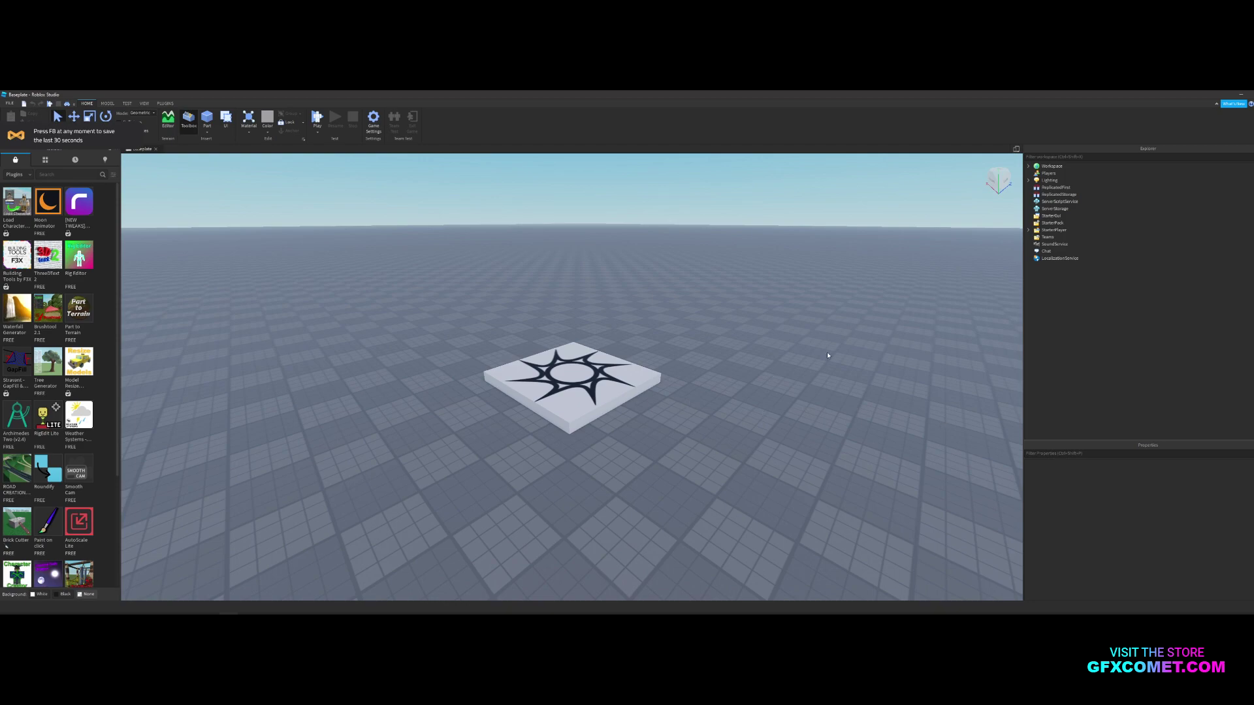
pyautogui.moveTo(726, 262); pyautogui.dragTo(760, 274, button='right')
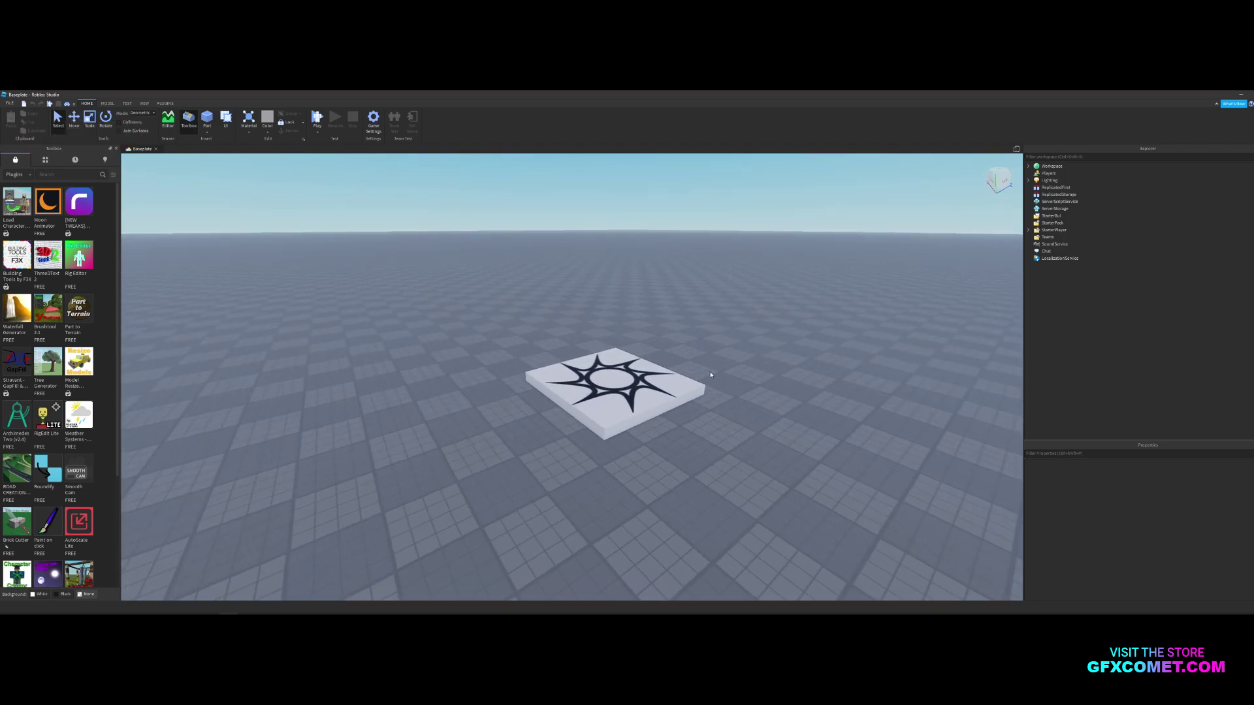
pyautogui.moveTo(691, 331); pyautogui.dragTo(711, 293, button='right')
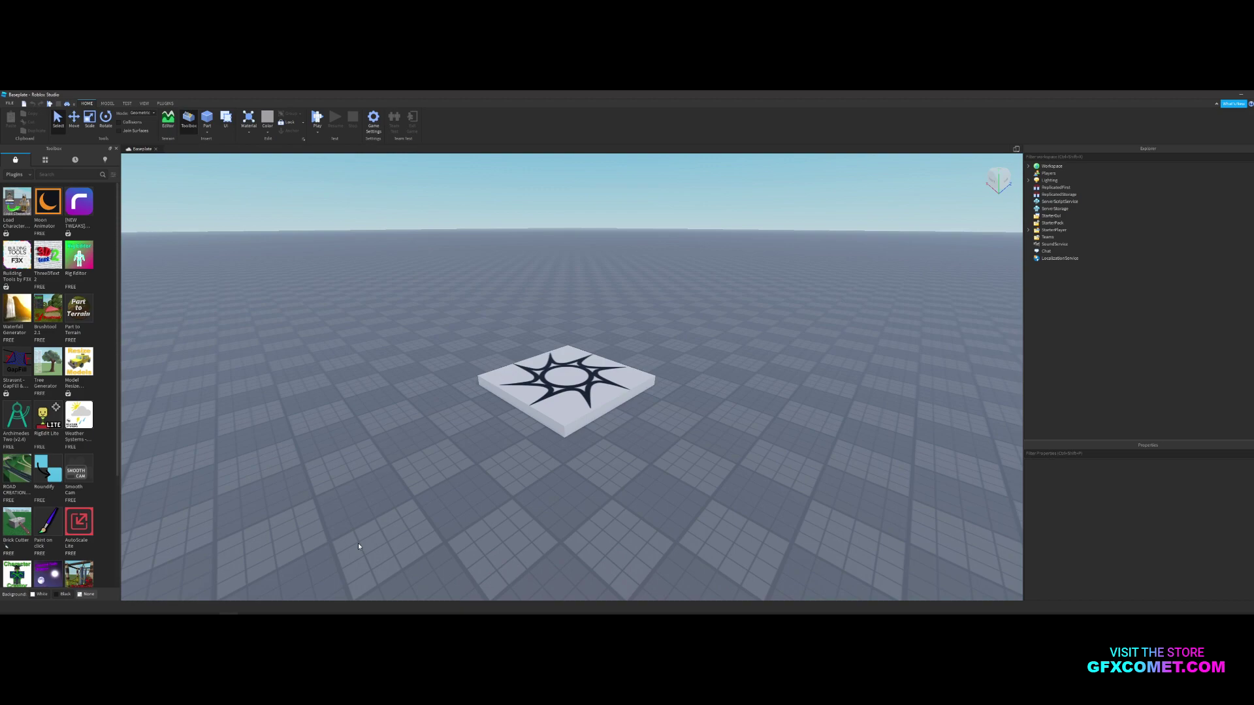
# Switch to Discord and read the ranks chart and the GFX Comet Ranks introduction in the rank-info channel
pyautogui.hotkey('alt', 'Tab')
pyautogui.scroll(5, 409, 418)
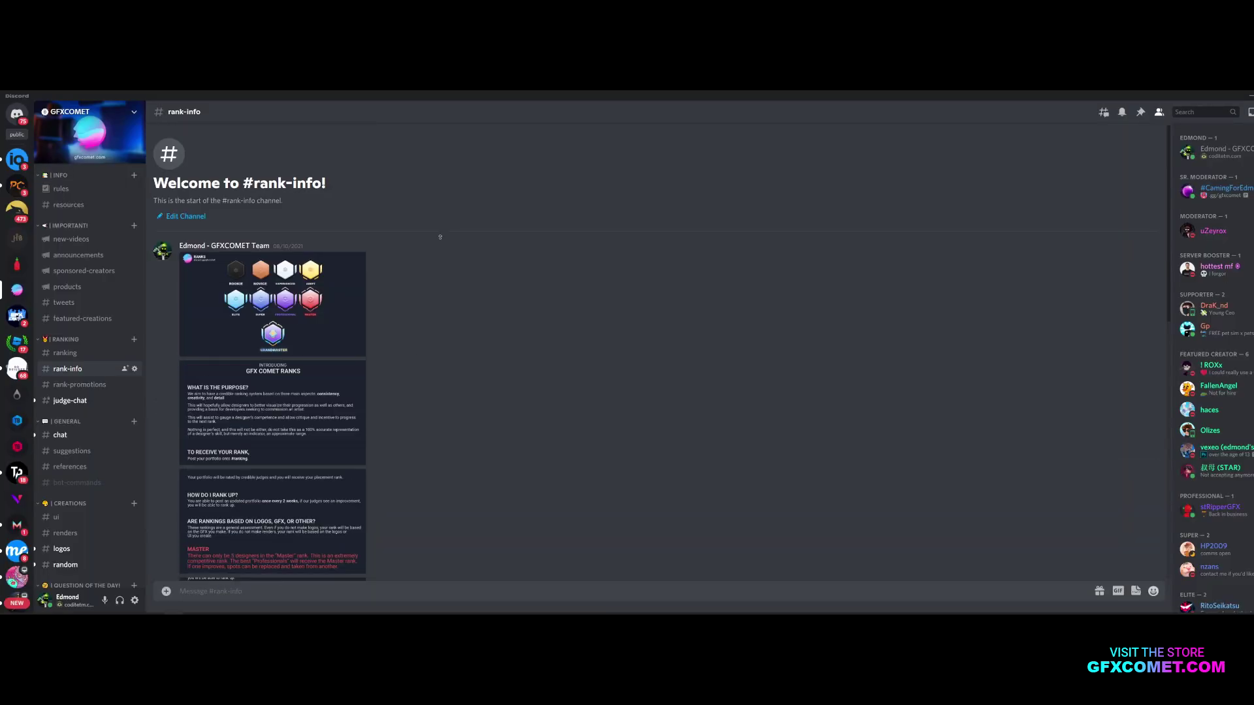
pyautogui.click(320, 296)
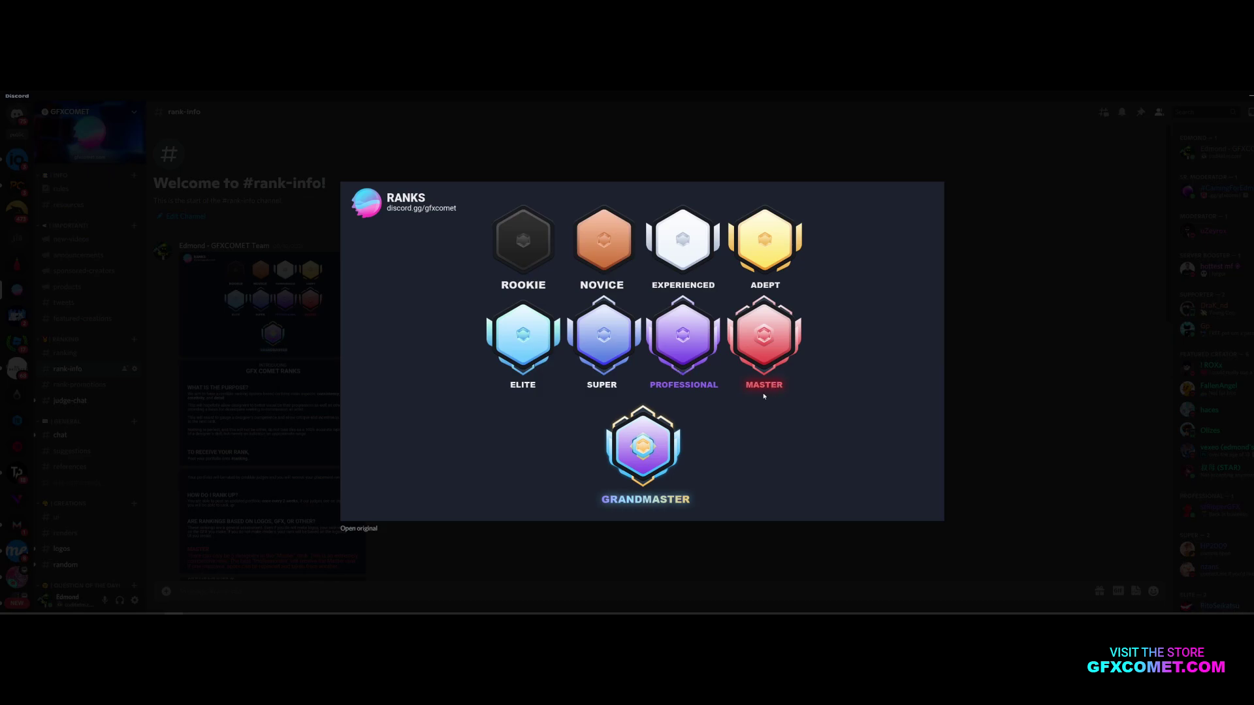
pyautogui.click(1051, 384)
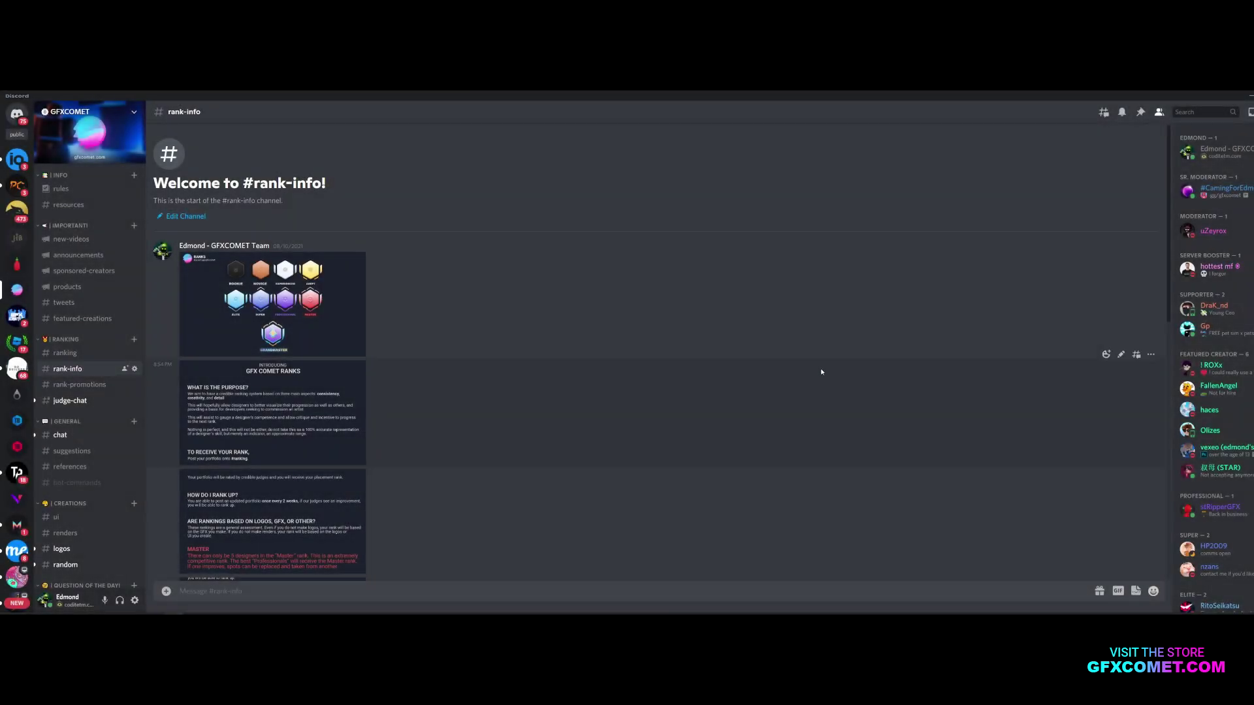
pyautogui.click(325, 413)
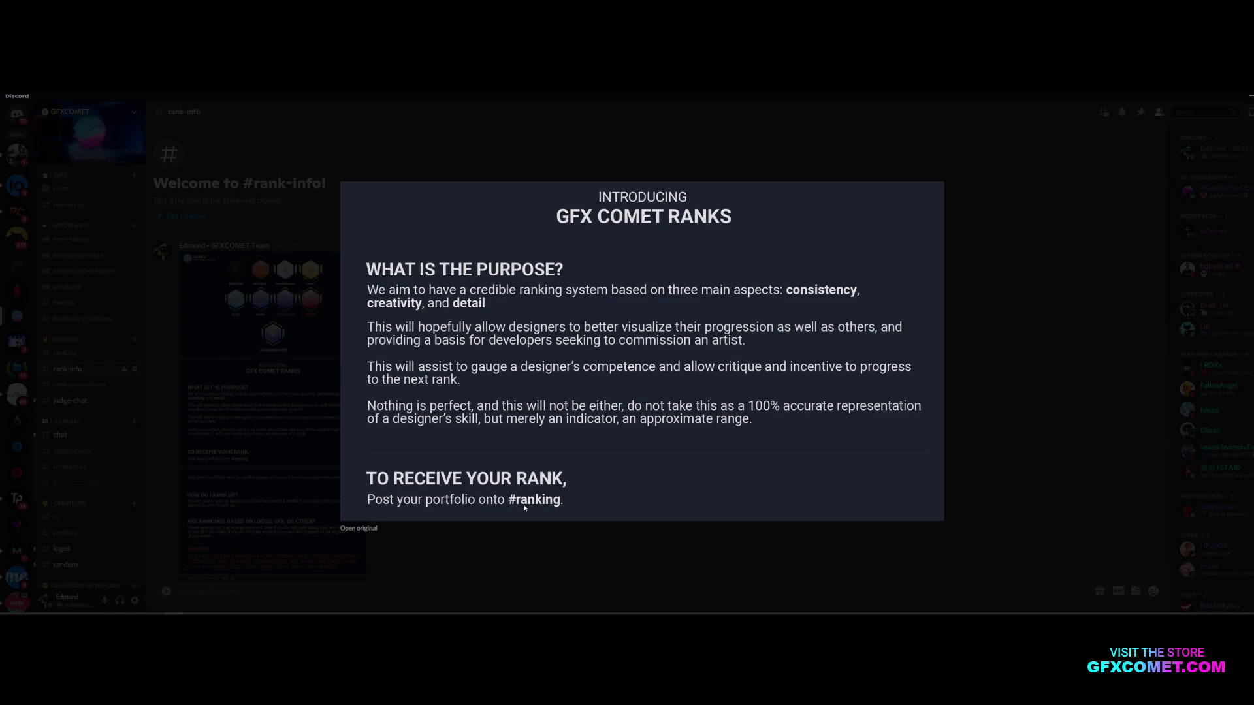
pyautogui.click(433, 528)
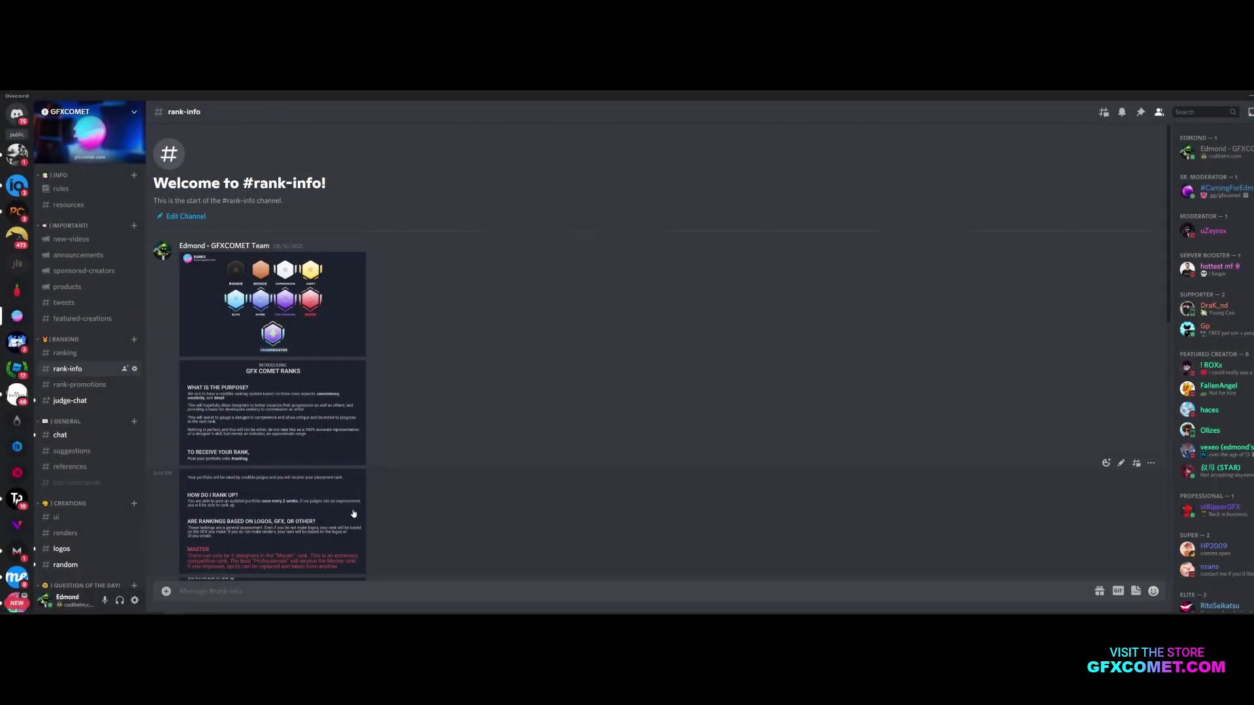
# Look at the ranking channel and read the rank-info post on ranking criteria and the Master and Grandmaster limits
pyautogui.click(65, 353)
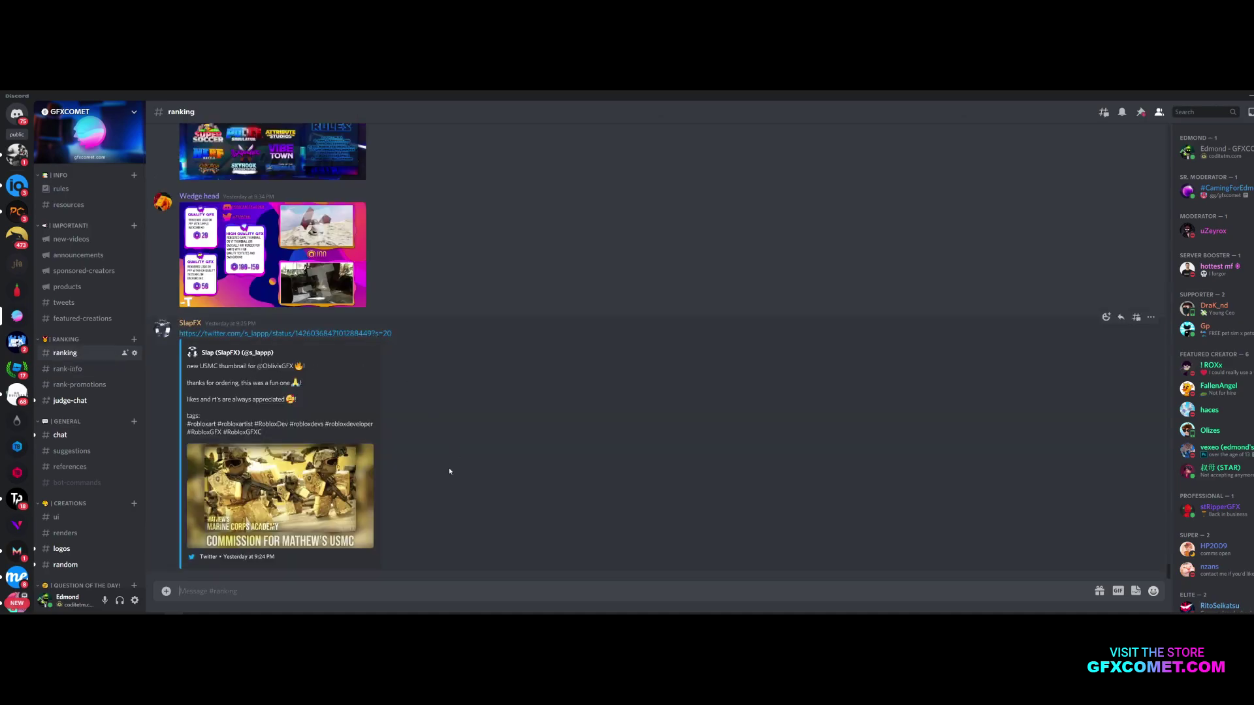
pyautogui.click(71, 370)
pyautogui.scroll(2, 307, 445)
pyautogui.scroll(-1, 308, 444)
pyautogui.click(307, 445)
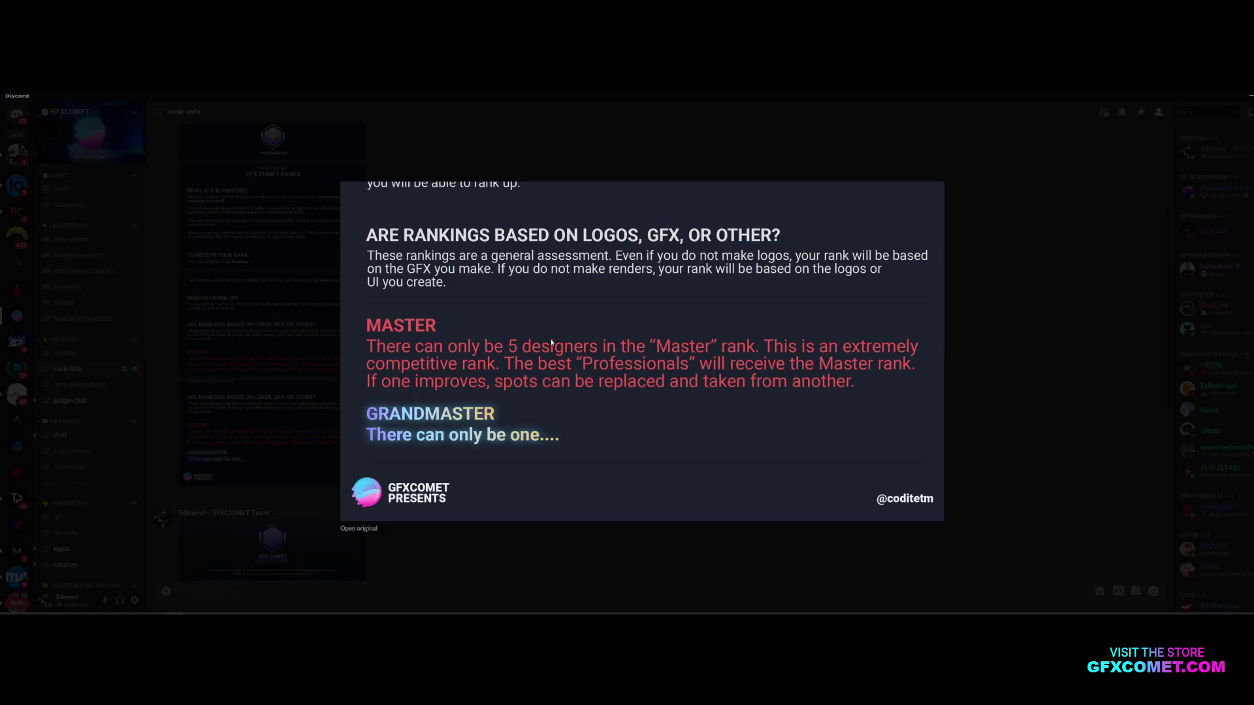
pyautogui.click(1023, 340)
pyautogui.scroll(-4, 722, 434)
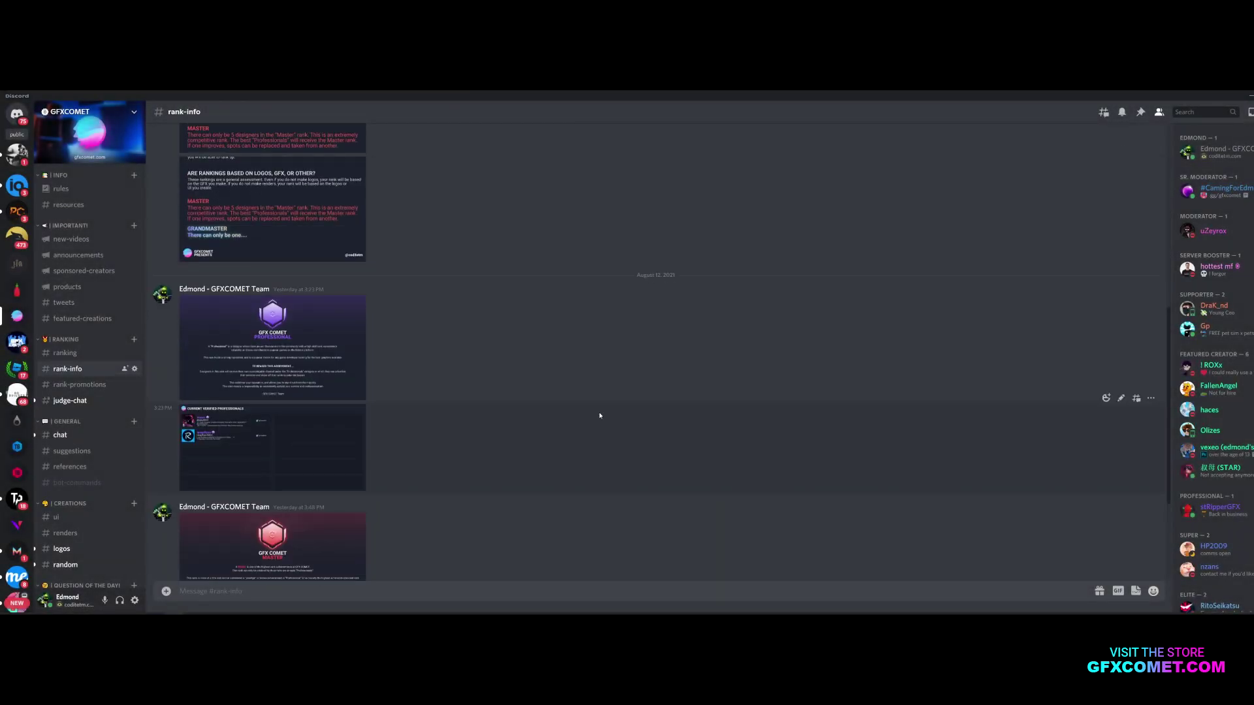
# Read the GFX Comet Professional rank description in the rank-info channel
pyautogui.scroll(-1, 572, 422)
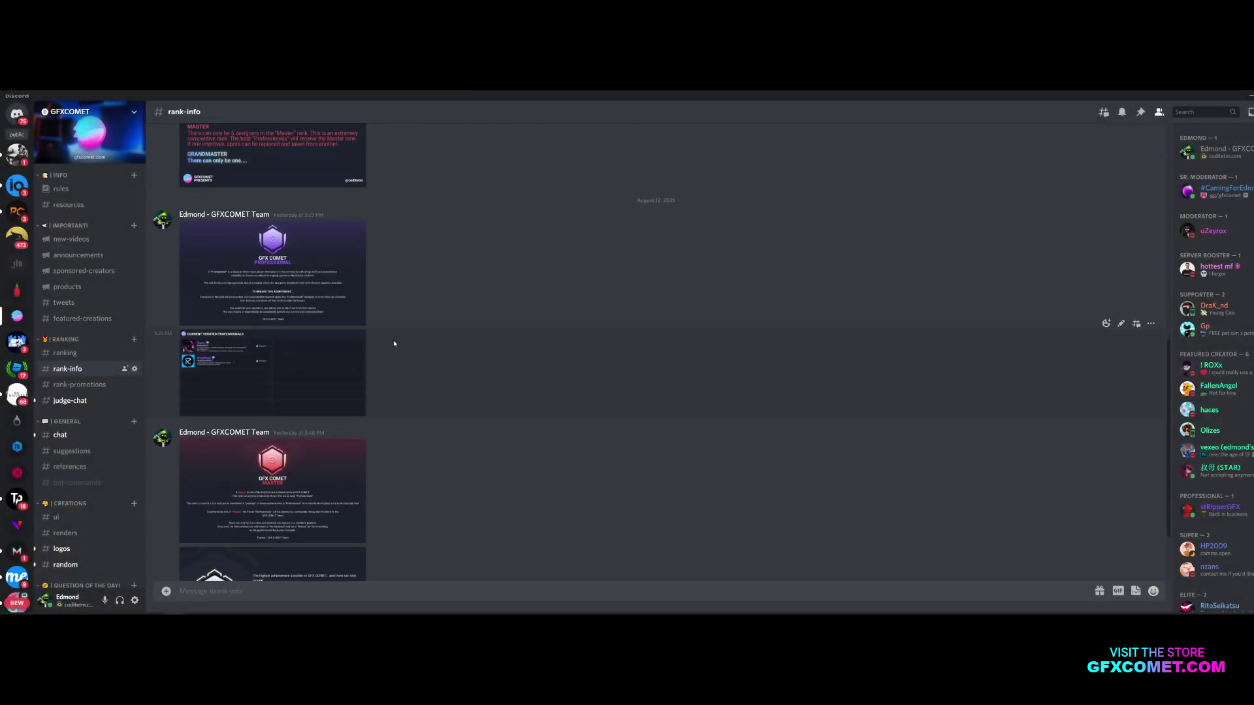
pyautogui.click(336, 320)
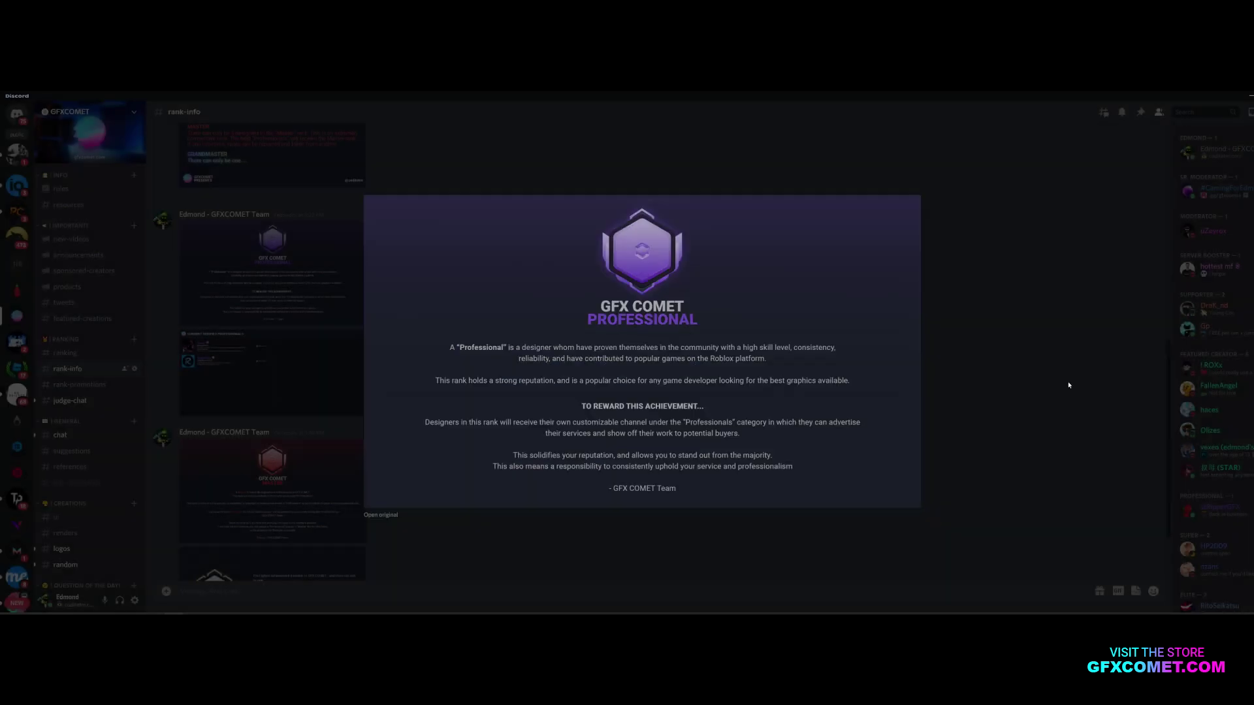
pyautogui.click(1067, 384)
# Look through the designers' channels and professional-info in the Verified Professionals category
pyautogui.scroll(-5, 83, 427)
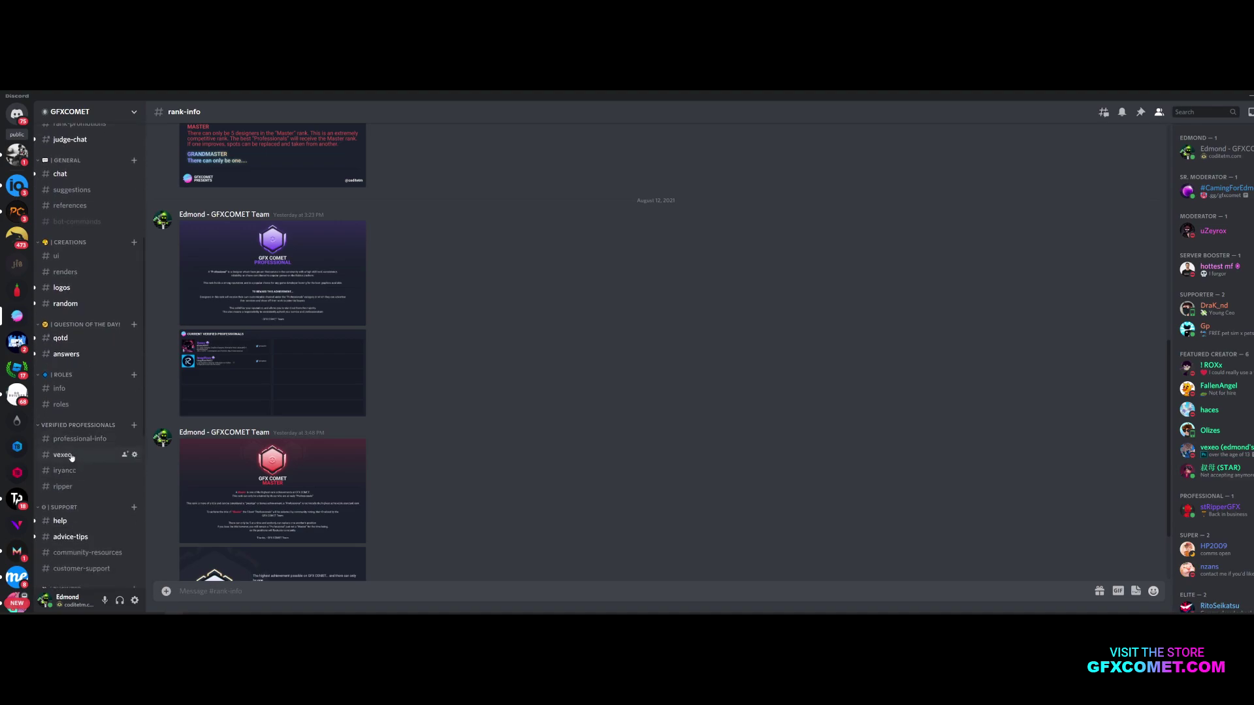
pyautogui.click(74, 456)
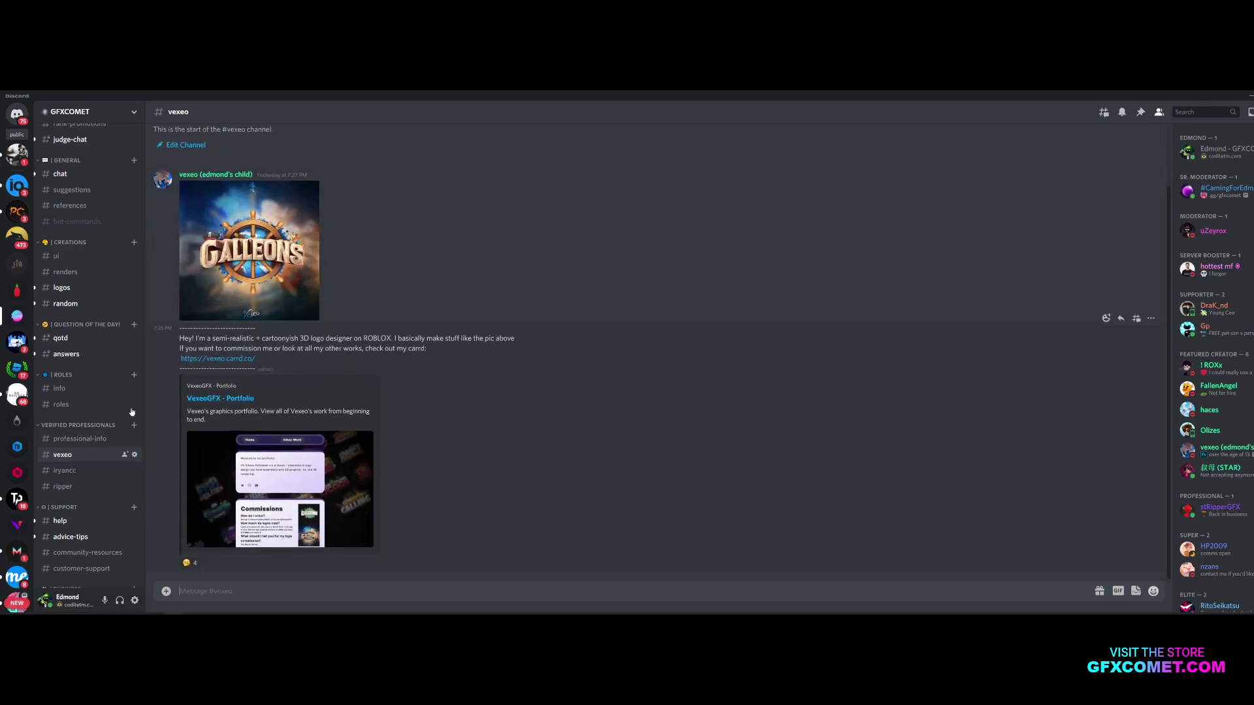
pyautogui.click(79, 487)
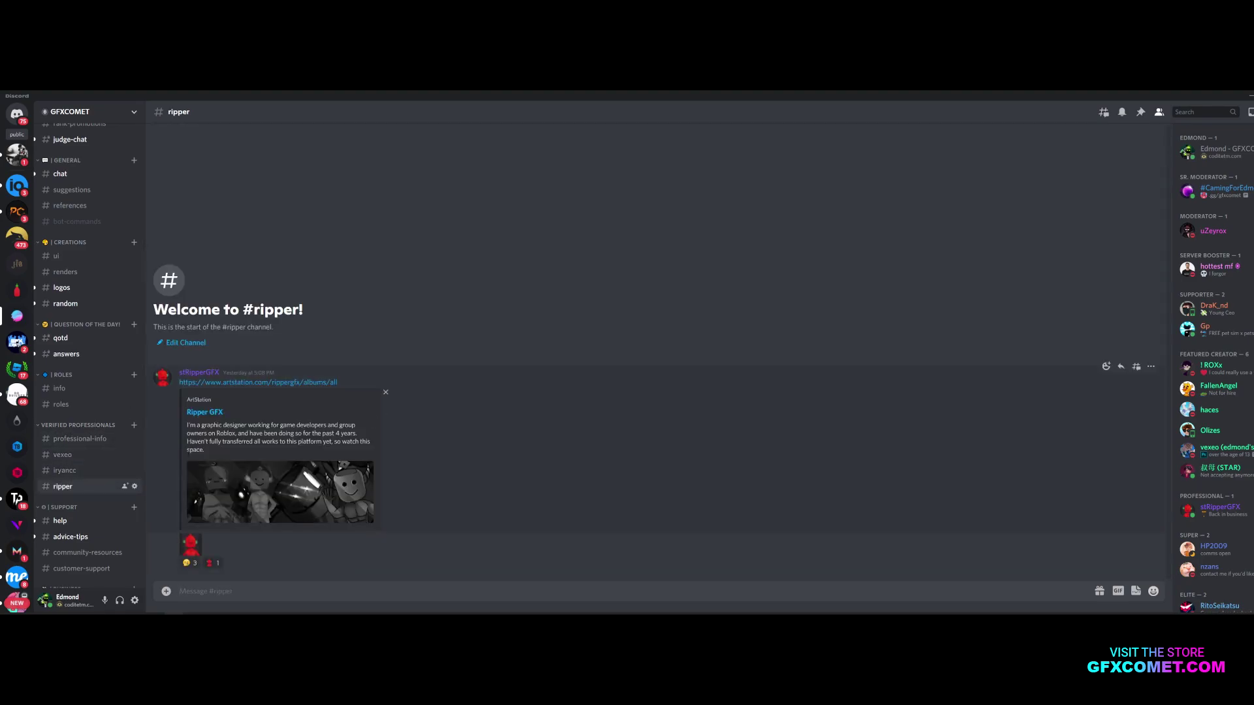
pyautogui.click(65, 470)
pyautogui.click(83, 440)
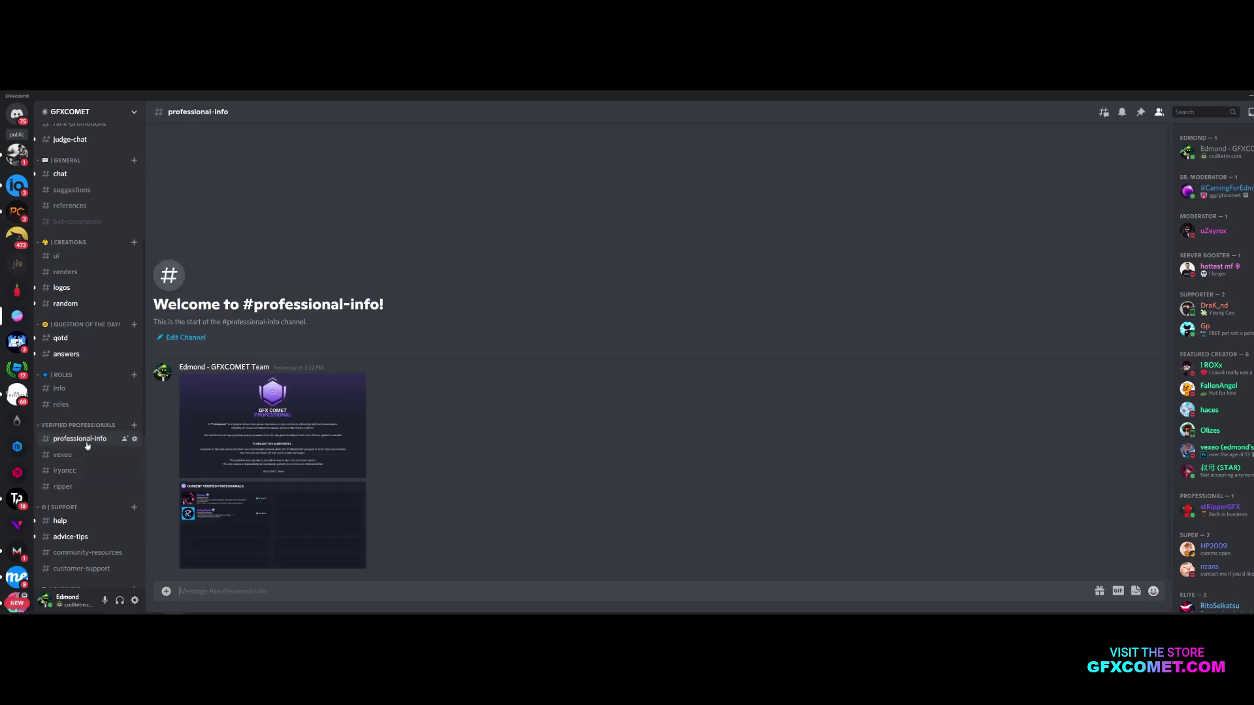
# Examine the enlarged Current Verified Professionals list in the professional-info channel
pyautogui.click(228, 490)
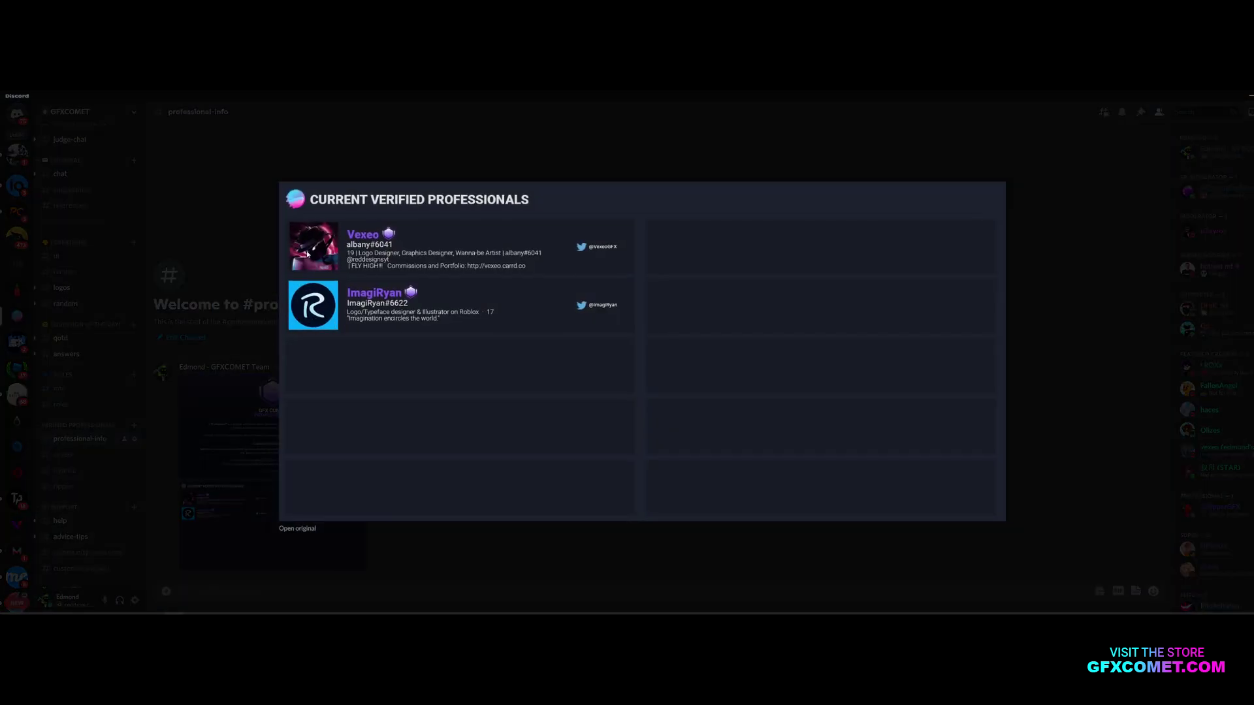
pyautogui.click(215, 411)
pyautogui.scroll(1, 85, 431)
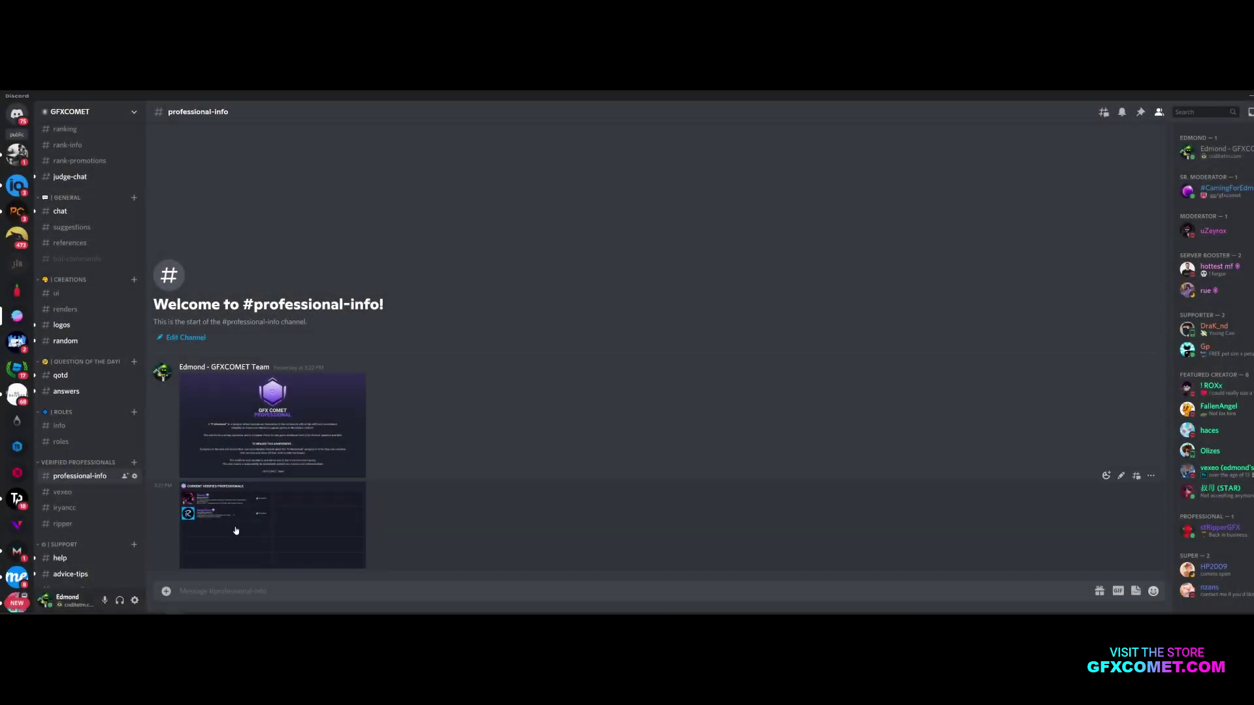
pyautogui.click(236, 530)
pyautogui.click(232, 509)
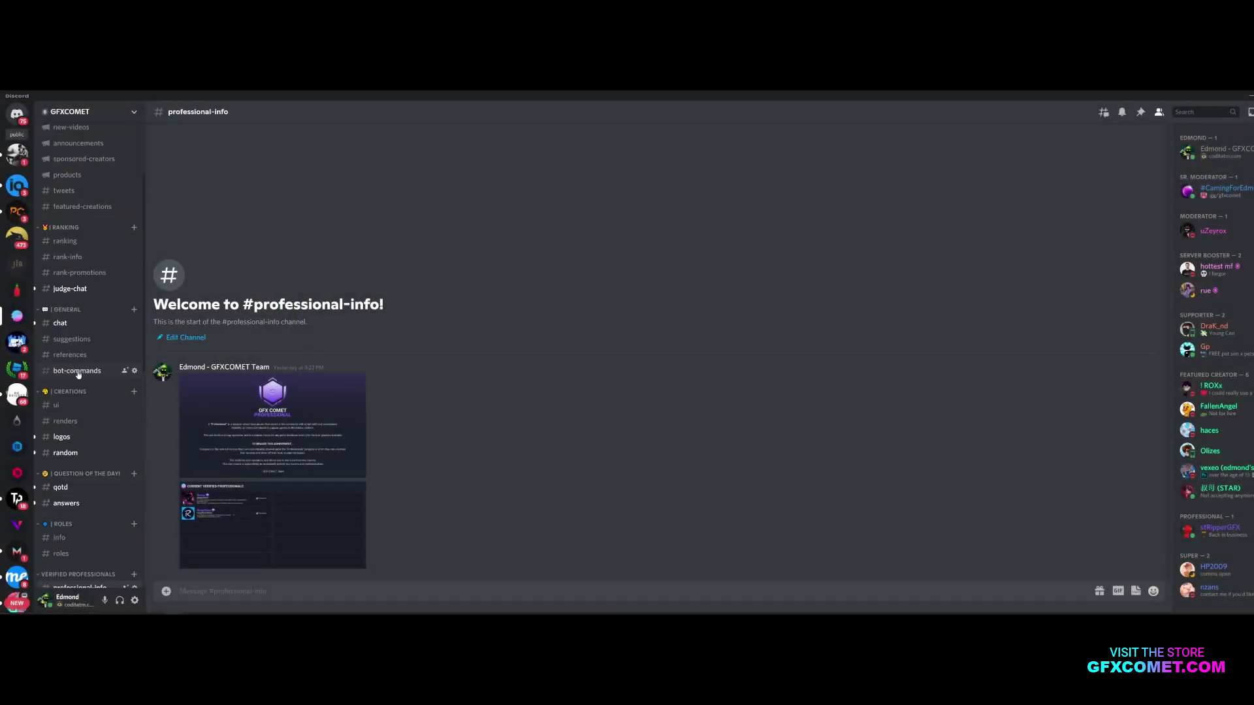
pyautogui.scroll(5, 92, 394)
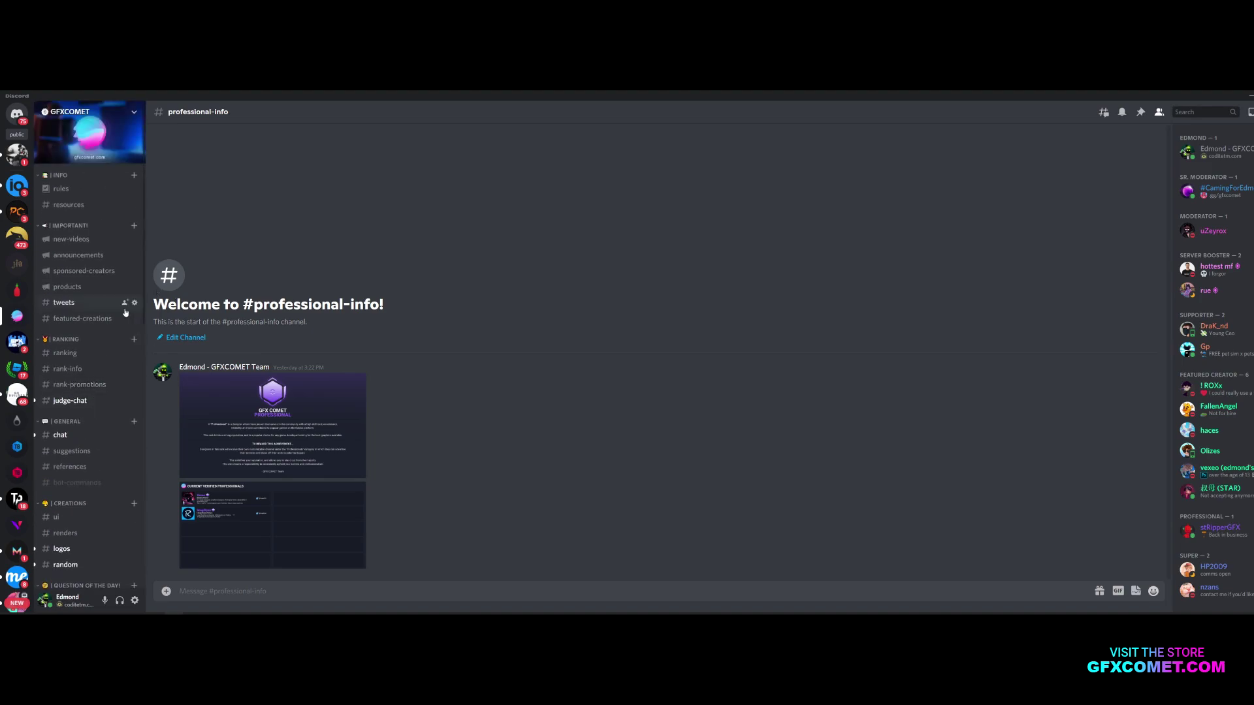
# Read the Master and Grandmaster rank descriptions posted in the rank-info channel
pyautogui.click(81, 357)
pyautogui.click(79, 370)
pyautogui.click(281, 425)
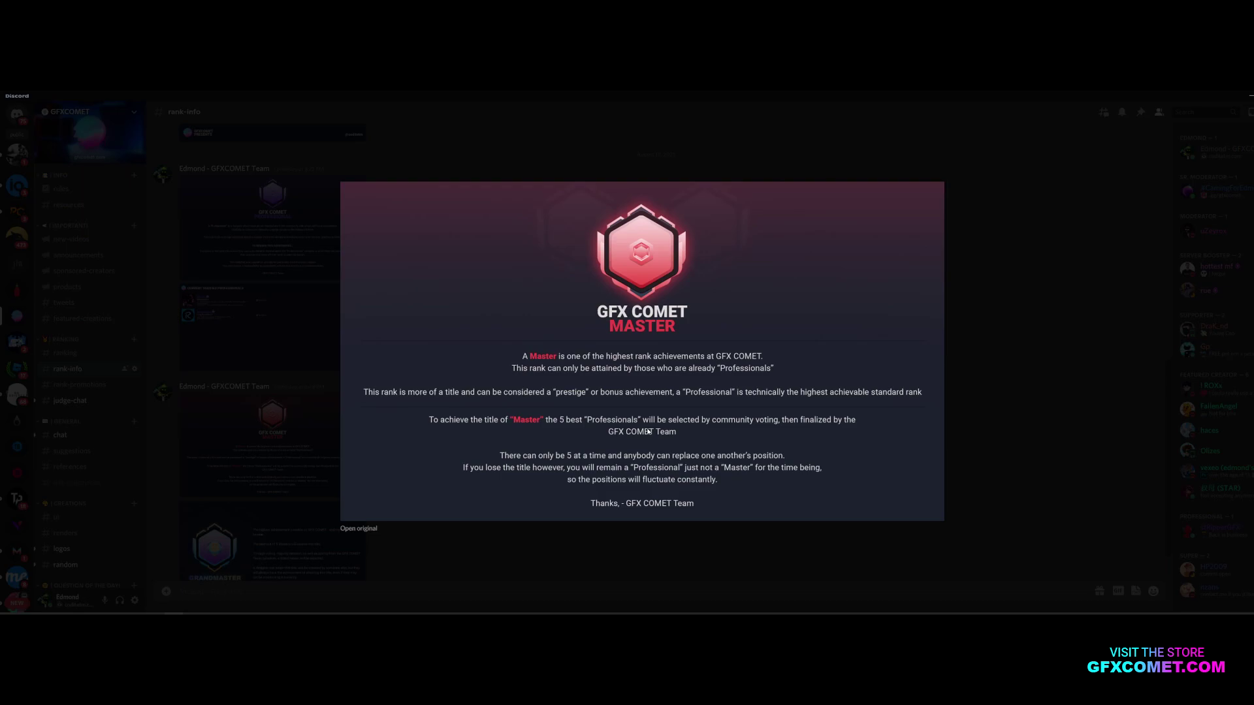
pyautogui.click(286, 403)
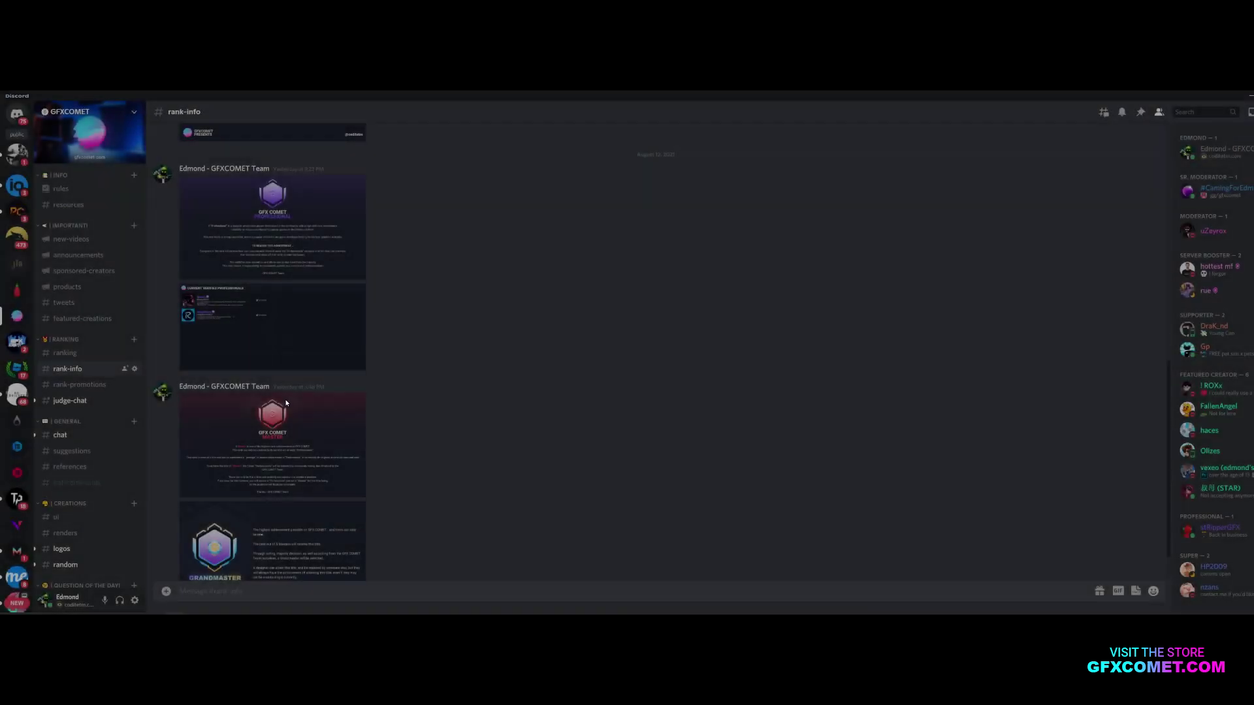
pyautogui.scroll(-2, 303, 487)
pyautogui.click(303, 486)
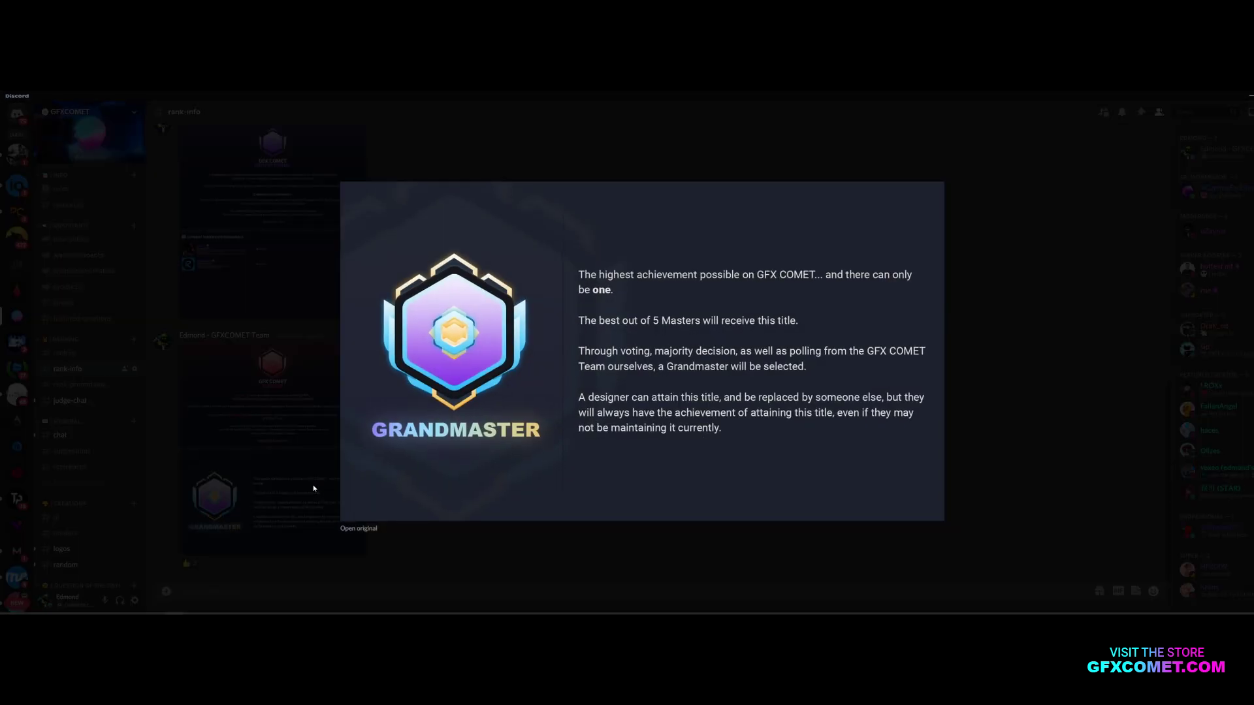
pyautogui.click(270, 485)
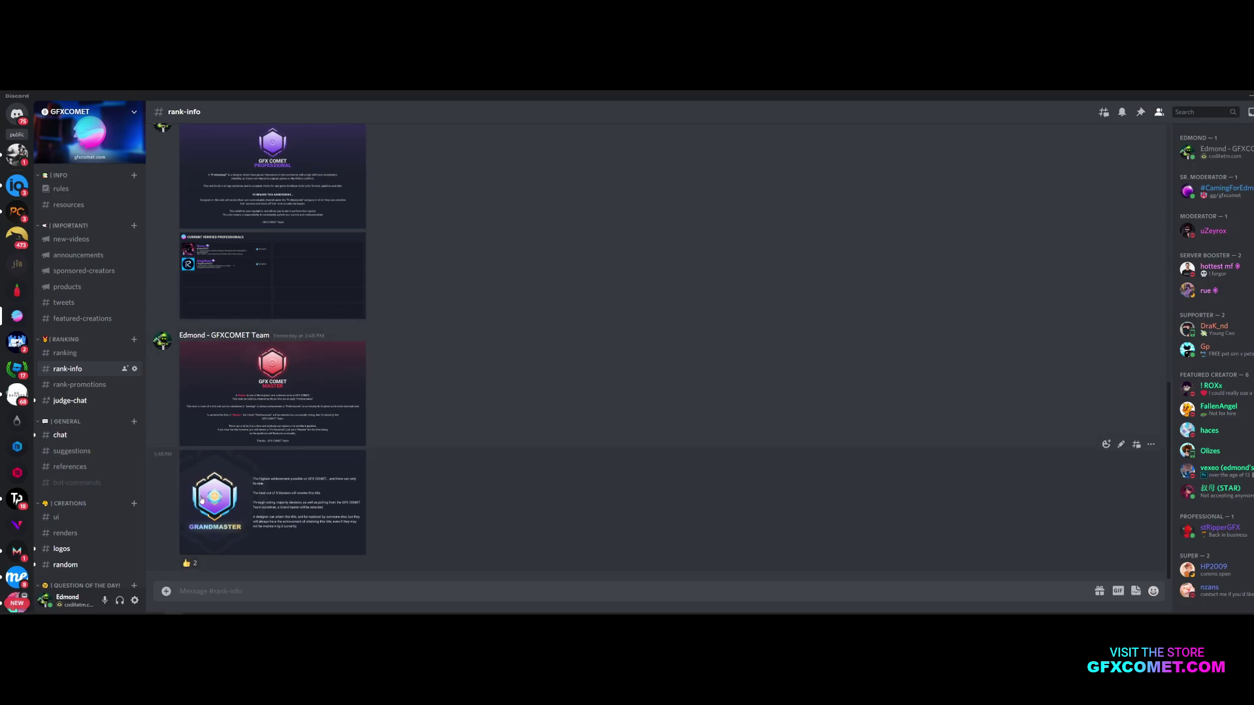
pyautogui.click(268, 490)
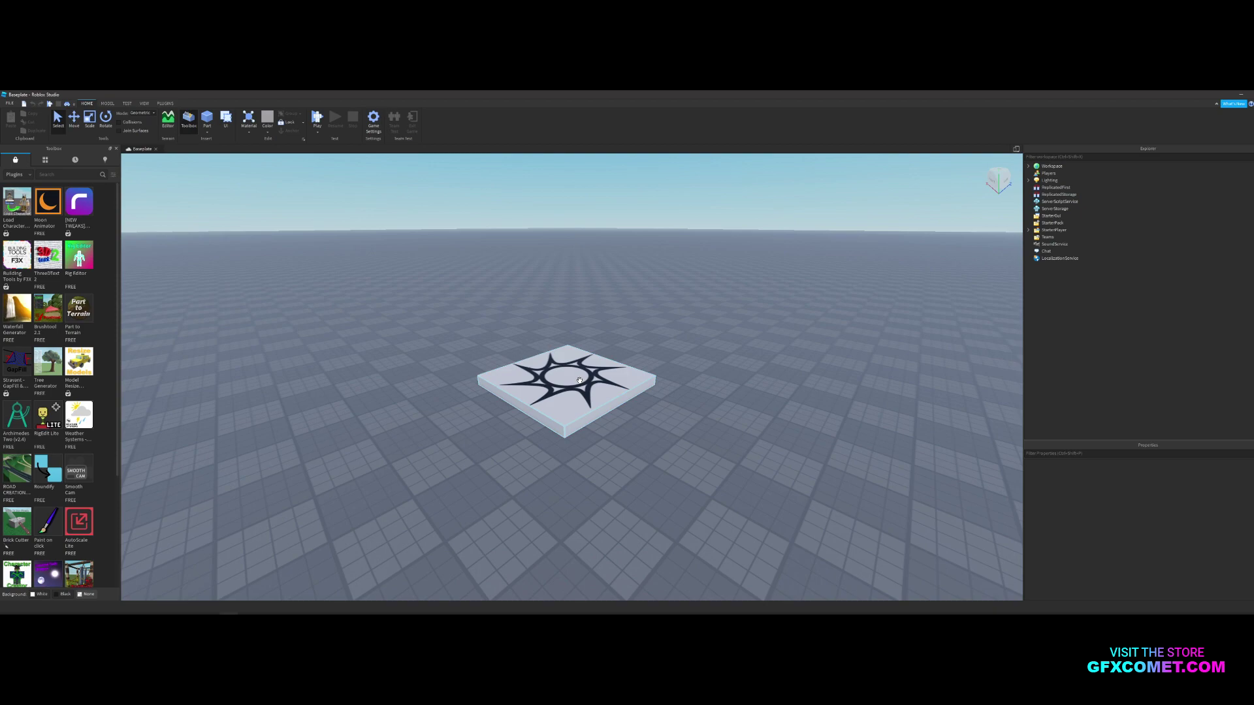
# Insert the Gas Station model from the saved Toolbox models onto the baseplate
pyautogui.click(18, 175)
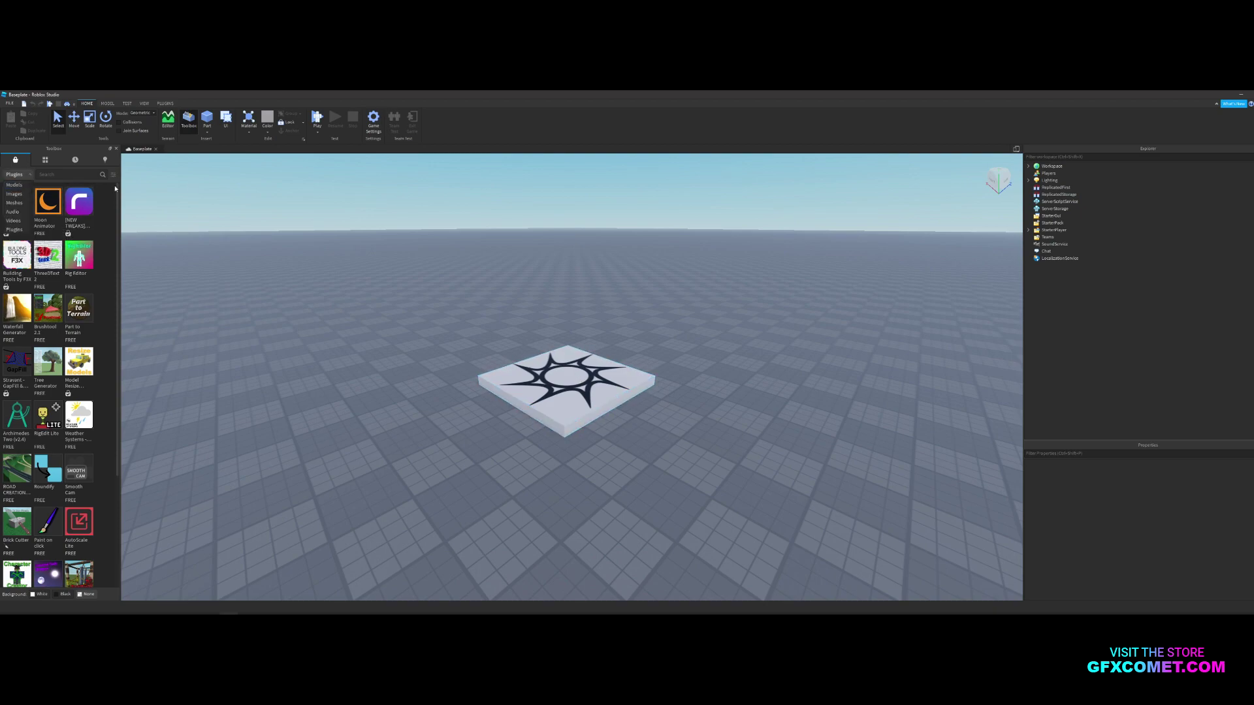
pyautogui.click(20, 186)
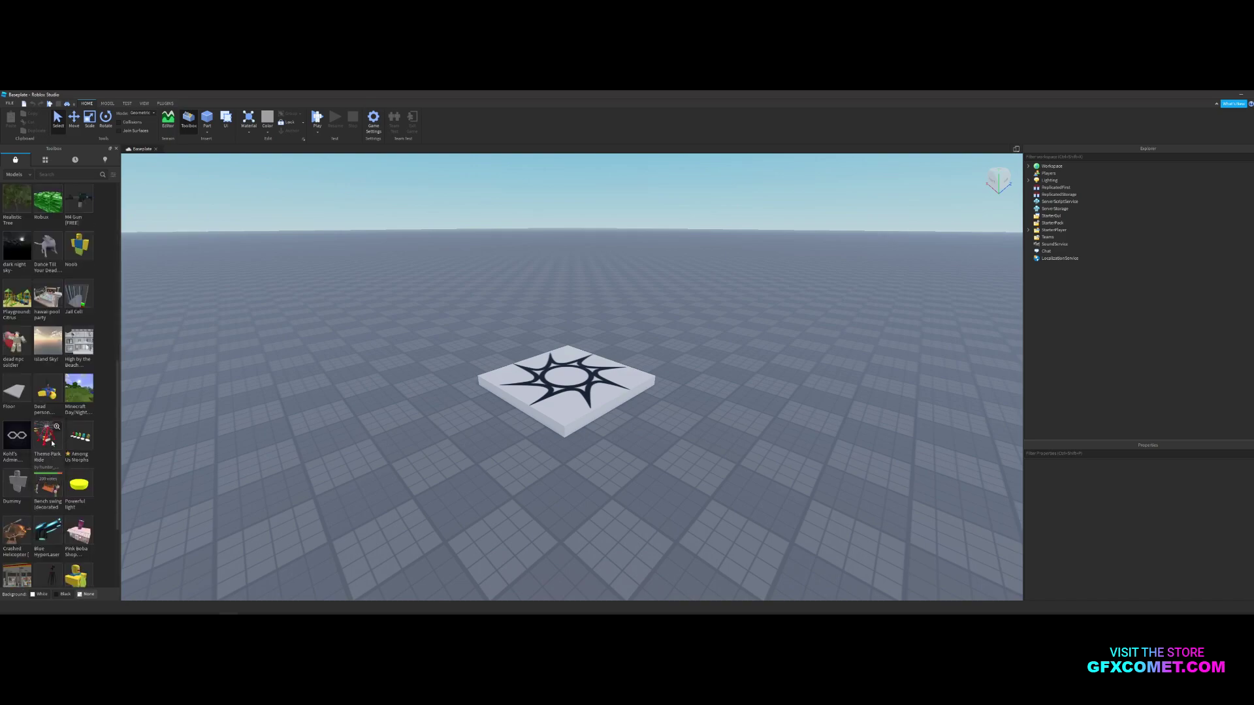
pyautogui.scroll(-1, 52, 444)
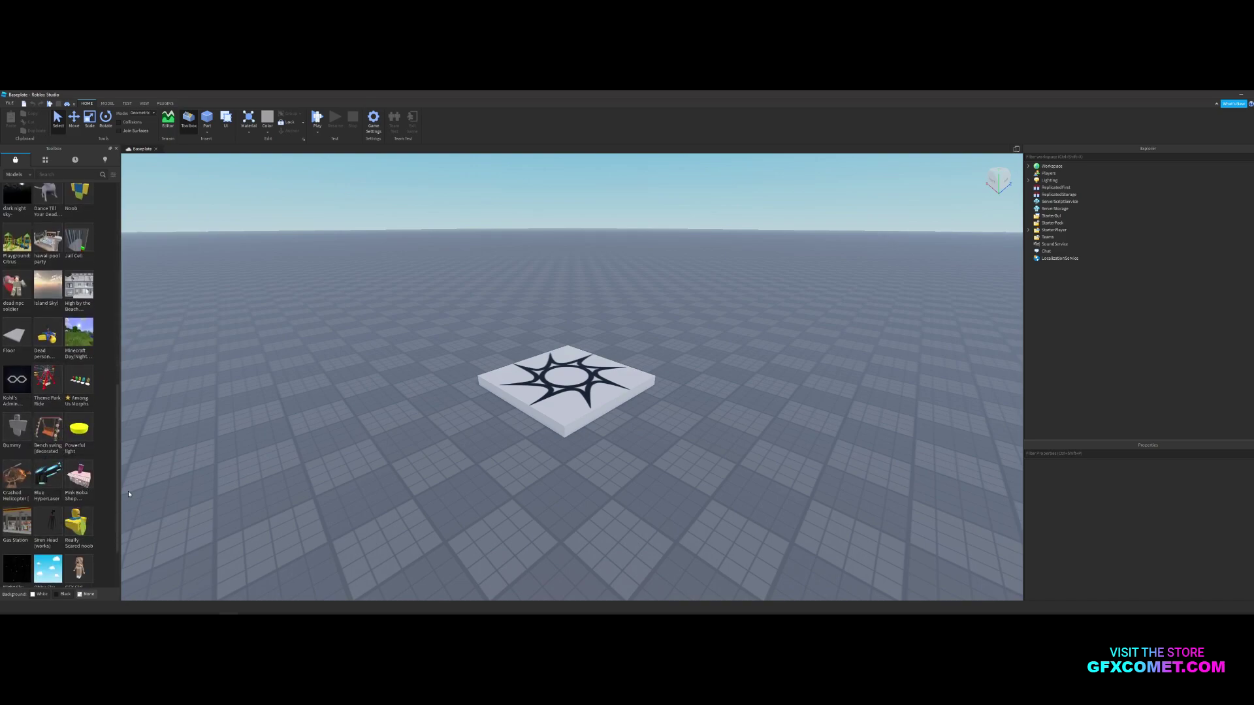
pyautogui.moveTo(16, 564); pyautogui.dragTo(331, 406)
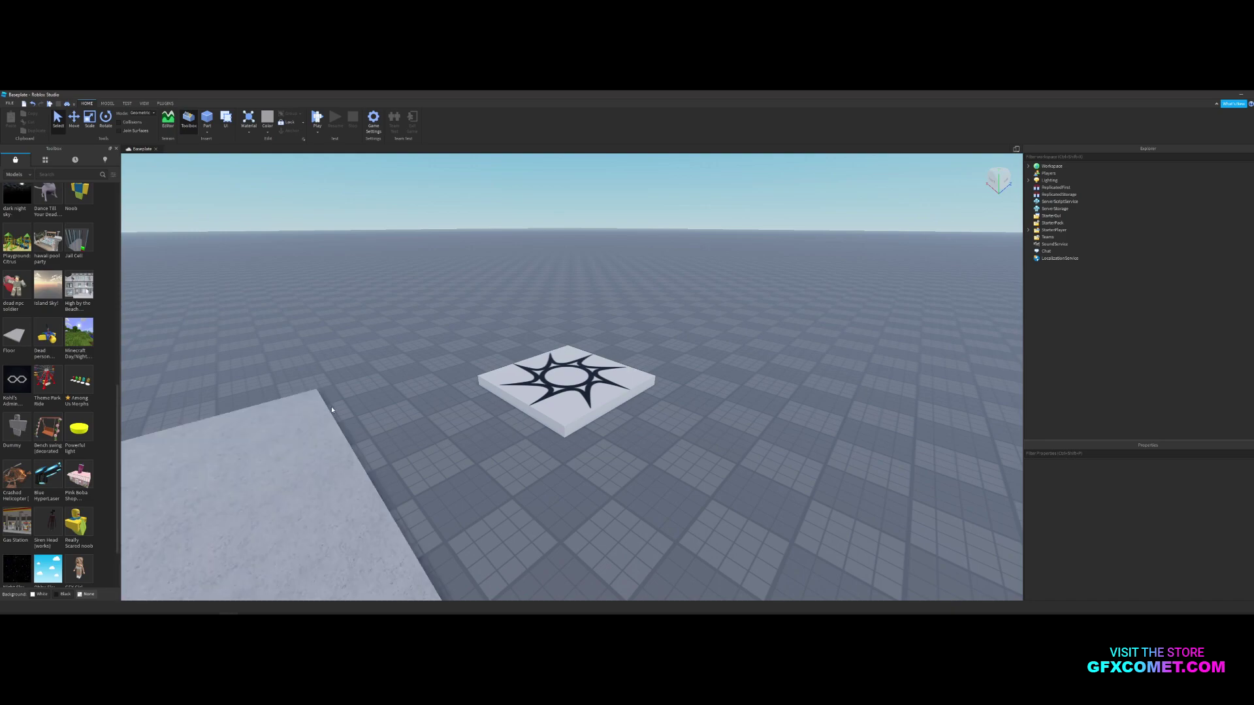
pyautogui.press('f')
pyautogui.scroll(2, 629, 330)
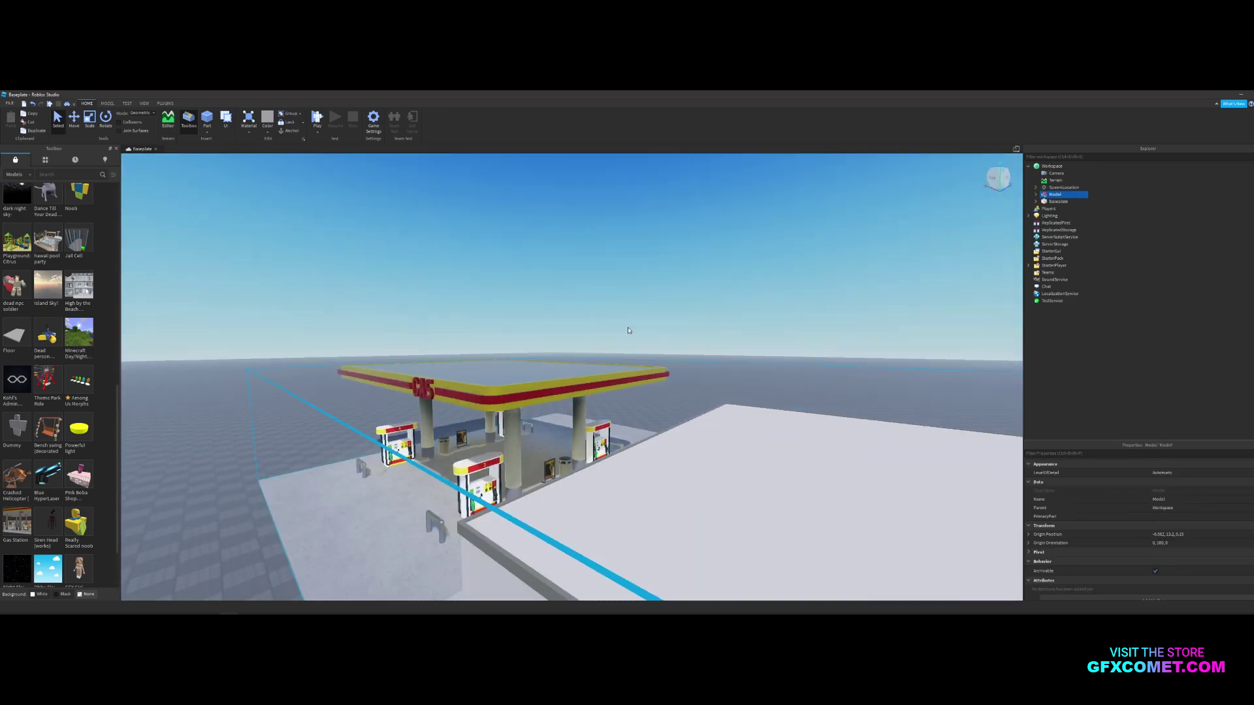
# Insert the Lamborghini Car model from the Toolbox into the gas station near the pumps
pyautogui.press('w')
pyautogui.moveTo(628, 331); pyautogui.dragTo(420, 326, button='right')
pyautogui.press('s')
pyautogui.press('d')
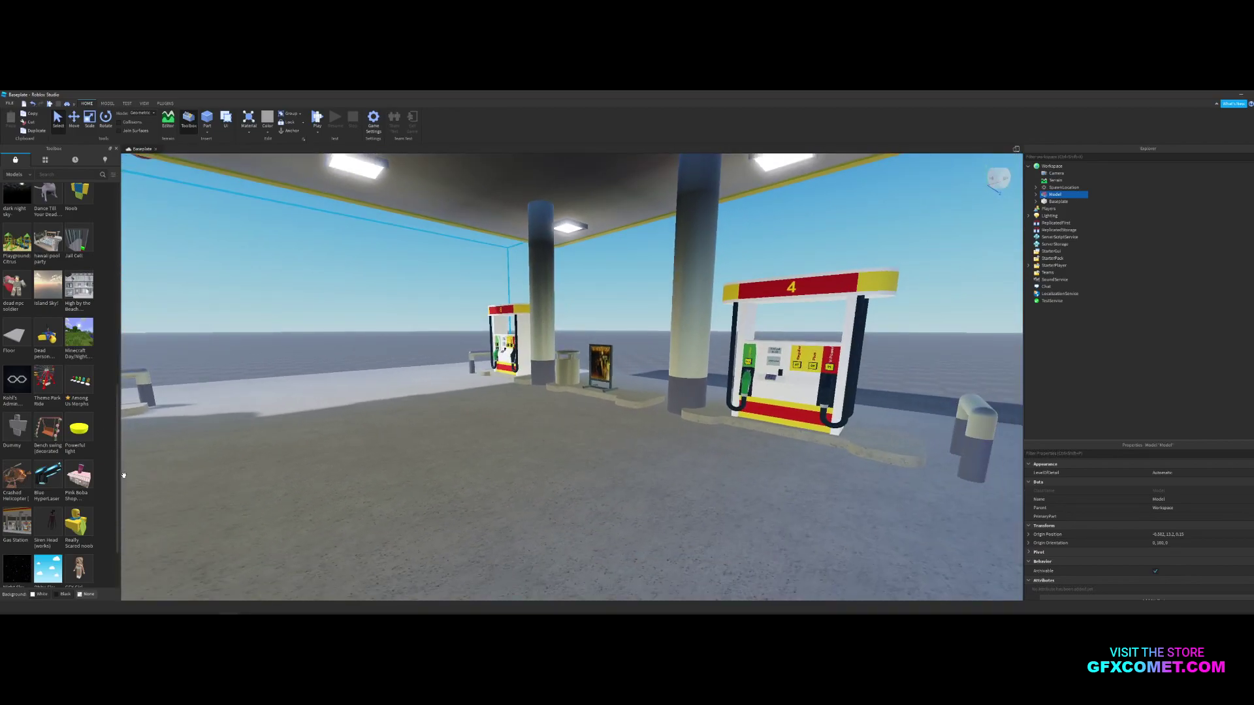
pyautogui.moveTo(117, 491); pyautogui.dragTo(133, 384)
pyautogui.moveTo(422, 396); pyautogui.dragTo(588, 324, button='right')
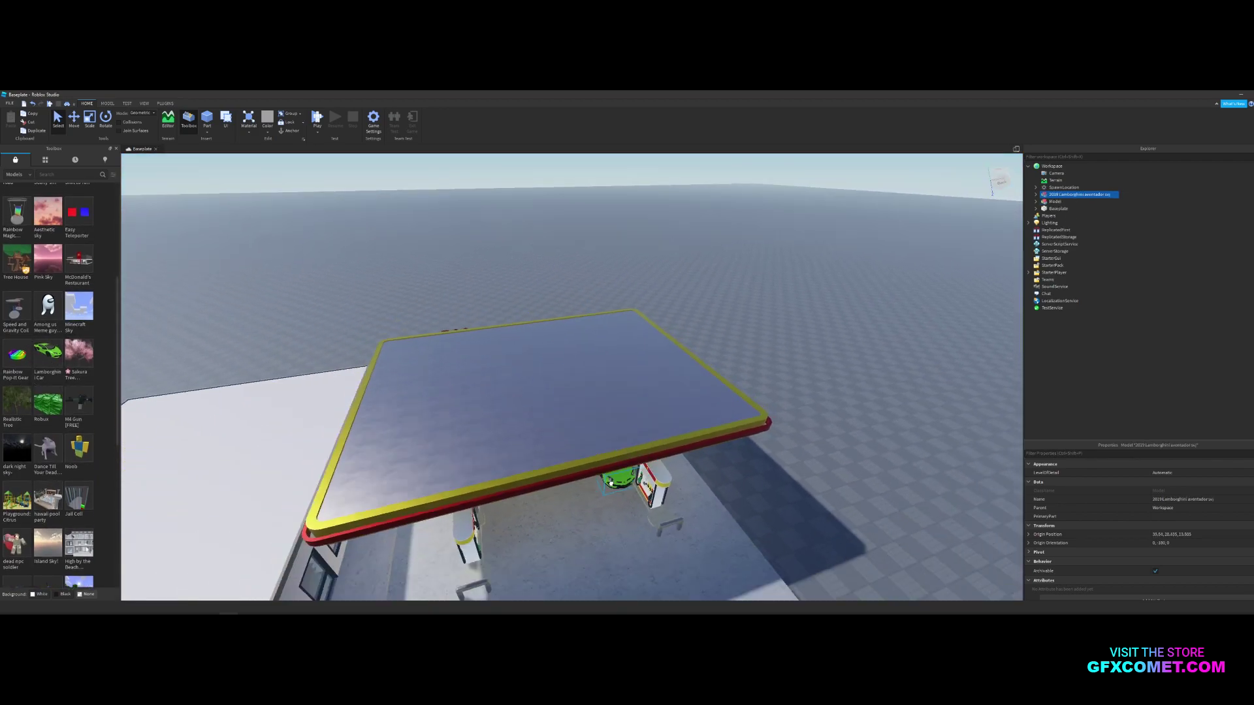
pyautogui.press('f')
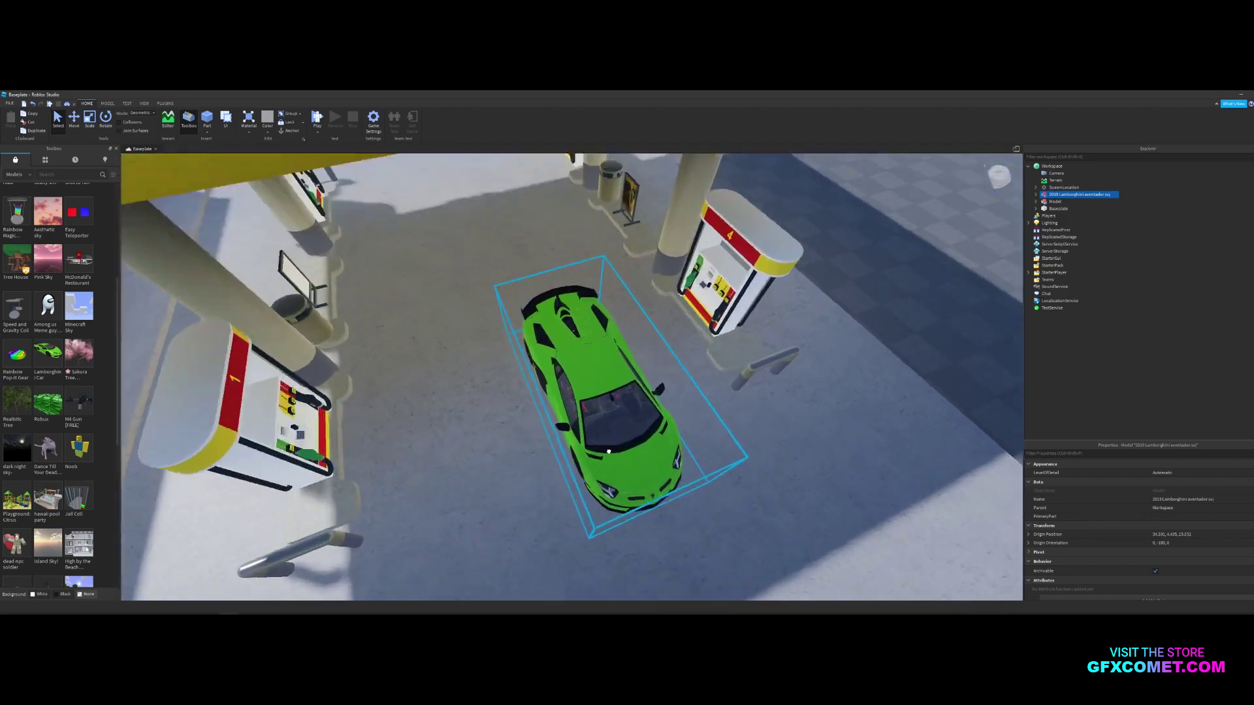
# Move the green Lamborghini farther under the gas station canopy, alongside pump 4
pyautogui.moveTo(609, 452); pyautogui.dragTo(603, 356)
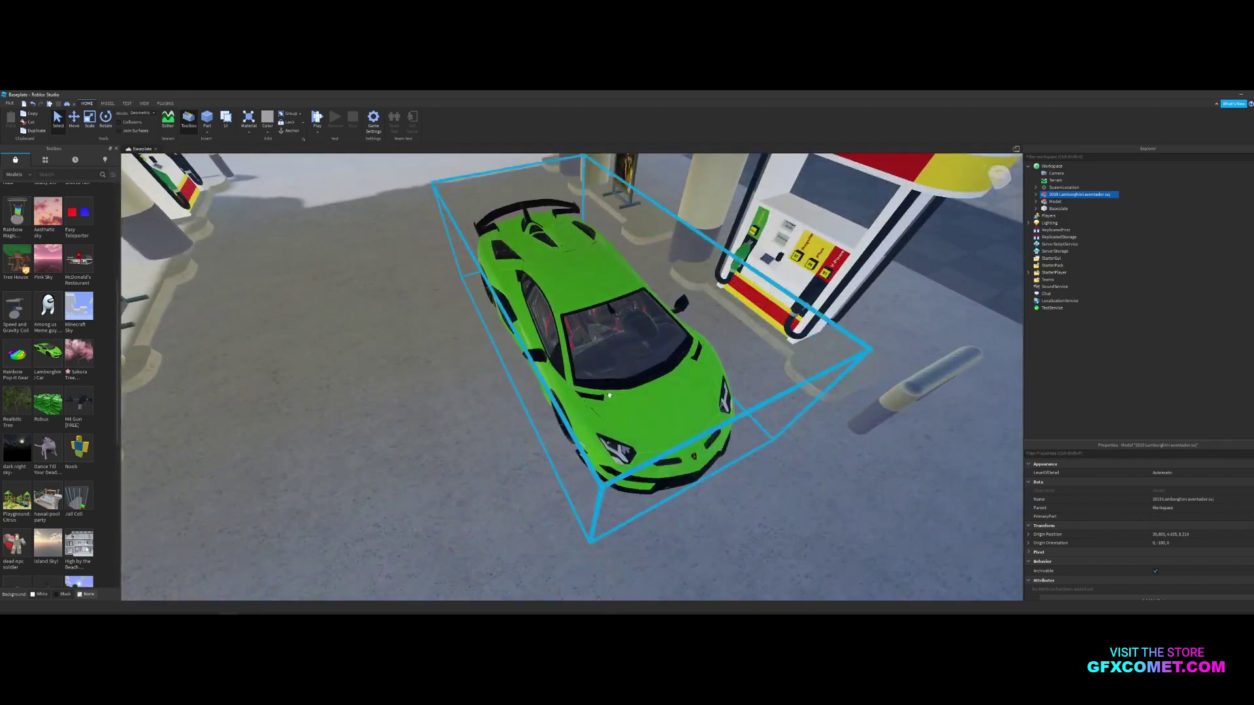
pyautogui.scroll(-3, 603, 356)
pyautogui.moveTo(604, 356); pyautogui.dragTo(604, 356, button='right')
pyautogui.scroll(3, 603, 356)
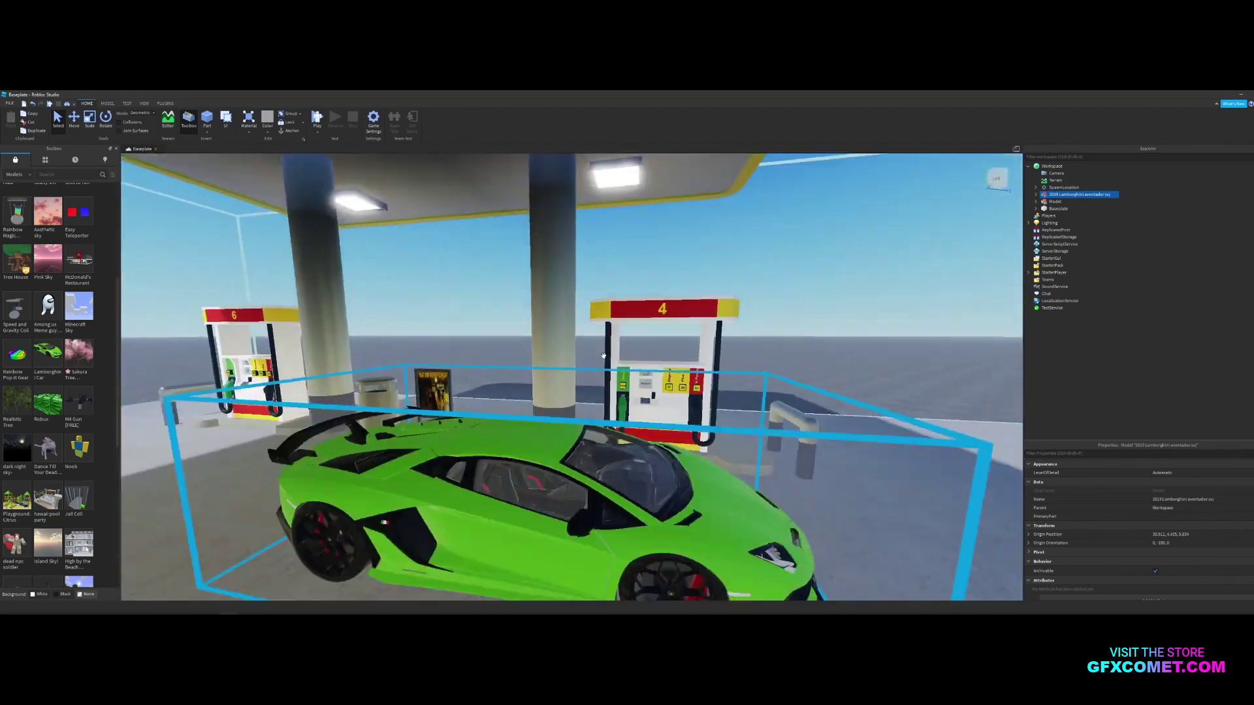
# Select the gas station model in the Roblox Studio workspace and export it
pyautogui.scroll(-3, 604, 356)
pyautogui.scroll(2, 604, 356)
pyautogui.scroll(-5, 604, 356)
pyautogui.scroll(-5, 604, 356)
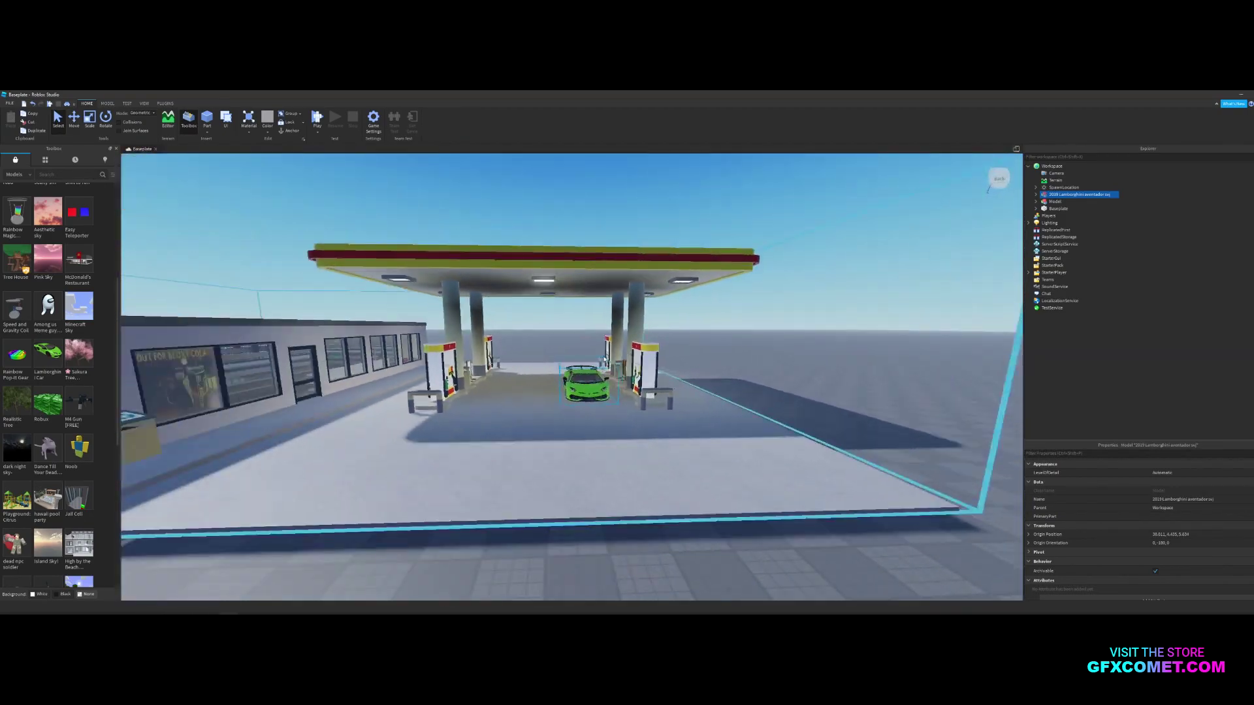
pyautogui.moveTo(739, 354); pyautogui.dragTo(738, 355, button='right')
pyautogui.scroll(6, 739, 354)
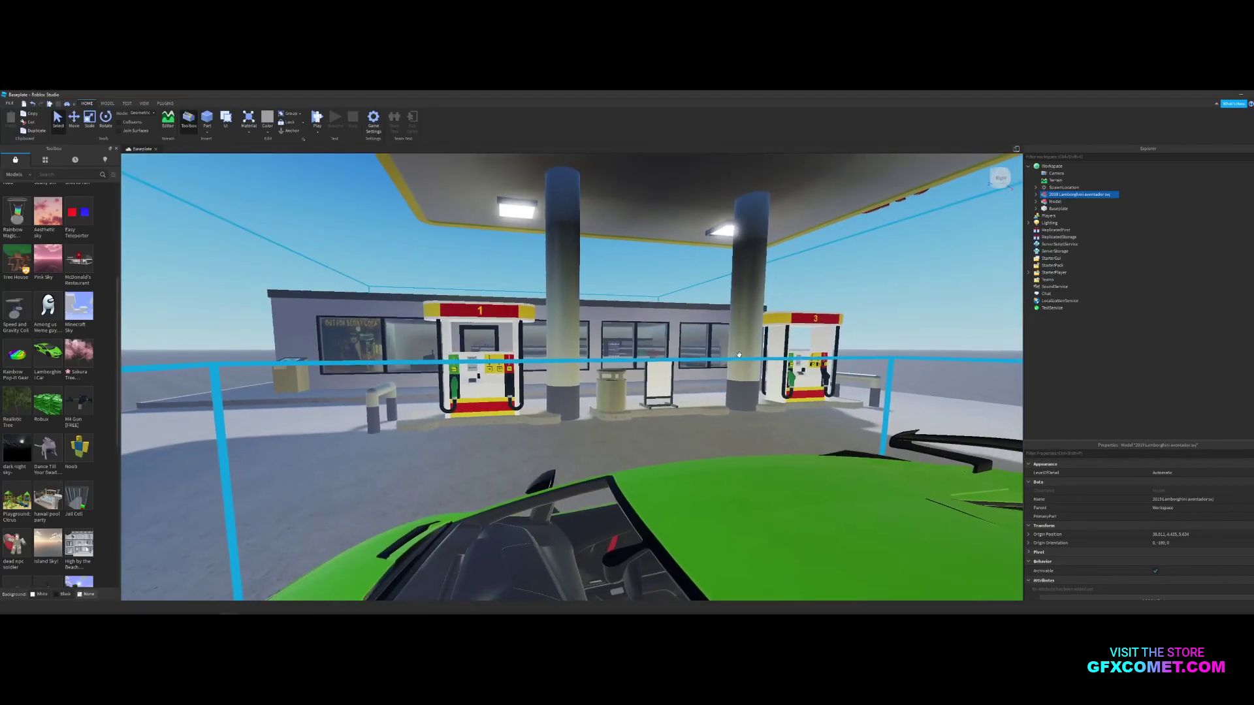
pyautogui.scroll(-5, 558, 376)
pyautogui.moveTo(558, 375); pyautogui.dragTo(559, 376, button='right')
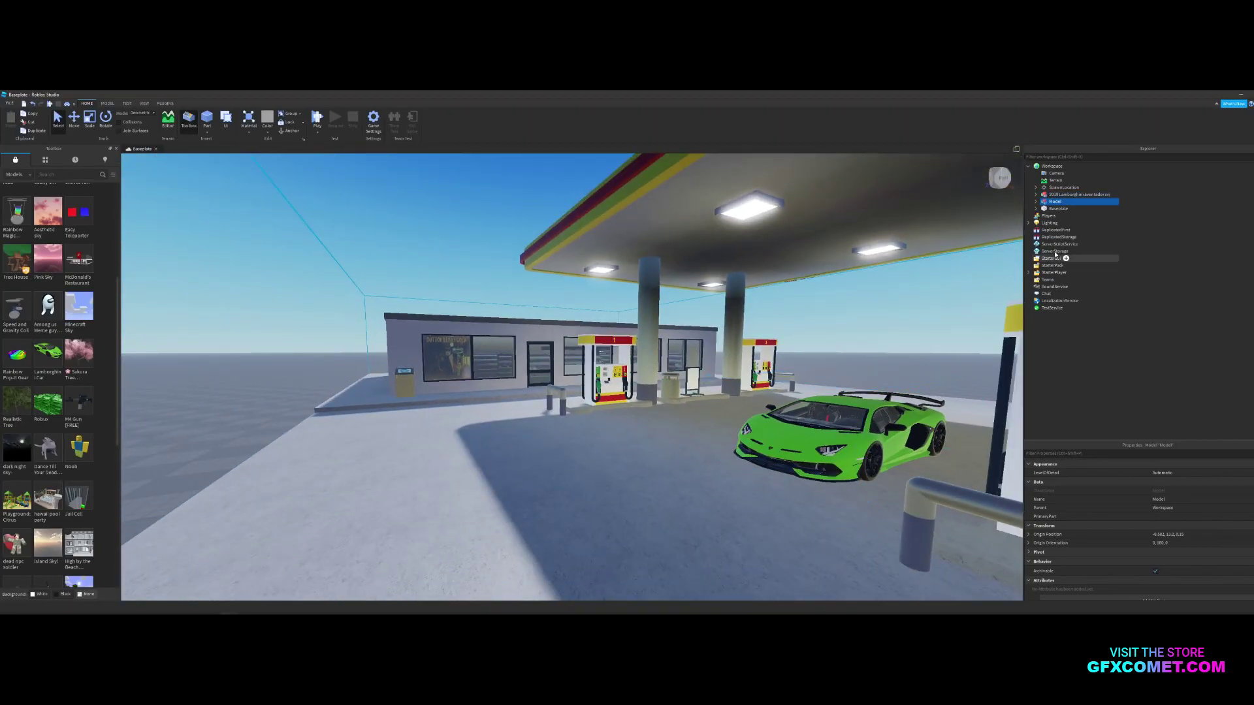
pyautogui.click(1084, 421)
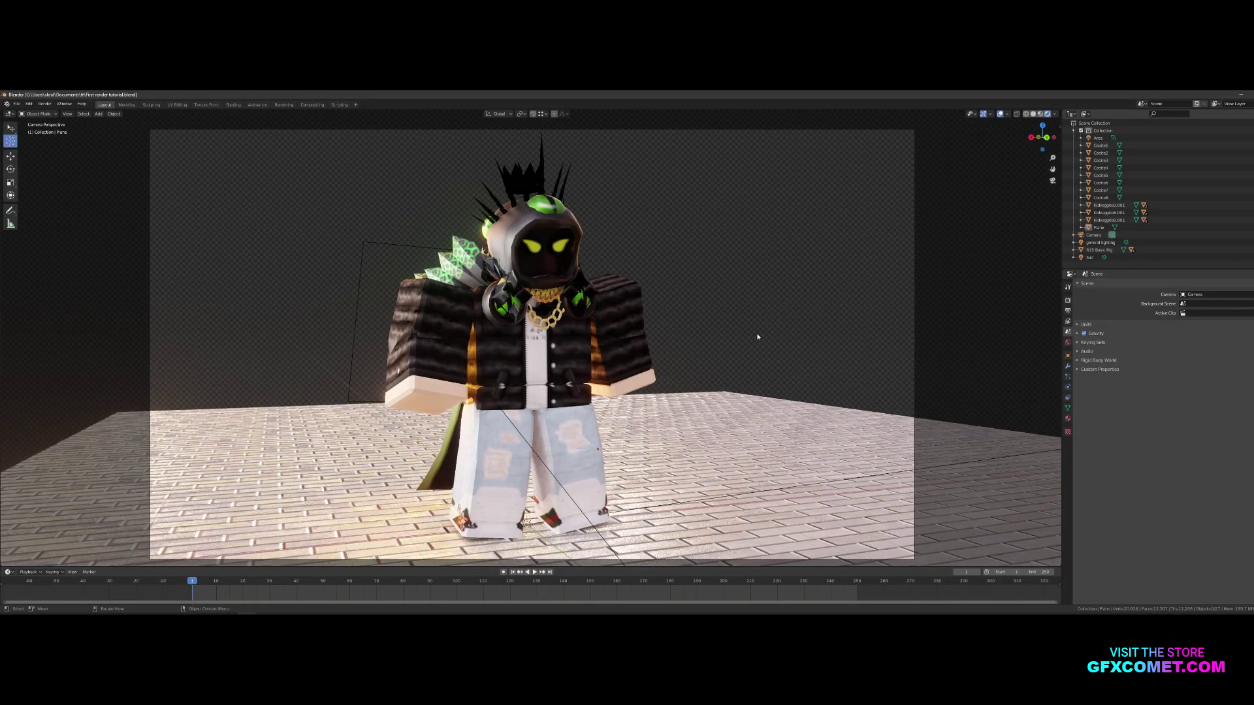
# In Blender, leave the camera view of the character scene and hide the brick floor plane
pyautogui.scroll(2, 689, 346)
pyautogui.press('KP_0')
pyautogui.scroll(-9, 578, 324)
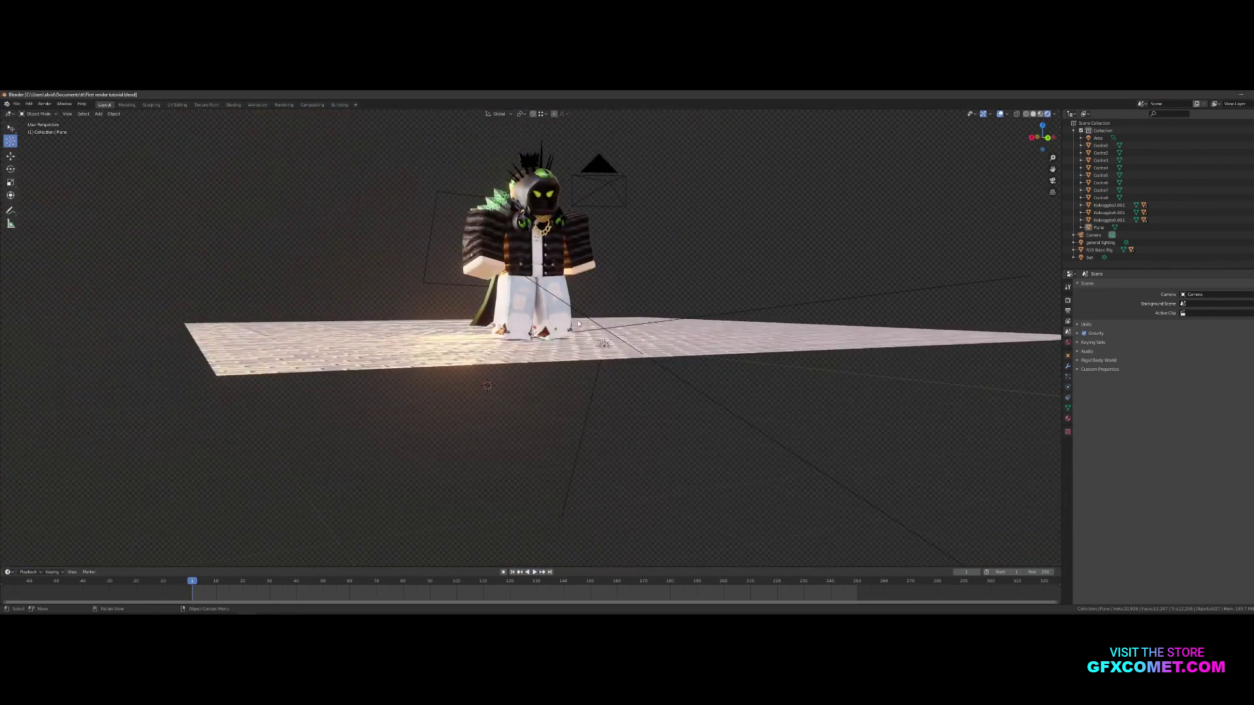
pyautogui.scroll(4, 578, 324)
pyautogui.moveTo(578, 324); pyautogui.dragTo(647, 327, button='middle')
pyautogui.scroll(-5, 548, 369)
pyautogui.press('h')
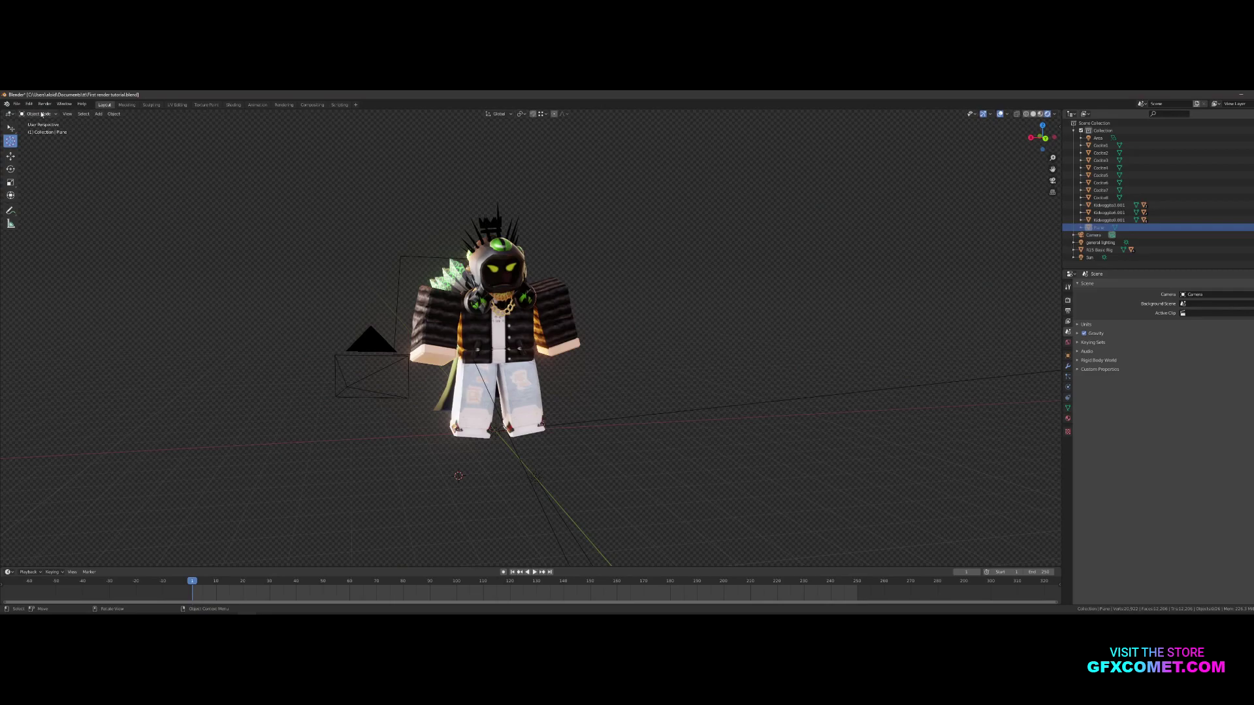
# Import the exported gas station model into the character scene
pyautogui.click(16, 104)
pyautogui.moveTo(46, 205)
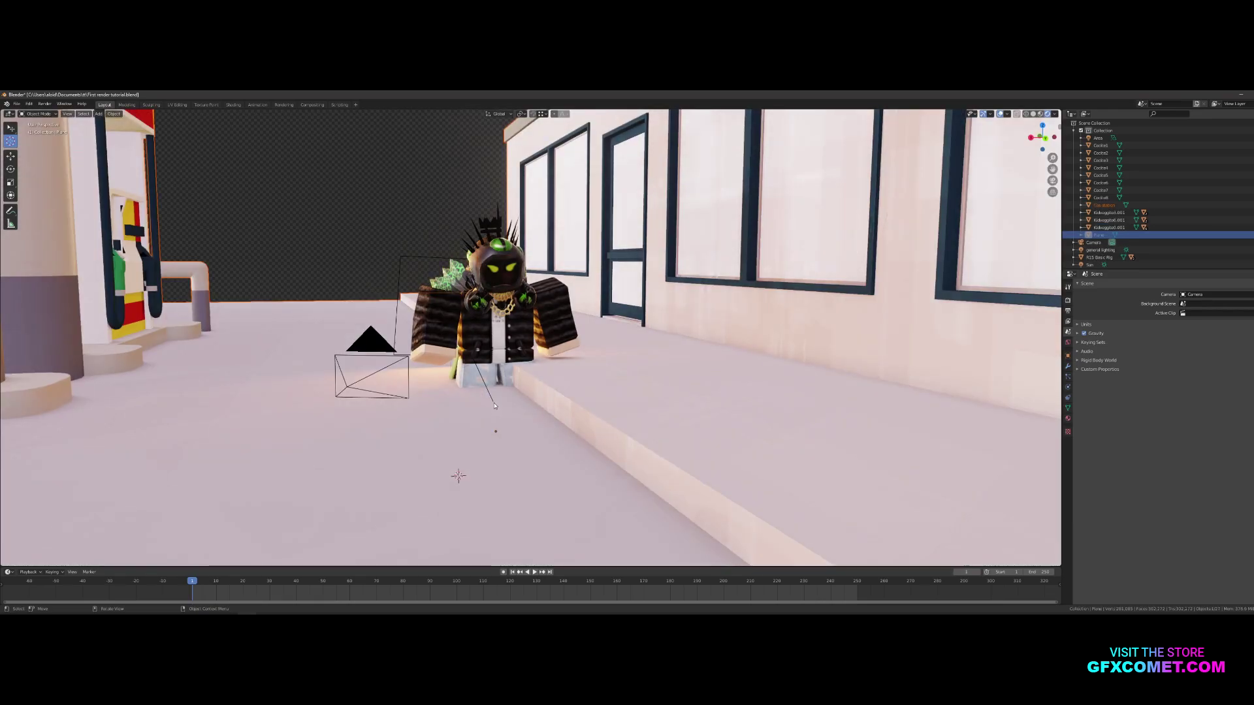
pyautogui.scroll(-4, 645, 369)
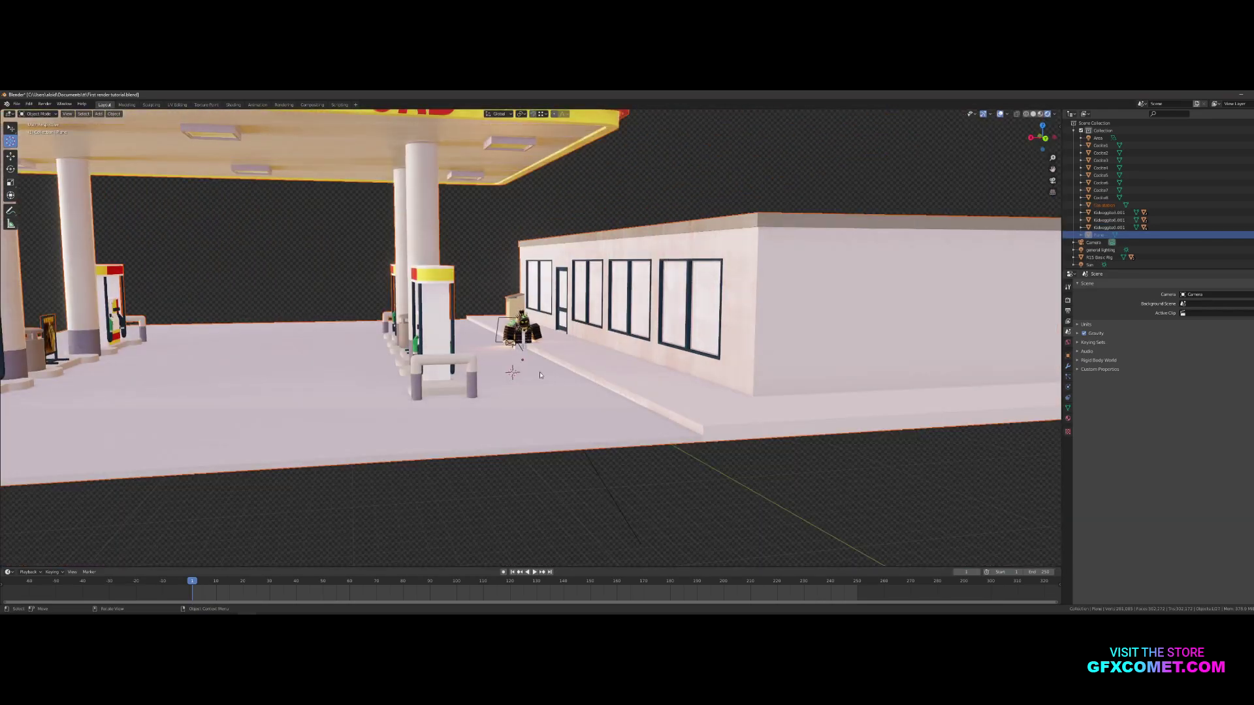
pyautogui.scroll(3, 645, 370)
# Move the gas station along the Y and X axes so the character stands between the two rows of pumps
pyautogui.click(645, 369)
pyautogui.press('g')
pyautogui.press('y')
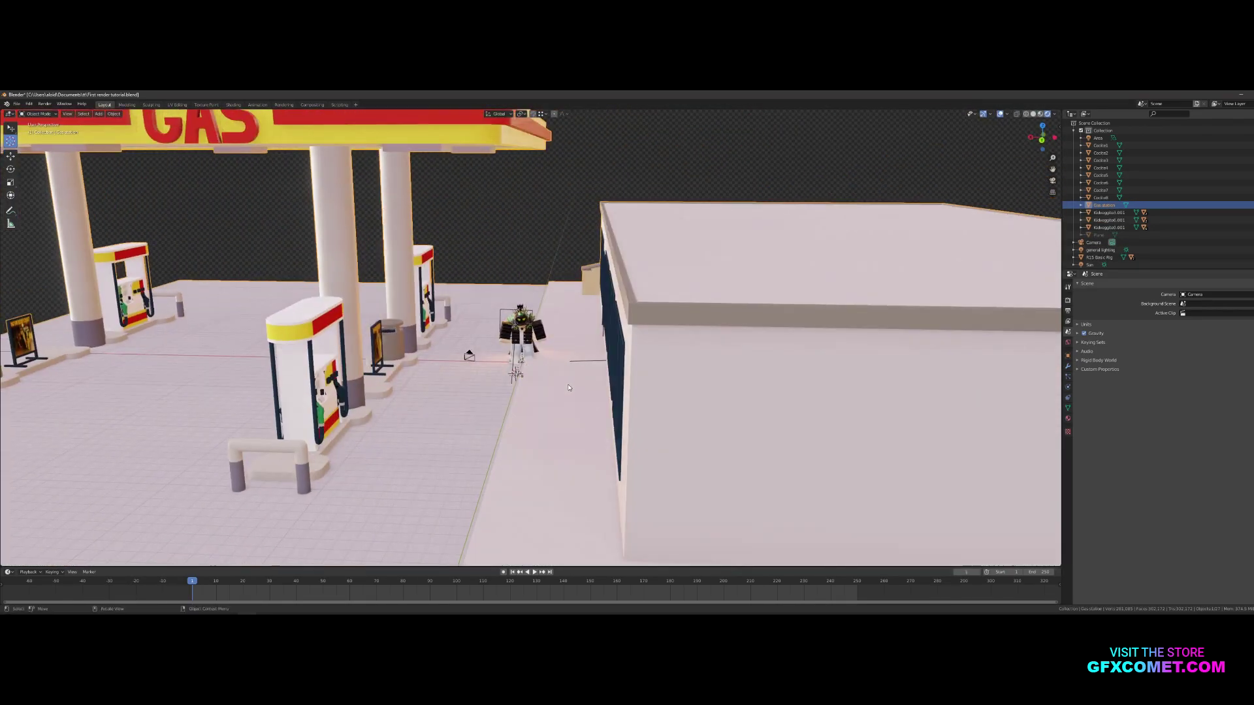
pyautogui.click(629, 362)
pyautogui.press('g')
pyautogui.press('x')
pyautogui.click(918, 360)
# Show the brick floor plane again and scale it up about 2.8 times across the gas station forecourt
pyautogui.moveTo(627, 444); pyautogui.dragTo(640, 369, button='middle')
pyautogui.click(640, 368)
pyautogui.press('s')
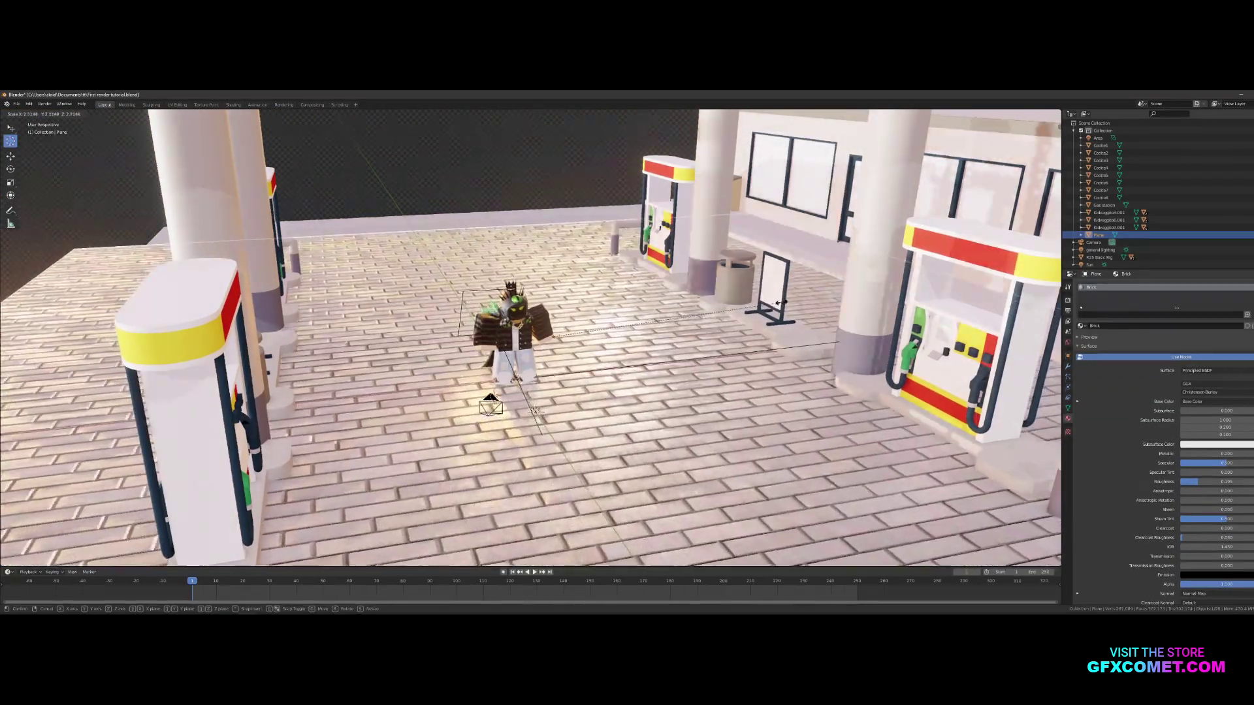
pyautogui.click(784, 312)
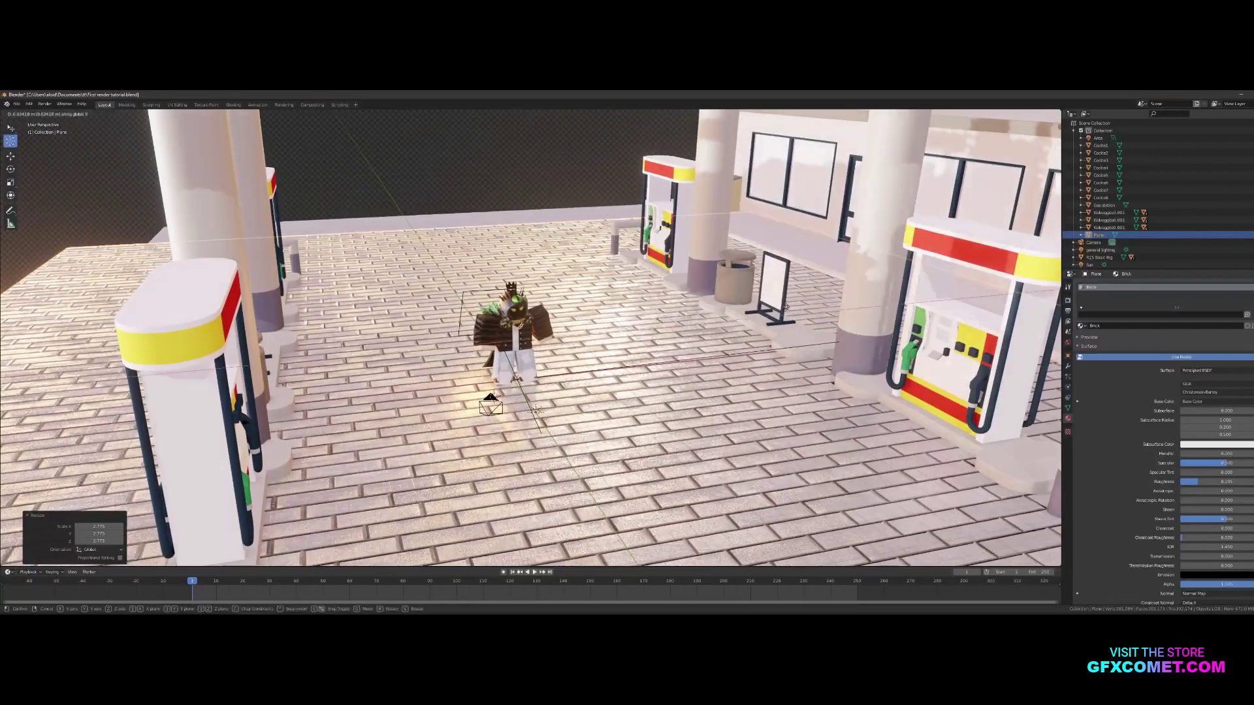
# Shift the enlarged brick floor plane along the X and Y axes to cover the ground around the pumps
pyautogui.press('g')
pyautogui.press('x')
pyautogui.click(862, 263)
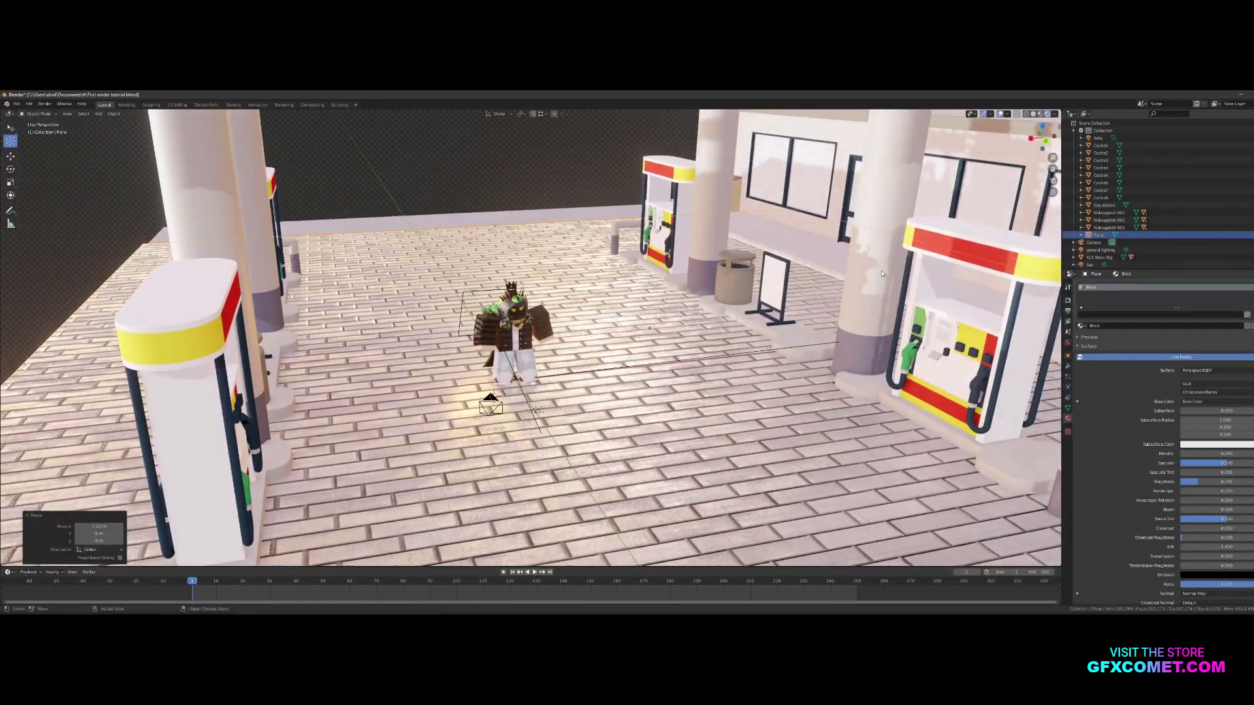
pyautogui.press('g')
pyautogui.press('y')
pyautogui.click(800, 228)
# Change the X and Y mapping scale of the floor's brick material to make the bricks smaller
pyautogui.scroll(7, 800, 228)
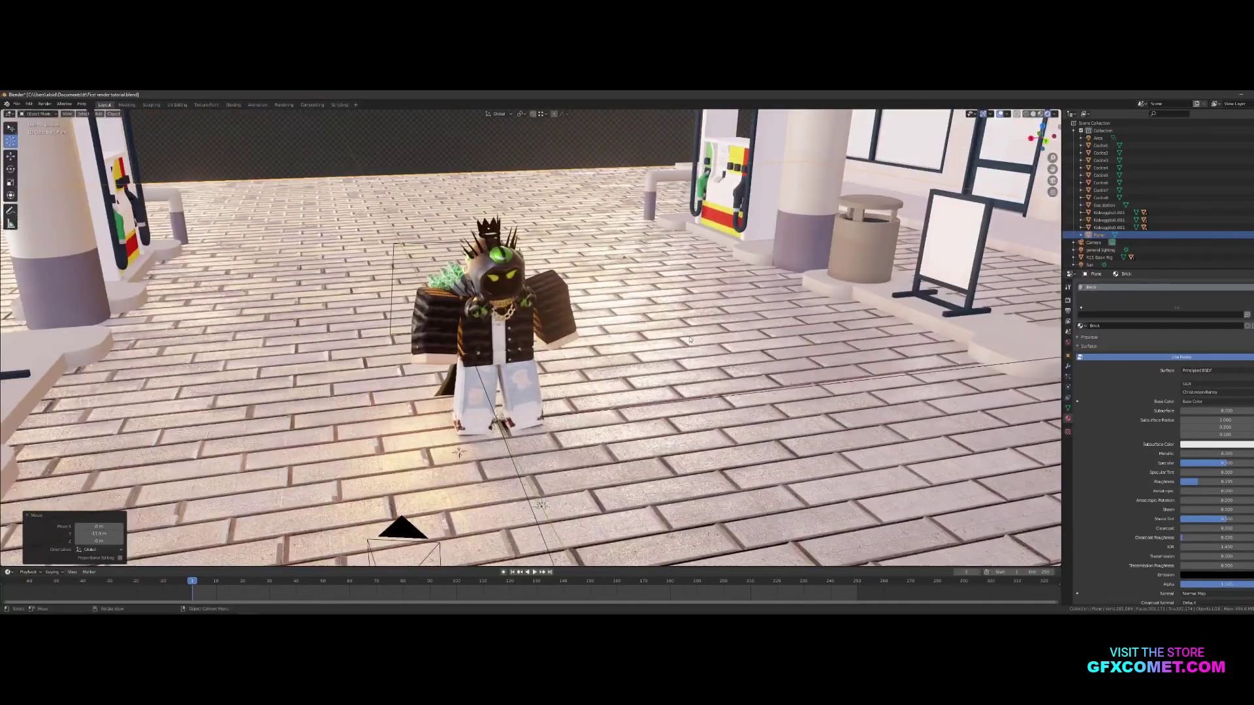
pyautogui.moveTo(660, 392); pyautogui.dragTo(632, 359, button='middle')
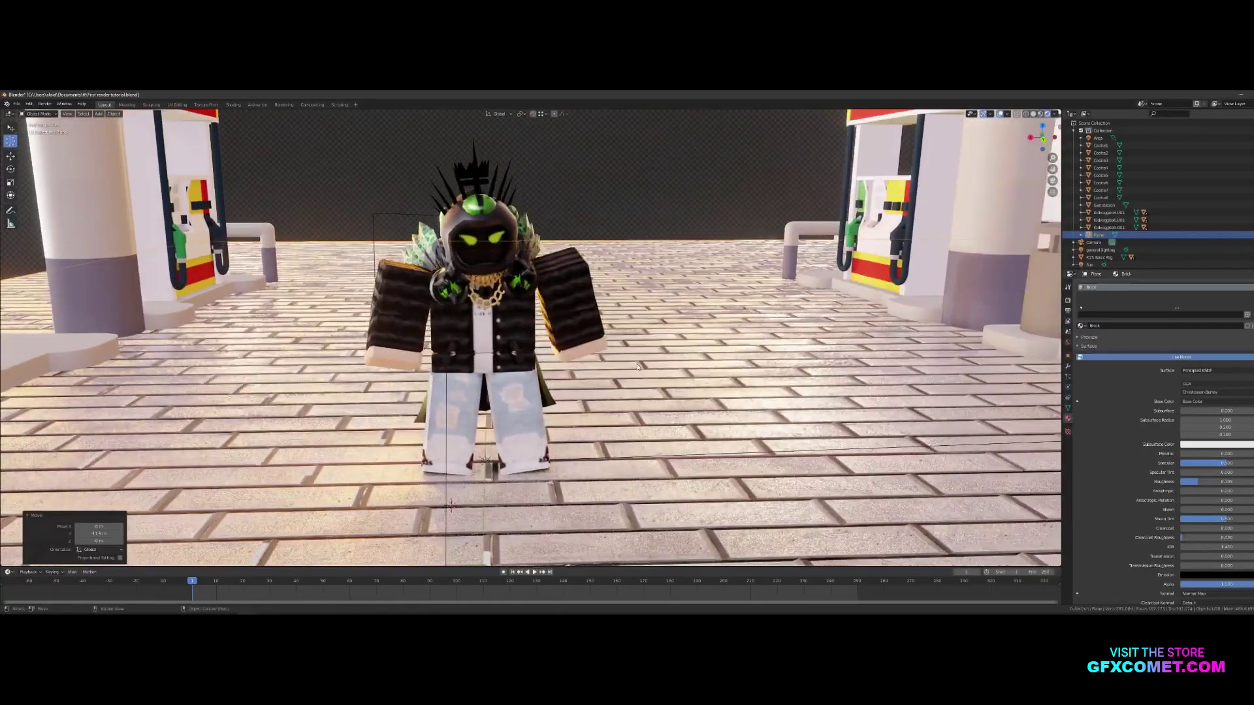
pyautogui.scroll(-5, 557, 354)
pyautogui.click(234, 106)
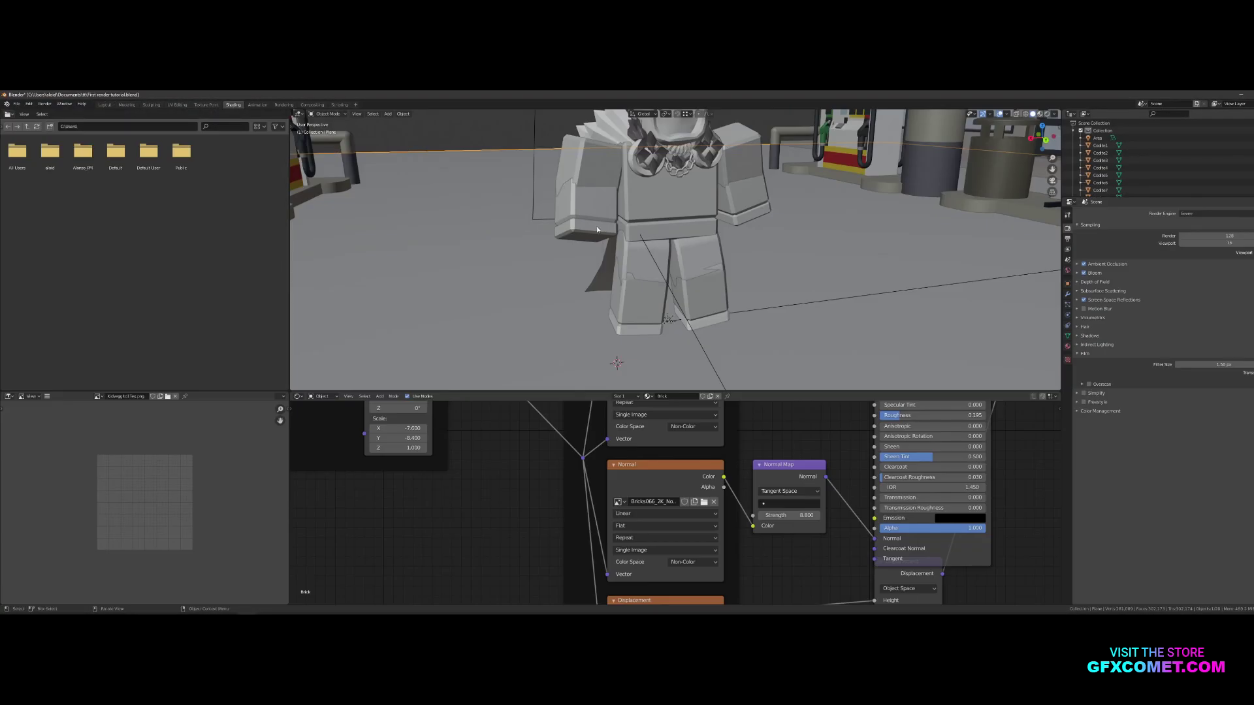
pyautogui.click(1039, 115)
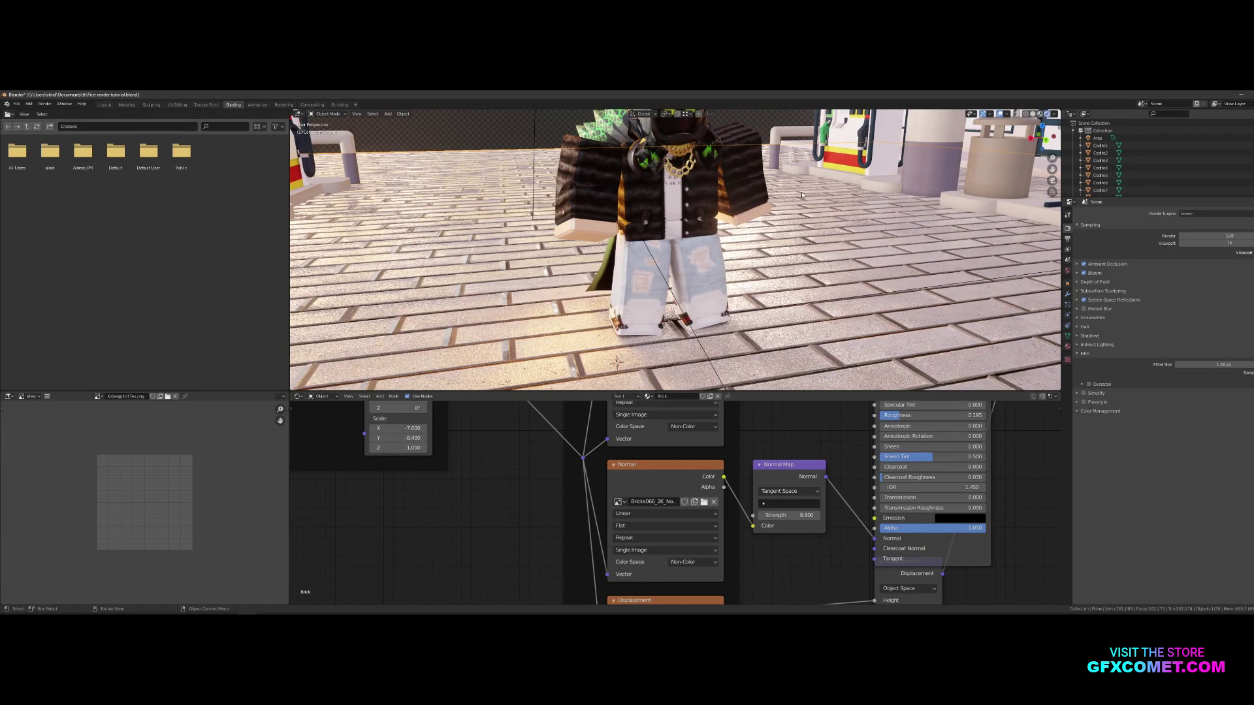
pyautogui.scroll(-1, 768, 275)
pyautogui.scroll(-6, 522, 431)
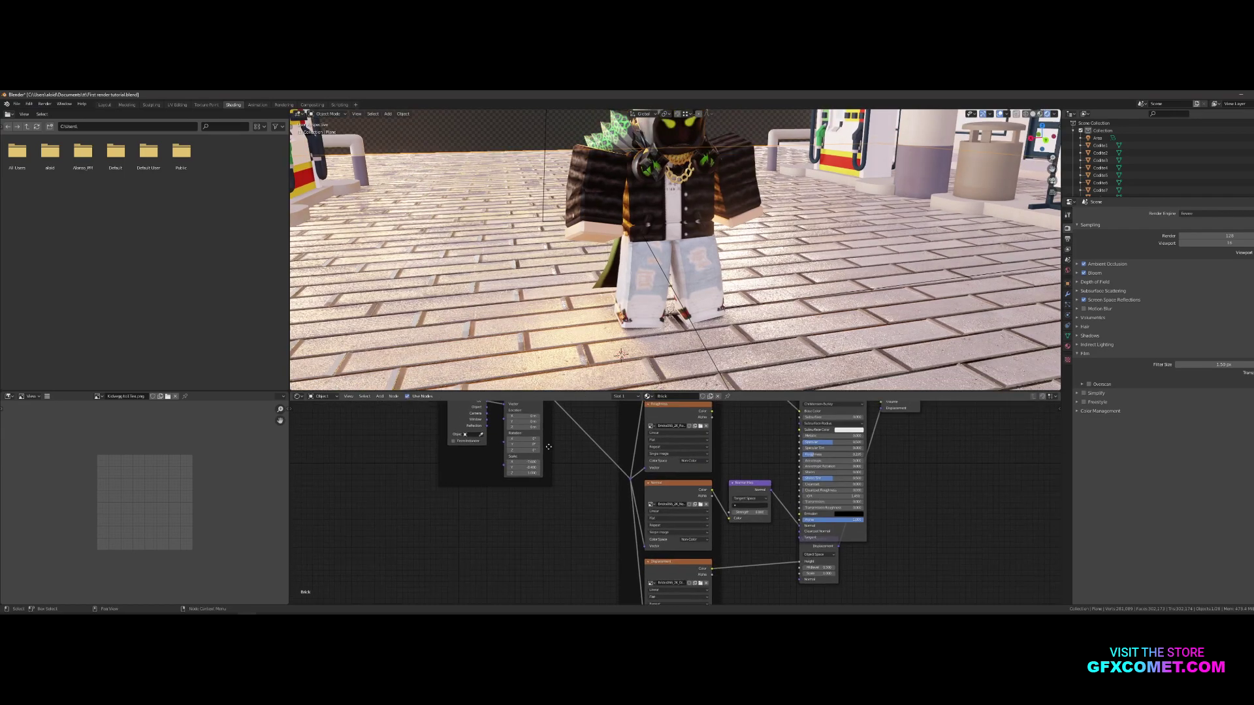
pyautogui.scroll(4, 549, 448)
pyautogui.moveTo(548, 448); pyautogui.dragTo(696, 516, button='middle')
pyautogui.scroll(-5, 699, 307)
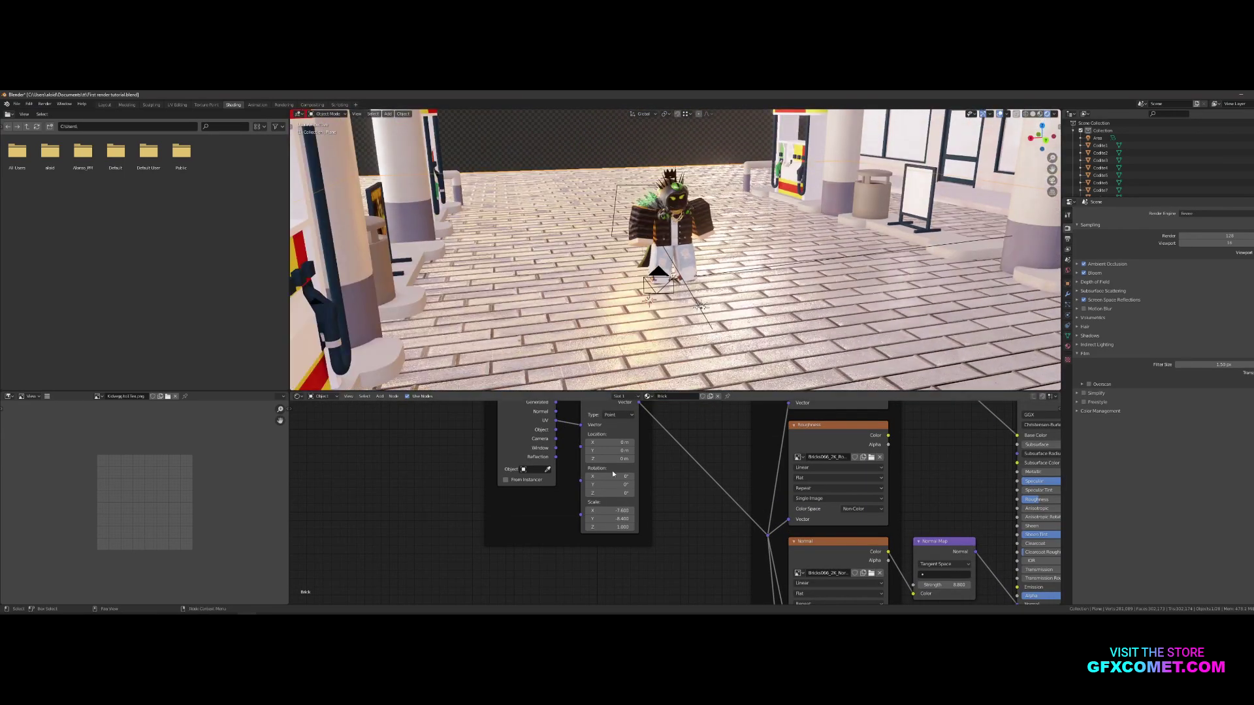
pyautogui.moveTo(609, 510)
pyautogui.mouseDown()
pyautogui.moveTo(569, 510)
pyautogui.moveTo(624, 519)
pyautogui.moveTo(608, 519)
pyautogui.mouseUp()
pyautogui.click(104, 105)
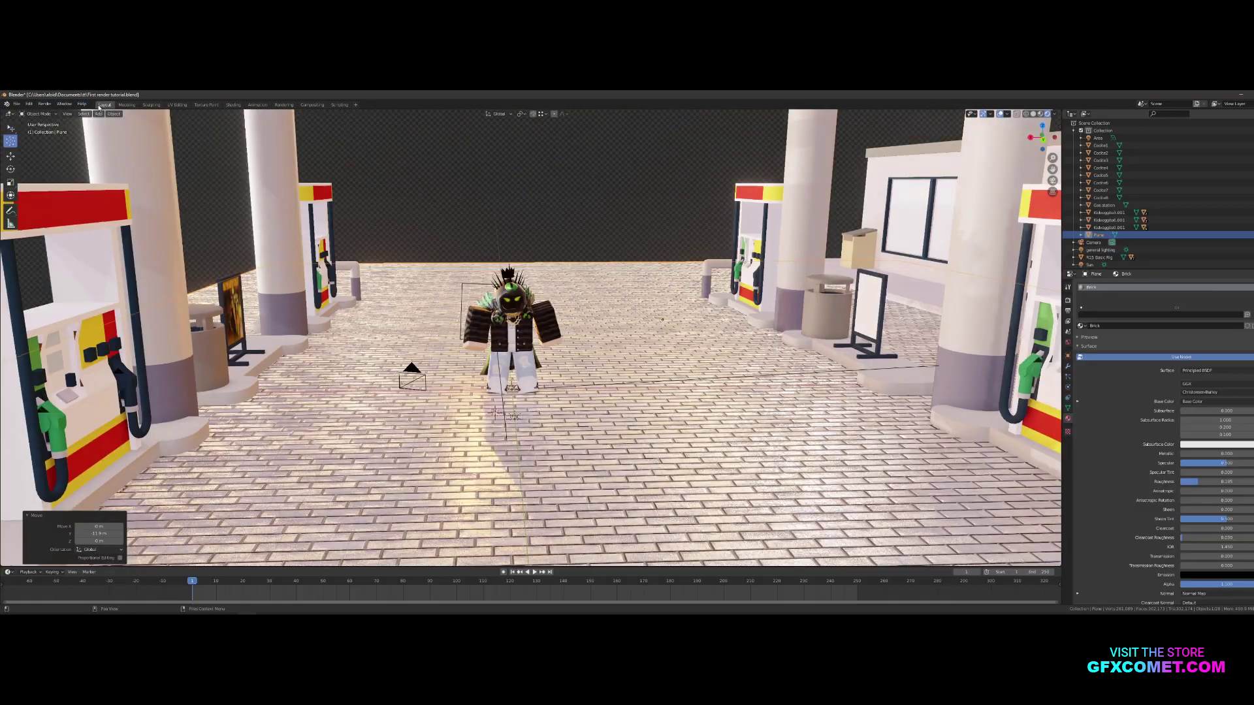
# Delete the ground slab faces of the gas station mesh that extend beyond the brick floor
pyautogui.scroll(6, 575, 360)
pyautogui.moveTo(523, 359); pyautogui.dragTo(497, 353, button='middle')
pyautogui.scroll(-4, 497, 353)
pyautogui.moveTo(575, 346); pyautogui.dragTo(469, 386, button='middle')
pyautogui.rightClick(505, 401)
pyautogui.press('Escape')
pyautogui.click(778, 455)
pyautogui.moveTo(778, 455)
pyautogui.mouseDown(button='middle')
pyautogui.moveTo(731, 448)
pyautogui.moveTo(767, 440)
pyautogui.mouseUp(button='middle')
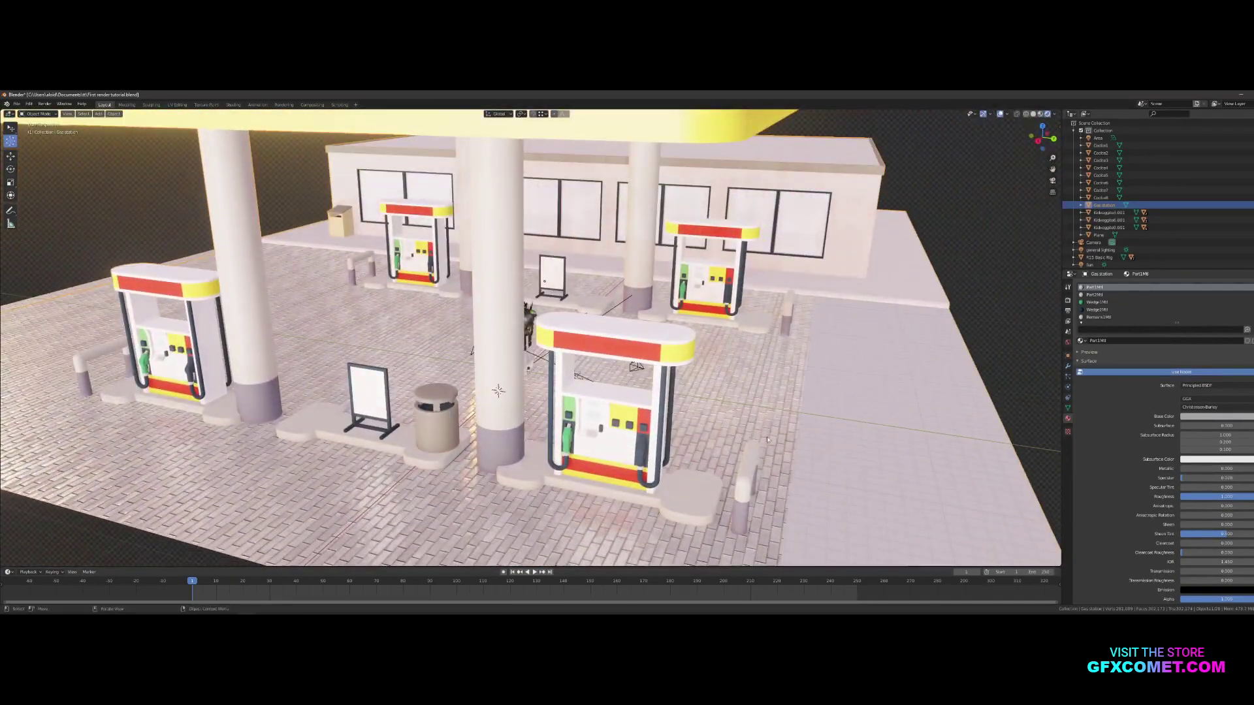
pyautogui.press('Tab')
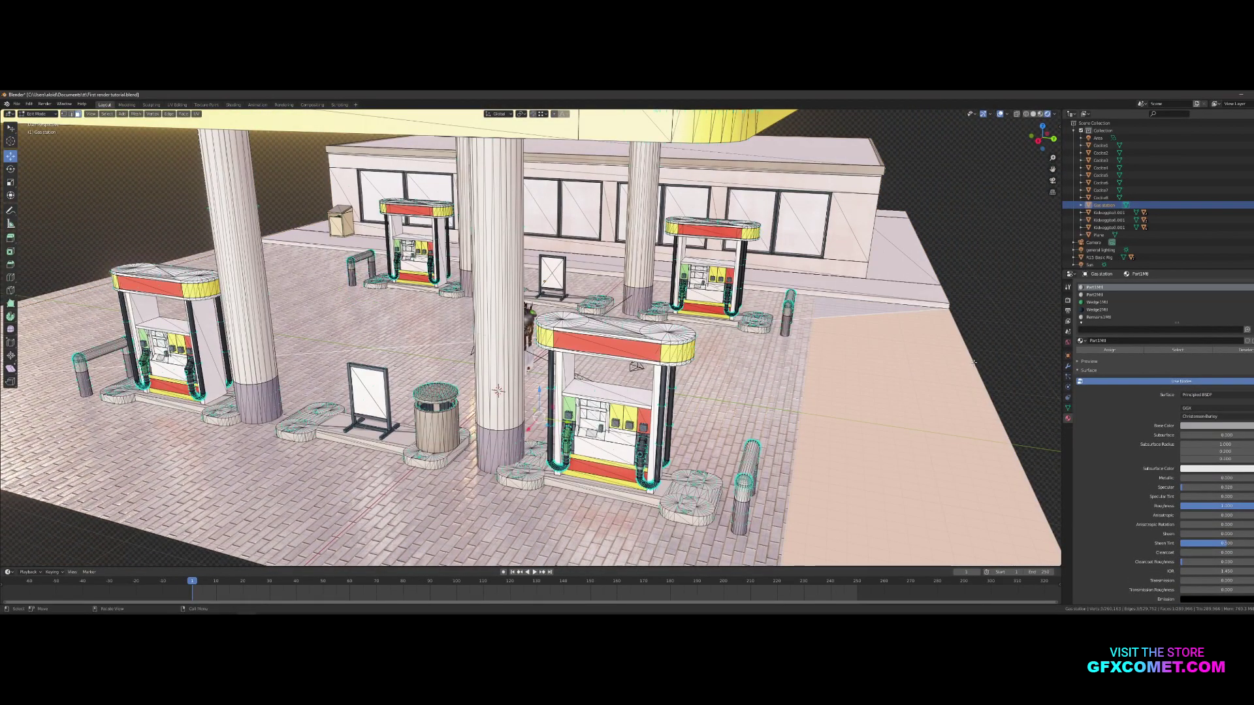
pyautogui.press('x')
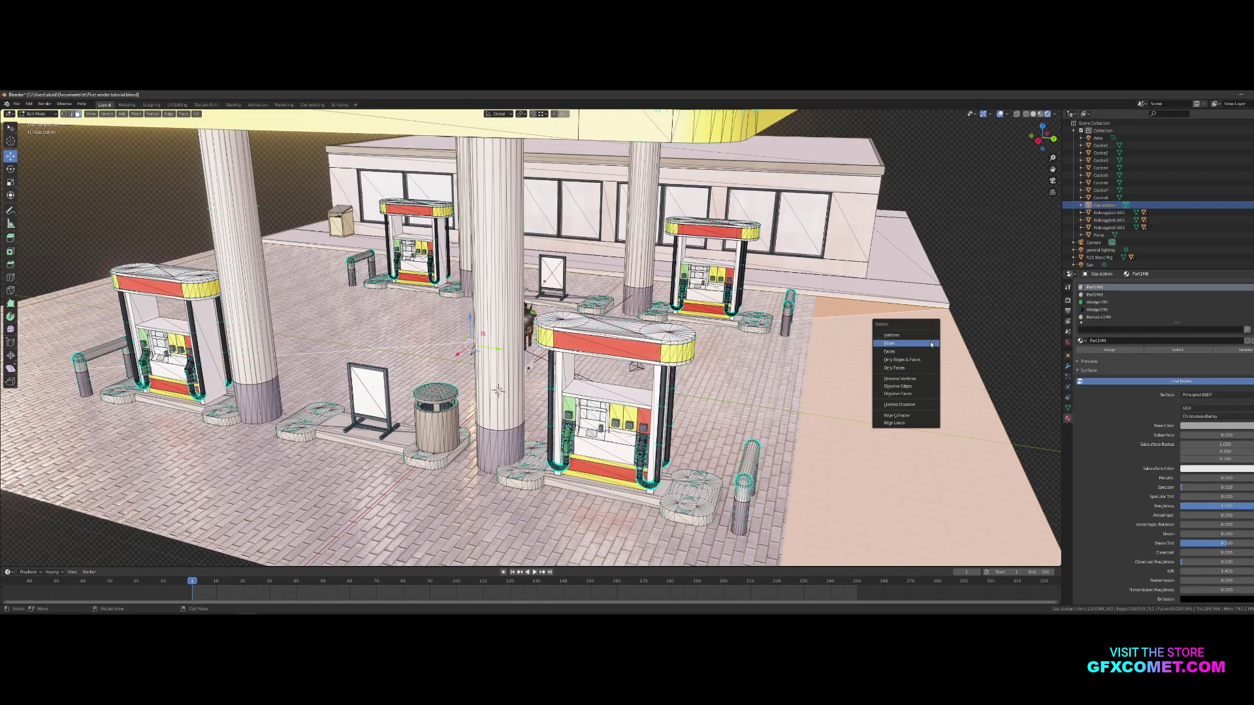
pyautogui.click(905, 352)
pyautogui.moveTo(905, 351); pyautogui.dragTo(868, 423, button='middle')
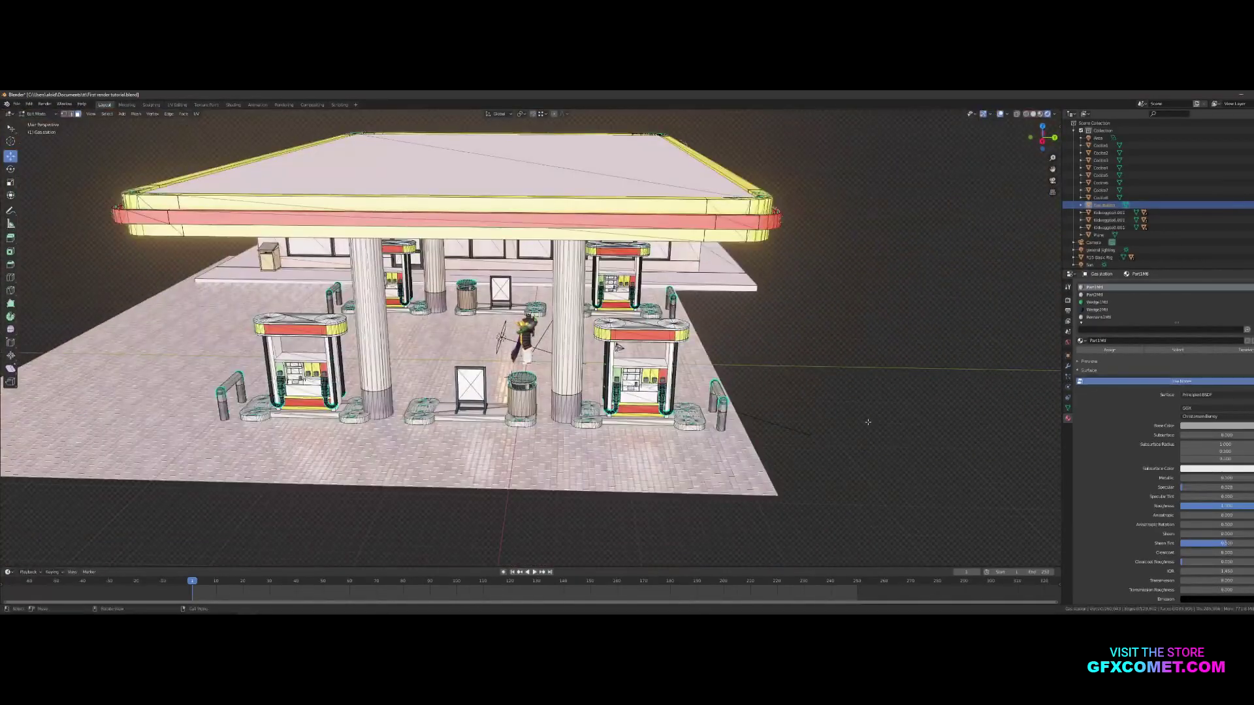
pyautogui.press('Tab')
# Reposition the brick floor plane along the ground and scale it up until it extends past the pumps and canopy
pyautogui.click(698, 365)
pyautogui.press('g')
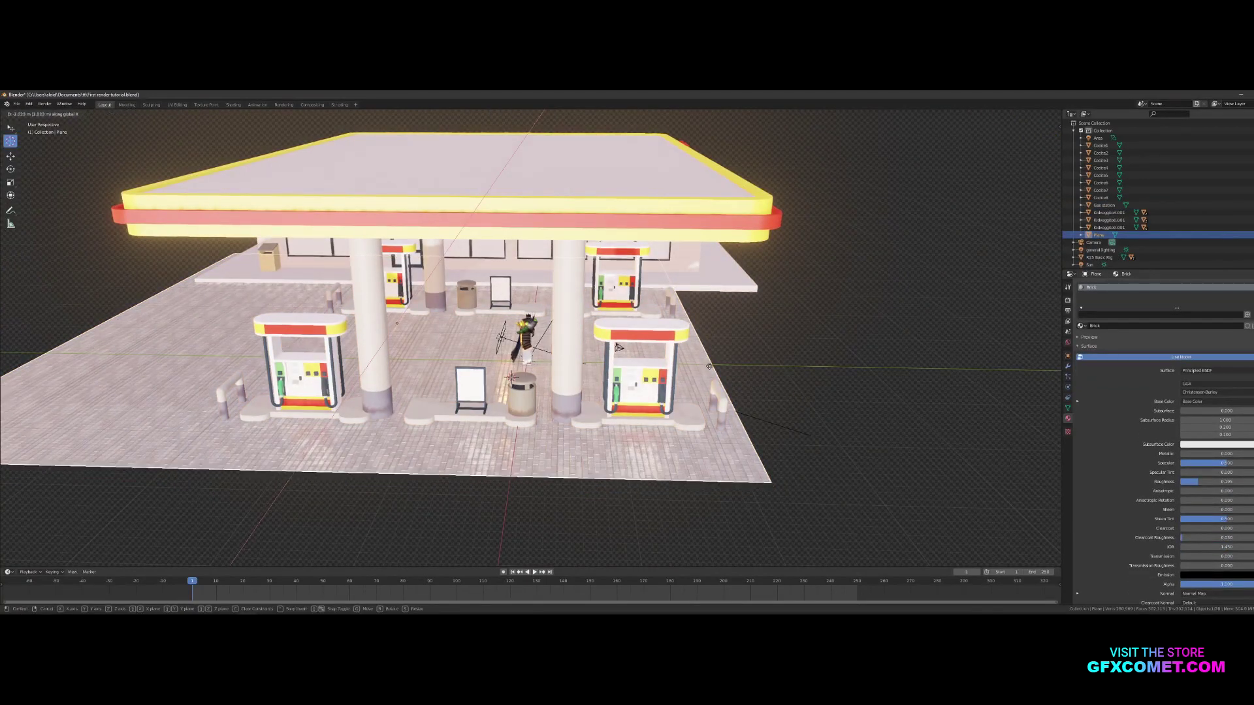
pyautogui.click(711, 371)
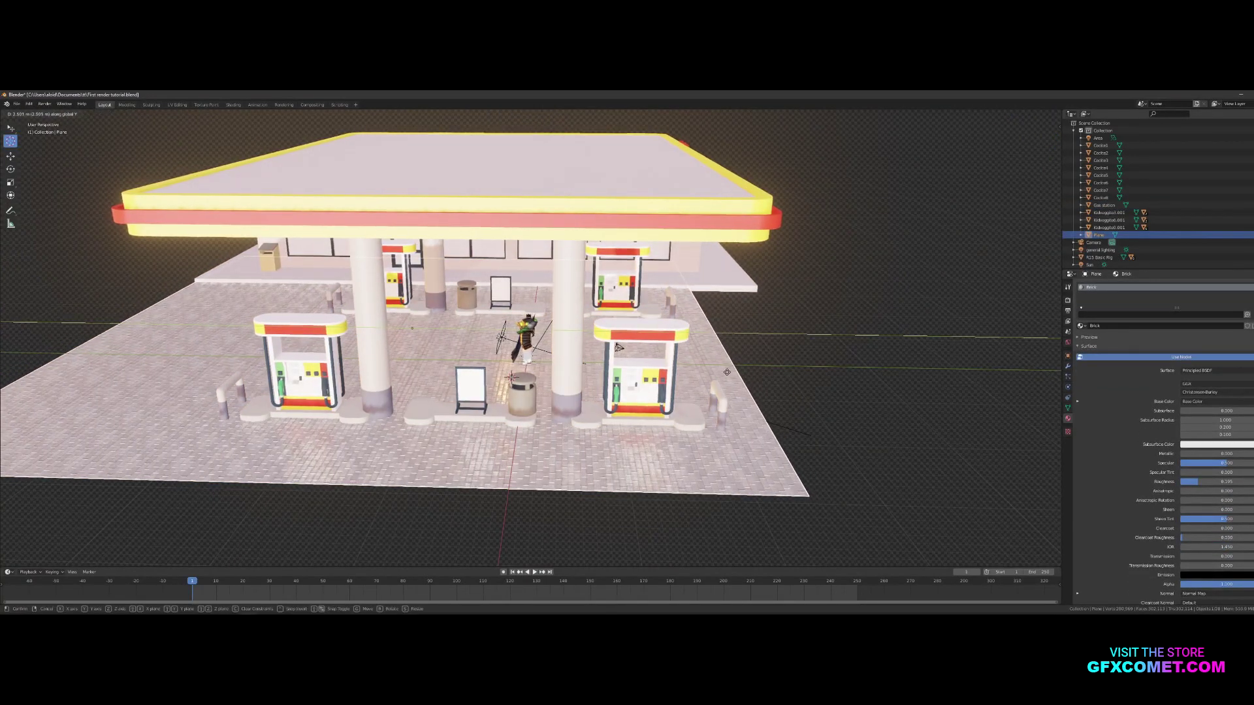
pyautogui.click(727, 372)
pyautogui.press('s')
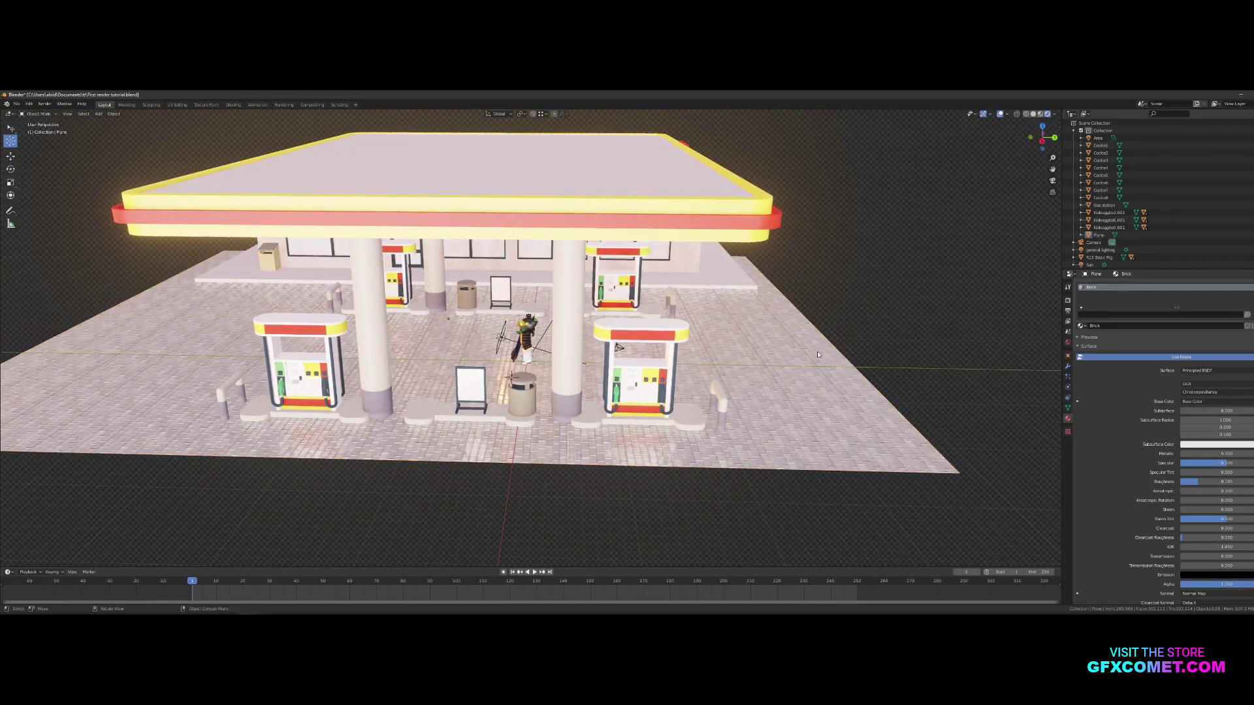
pyautogui.scroll(7, 818, 355)
pyautogui.moveTo(818, 355); pyautogui.dragTo(521, 360, button='middle')
pyautogui.scroll(2, 520, 360)
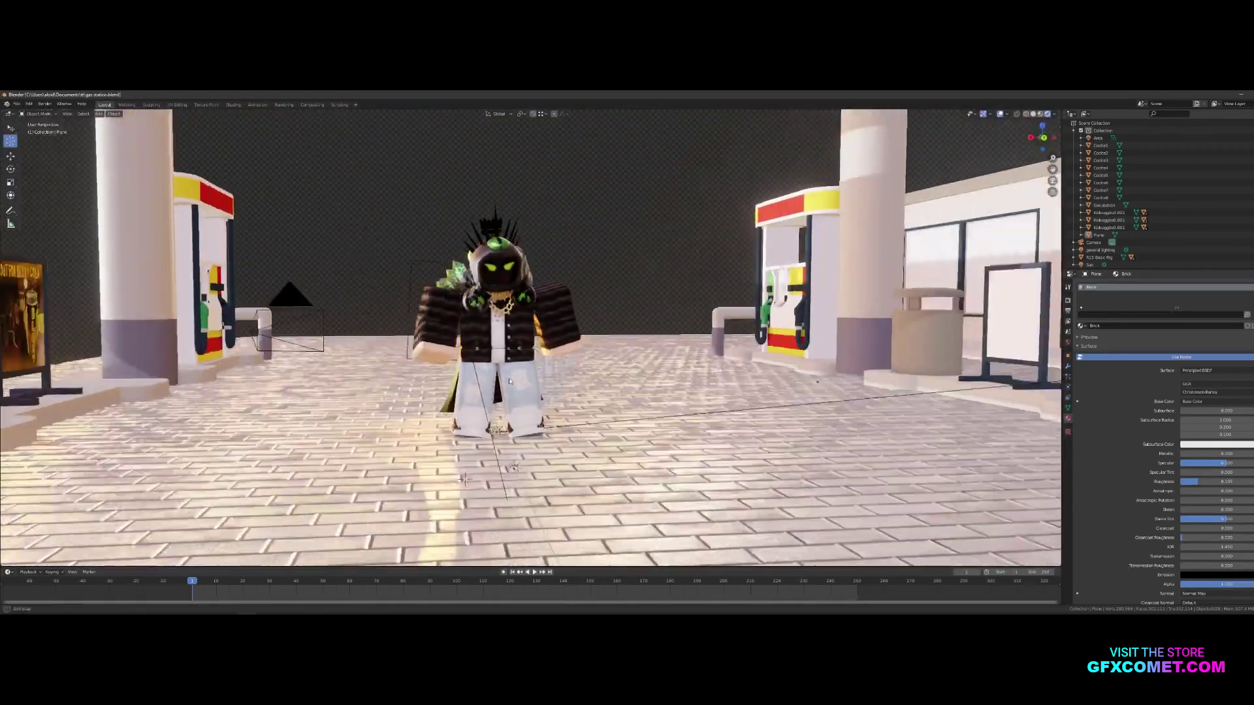
pyautogui.moveTo(520, 360)
pyautogui.mouseDown(button='middle')
pyautogui.moveTo(532, 386)
pyautogui.moveTo(186, 370)
pyautogui.moveTo(541, 386)
pyautogui.moveTo(503, 382)
pyautogui.moveTo(537, 345)
pyautogui.mouseUp(button='middle')
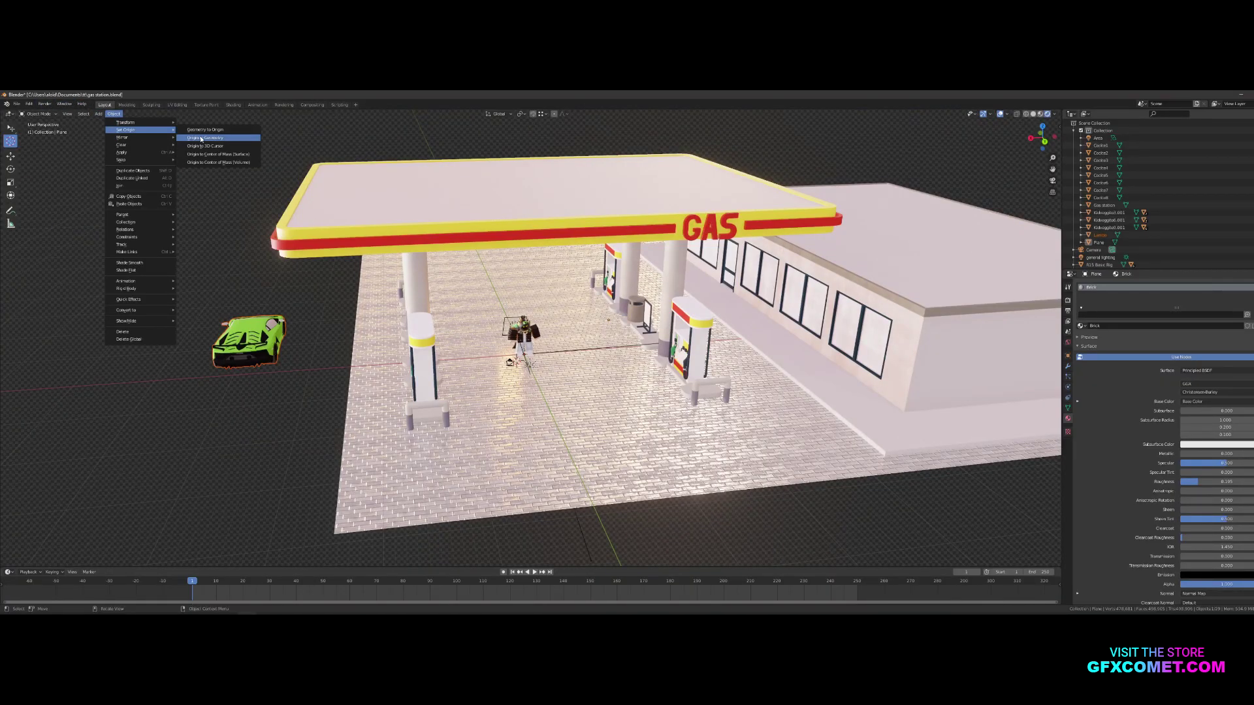
# Set the imported Lamborghini's origin to its geometry and move it beside the pumps, down onto the brick floor
pyautogui.click(201, 138)
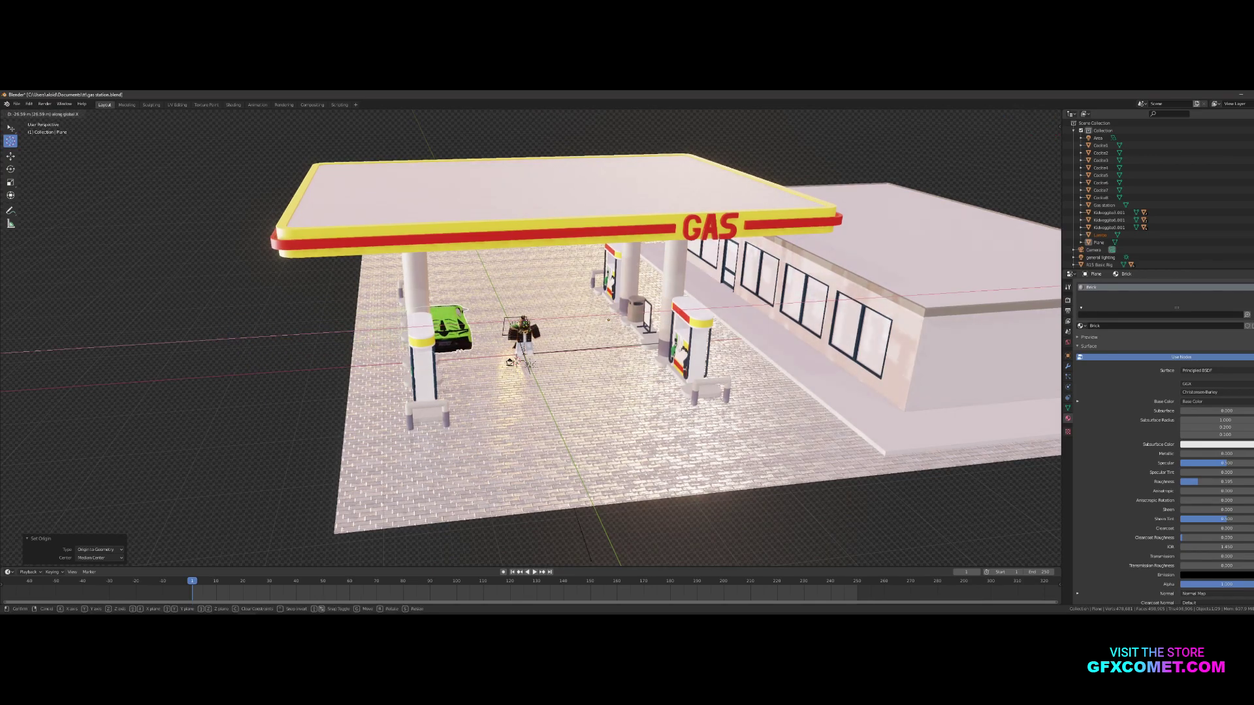
pyautogui.click(565, 327)
pyautogui.scroll(10, 565, 327)
pyautogui.moveTo(565, 328); pyautogui.dragTo(534, 288, button='middle')
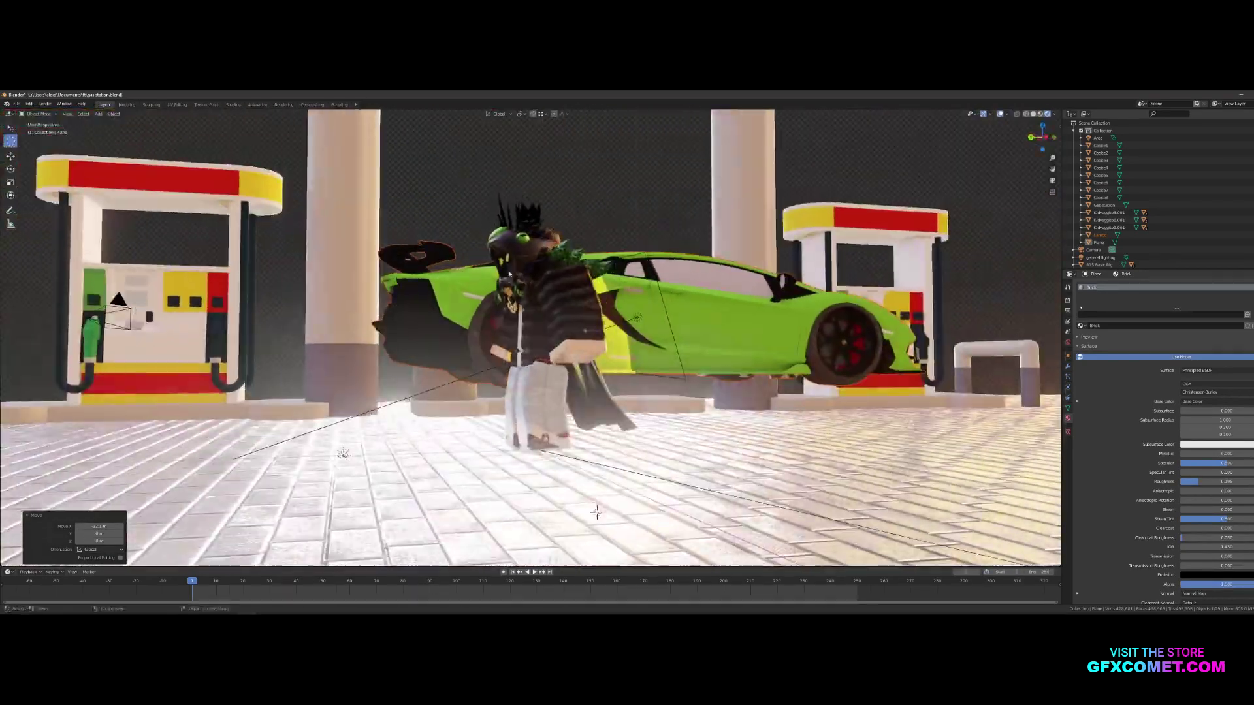
pyautogui.press('g')
pyautogui.press('z')
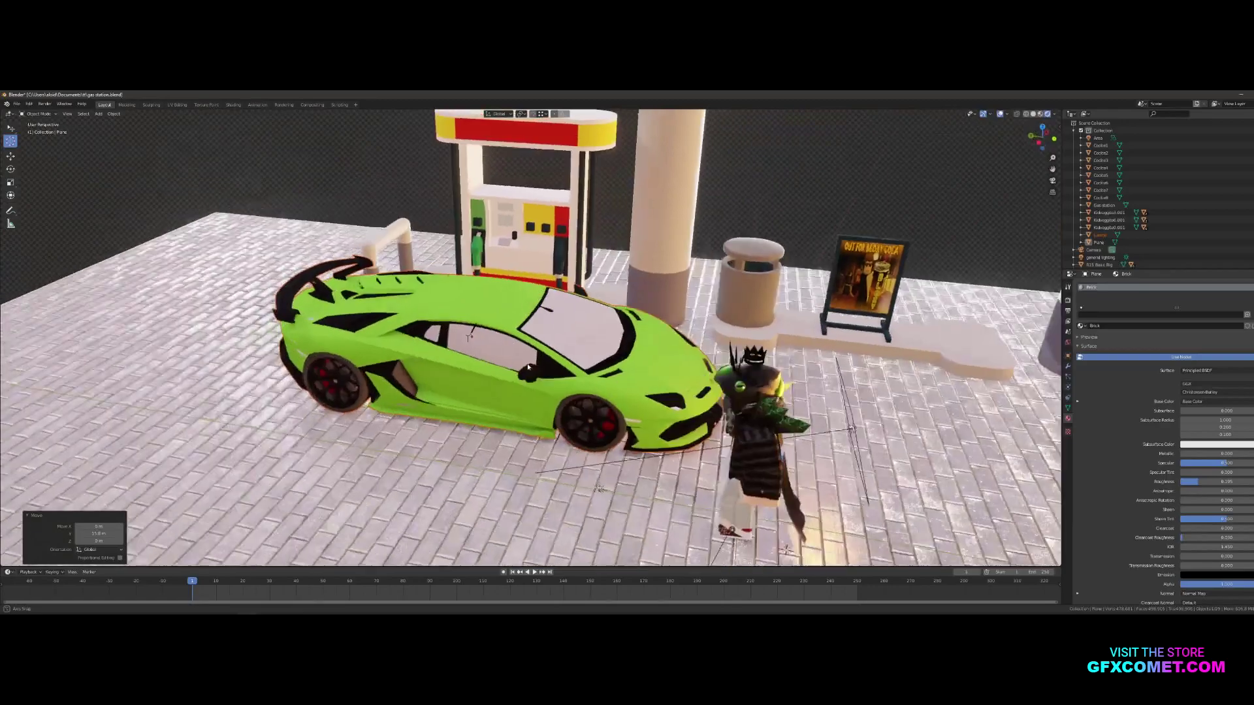
pyautogui.moveTo(458, 359); pyautogui.dragTo(635, 364, button='middle')
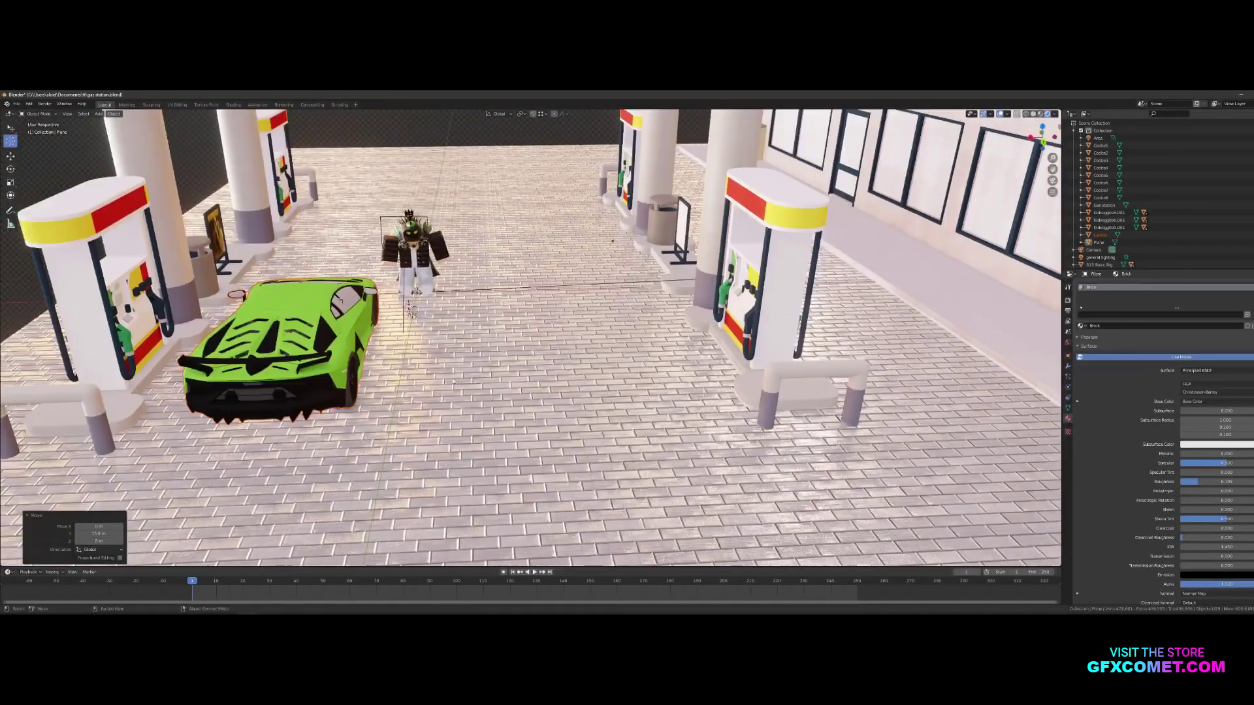
# Move the Lamborghini along the X axis to the pumps nearest the store and adjust its height on the bricks
pyautogui.moveTo(537, 383); pyautogui.dragTo(507, 375, button='middle')
pyautogui.press('x')
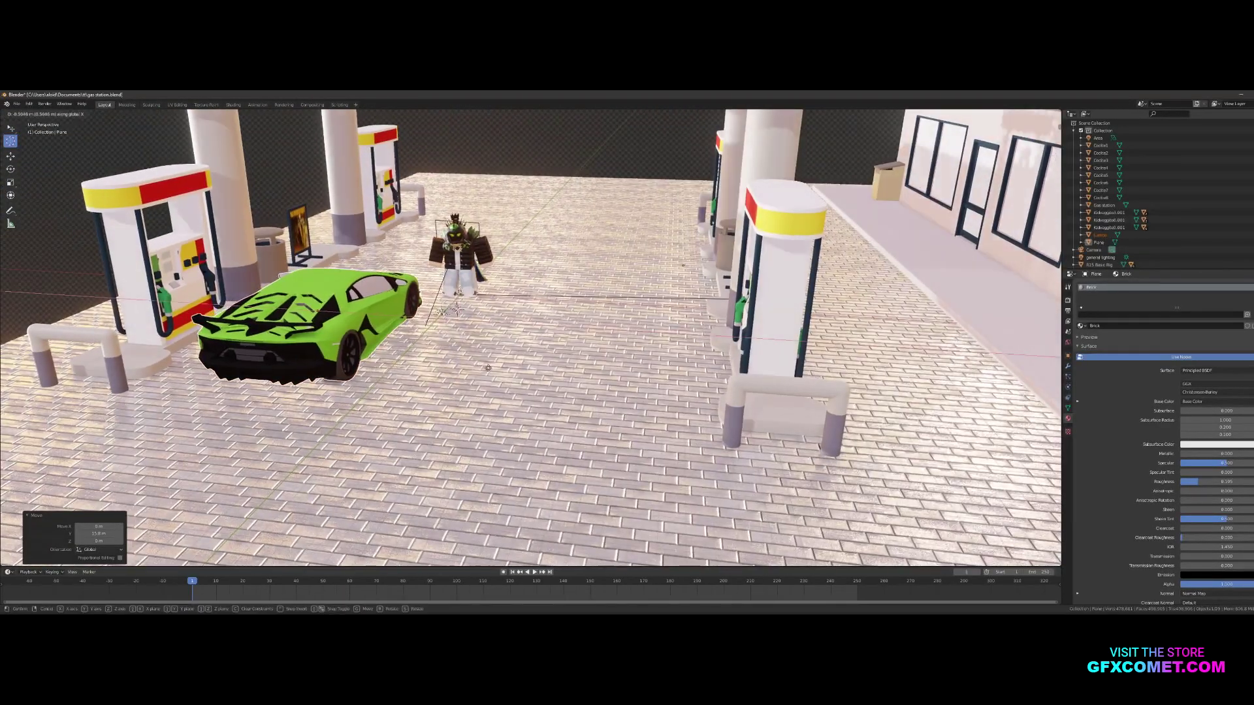
pyautogui.click(643, 389)
pyautogui.moveTo(643, 388); pyautogui.dragTo(719, 302, button='middle')
pyautogui.scroll(4, 660, 379)
pyautogui.press('g')
pyautogui.press('z')
pyautogui.click(759, 305)
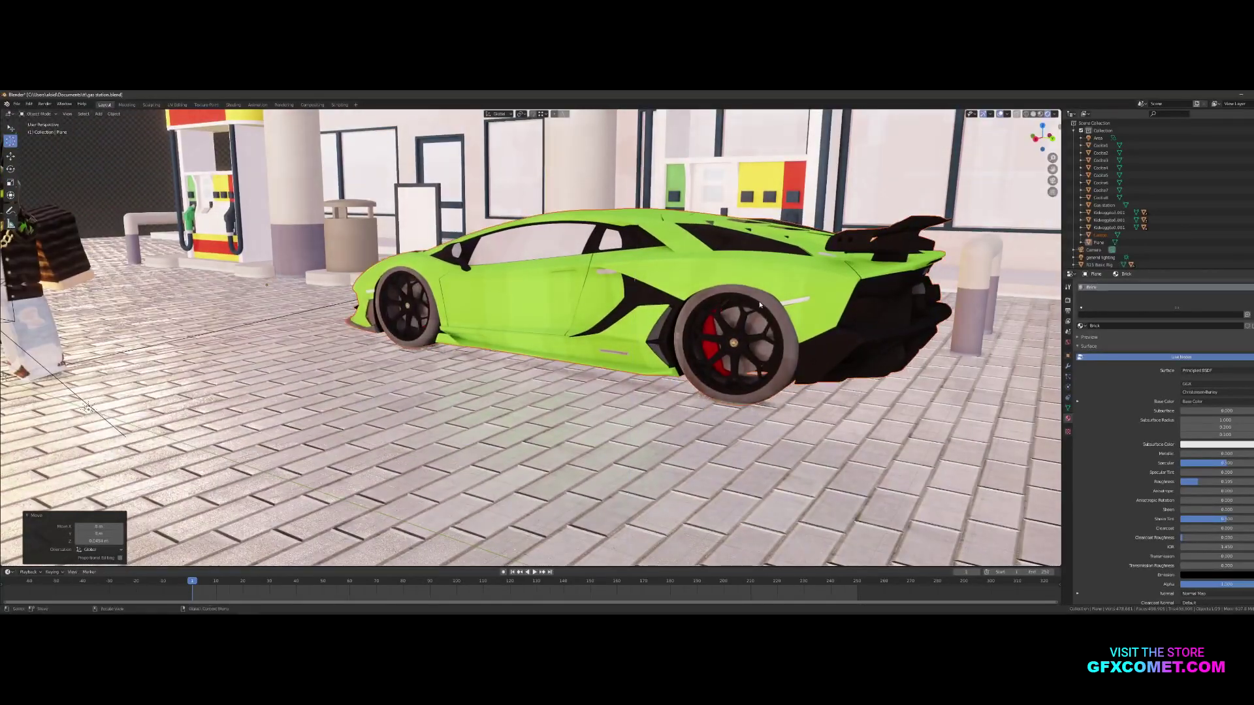
# Toggle Eevee's ambient occlusion off and on to compare its shadows, and increase its distance in the render settings
pyautogui.click(1068, 300)
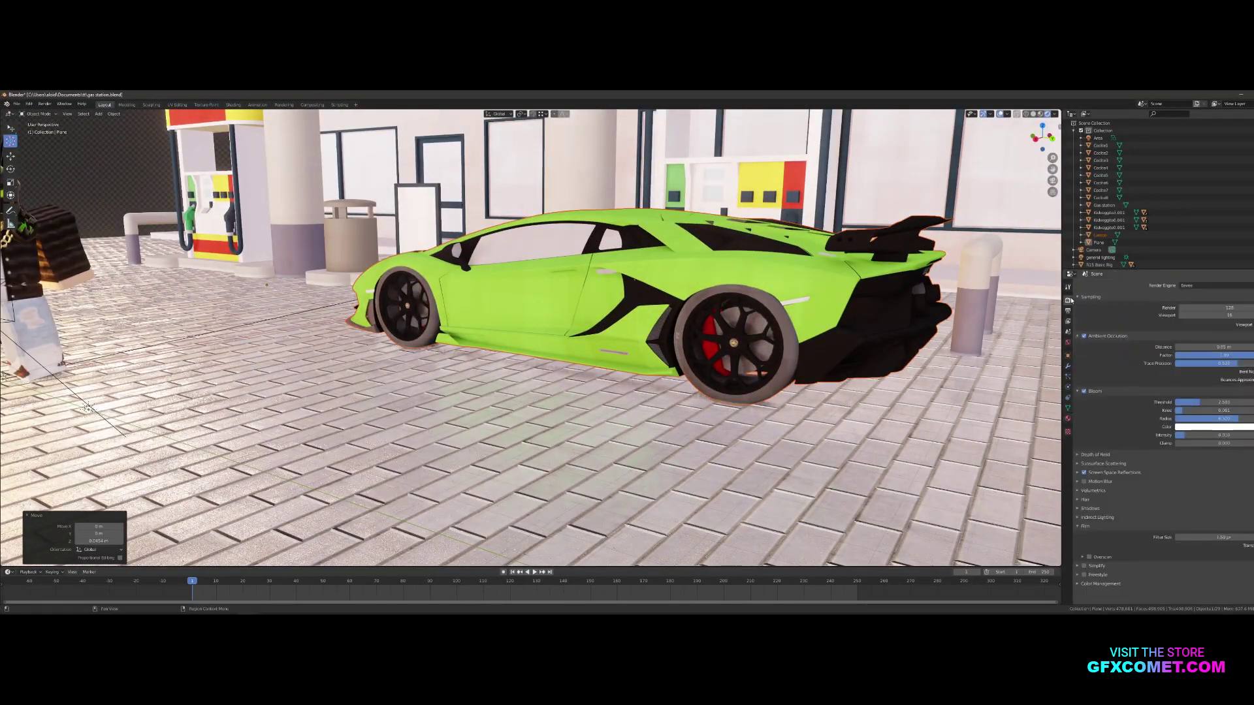
pyautogui.click(1086, 335)
pyautogui.click(1086, 336)
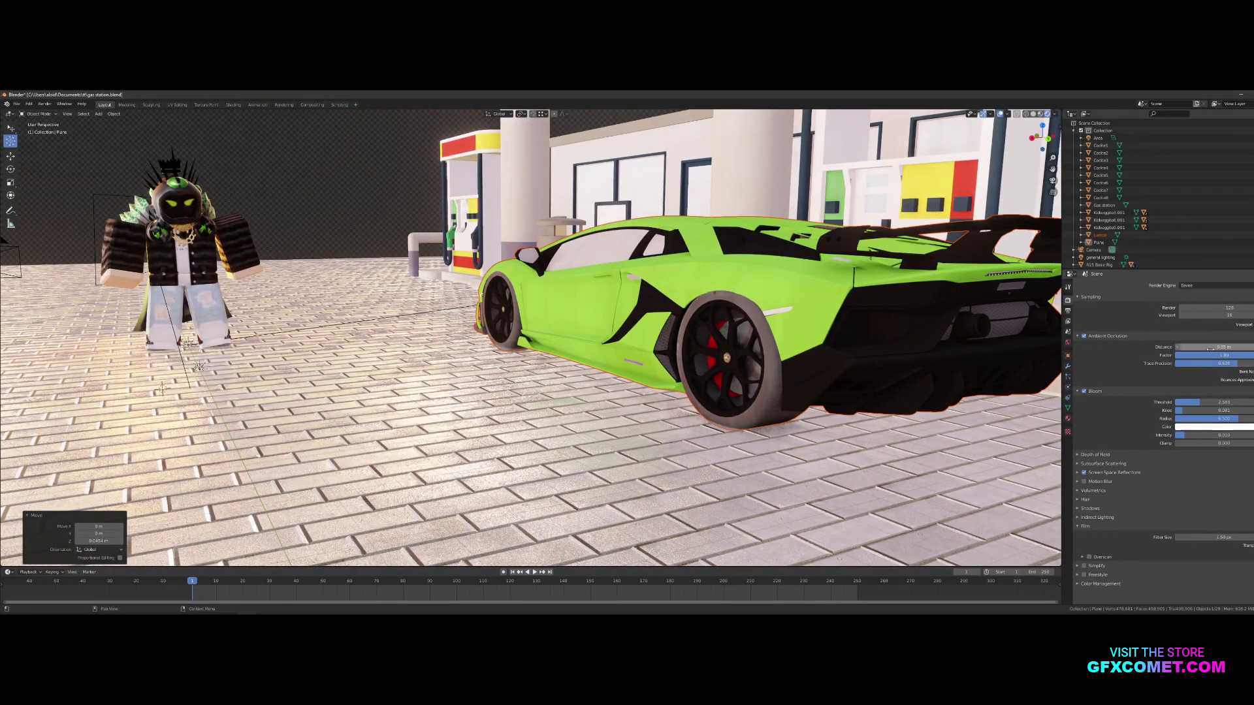
pyautogui.moveTo(1210, 348); pyautogui.dragTo(1234, 348)
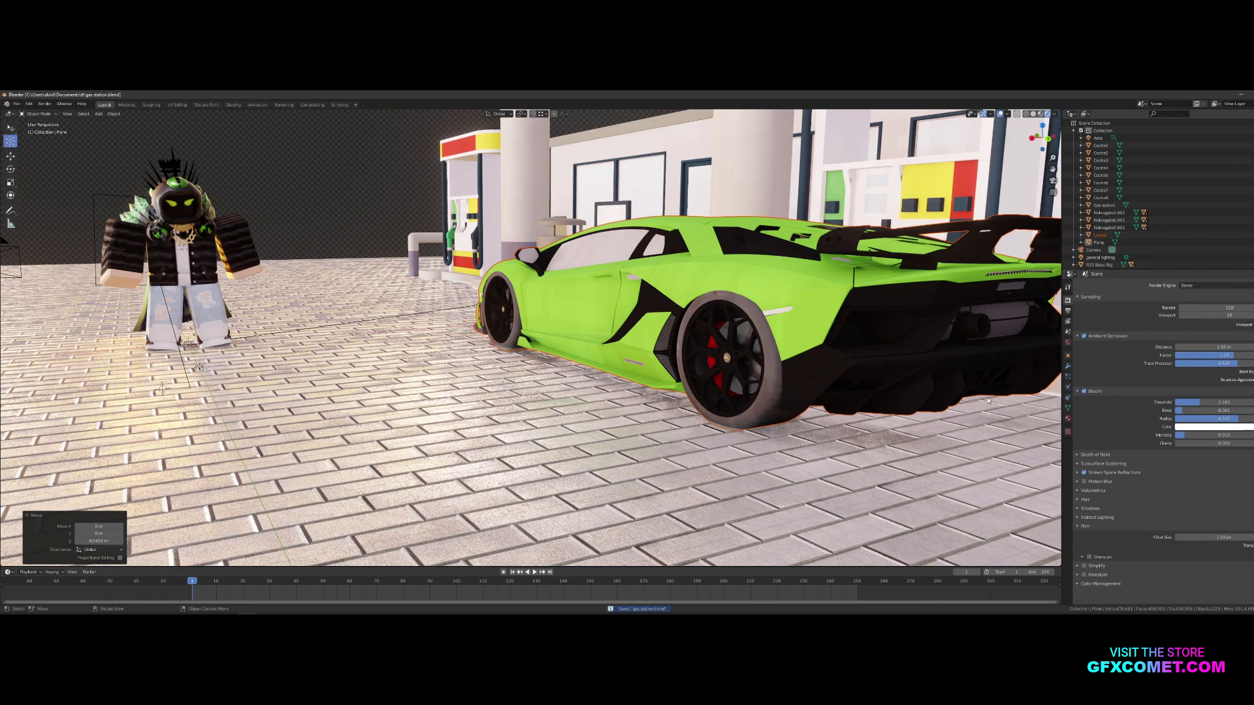
# Adjust the strength of the world's HDRI background, trying a much darker level before brightening the gas station scene again
pyautogui.click(1069, 343)
pyautogui.moveTo(1206, 396); pyautogui.dragTo(1184, 396)
pyautogui.scroll(-6, 799, 371)
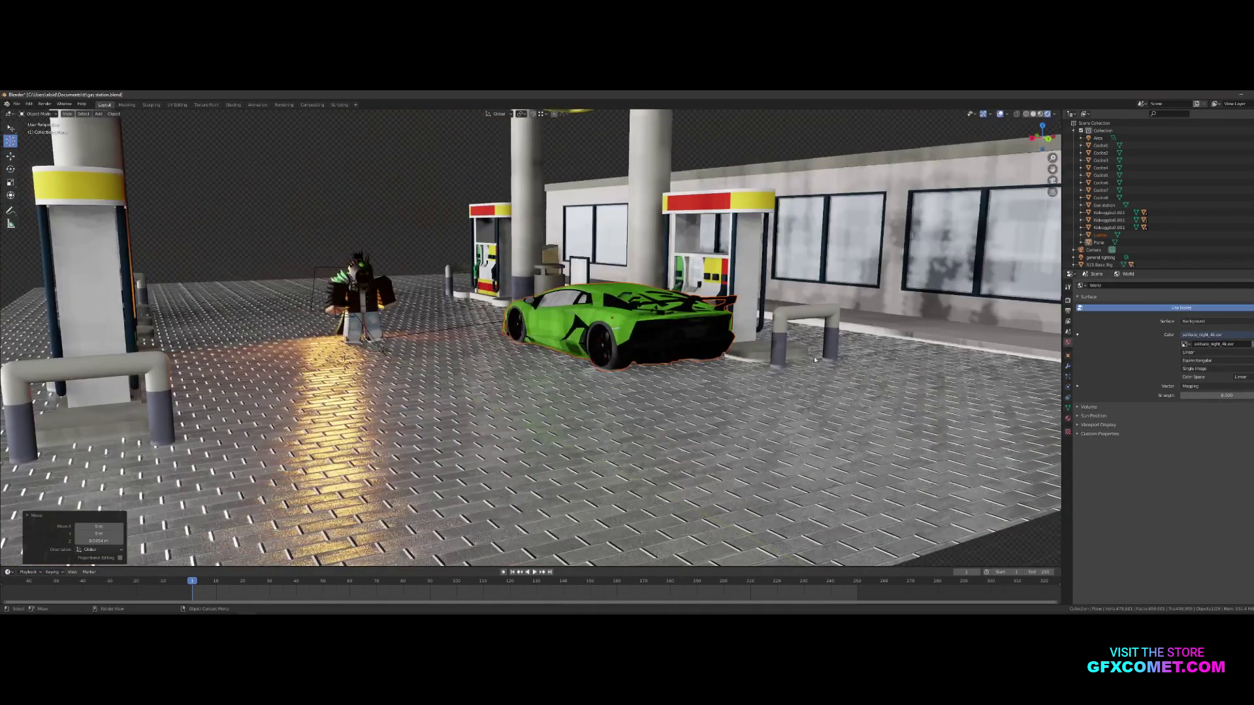
pyautogui.moveTo(798, 371); pyautogui.dragTo(985, 390, button='middle')
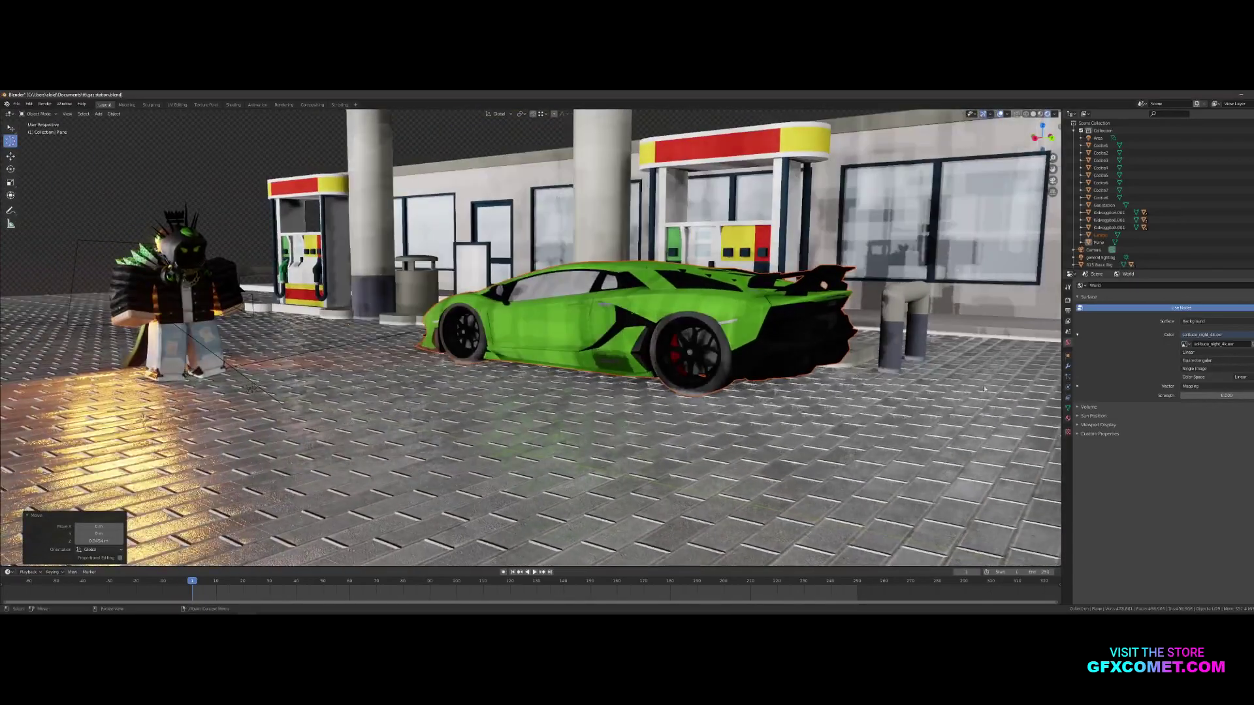
pyautogui.moveTo(1216, 396); pyautogui.dragTo(1240, 396)
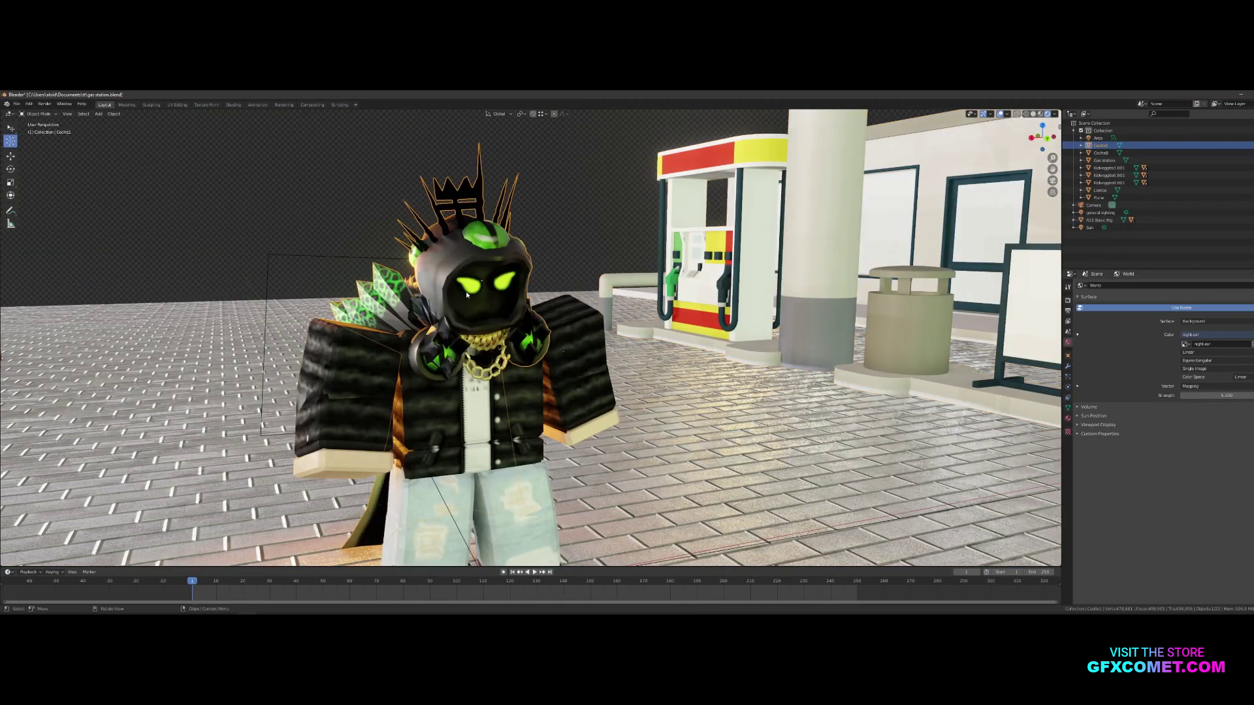
# Select all of the character's body and accessory parts and move them along the Y axis to beside the Lamborghini
pyautogui.keyDown('shift'); pyautogui.click(342, 382); pyautogui.keyUp('shift')
pyautogui.keyDown('shift'); pyautogui.click(424, 397); pyautogui.keyUp('shift')
pyautogui.keyDown('shift'); pyautogui.click(349, 425); pyautogui.keyUp('shift')
pyautogui.keyDown('shift'); pyautogui.click(347, 463); pyautogui.keyUp('shift')
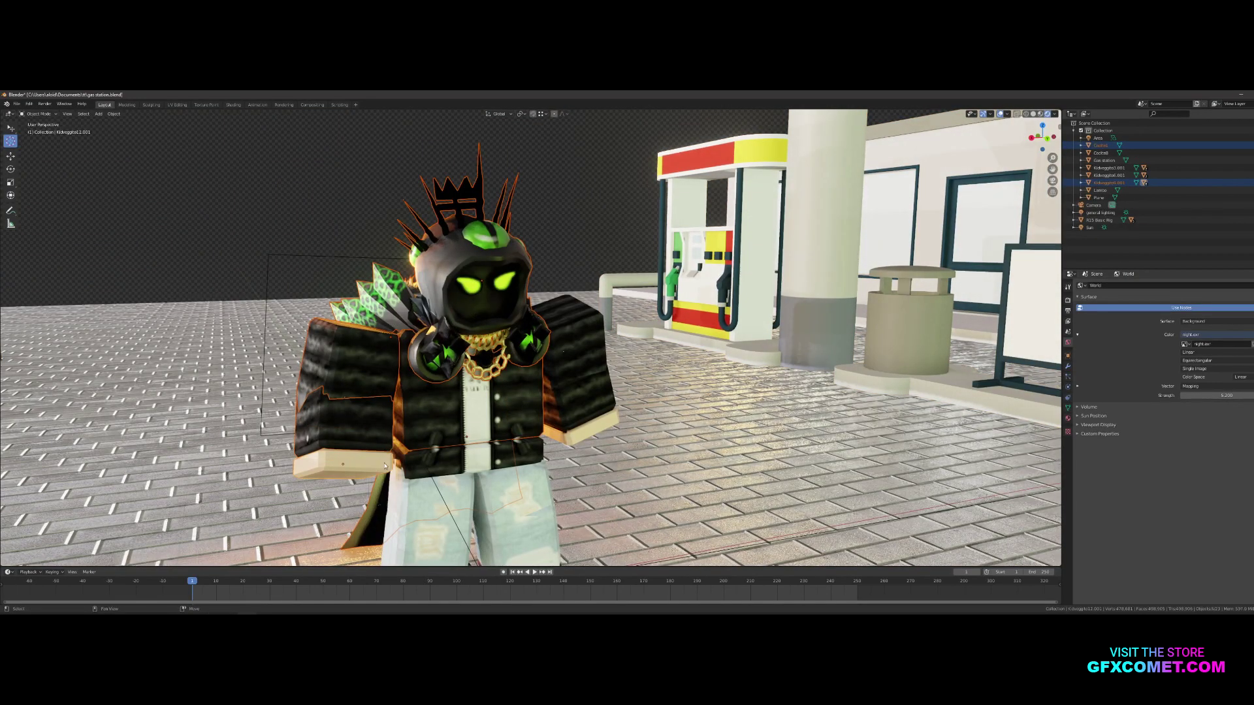
pyautogui.keyDown('shift'); pyautogui.click(458, 473); pyautogui.keyUp('shift')
pyautogui.keyDown('shift'); pyautogui.click(580, 417); pyautogui.keyUp('shift')
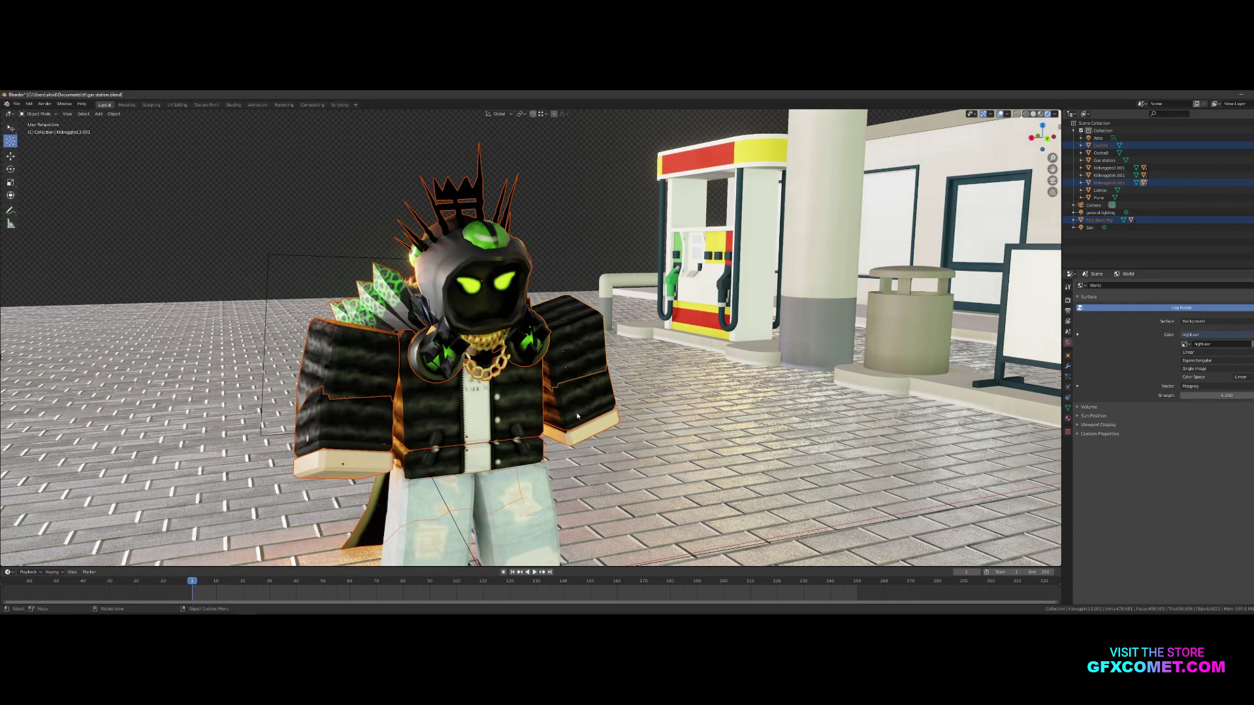
pyautogui.keyDown('shift'); pyautogui.click(491, 417); pyautogui.keyUp('shift')
pyautogui.moveTo(469, 498); pyautogui.dragTo(527, 338, button='middle')
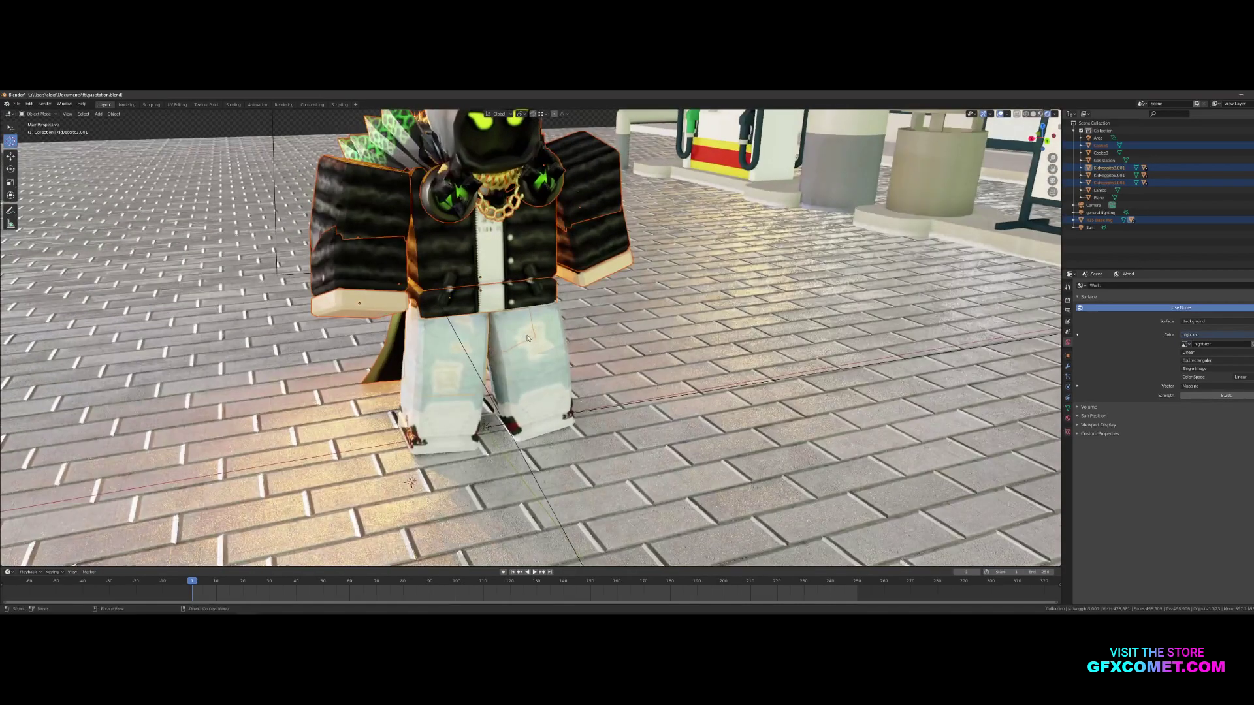
pyautogui.scroll(-4, 497, 433)
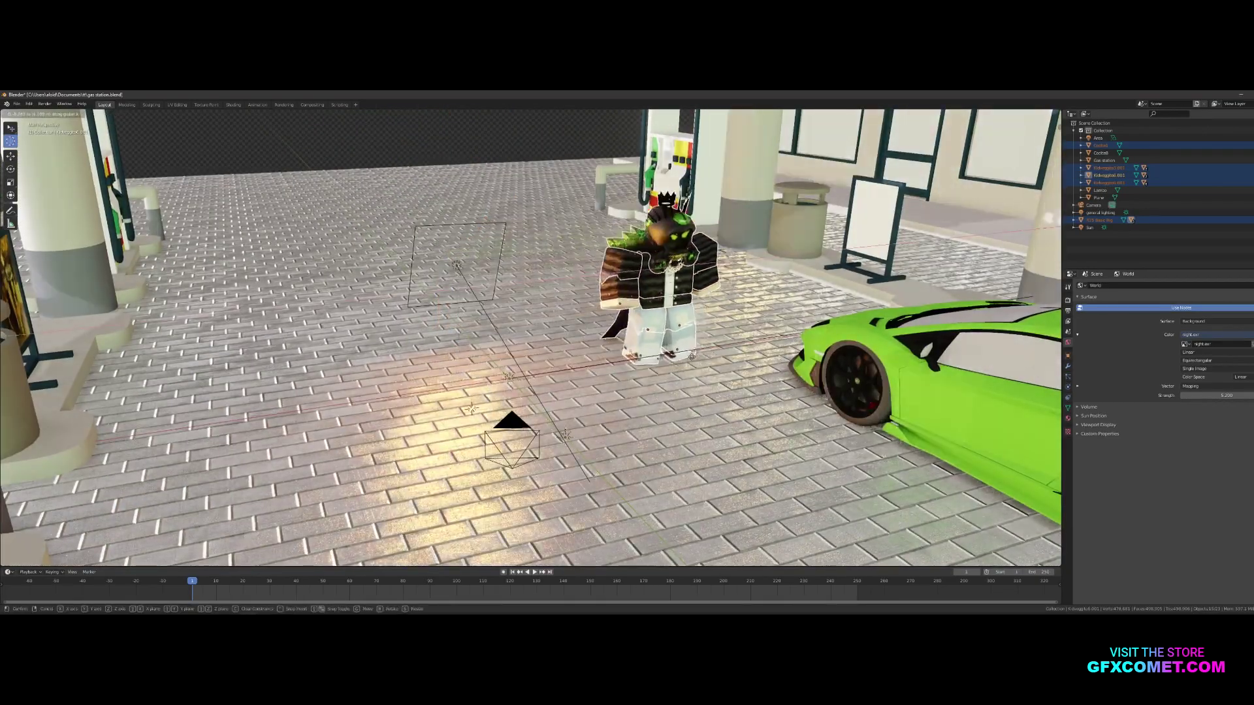
pyautogui.click(628, 320)
pyautogui.press('g')
pyautogui.press('y')
pyautogui.click(843, 444)
# Fly around the gas station to examine the character and Lamborghini from behind, from under the canopy and from the car's front
pyautogui.hotkey('shift', '`')
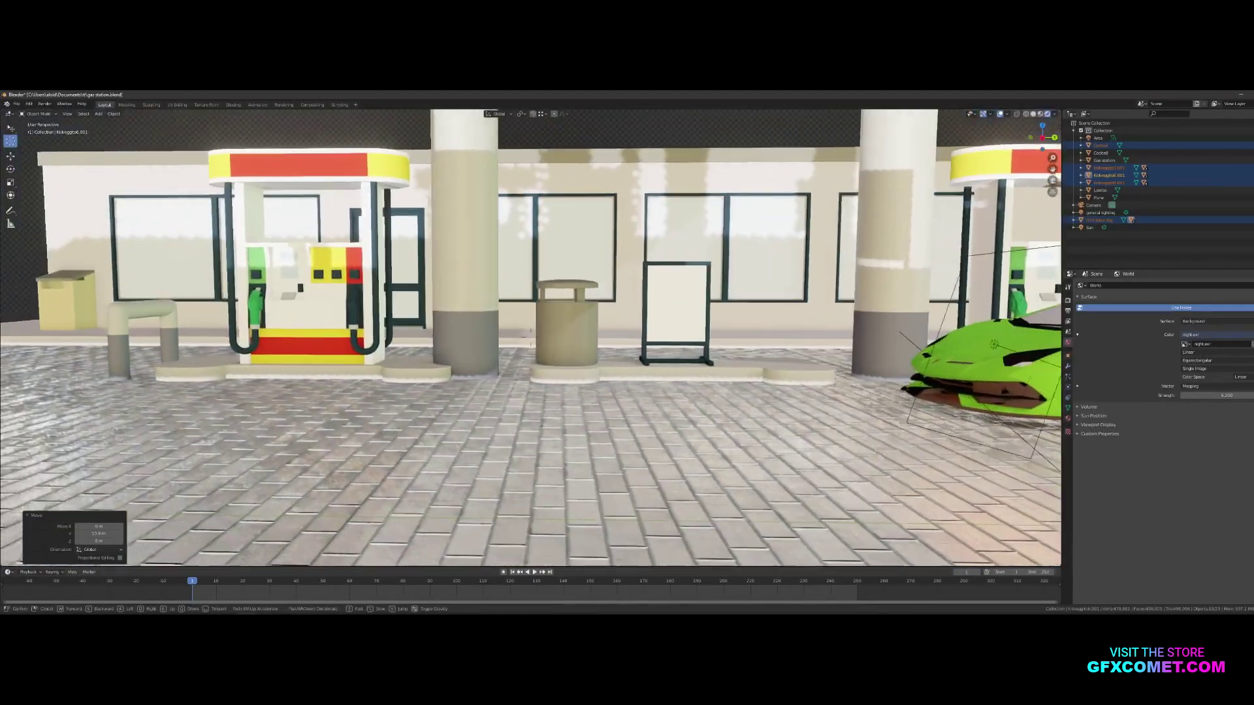
pyautogui.press('d')
pyautogui.press('s')
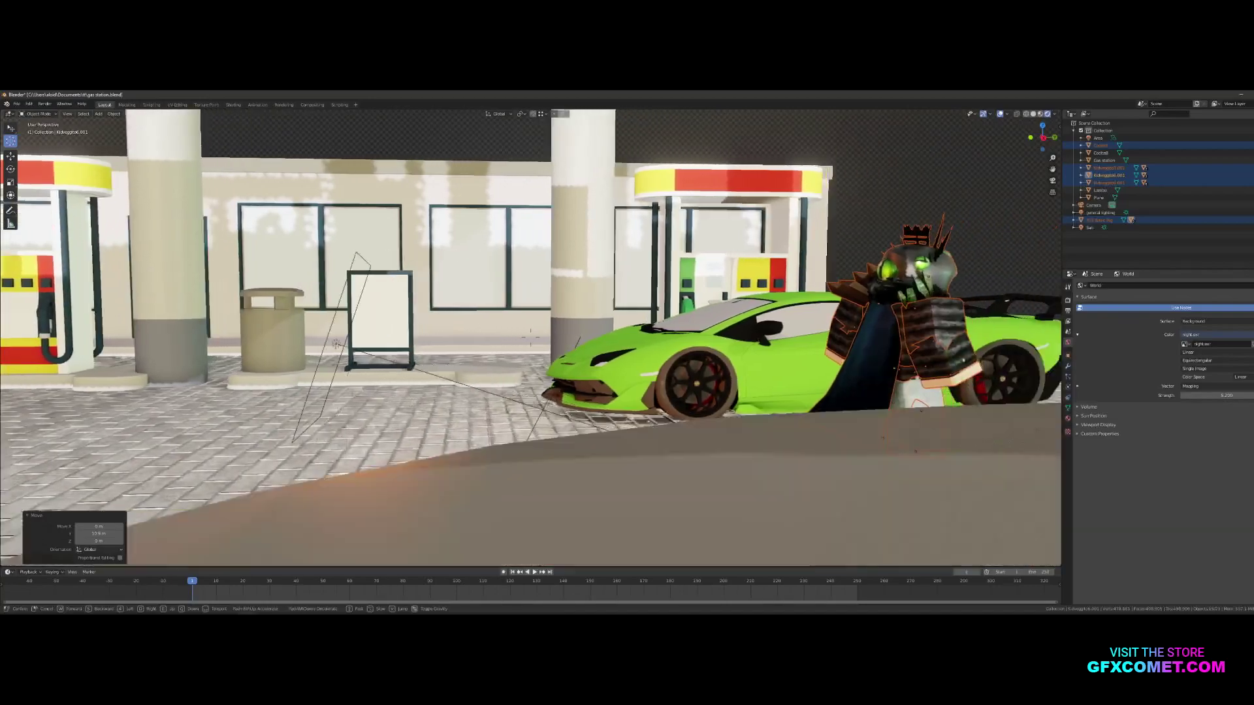
pyautogui.press('w')
pyautogui.press('s')
pyautogui.press('d')
pyautogui.press('w')
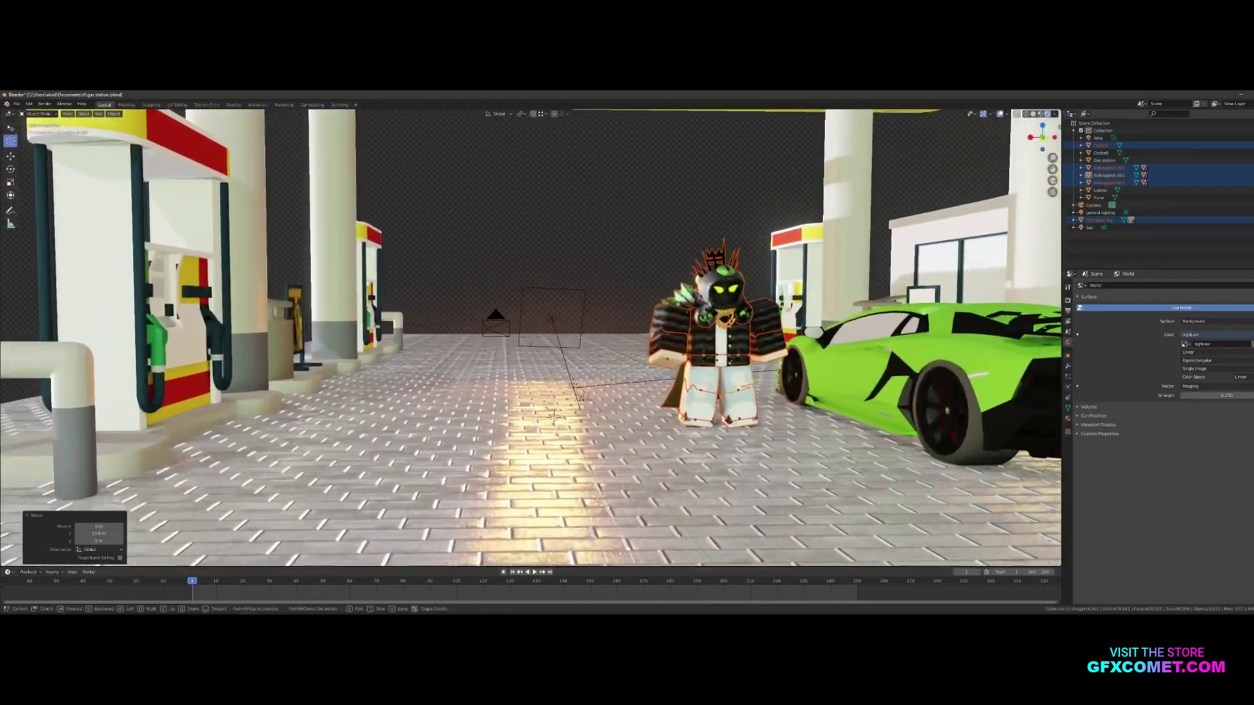
pyautogui.press('s')
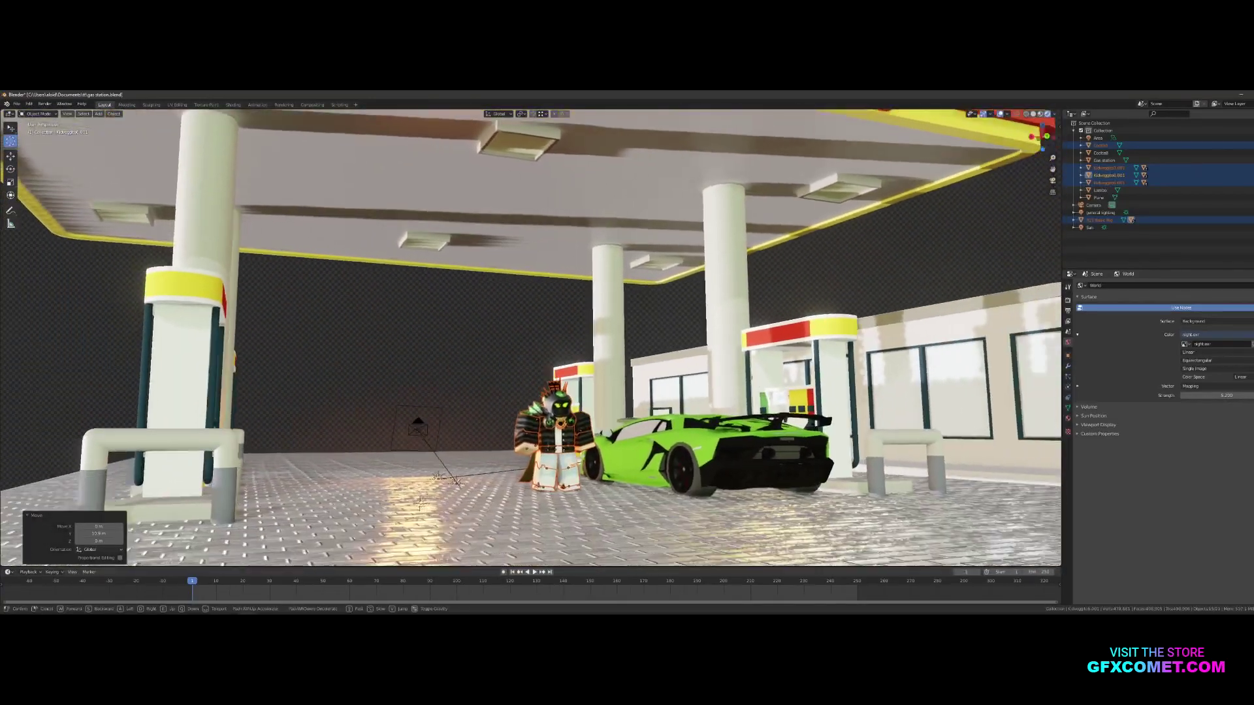
pyautogui.press('s')
pyautogui.press('d')
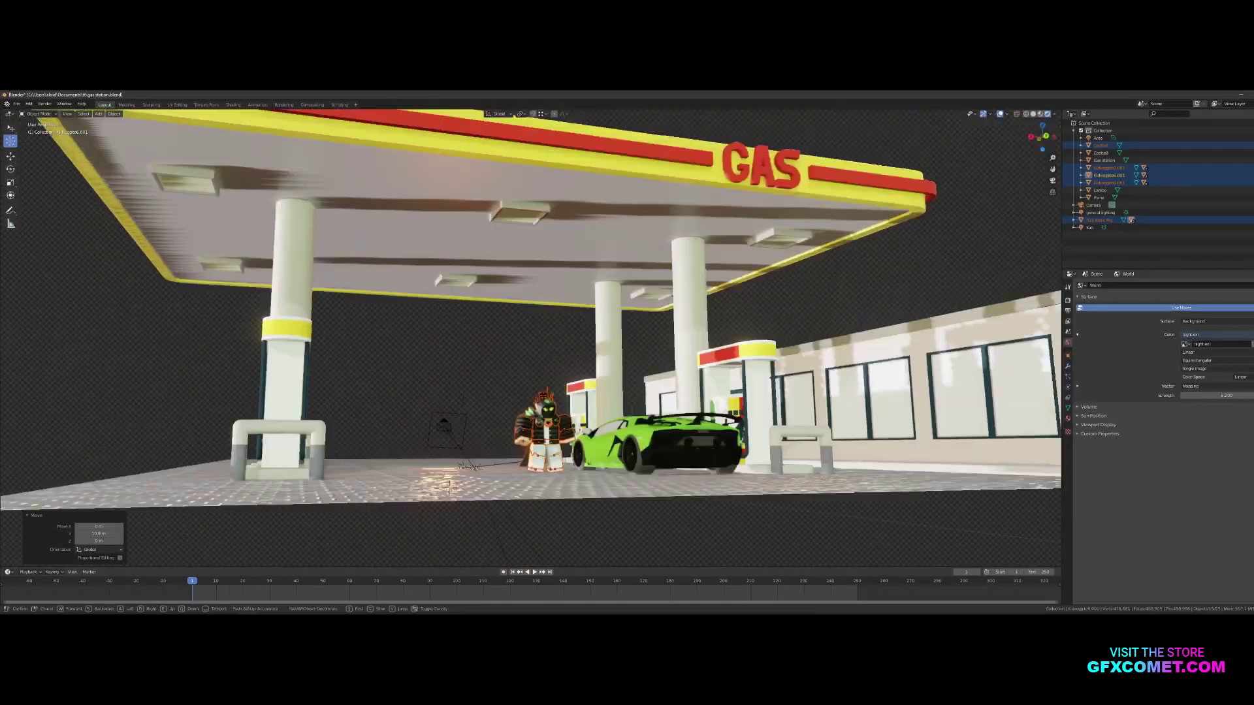
pyautogui.press('w')
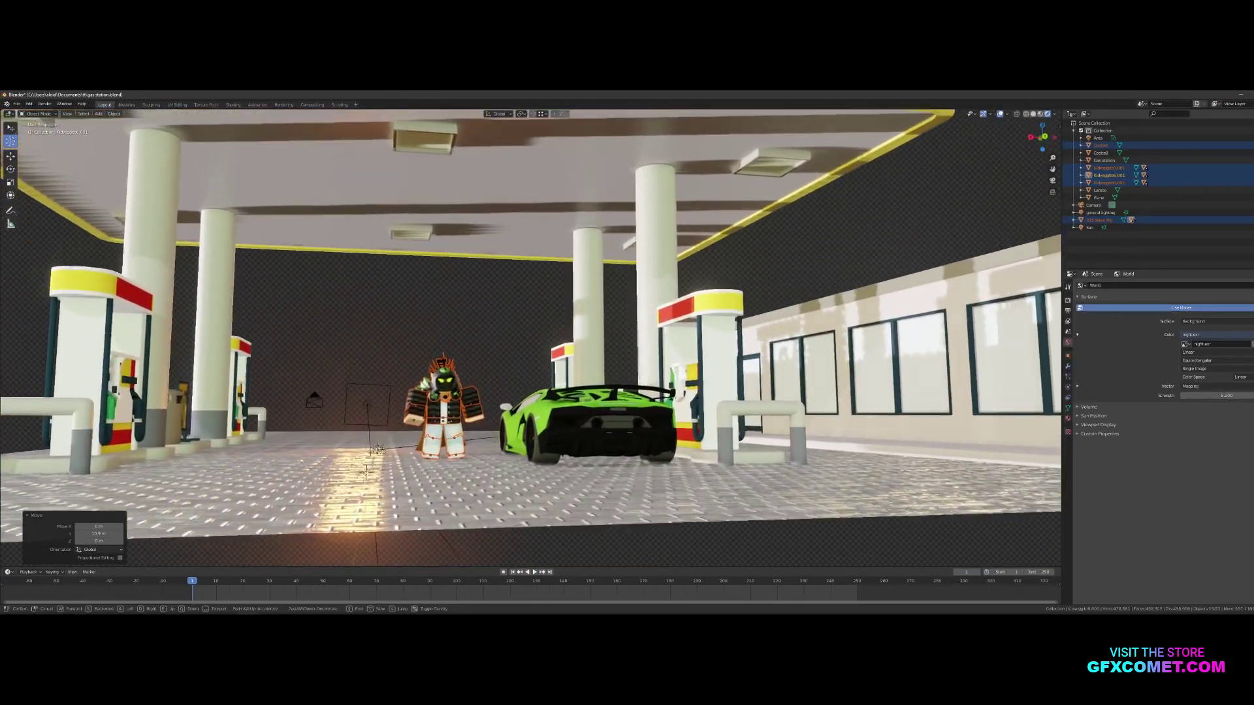
pyautogui.press('w')
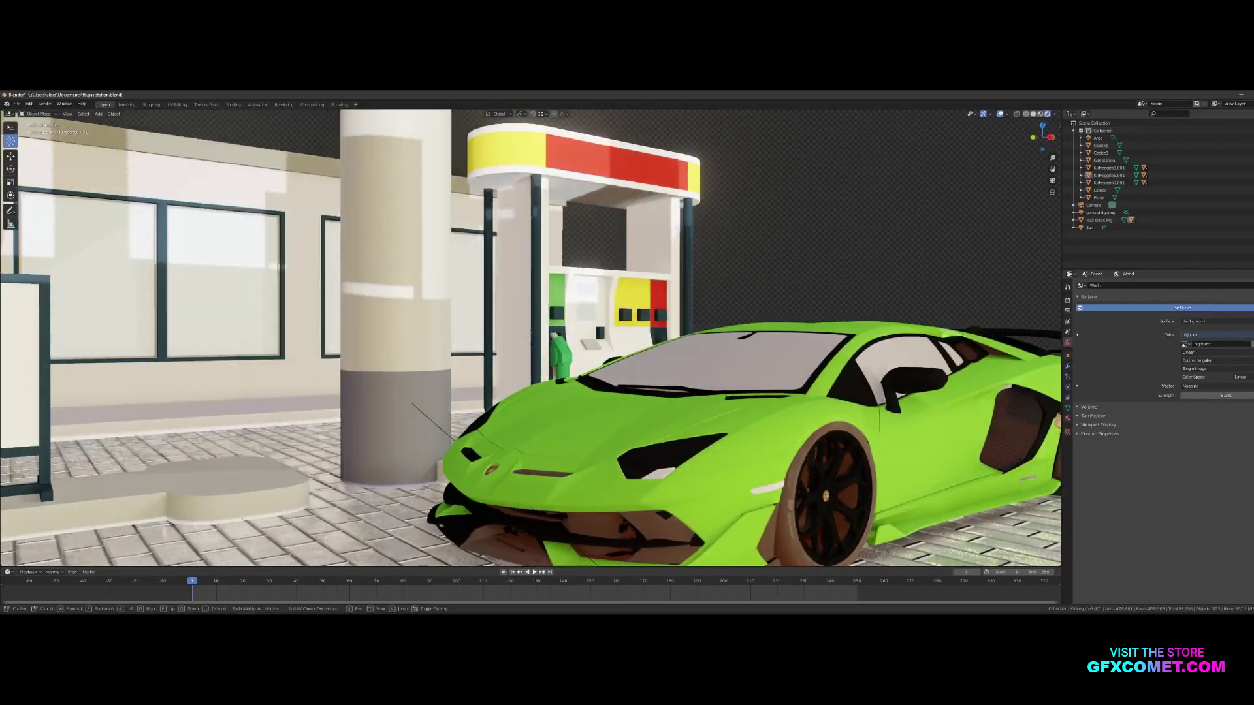
pyautogui.press('s')
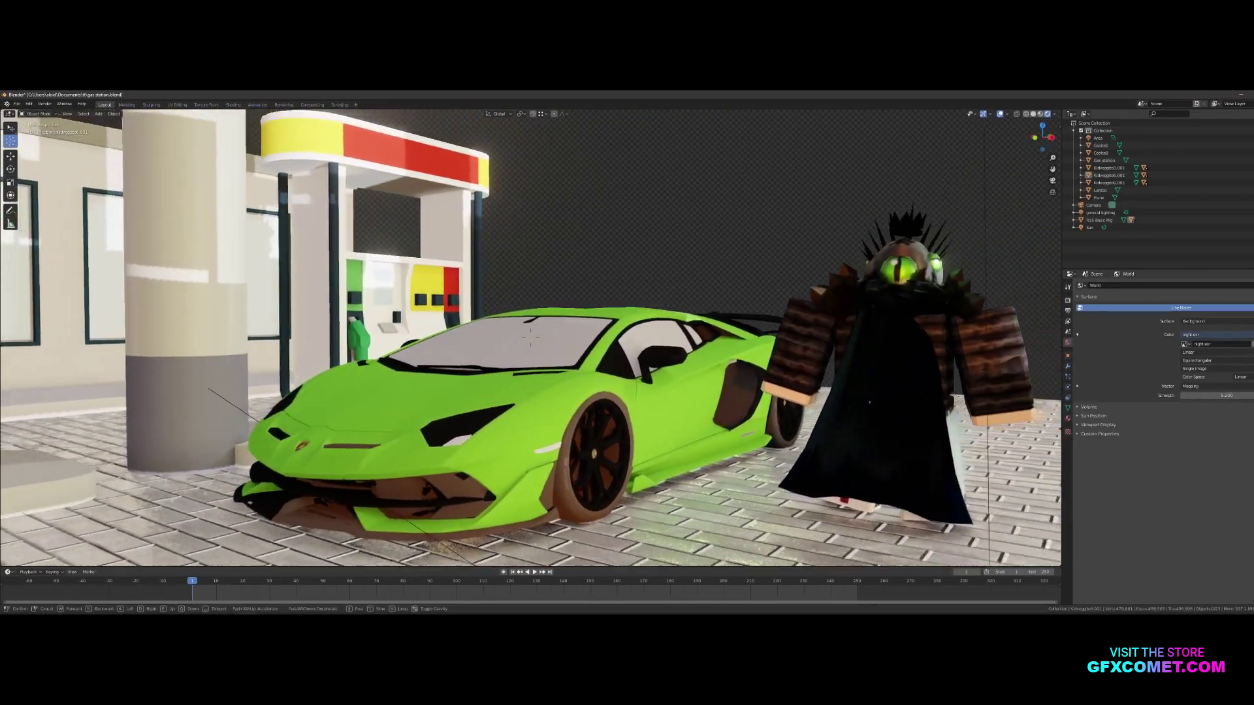
pyautogui.press('w')
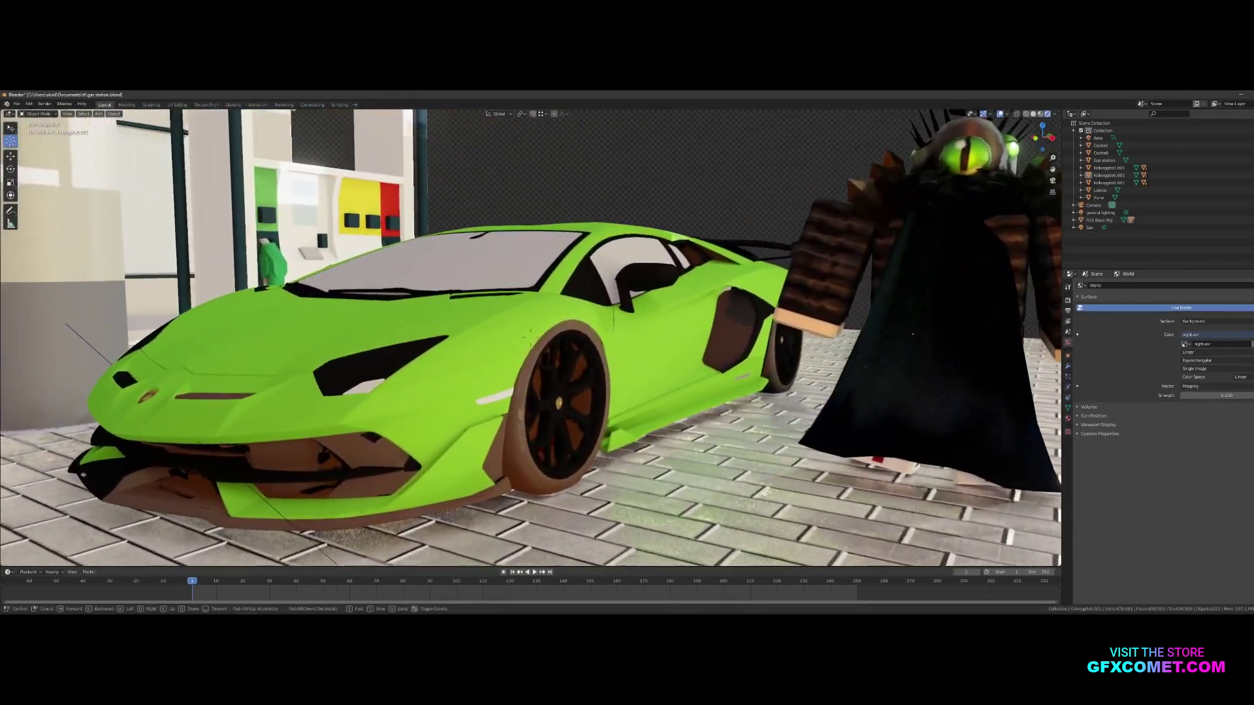
pyautogui.press('s')
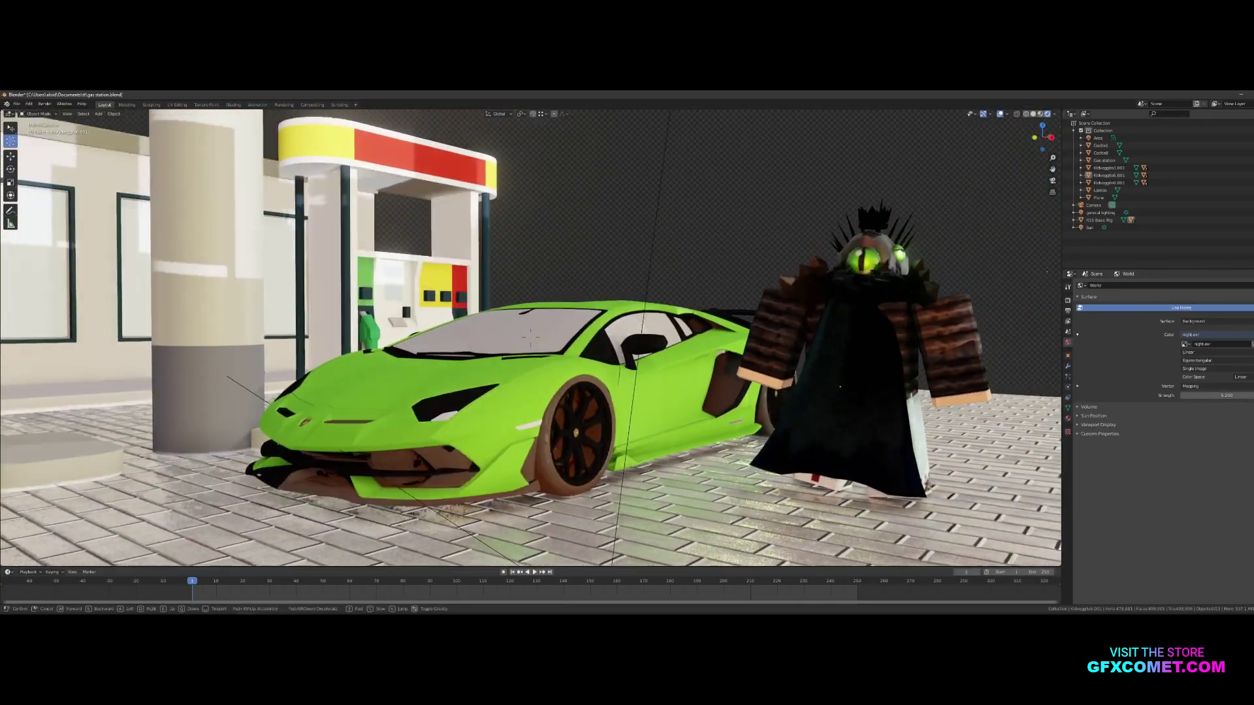
pyautogui.press('w')
pyautogui.click(531, 341)
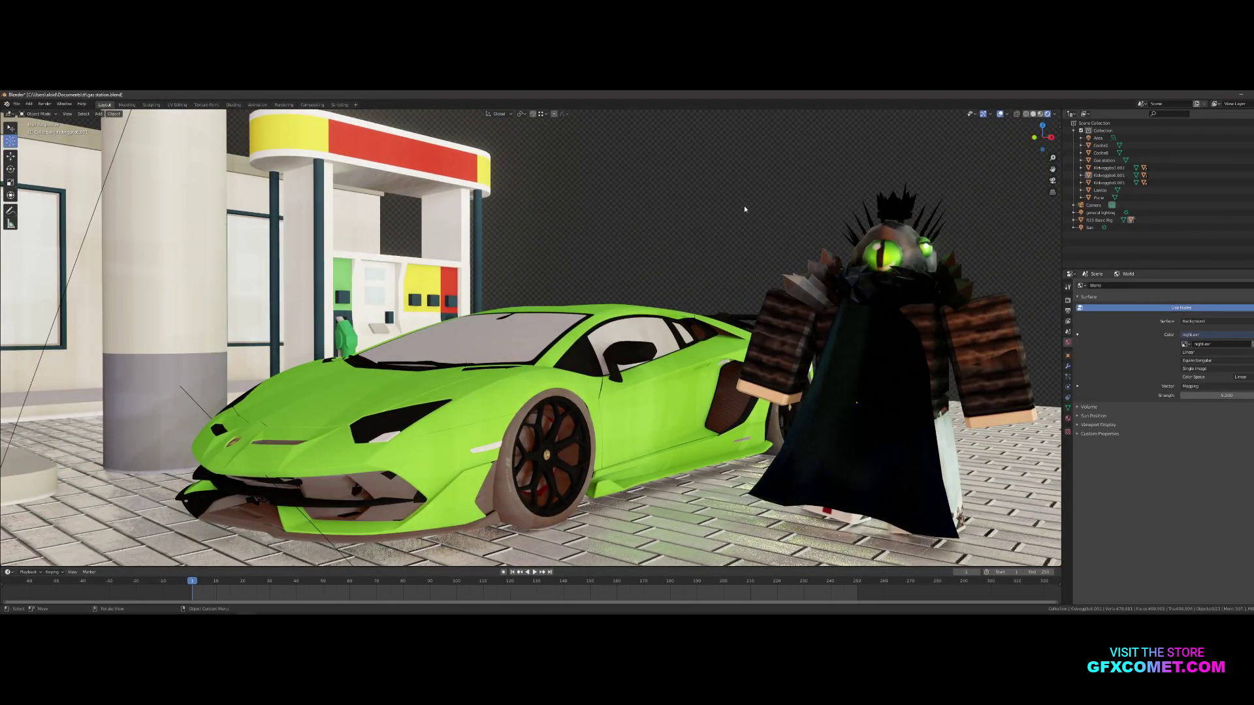
# Fly past the pumps, the car's rear and the store windows to examine possible shots of the character beside the Lamborghini
pyautogui.hotkey('shift', '`')
pyautogui.press('s')
pyautogui.press('d')
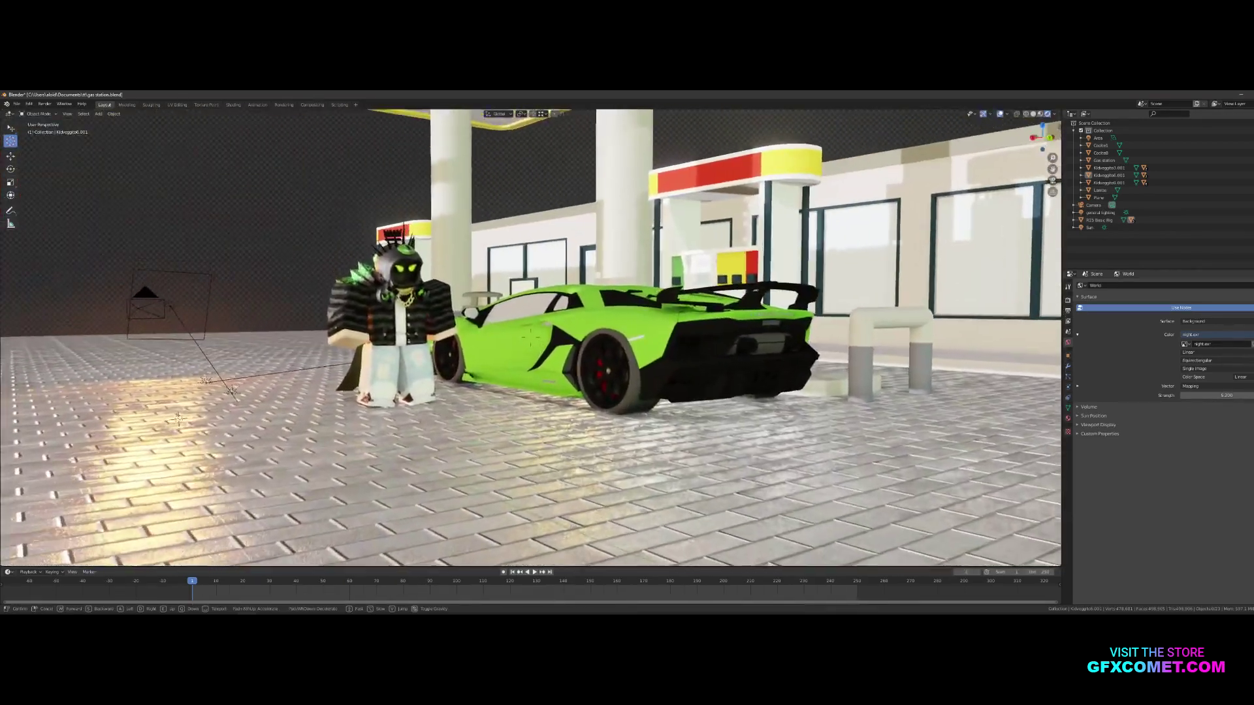
pyautogui.press('a')
pyautogui.press('d')
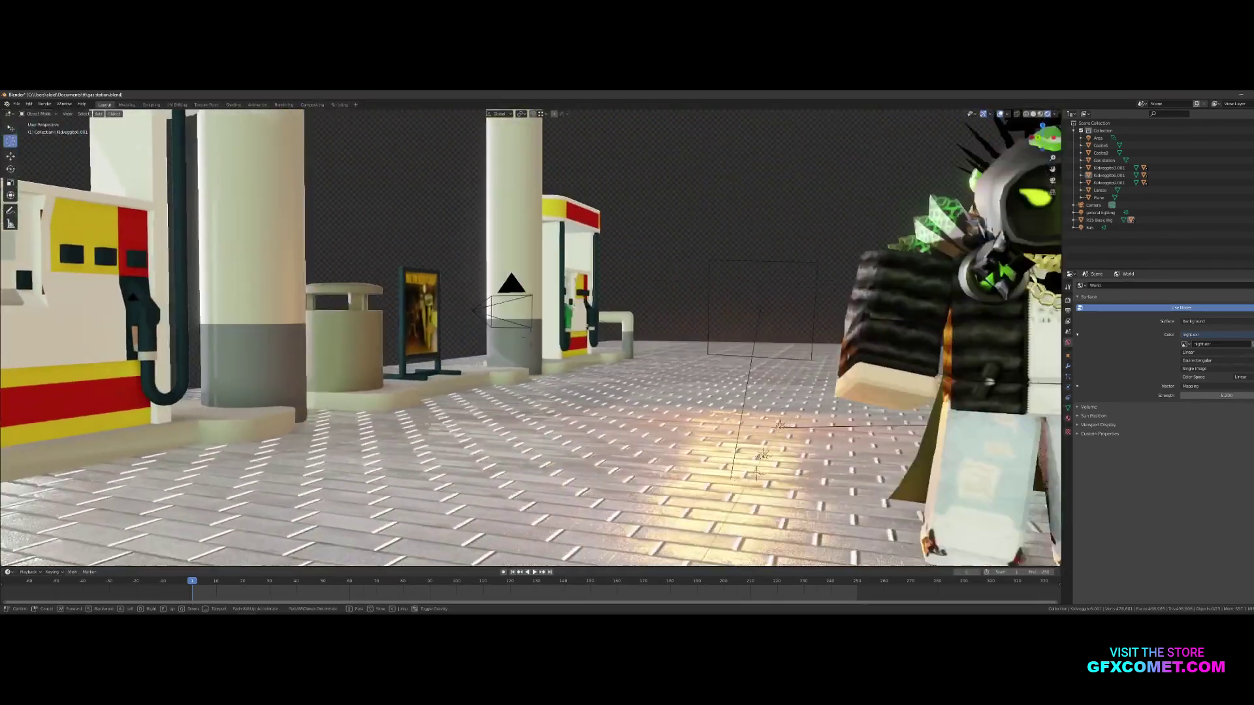
pyautogui.press('s')
pyautogui.press('d')
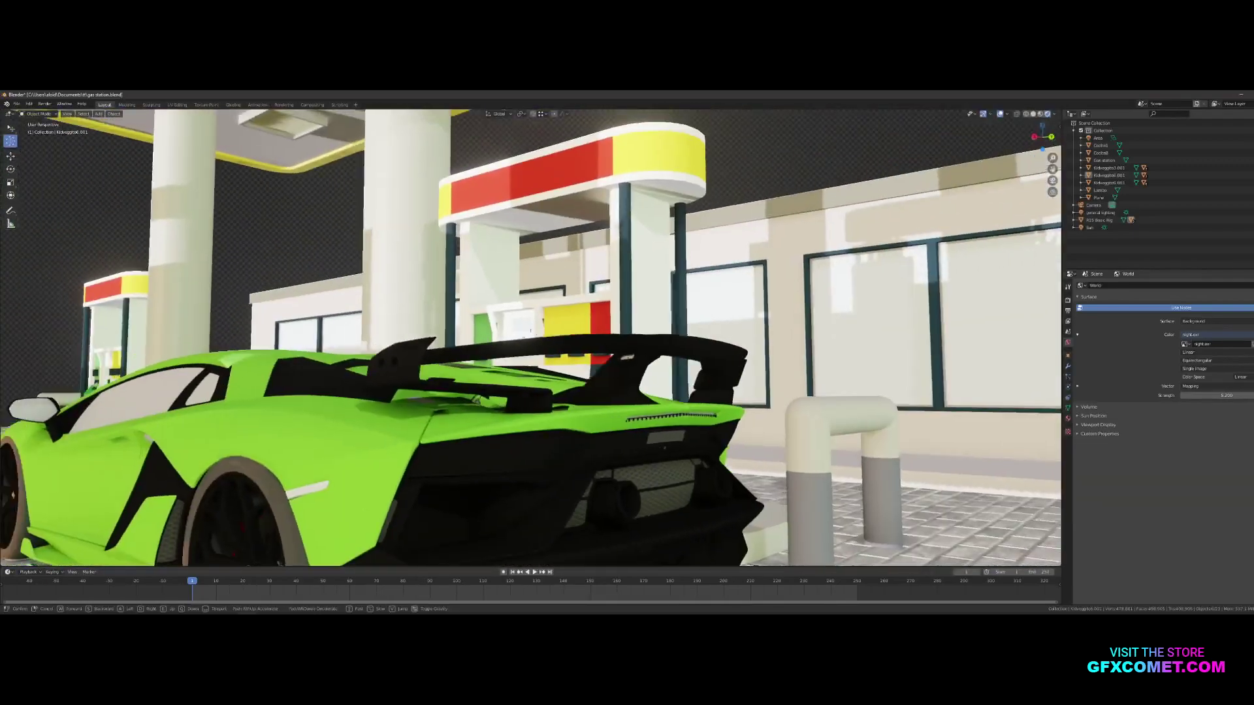
pyautogui.press('s')
pyautogui.press('a')
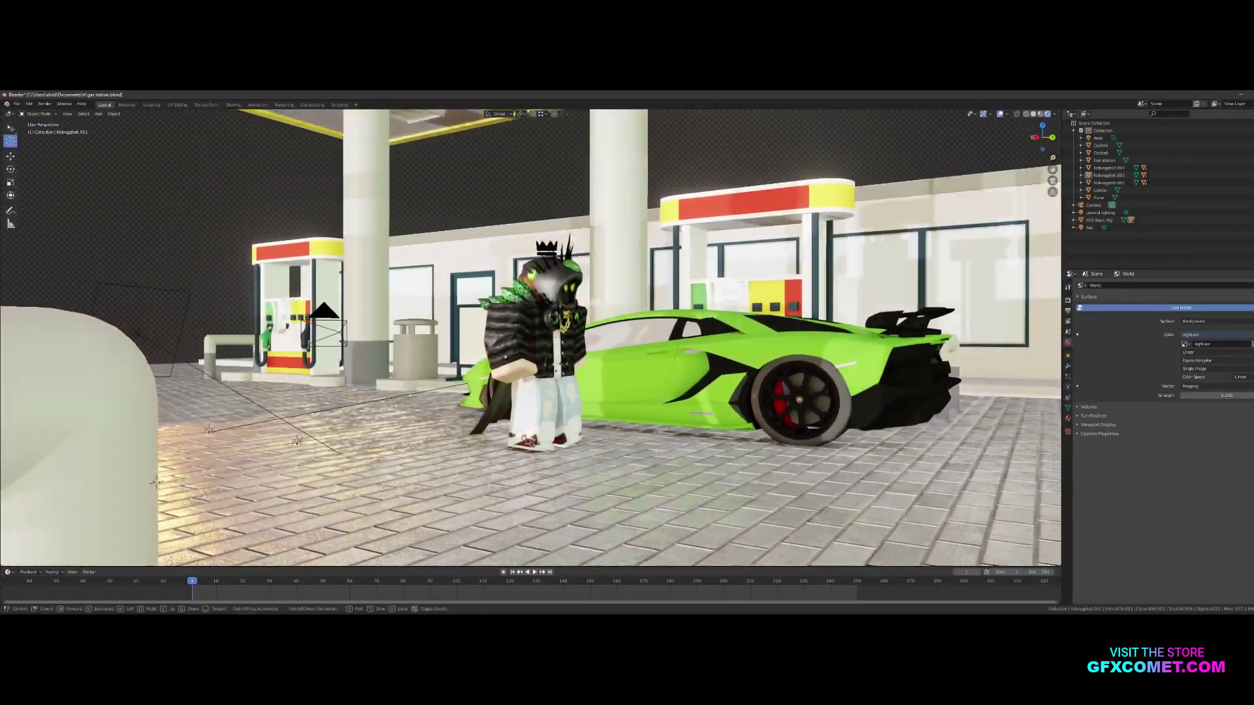
pyautogui.press('w')
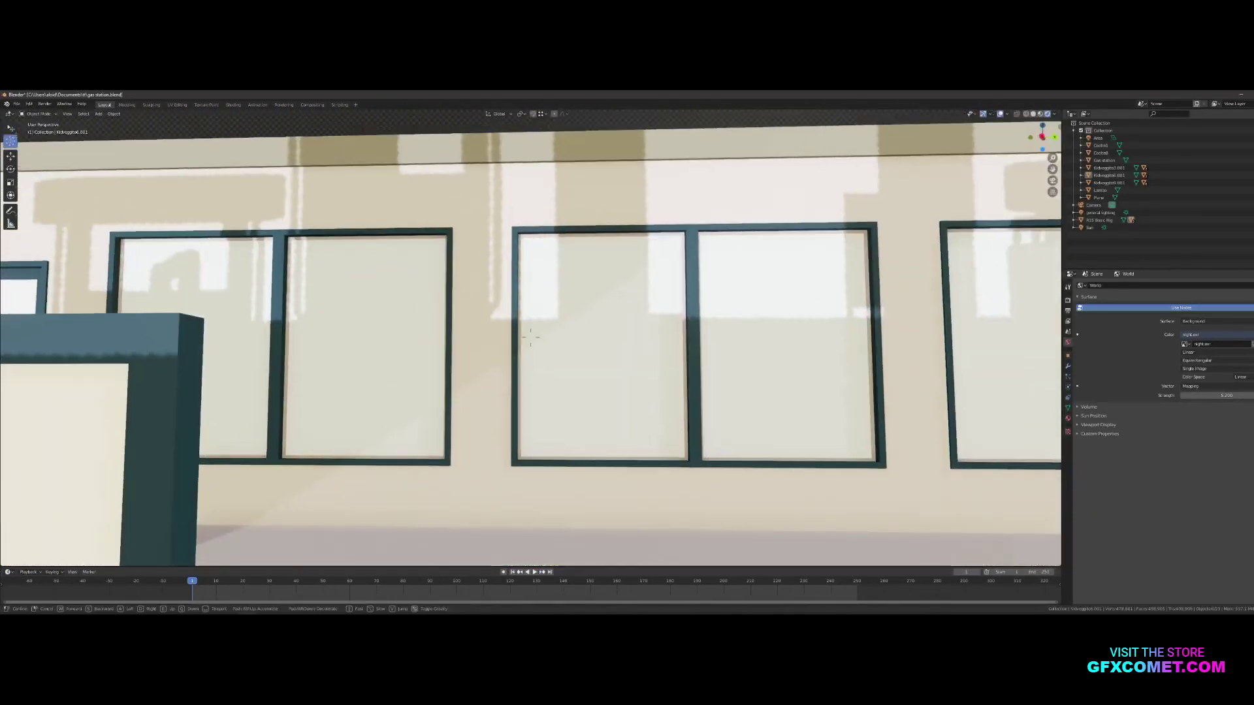
pyautogui.press('s')
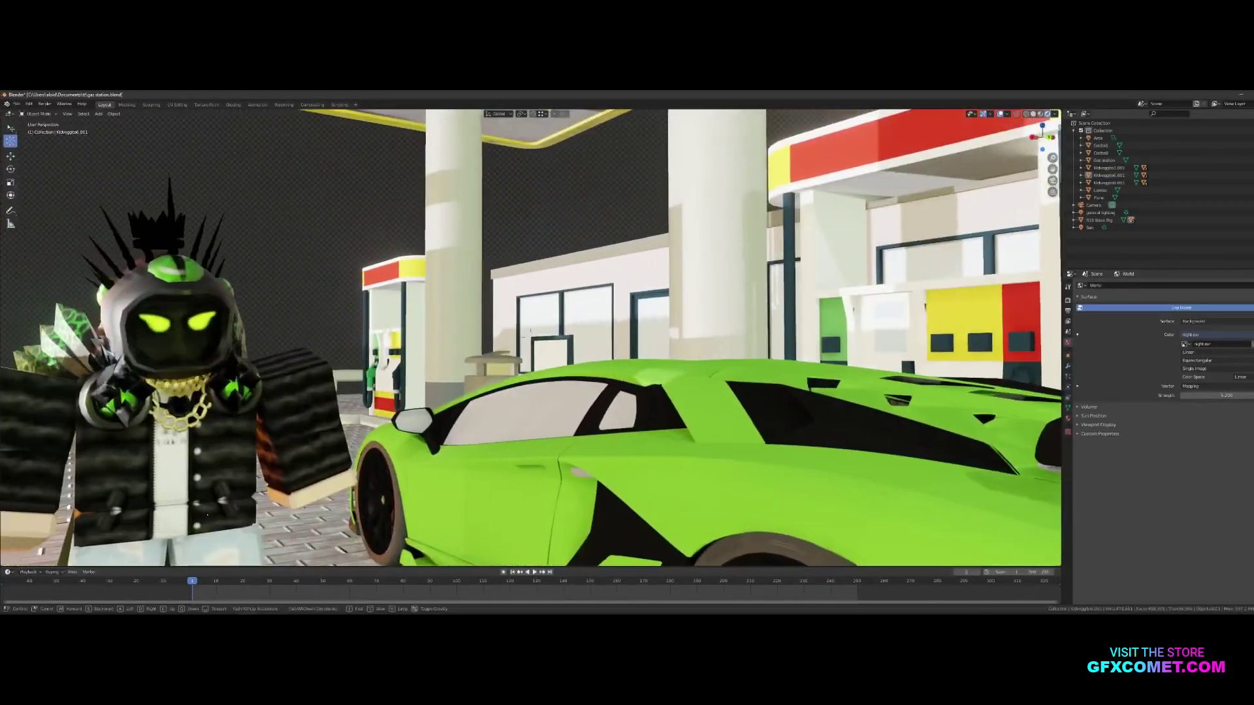
pyautogui.press('s')
pyautogui.press('w')
pyautogui.press('s')
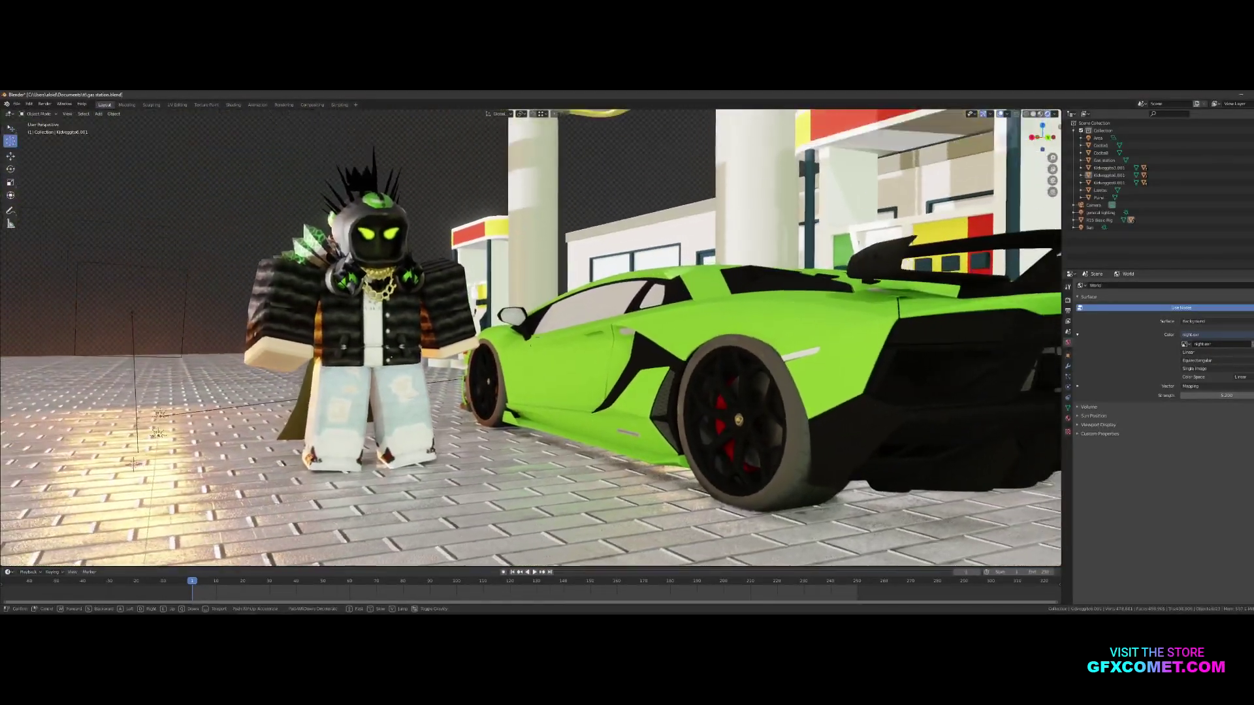
pyautogui.click(531, 339)
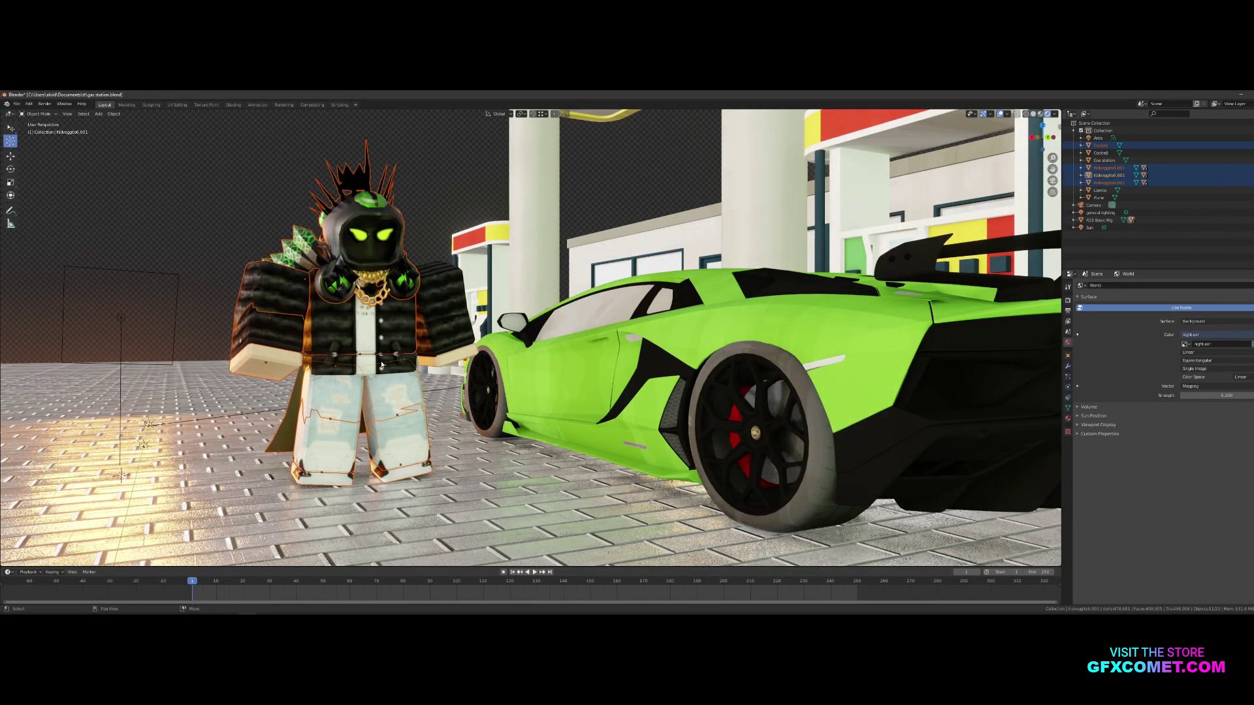
# Move the whole character along the X axis toward the Lamborghini's door and rotate it about Z to face away from the car
pyautogui.press('g')
pyautogui.press('x')
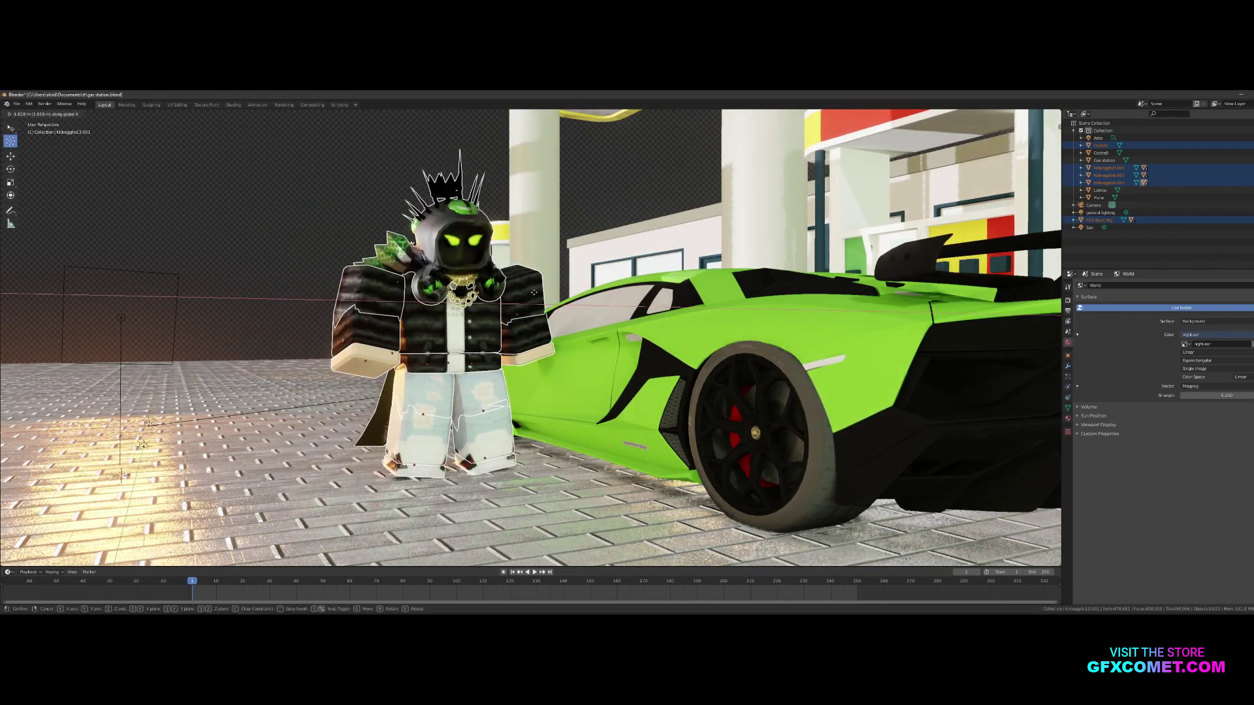
pyautogui.click(531, 293)
pyautogui.press('z')
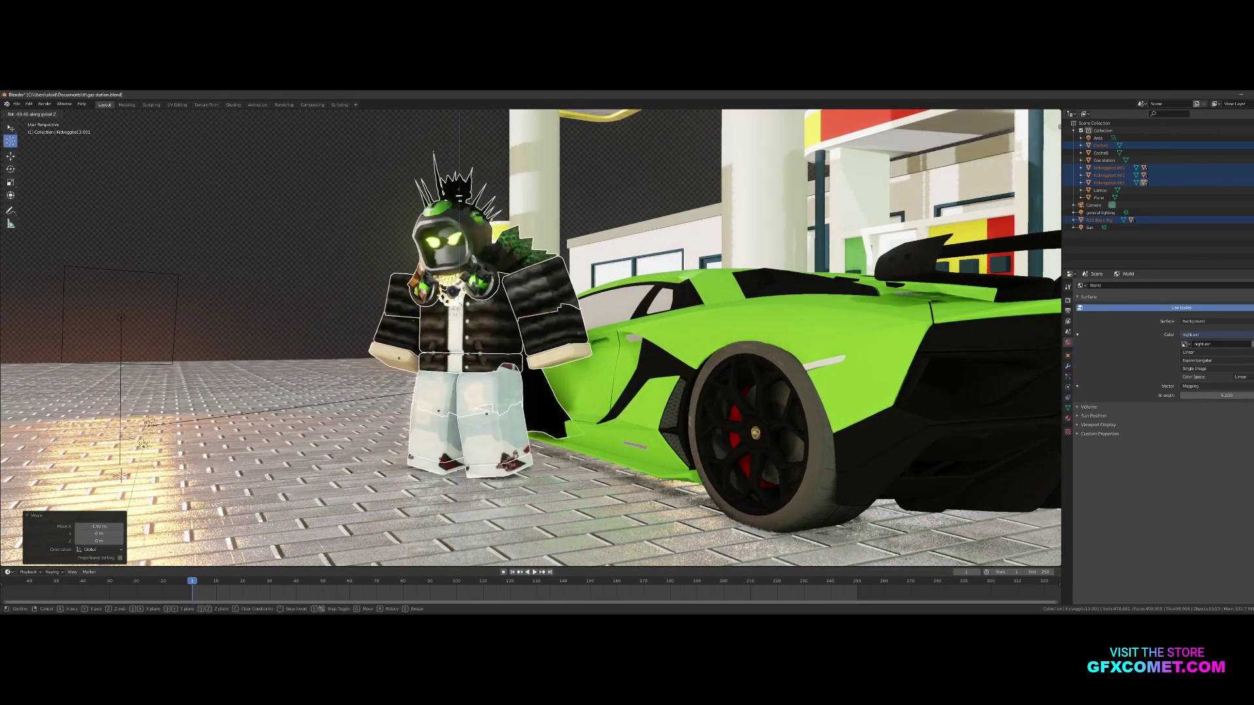
pyautogui.click(465, 196)
# Fine-tune the character's position along the X and Y axes until it stands close against the Lamborghini's door
pyautogui.hotkey('shift', '`')
pyautogui.press('w')
pyautogui.press('s')
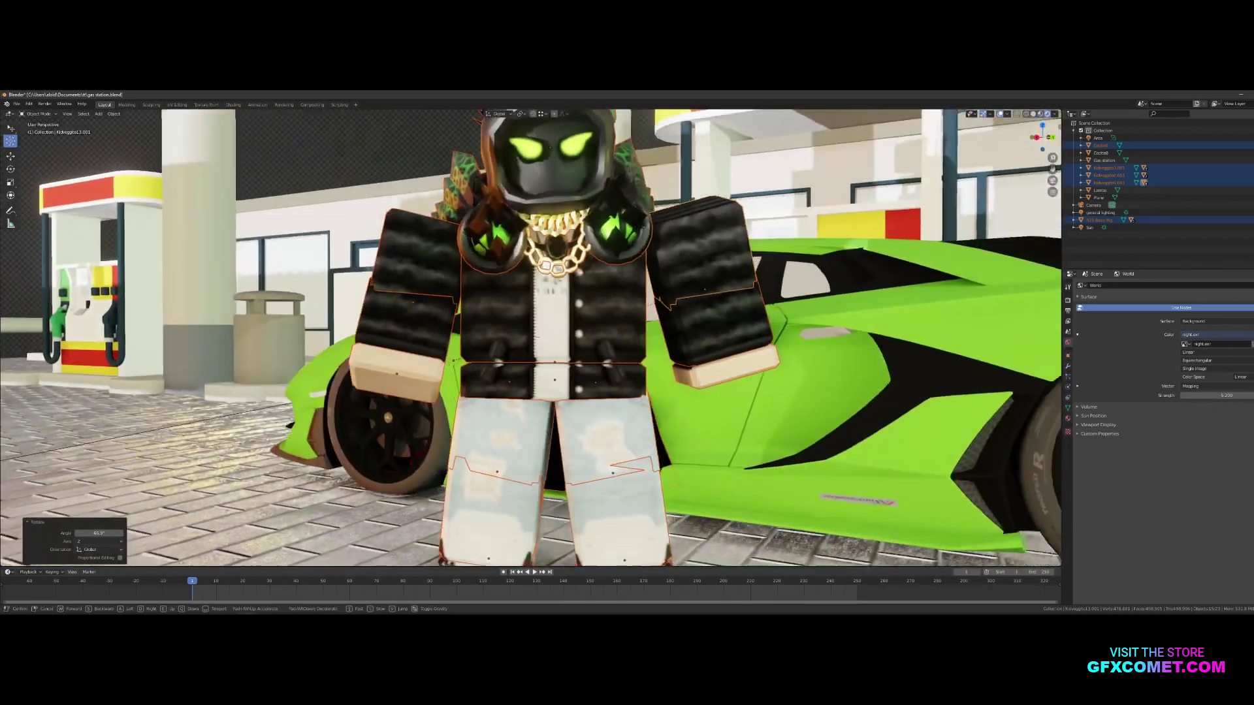
pyautogui.press('a')
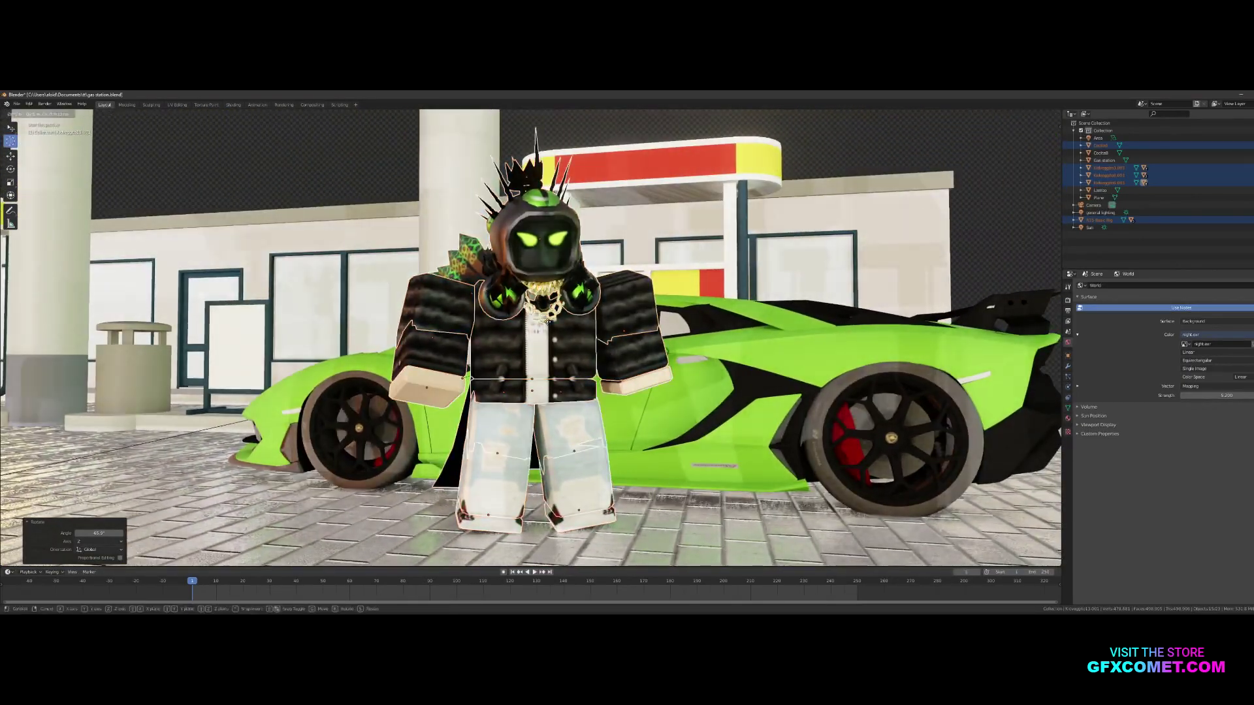
pyautogui.press('Return')
pyautogui.press('g')
pyautogui.press('x')
pyautogui.press('Return')
pyautogui.press('g')
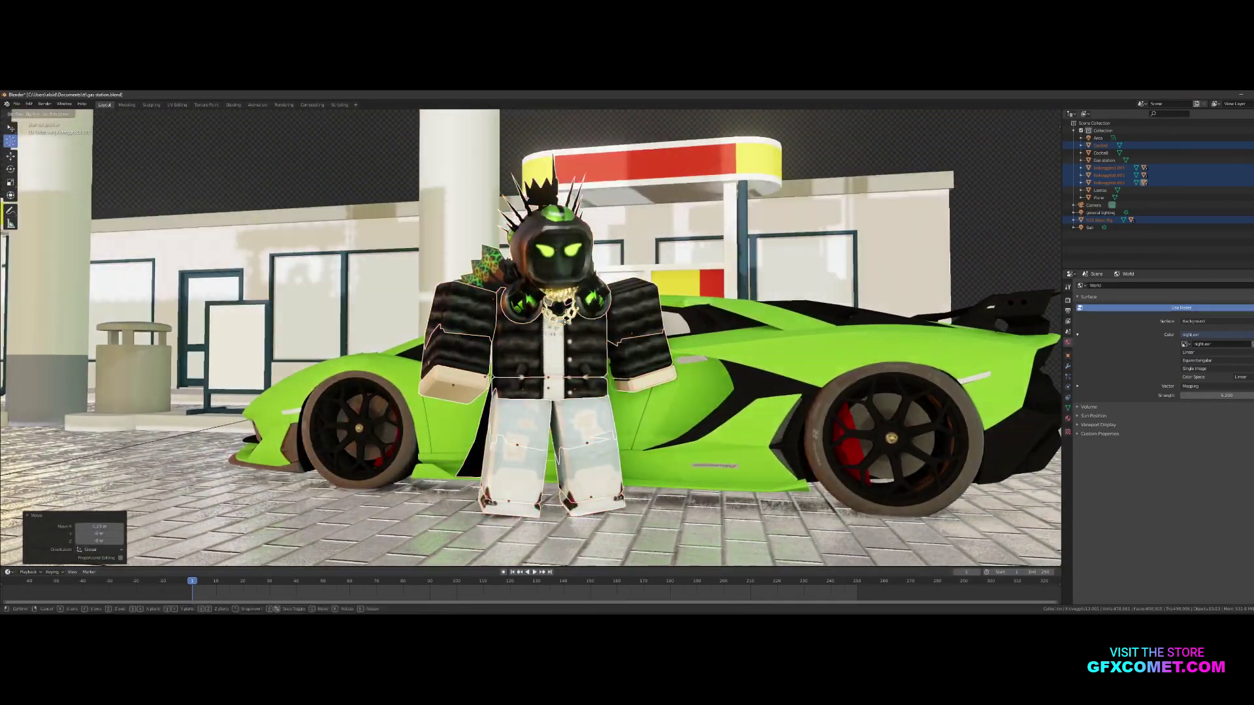
pyautogui.click(515, 323)
pyautogui.hotkey('shift', '`')
pyautogui.press('s')
pyautogui.press('w')
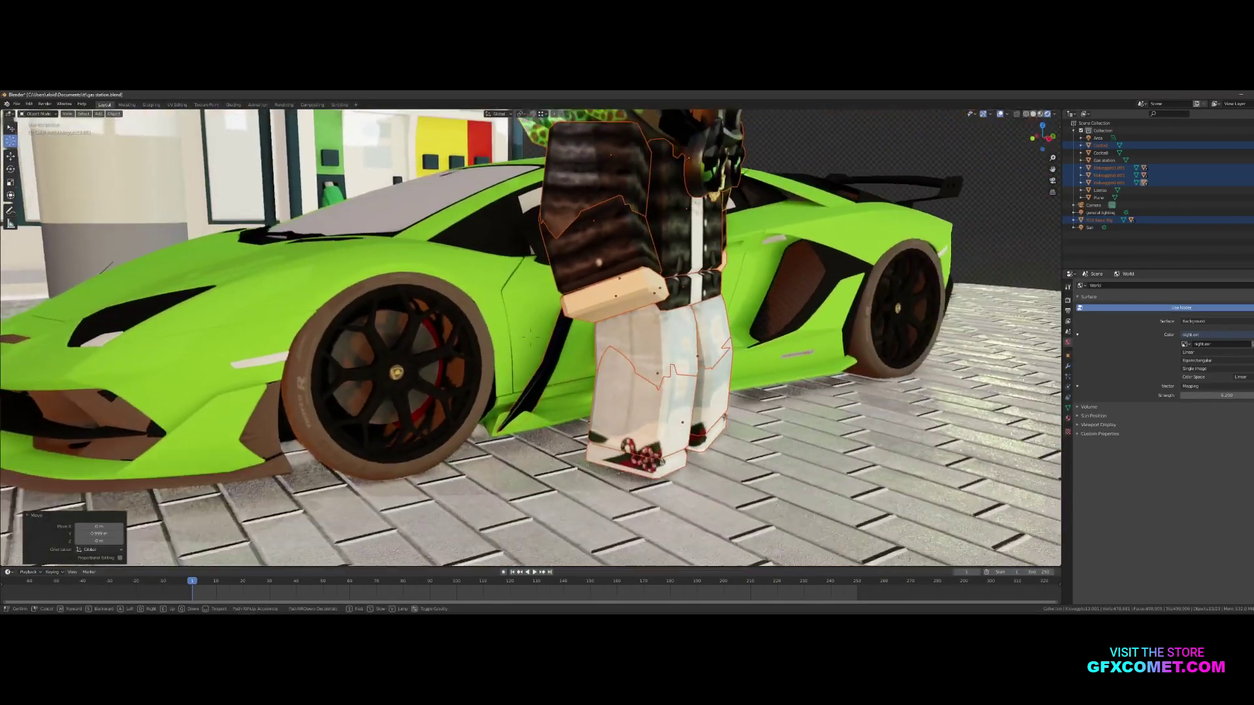
# Try to tilt the character's upper body about the X axis
pyautogui.click(531, 337)
pyautogui.hotkey('shift', '`')
pyautogui.press('s')
pyautogui.press('d')
pyautogui.click(370, 351)
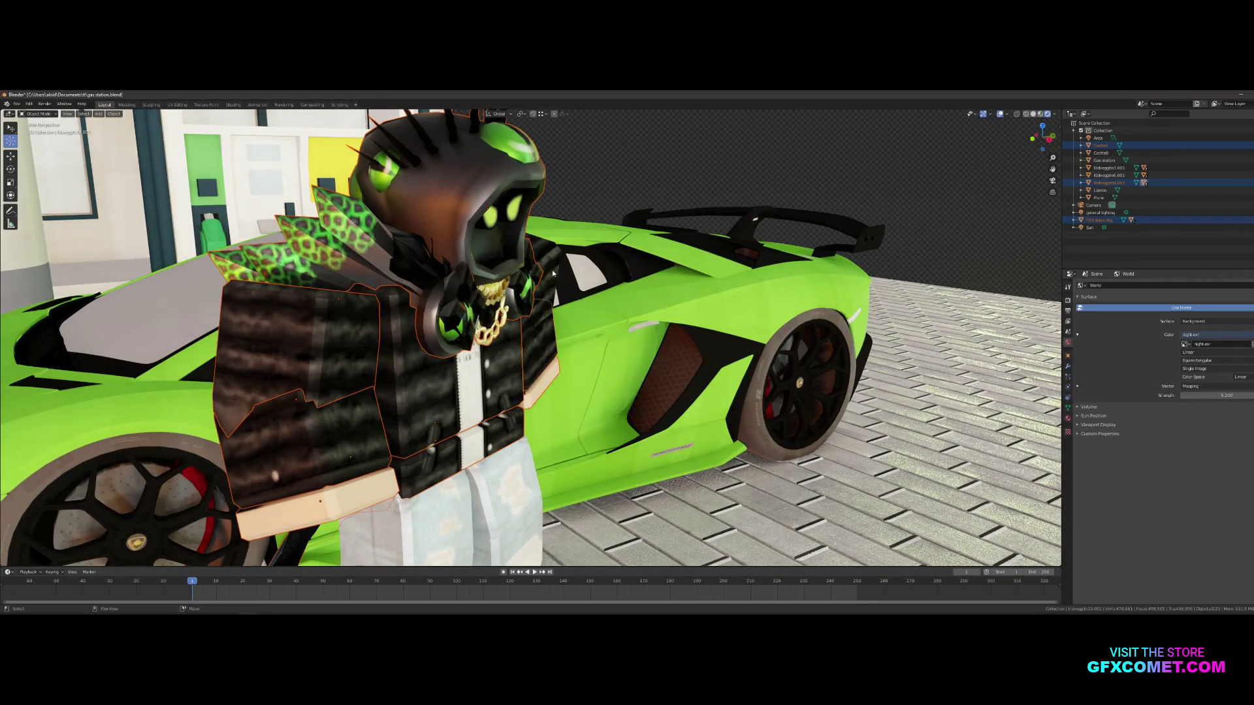
pyautogui.press('r')
pyautogui.press('x')
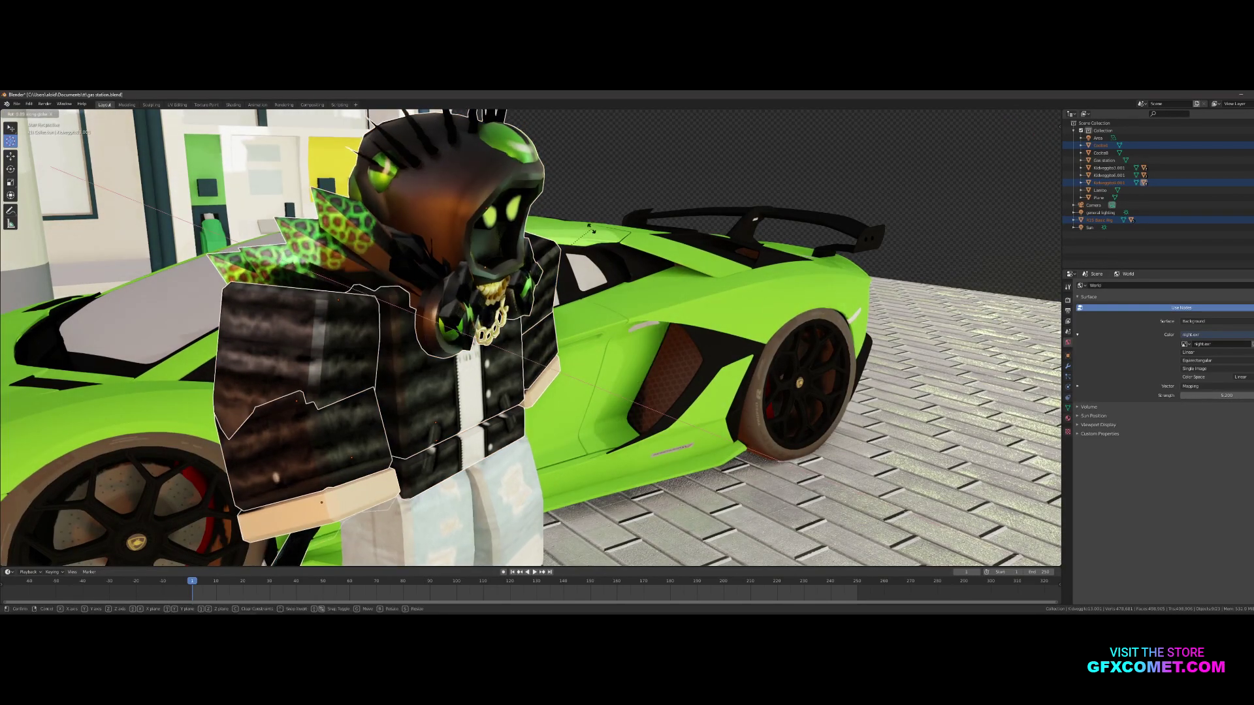
pyautogui.hotkey('ctrl', 'z')
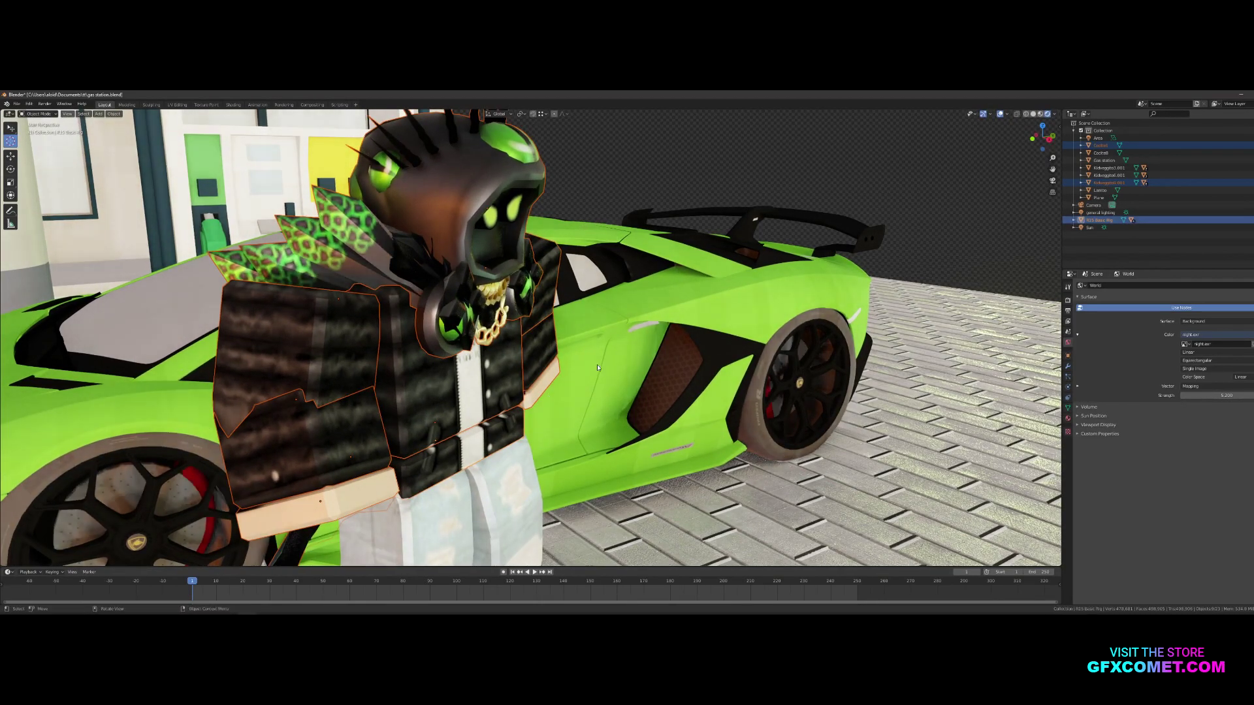
# Rotate the character's upper body about the Y and X axes so it leans beside the Lamborghini
pyautogui.press('r')
pyautogui.press('y')
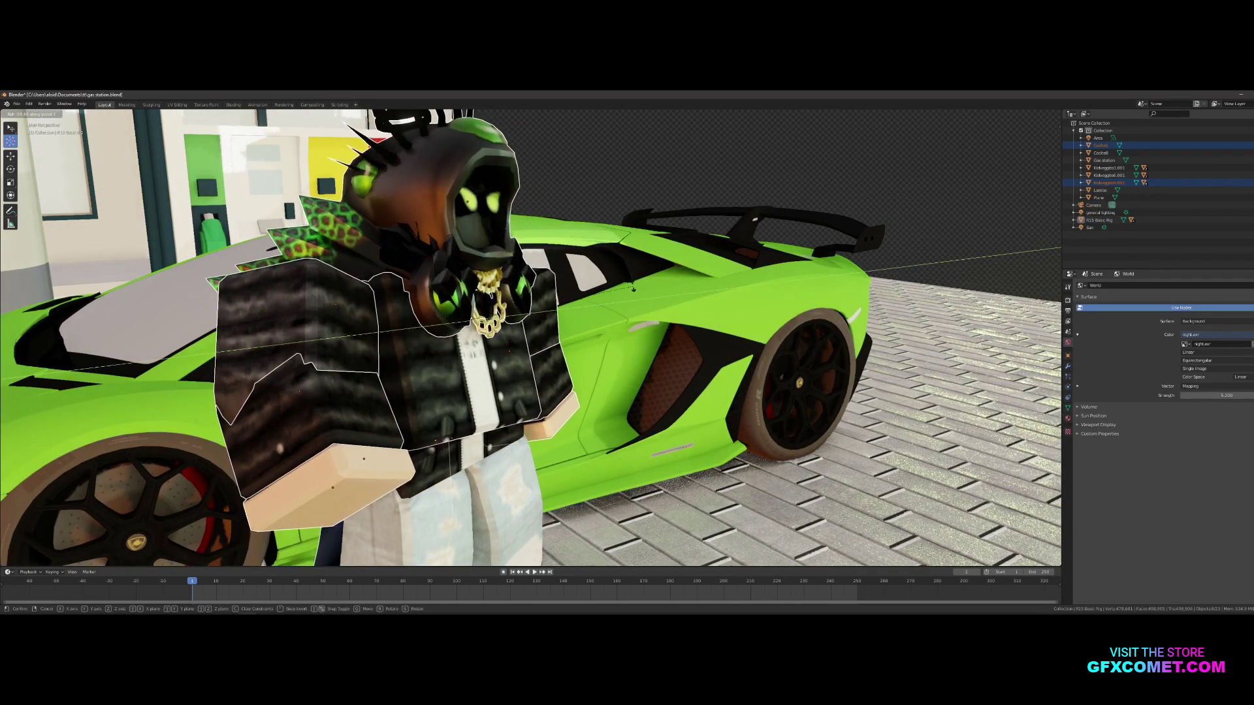
pyautogui.click(634, 289)
pyautogui.press('r')
pyautogui.press('x')
pyautogui.click(536, 252)
# Shift the tilted upper body slightly along the Z and Y axes to line it up with the legs
pyautogui.press('g')
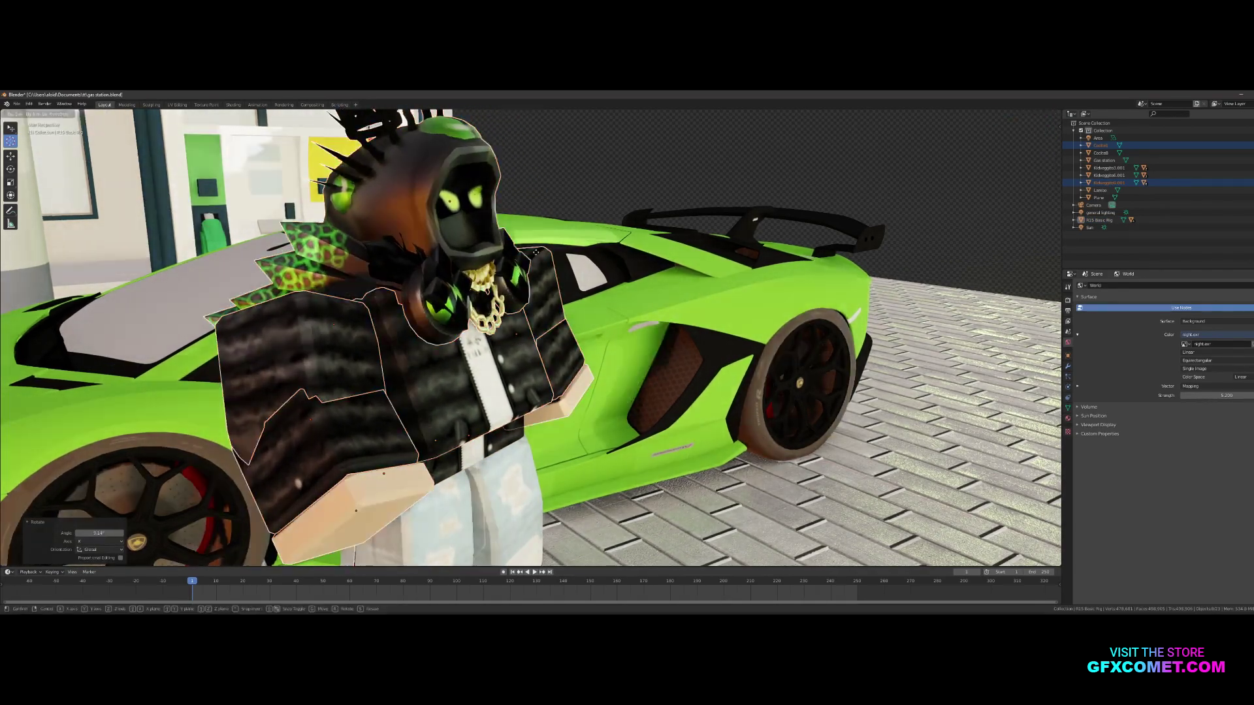
pyautogui.press('z')
pyautogui.click(503, 249)
pyautogui.press('g')
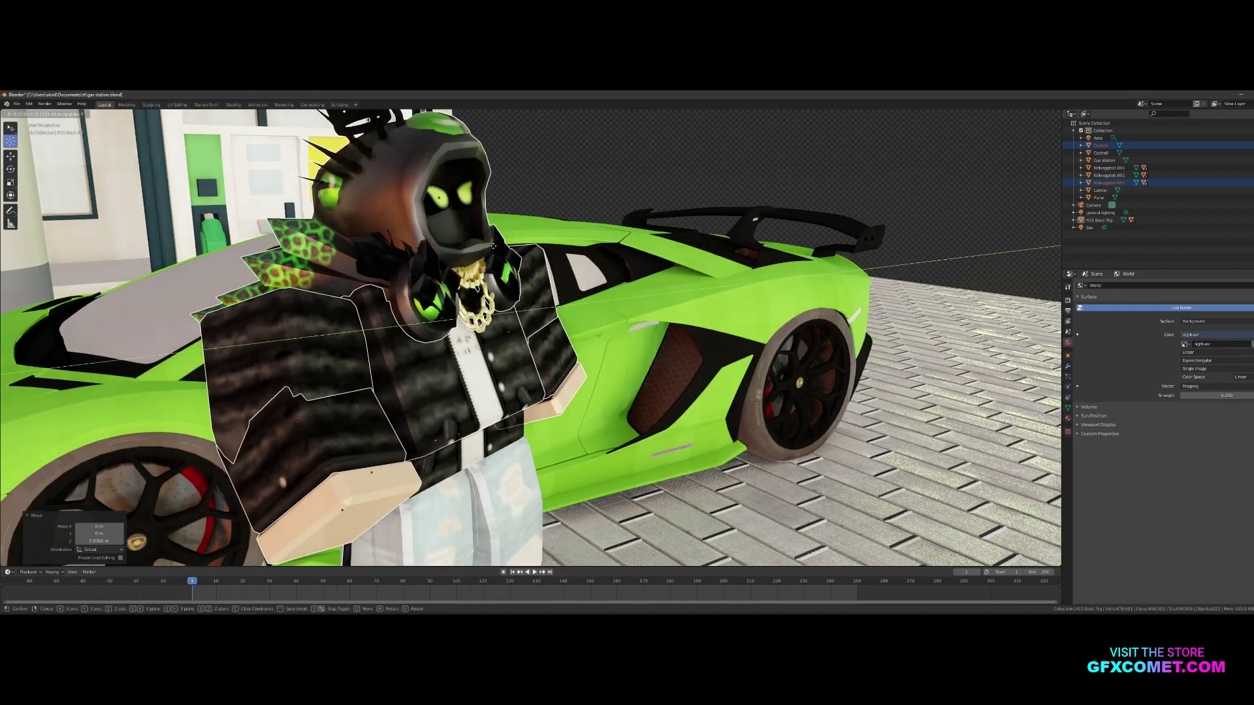
pyautogui.click(462, 248)
# Adjust the upper body along the X and Z axes so the torso meets the legs when seen from the front
pyautogui.hotkey('shift', '`')
pyautogui.press('w')
pyautogui.press('d')
pyautogui.press('s')
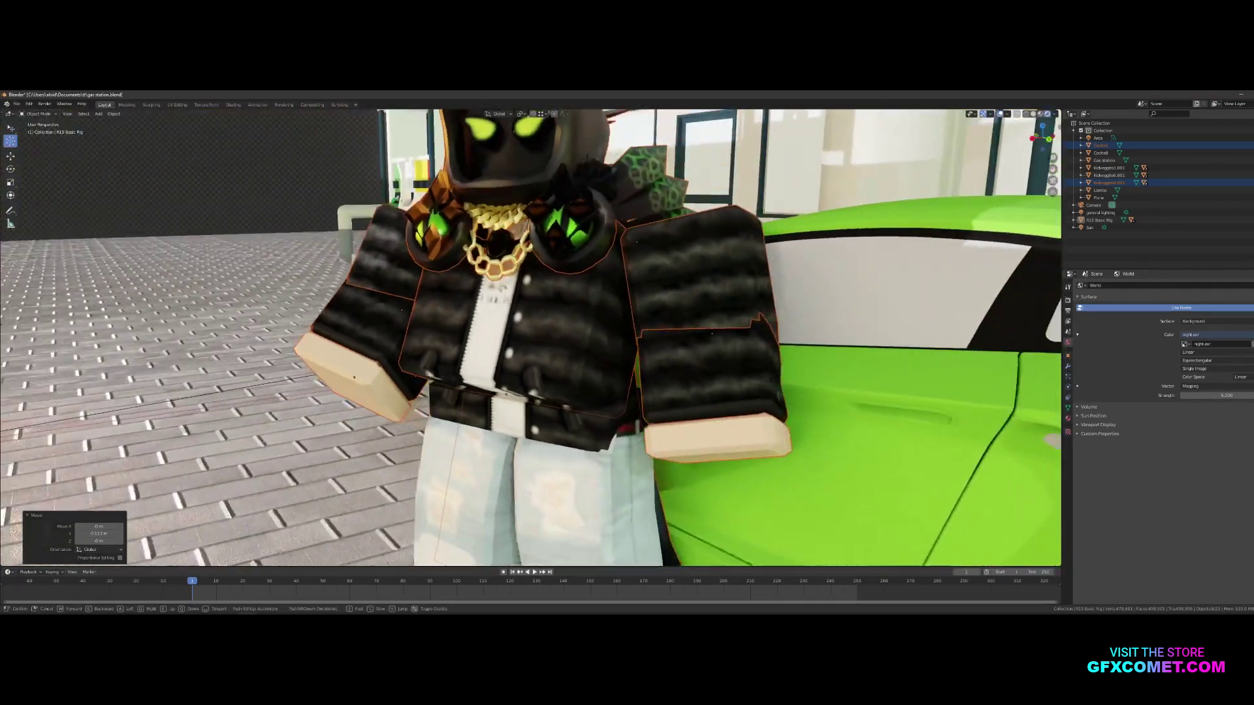
pyautogui.click(530, 337)
pyautogui.press('g')
pyautogui.press('x')
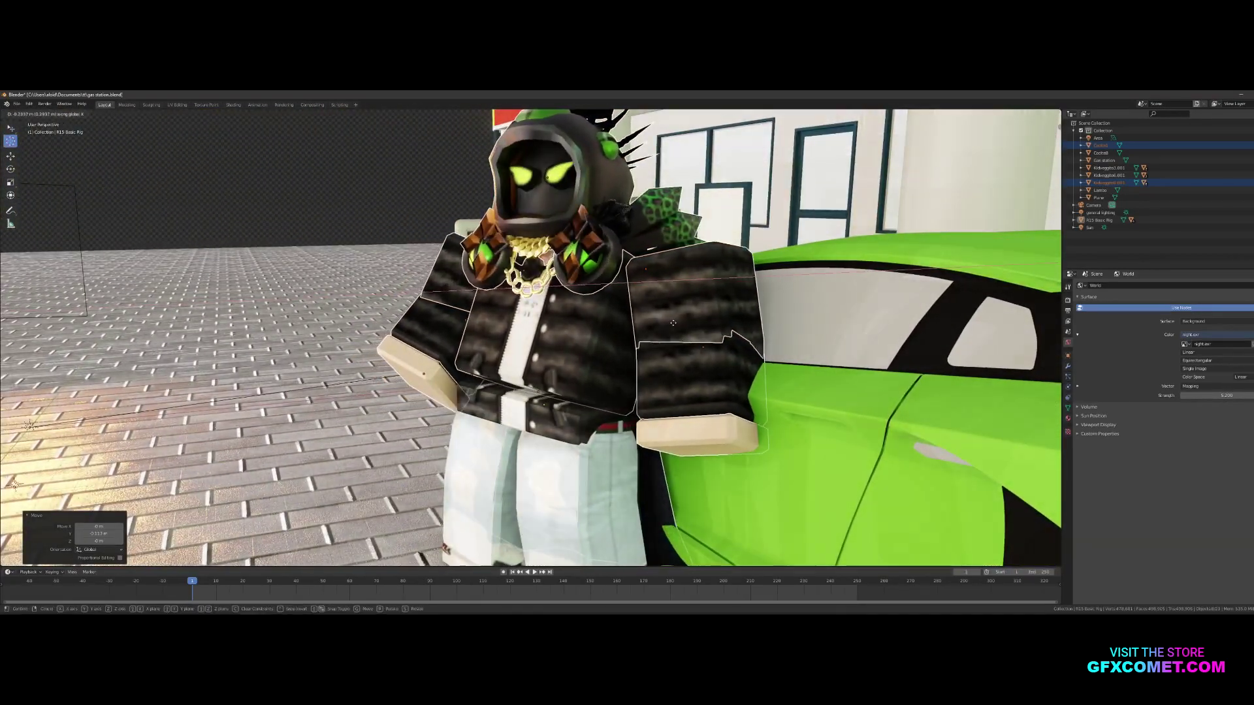
pyautogui.press('g')
pyautogui.press('z')
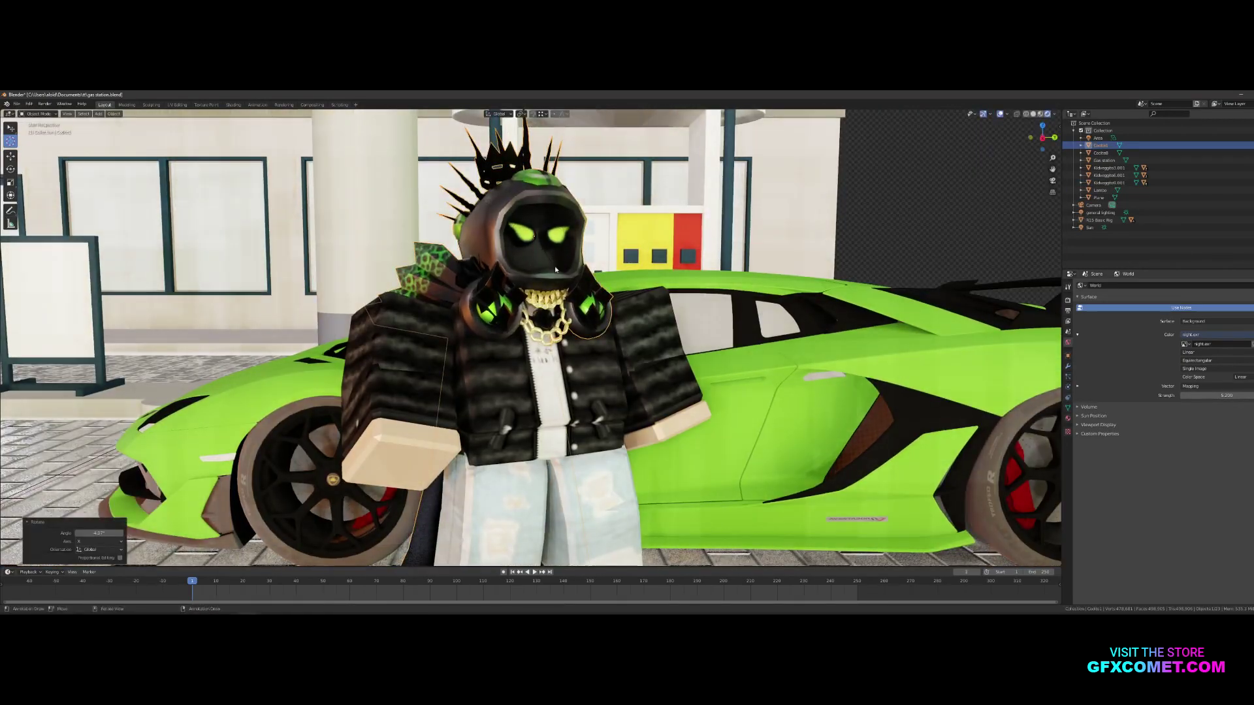
# Rotate the character's head about the Y and X axes to give it a slight tilt
pyautogui.press('r')
pyautogui.press('y')
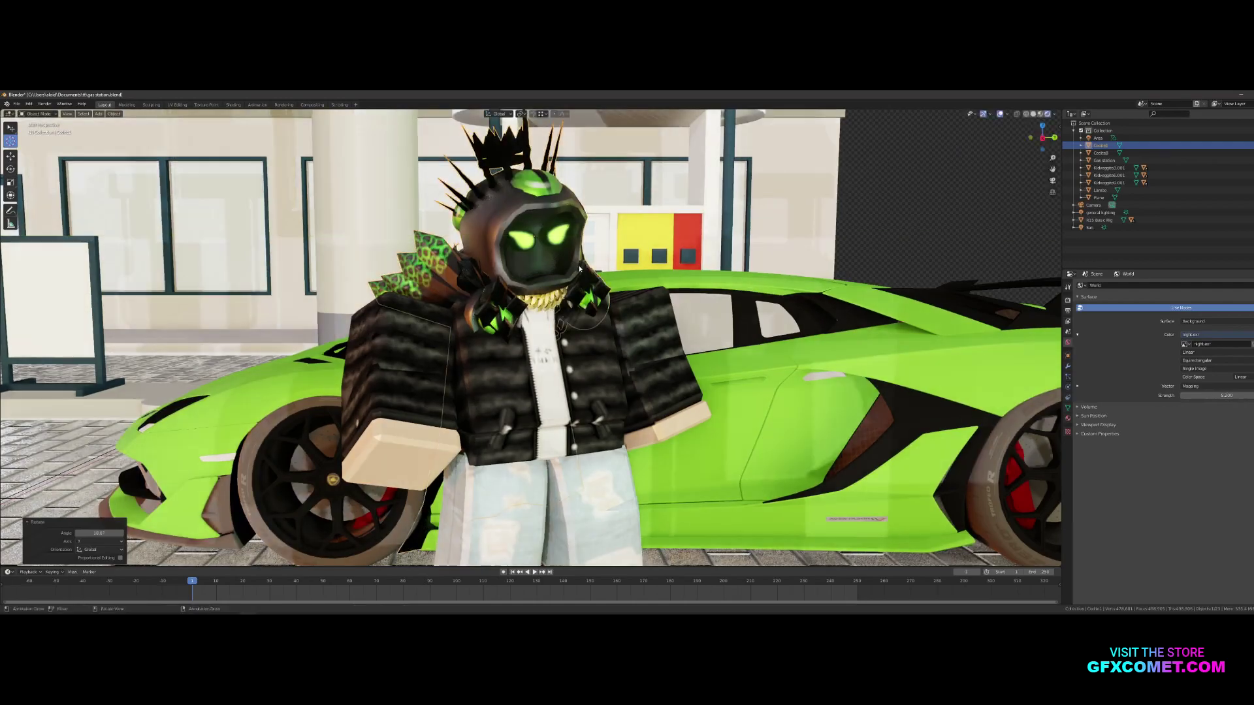
pyautogui.press('x')
pyautogui.click(596, 273)
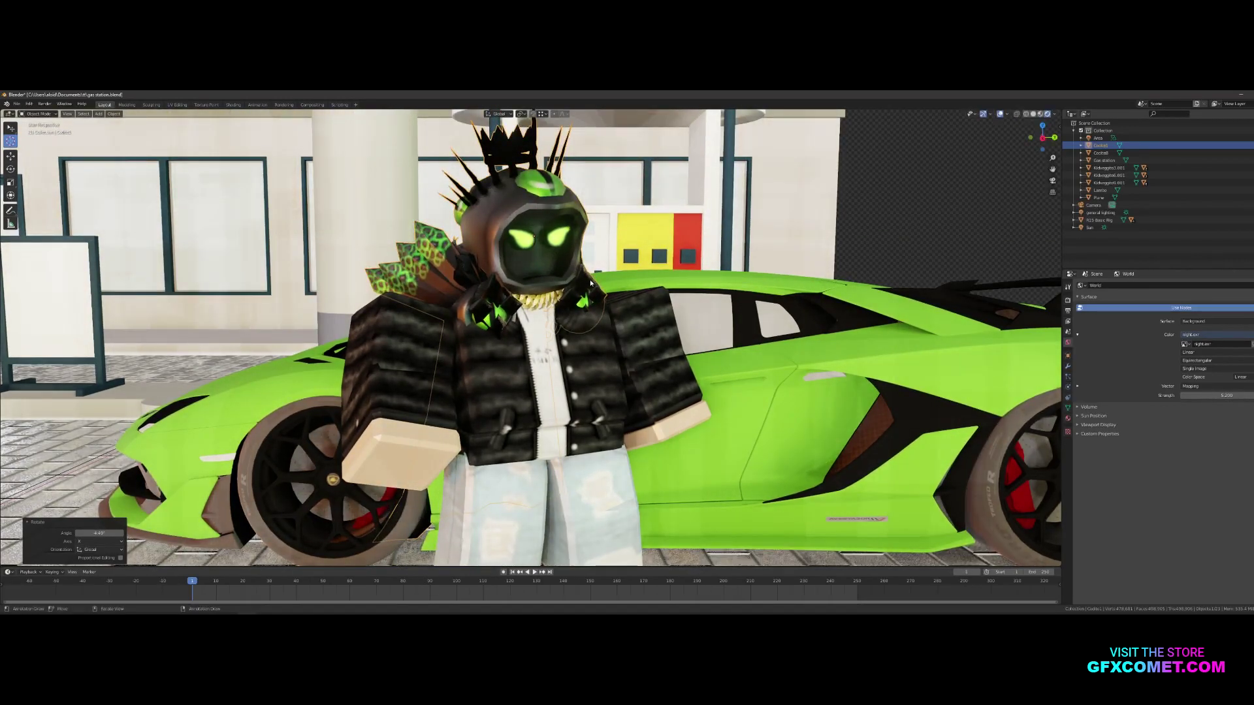
# Reposition the tilted head along the Z, Y and X axes so it sits centred on the torso
pyautogui.press('g')
pyautogui.press('z')
pyautogui.click(596, 278)
pyautogui.press('g')
pyautogui.press('y')
pyautogui.click(602, 278)
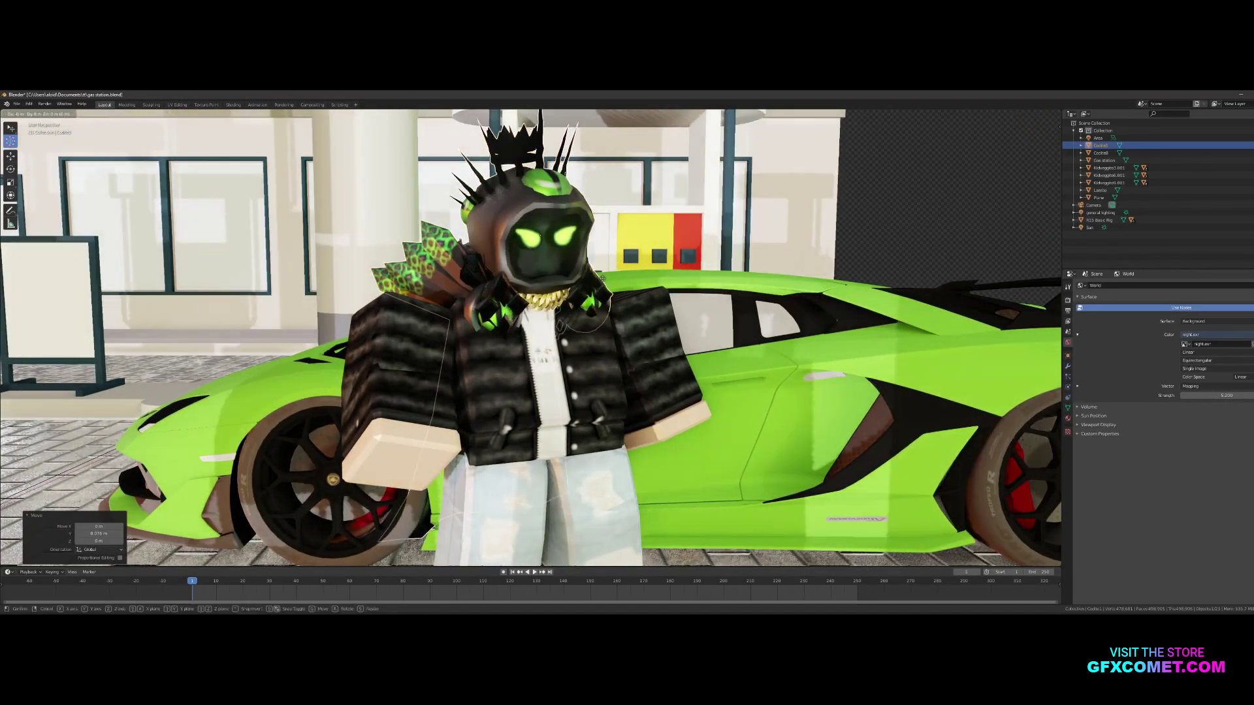
pyautogui.moveTo(603, 278); pyautogui.dragTo(549, 326, button='middle')
pyautogui.scroll(-4, 549, 327)
pyautogui.scroll(3, 549, 327)
pyautogui.press('g')
pyautogui.press('x')
pyautogui.click(544, 340)
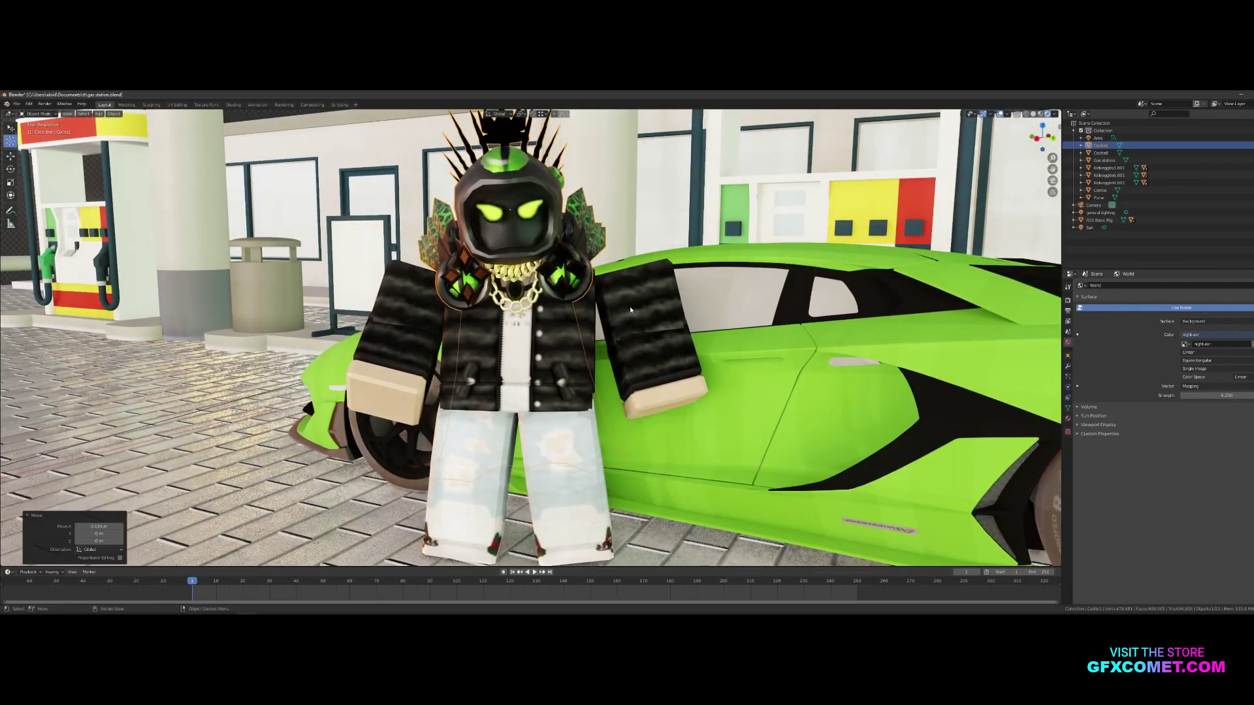
# Rotate the character's arm nearest the Lamborghini's door so it hangs closer to the body
pyautogui.click(660, 302)
pyautogui.press('r')
pyautogui.press('Return')
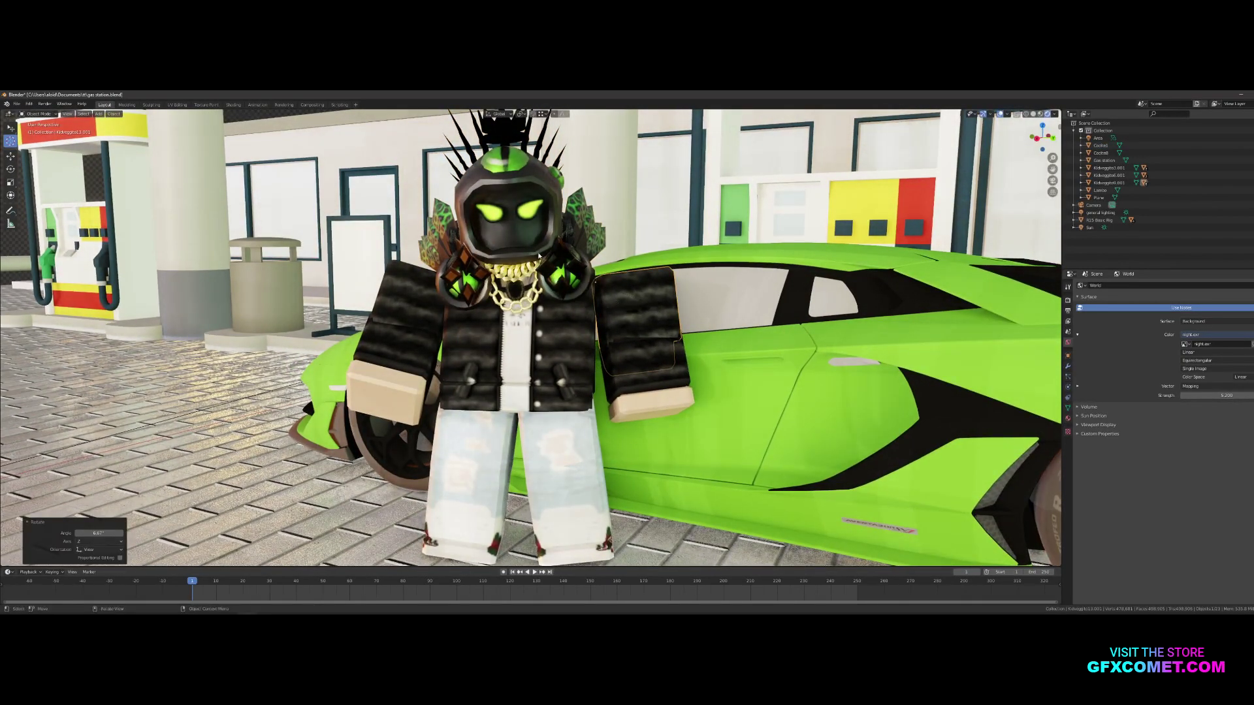
pyautogui.scroll(-4, 536, 254)
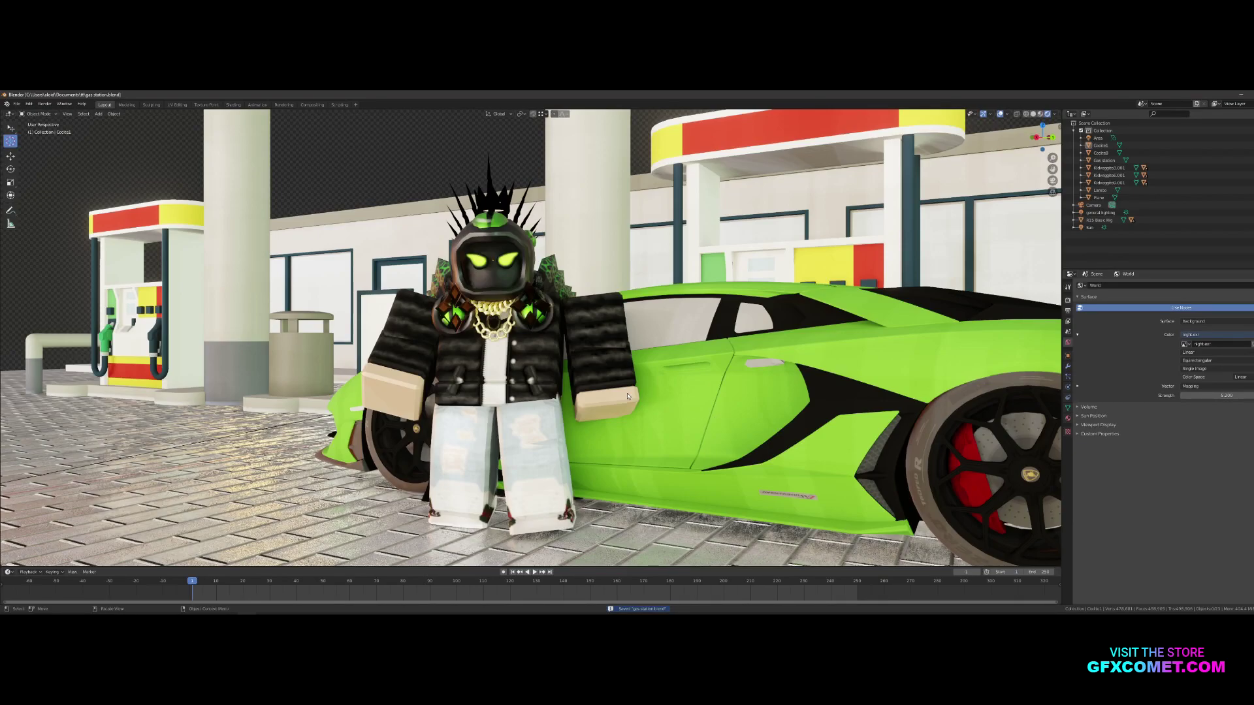
# Fly around the Lamborghini's door, front and rear side to examine its paint and the posed character from different angles
pyautogui.click(660, 392)
pyautogui.hotkey('shift', '`')
pyautogui.press('s')
pyautogui.press('w')
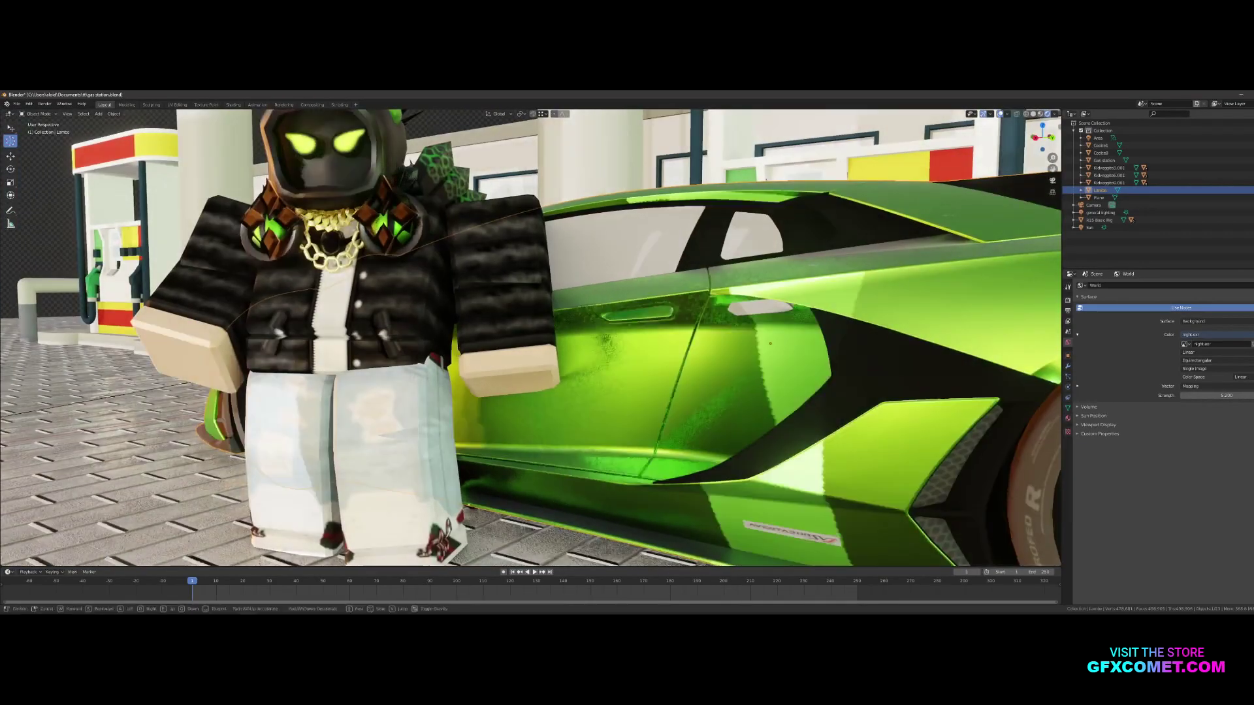
pyautogui.press('s')
pyautogui.press('a')
pyautogui.press('w')
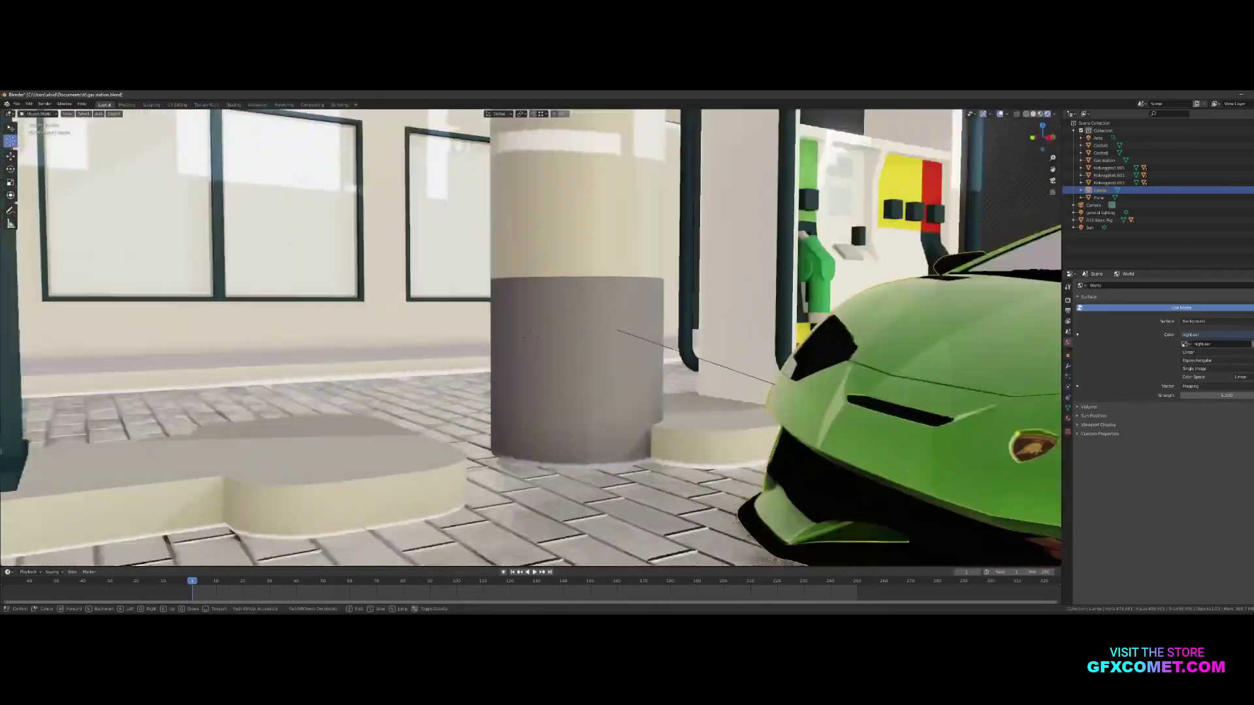
pyautogui.press('s')
pyautogui.press('w')
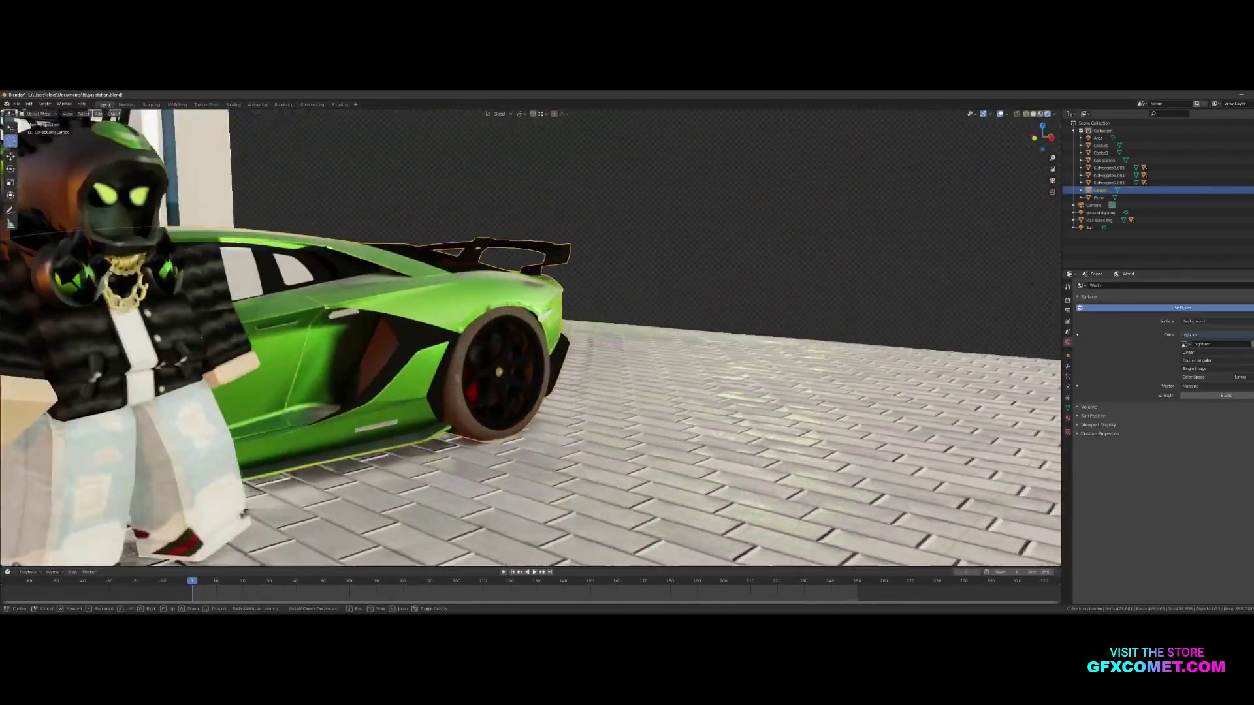
pyautogui.press('w')
pyautogui.press('a')
pyautogui.press('s')
pyautogui.click(531, 340)
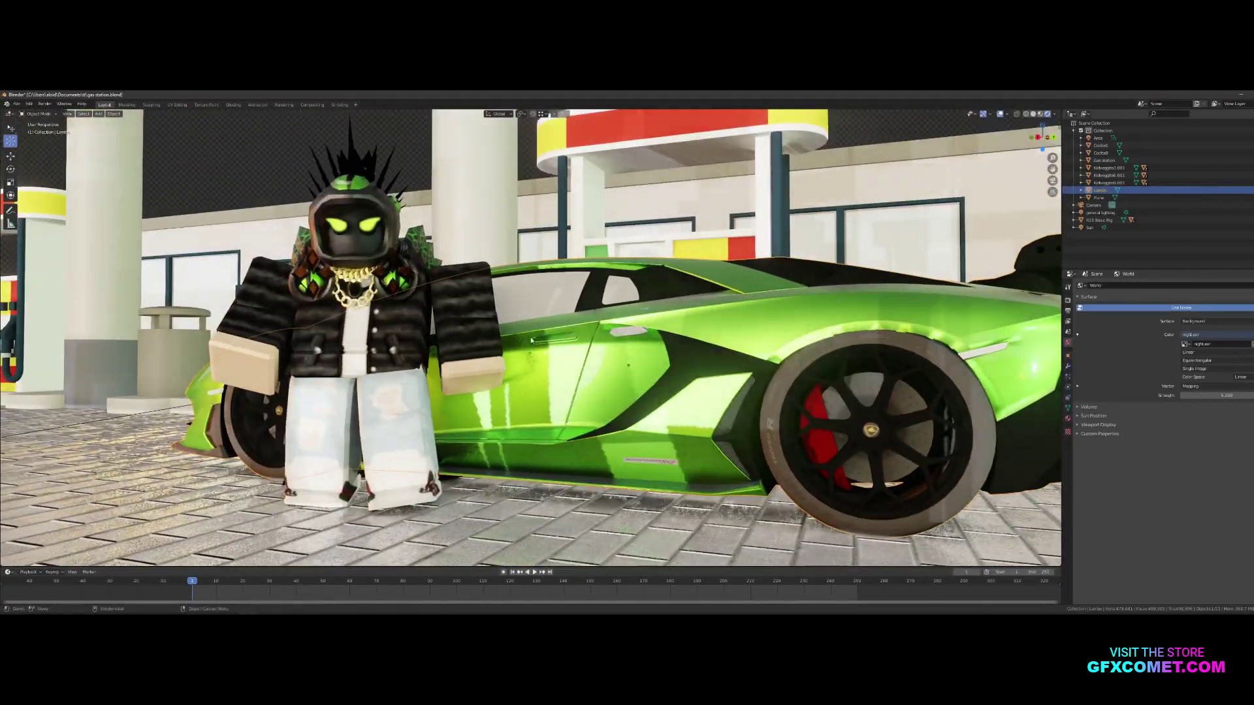
# Switch the Bloom render effect off and back on to compare its influence on the scene
pyautogui.click(1067, 311)
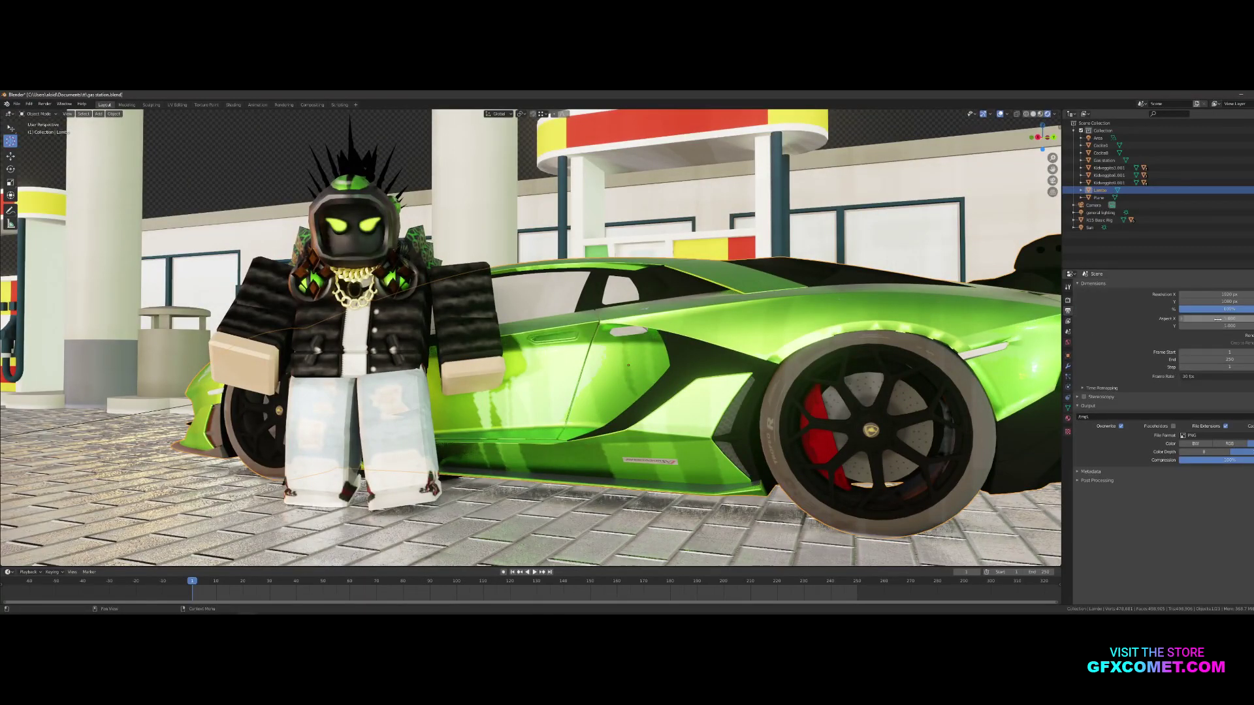
pyautogui.click(1068, 301)
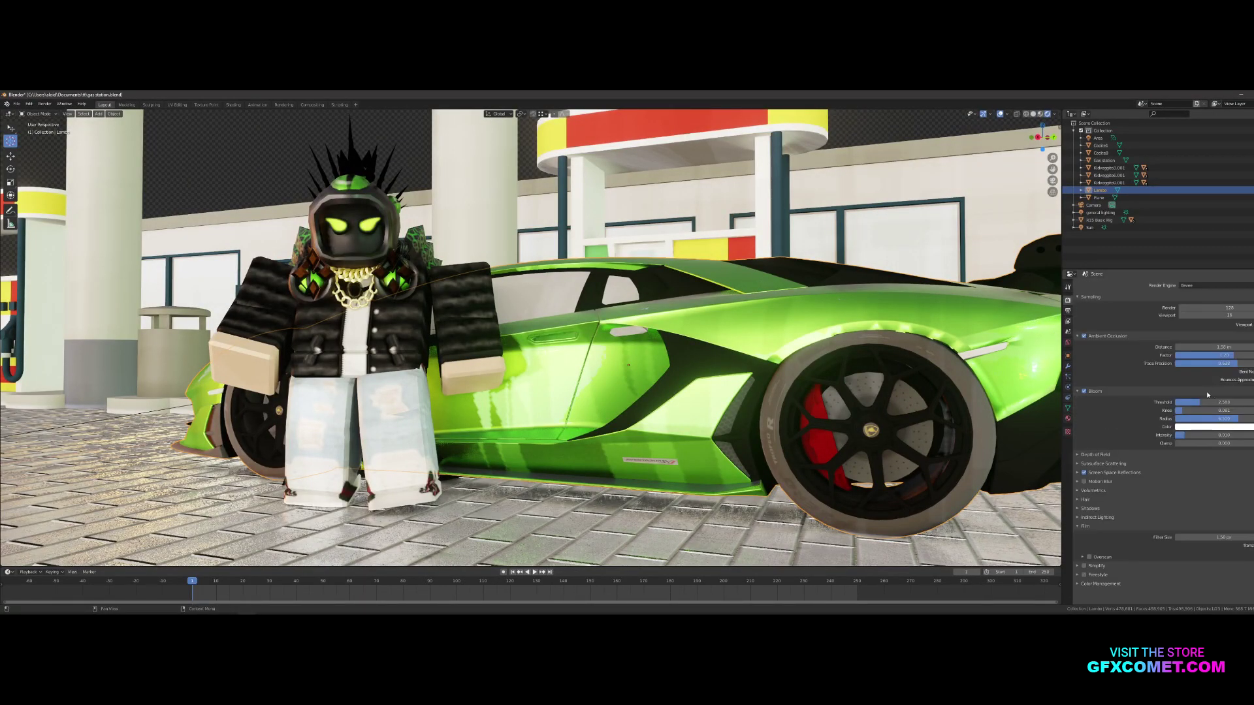
pyautogui.click(1084, 391)
pyautogui.click(1085, 391)
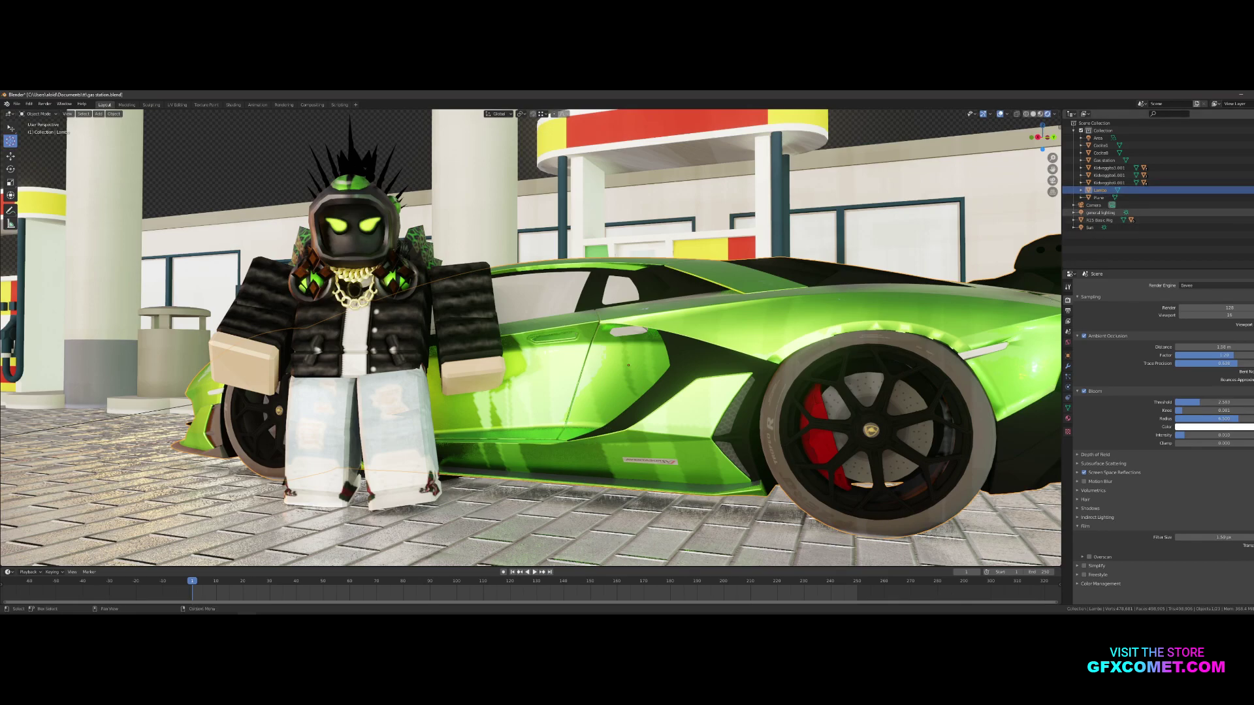
# Hide the general lighting, Sun and Area lights while keeping the character rig shown
pyautogui.click(1250, 212)
pyautogui.click(1251, 220)
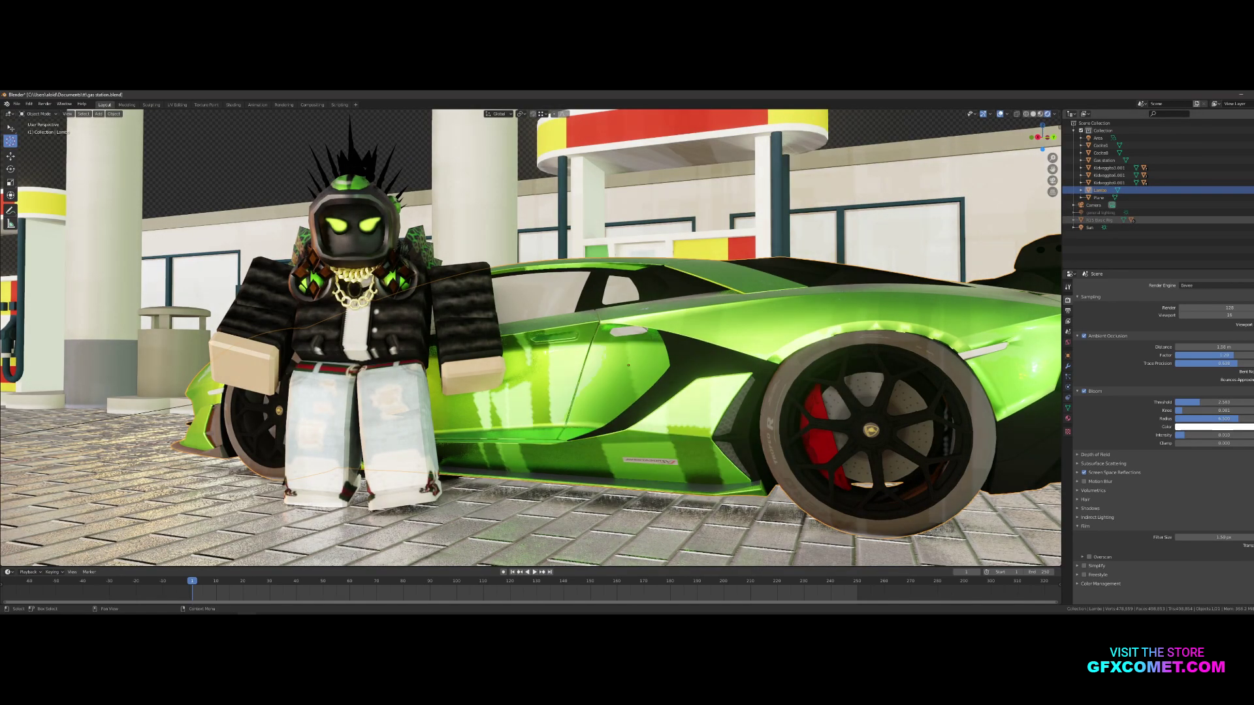
pyautogui.click(1251, 221)
pyautogui.click(1251, 228)
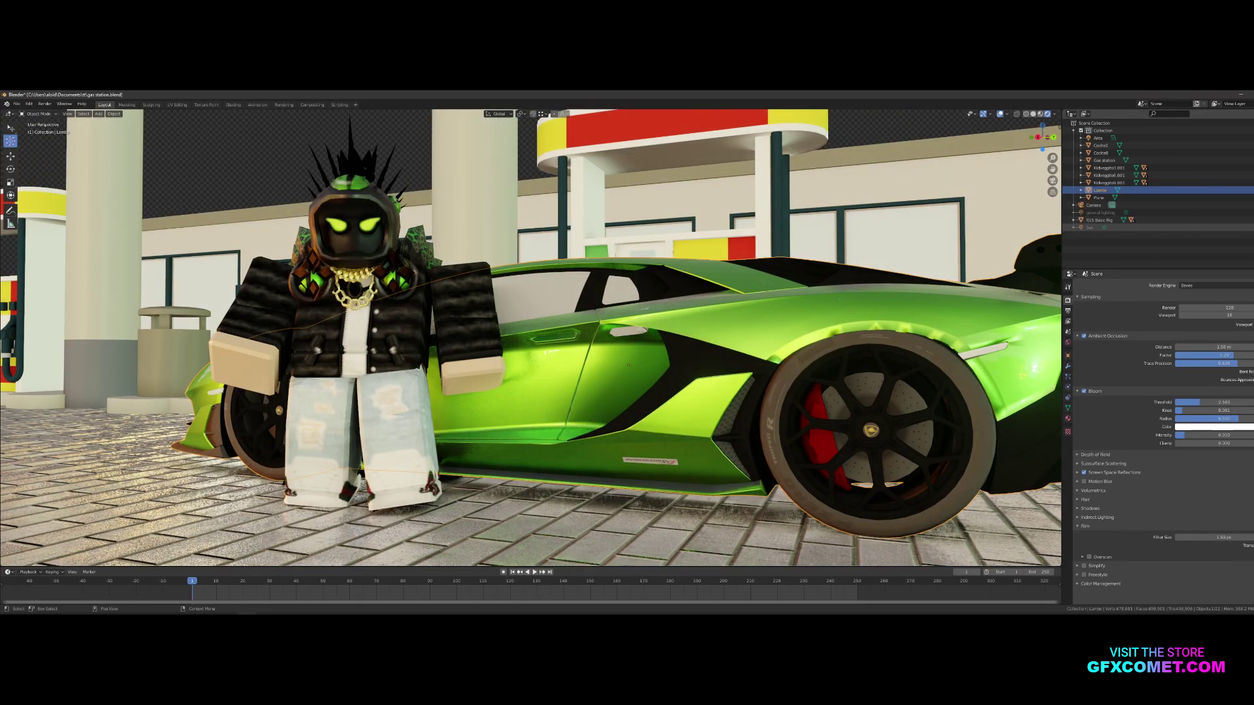
pyautogui.click(1251, 138)
pyautogui.scroll(-6, 833, 392)
pyautogui.scroll(6, 832, 391)
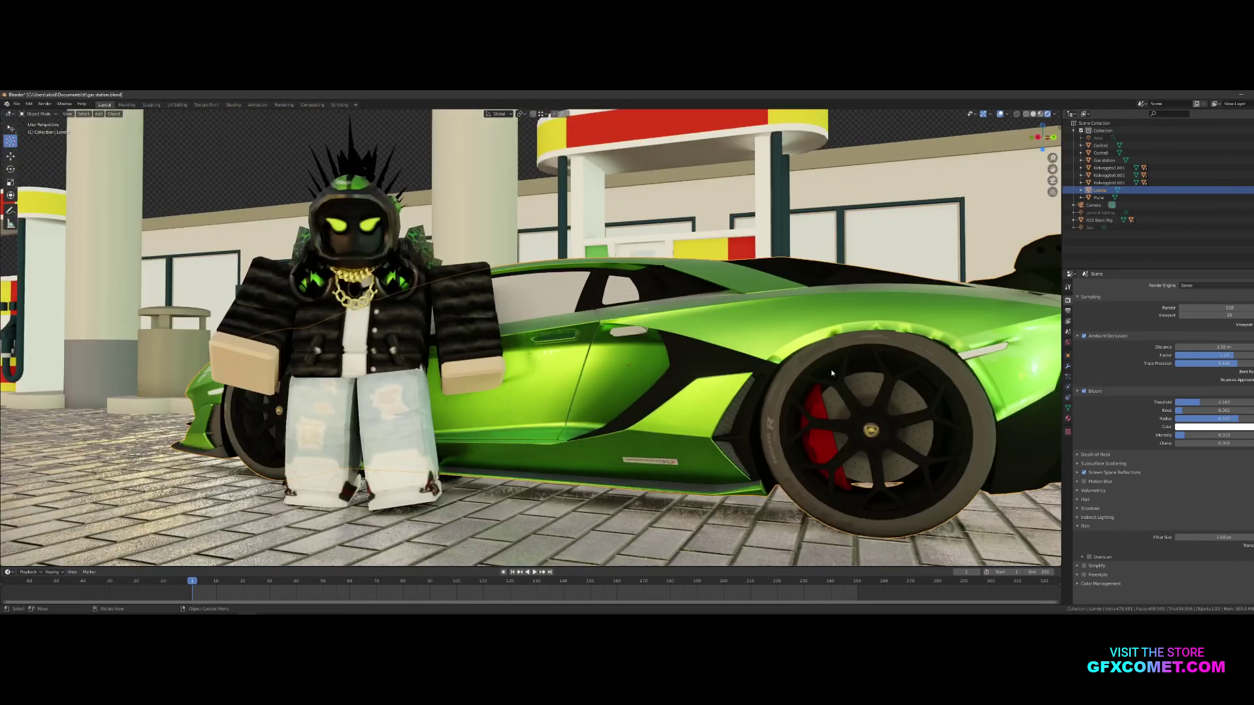
pyautogui.scroll(2, 448, 266)
pyautogui.scroll(-3, 432, 261)
# Try an X rotation of 134° for the night.exr world texture in its Mapping node
pyautogui.click(233, 105)
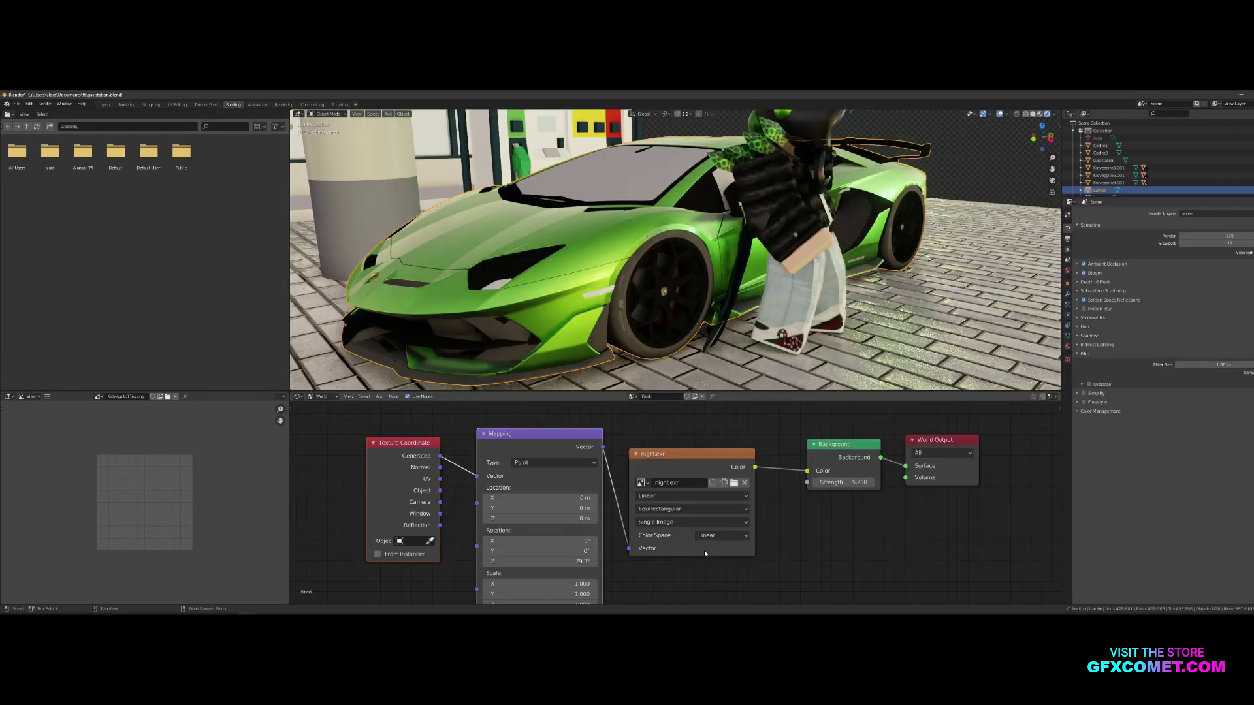
pyautogui.press('d')
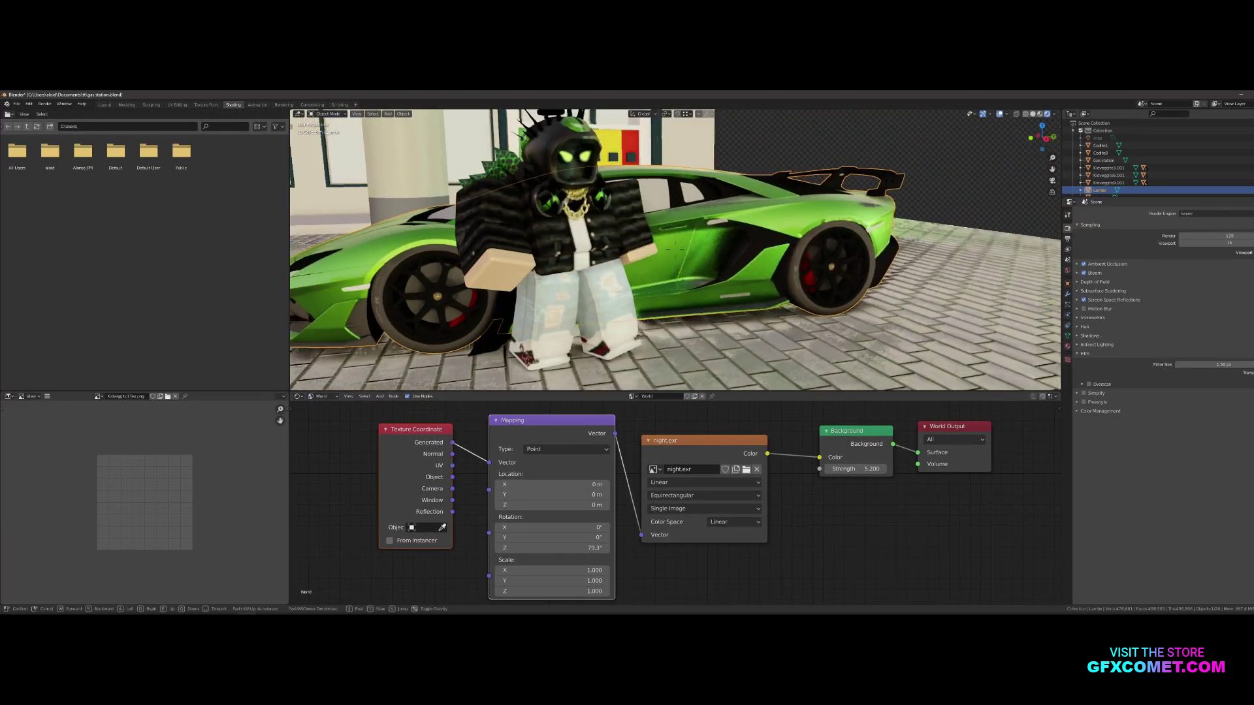
pyautogui.press('w')
pyautogui.click(670, 269)
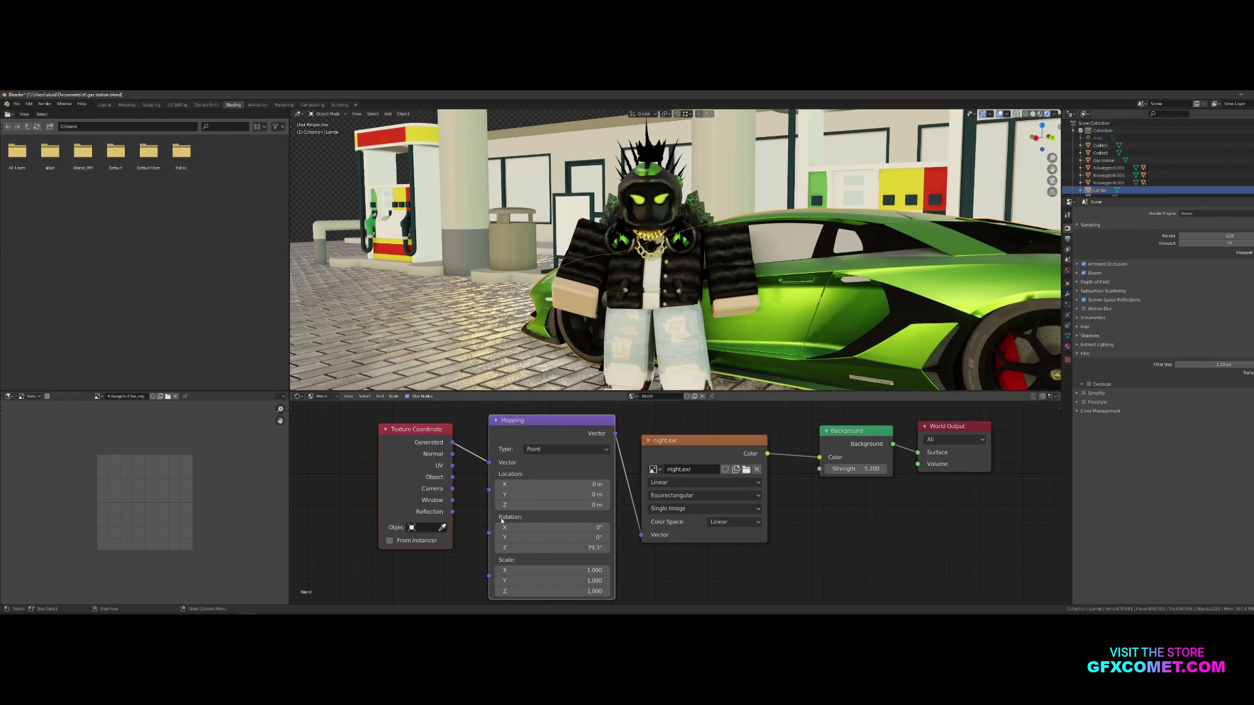
pyautogui.moveTo(543, 527); pyautogui.dragTo(621, 527)
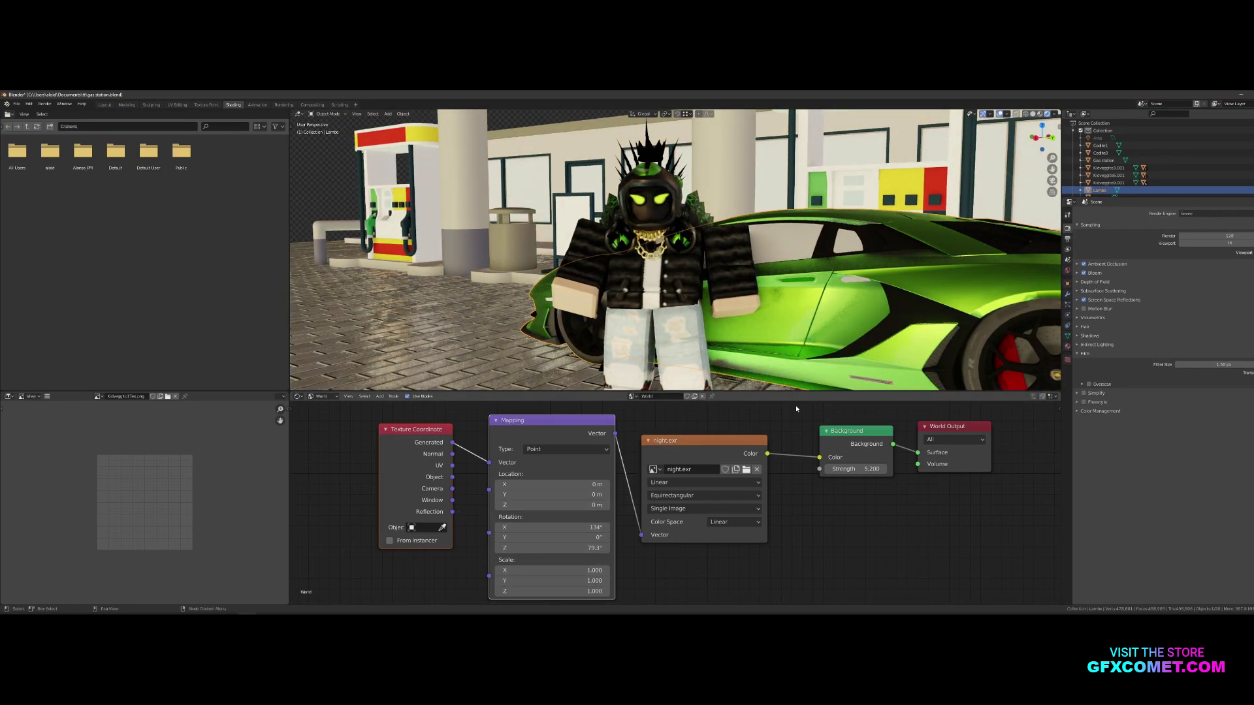
pyautogui.hotkey('ctrl', 'z')
# Try a Y rotation of 344° for the night.exr world texture, undo it and return to the Layout workspace
pyautogui.hotkey('shift', '`')
pyautogui.press('s')
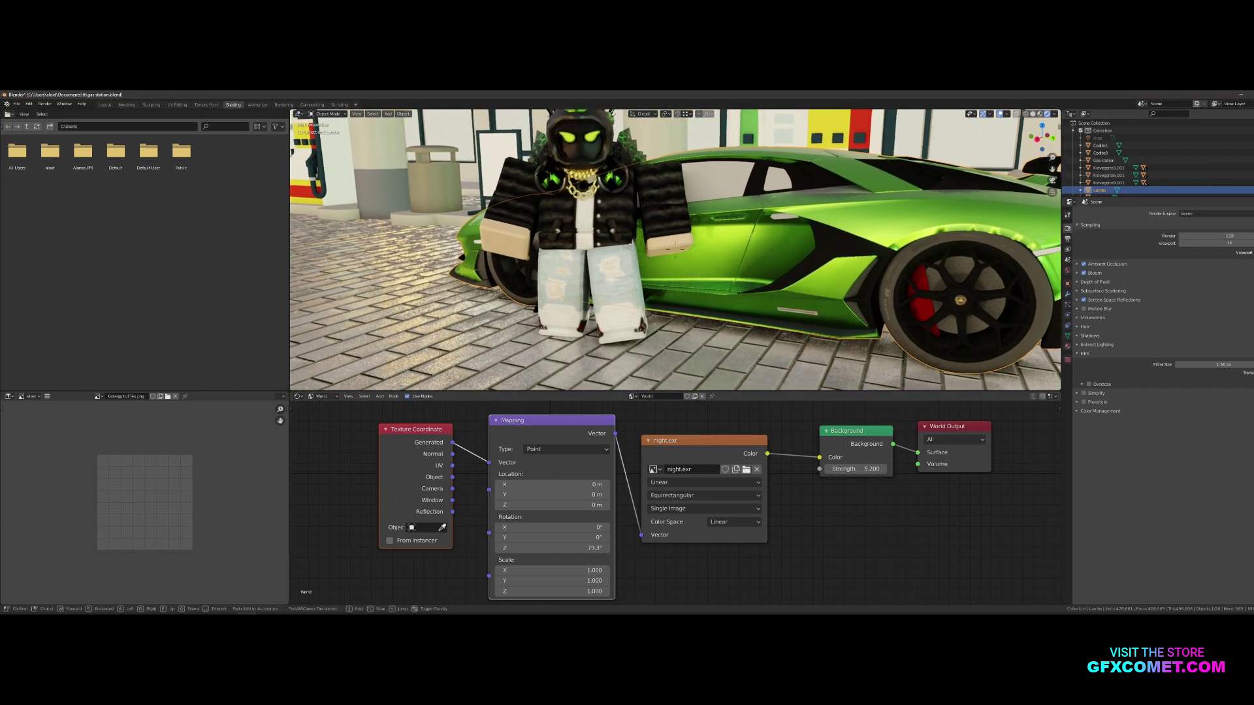
pyautogui.press('w')
pyautogui.click(675, 250)
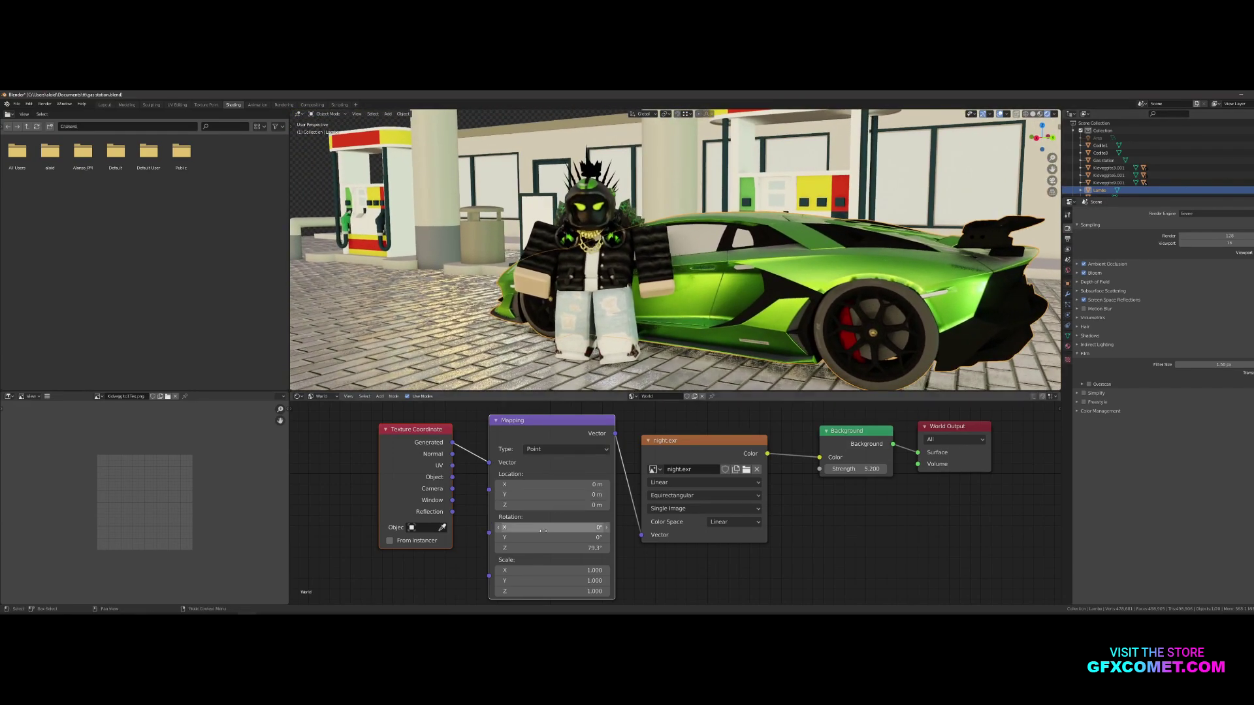
pyautogui.moveTo(552, 537); pyautogui.dragTo(484, 537)
pyautogui.press('BackSpace')
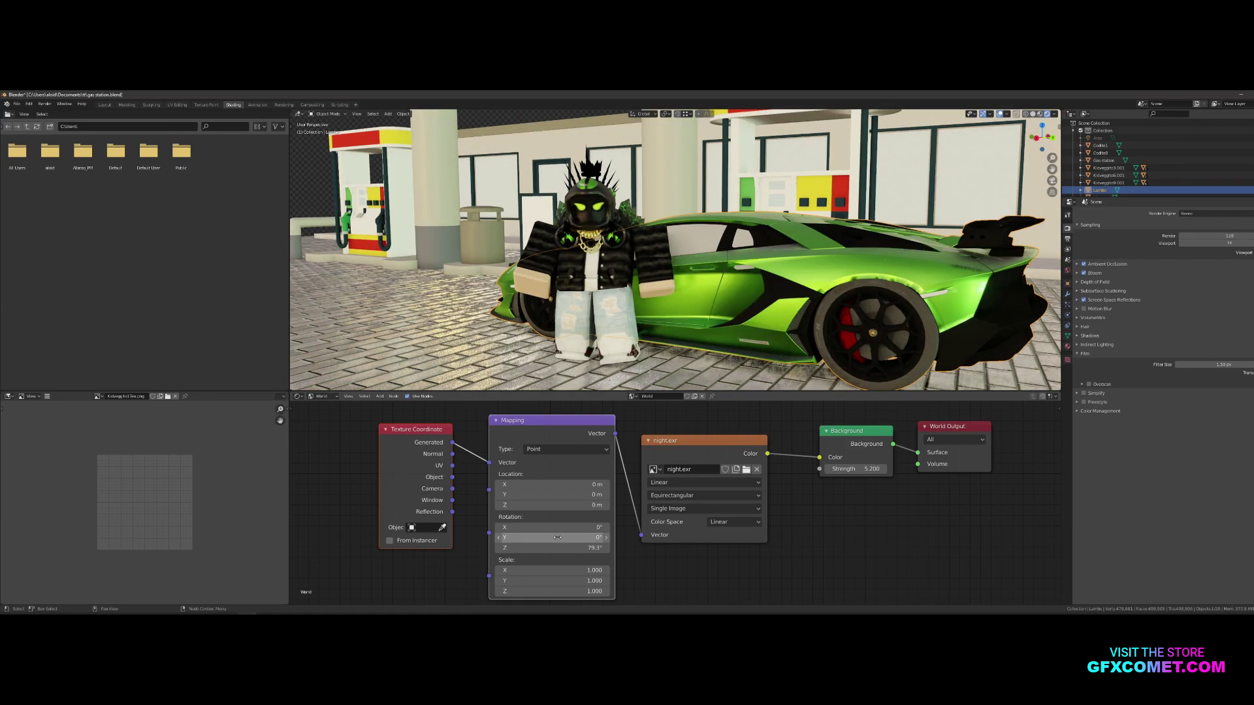
pyautogui.moveTo(545, 538); pyautogui.dragTo(836, 537)
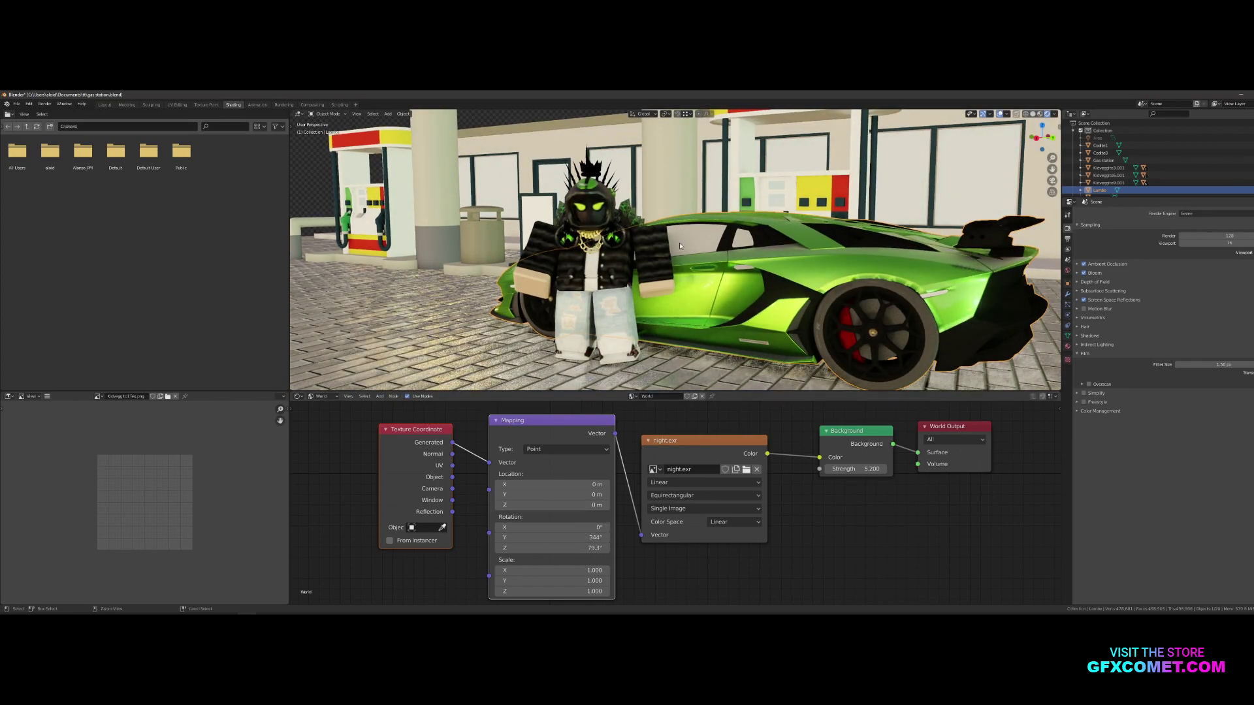
pyautogui.hotkey('ctrl', 'z')
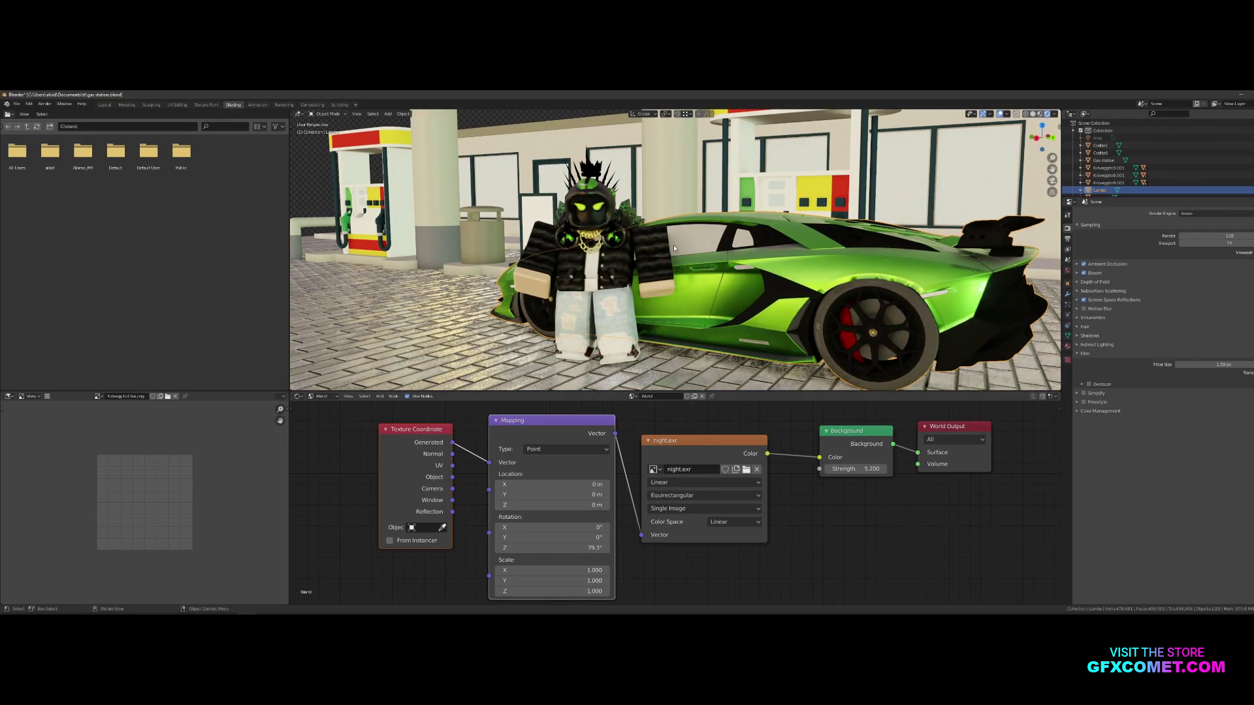
pyautogui.click(111, 106)
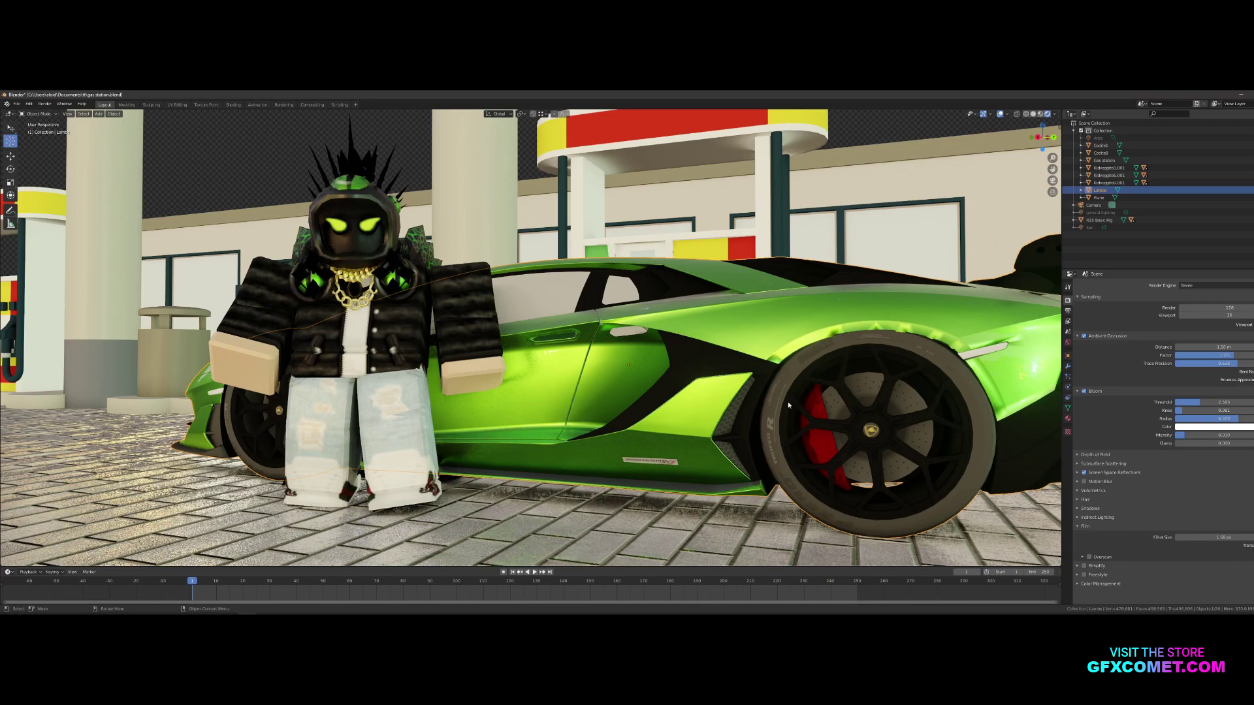
# Raise the metallic and specular values and lower the roughness of the Lamborghini's selected textured material
pyautogui.click(1068, 418)
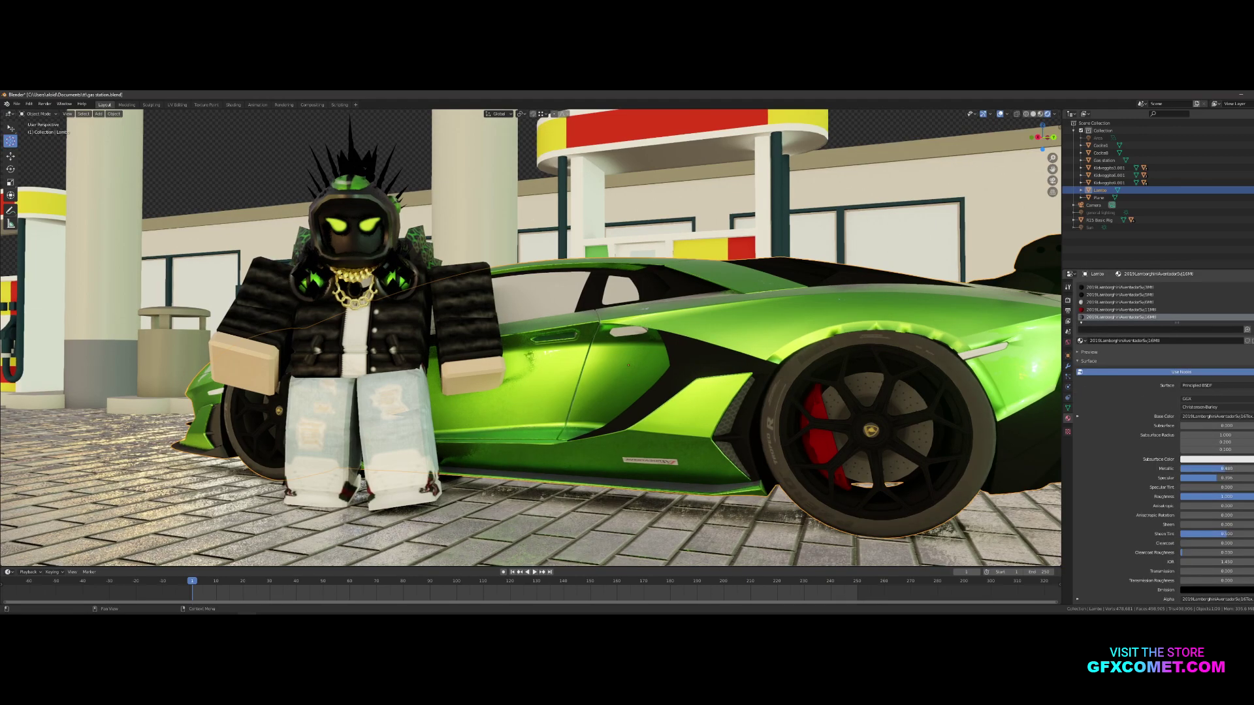
pyautogui.moveTo(1227, 469)
pyautogui.mouseDown()
pyautogui.moveTo(1220, 497)
pyautogui.moveTo(1182, 496)
pyautogui.mouseUp()
pyautogui.hotkey('shift', '`')
pyautogui.press('w')
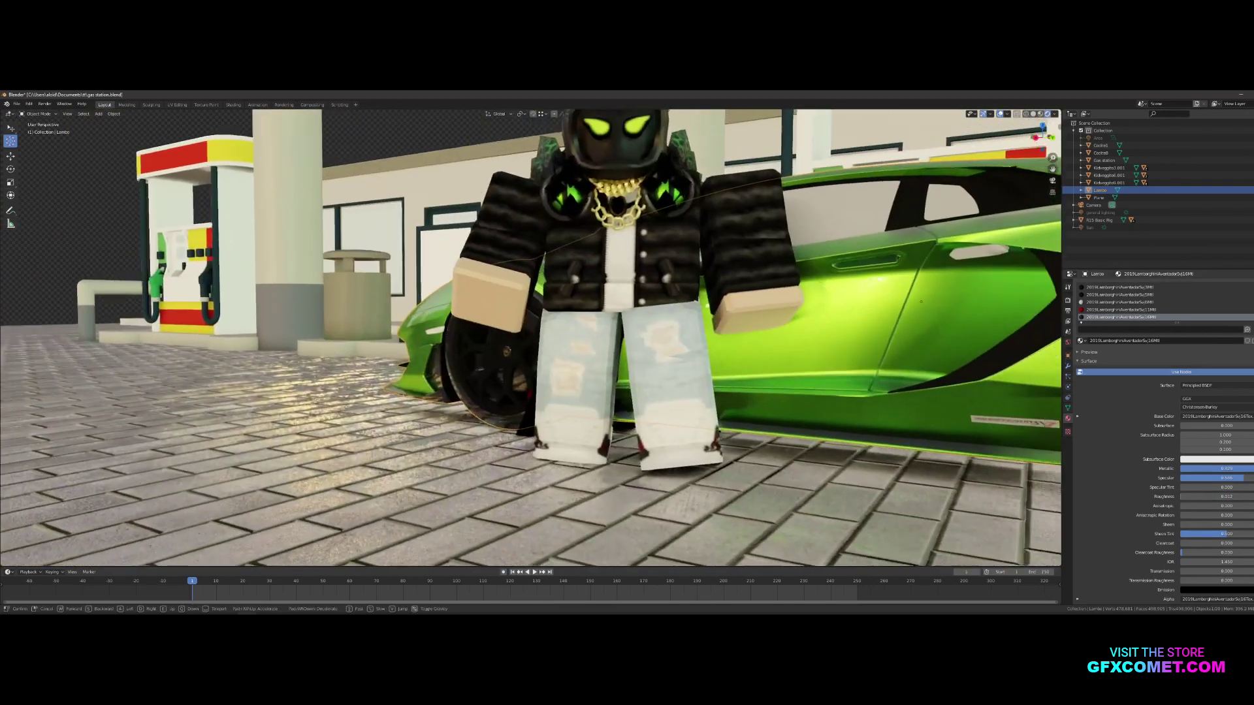
pyautogui.press('s')
pyautogui.click(532, 340)
# Pick the rear tyre's black material and raise its metallic and specular values while lowering its roughness
pyautogui.press('Tab')
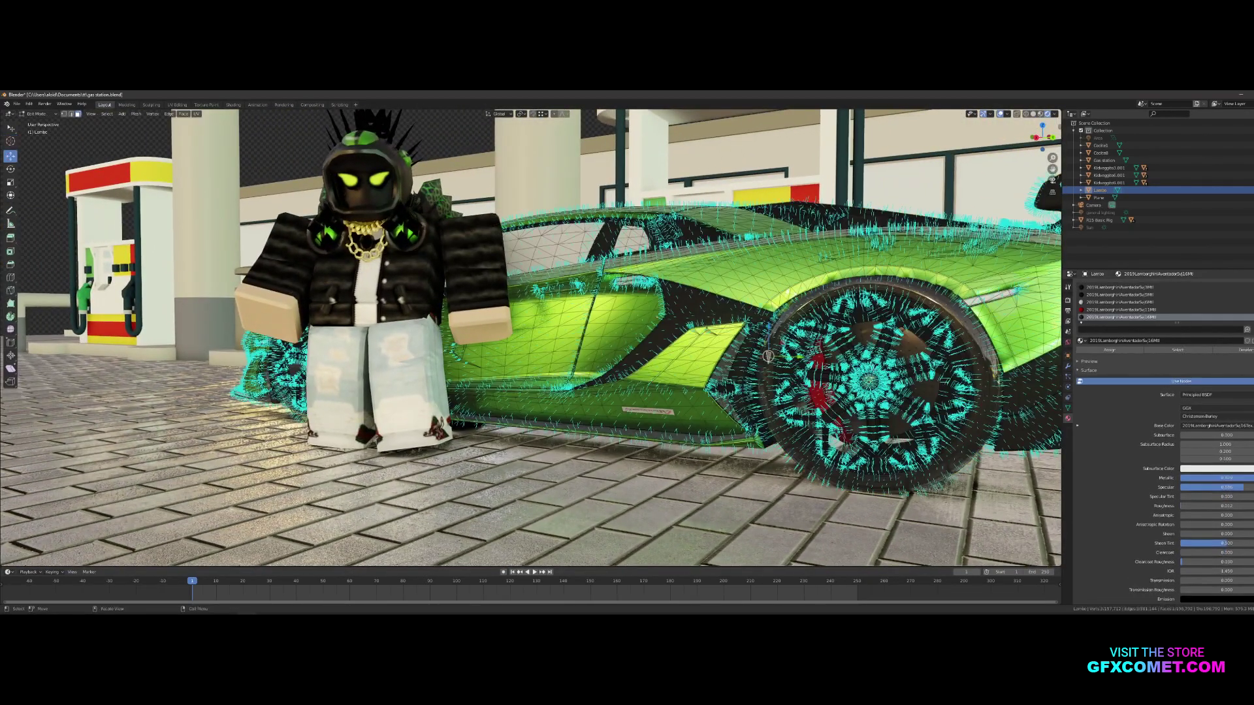
pyautogui.press('Tab')
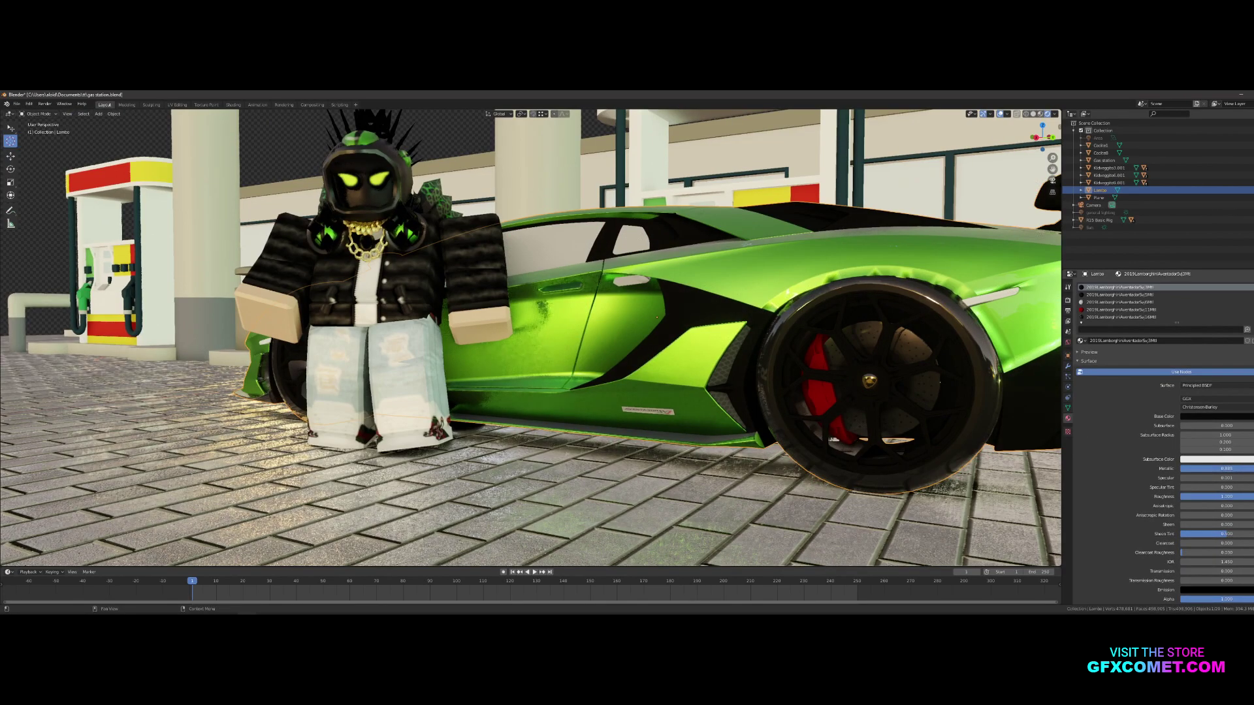
pyautogui.moveTo(1216, 482)
pyautogui.mouseDown()
pyautogui.moveTo(1247, 482)
pyautogui.moveTo(1200, 497)
pyautogui.mouseUp()
# Pick the red brake caliper's material, raise its specular value and slightly lower its roughness
pyautogui.hotkey('shift', '`')
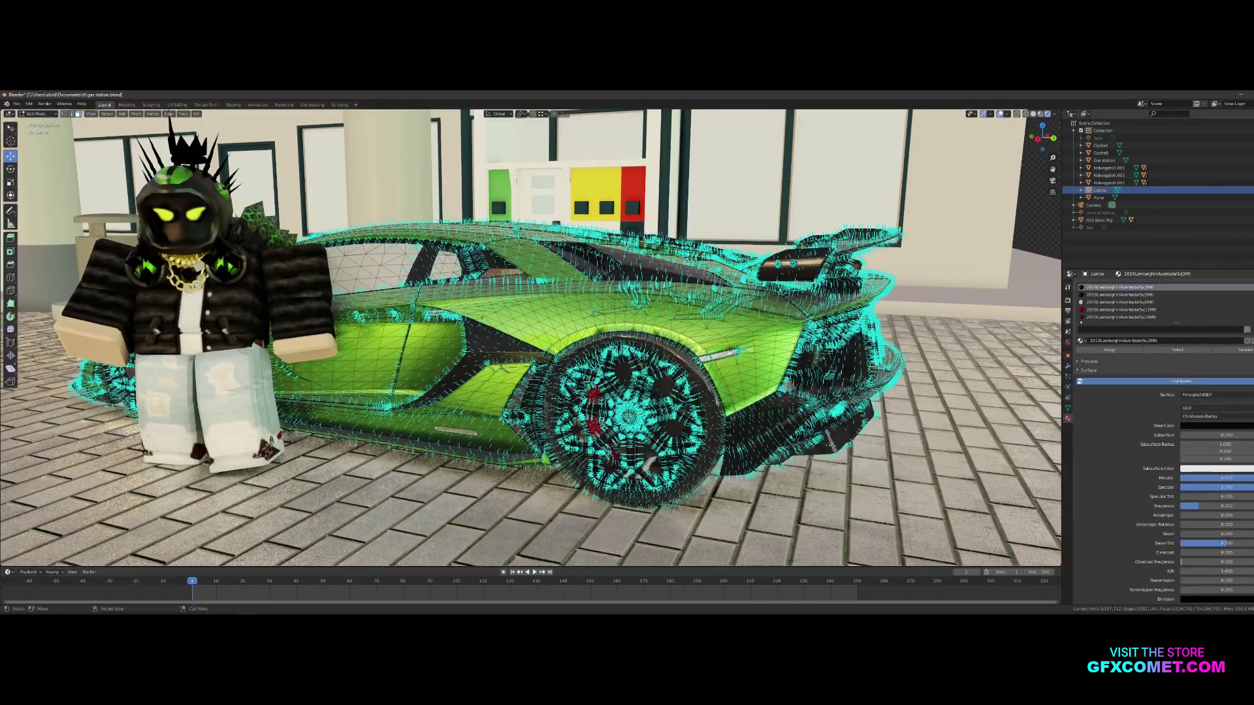
pyautogui.press('Tab')
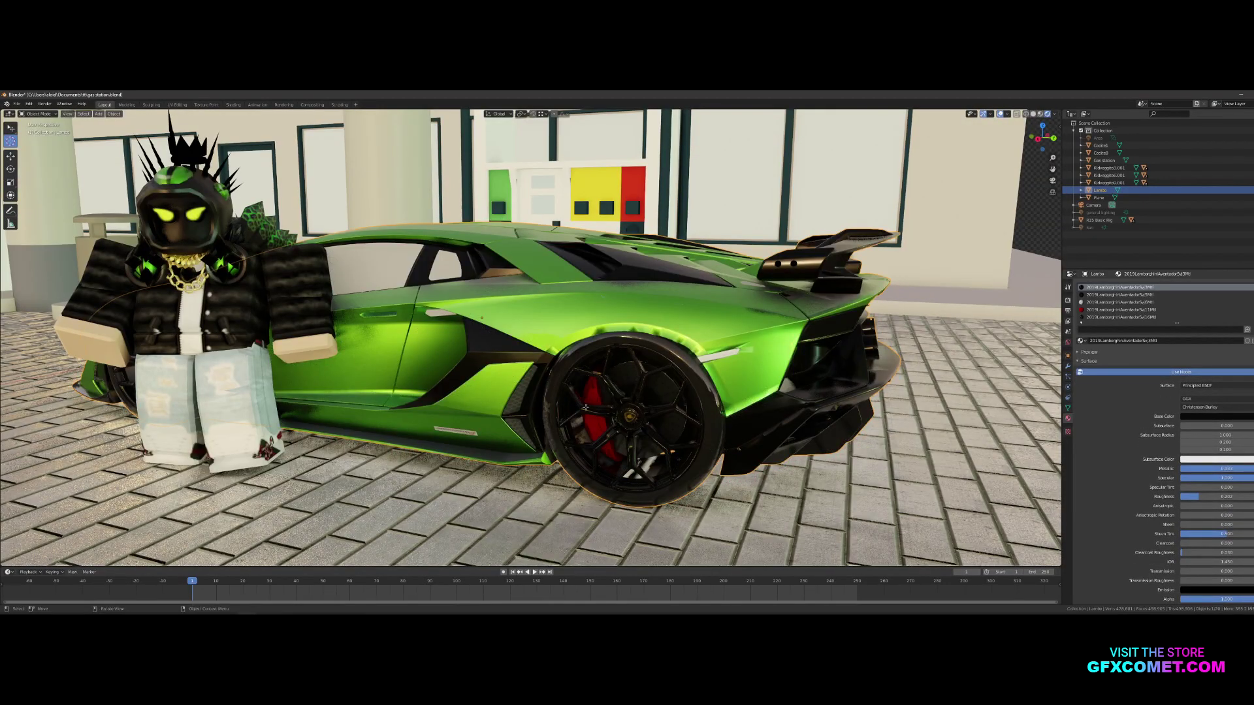
pyautogui.press('Tab')
pyautogui.press('Tab')
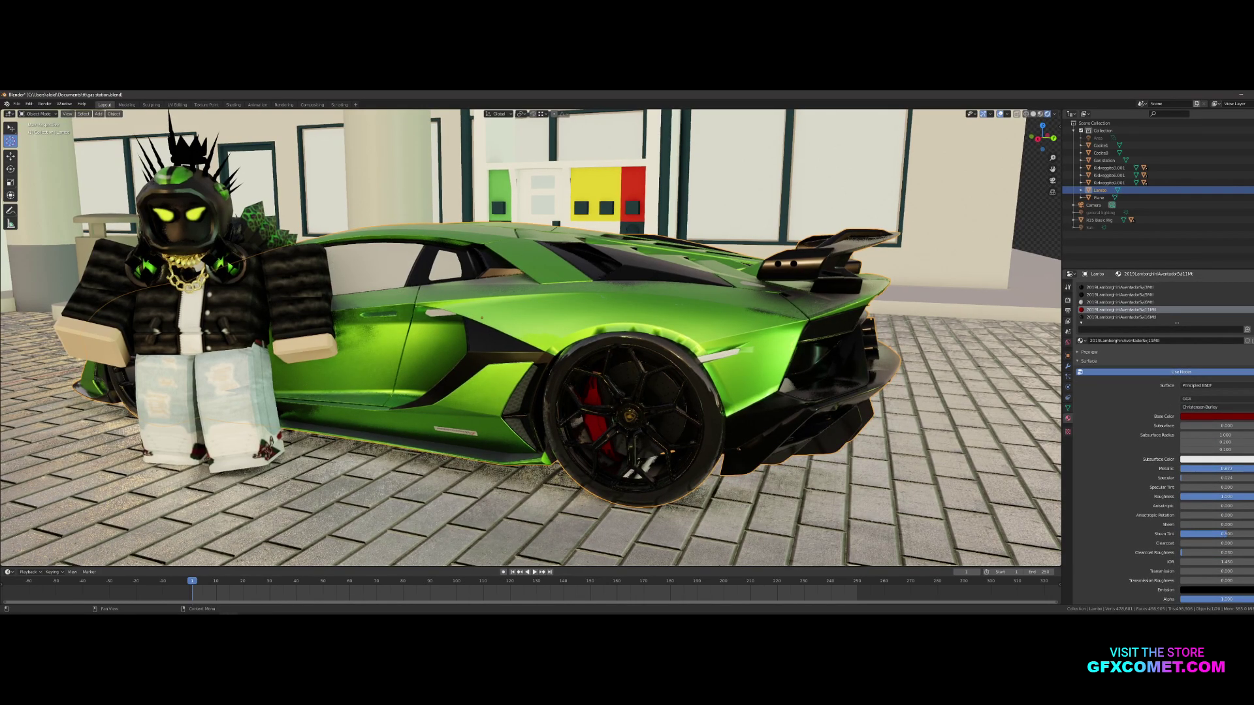
pyautogui.moveTo(1184, 478)
pyautogui.mouseDown()
pyautogui.moveTo(1241, 479)
pyautogui.moveTo(1232, 496)
pyautogui.mouseUp()
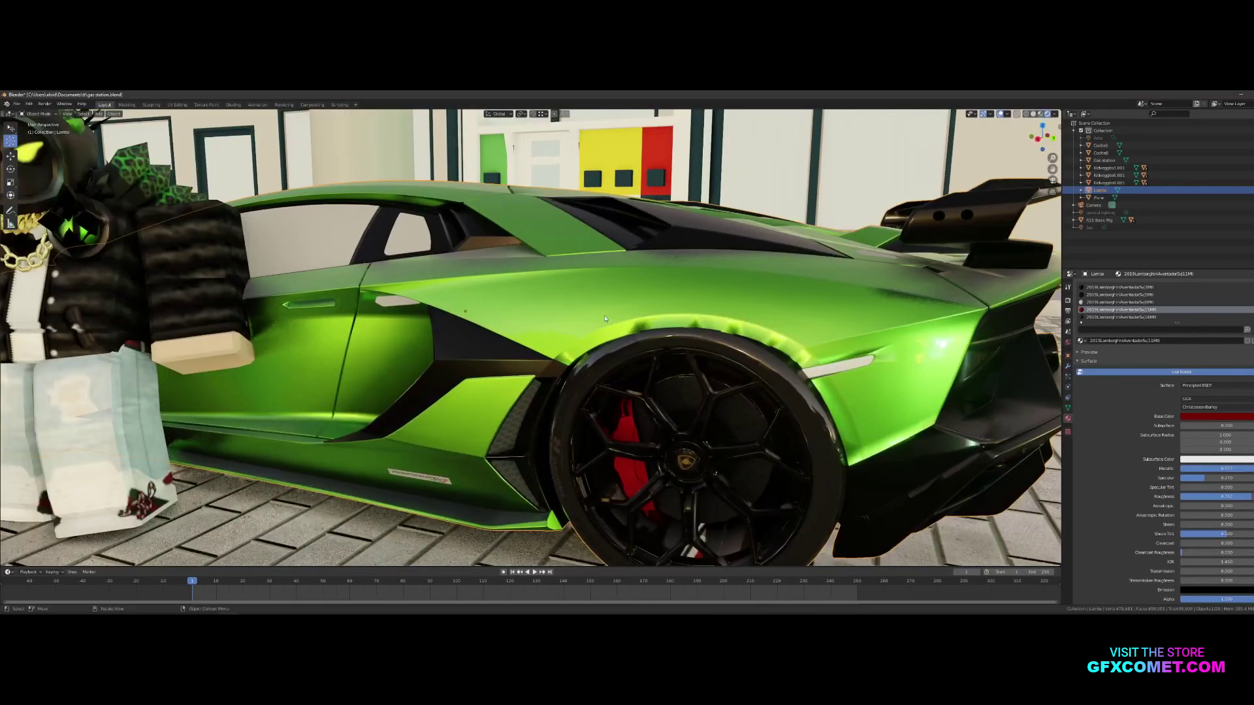
# Pick the glass material of the Lamborghini's side window and raise its transmission
pyautogui.hotkey('shift', '`')
pyautogui.press('s')
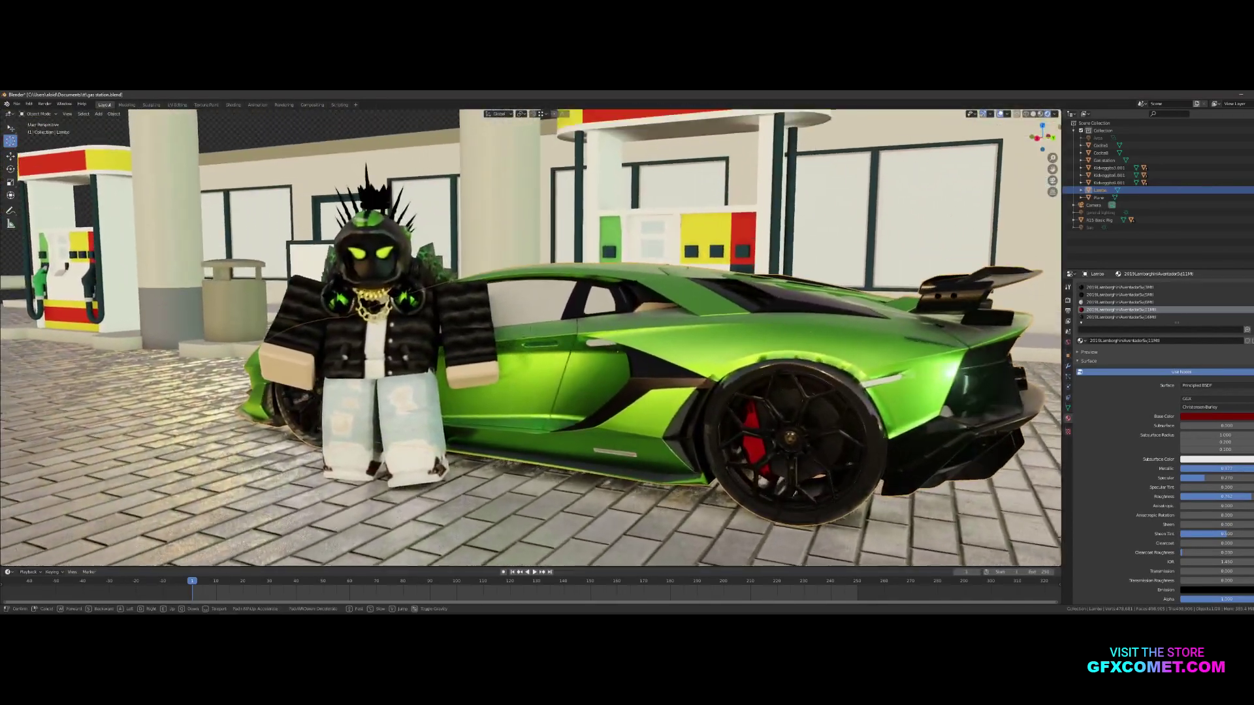
pyautogui.press('w')
pyautogui.click(609, 322)
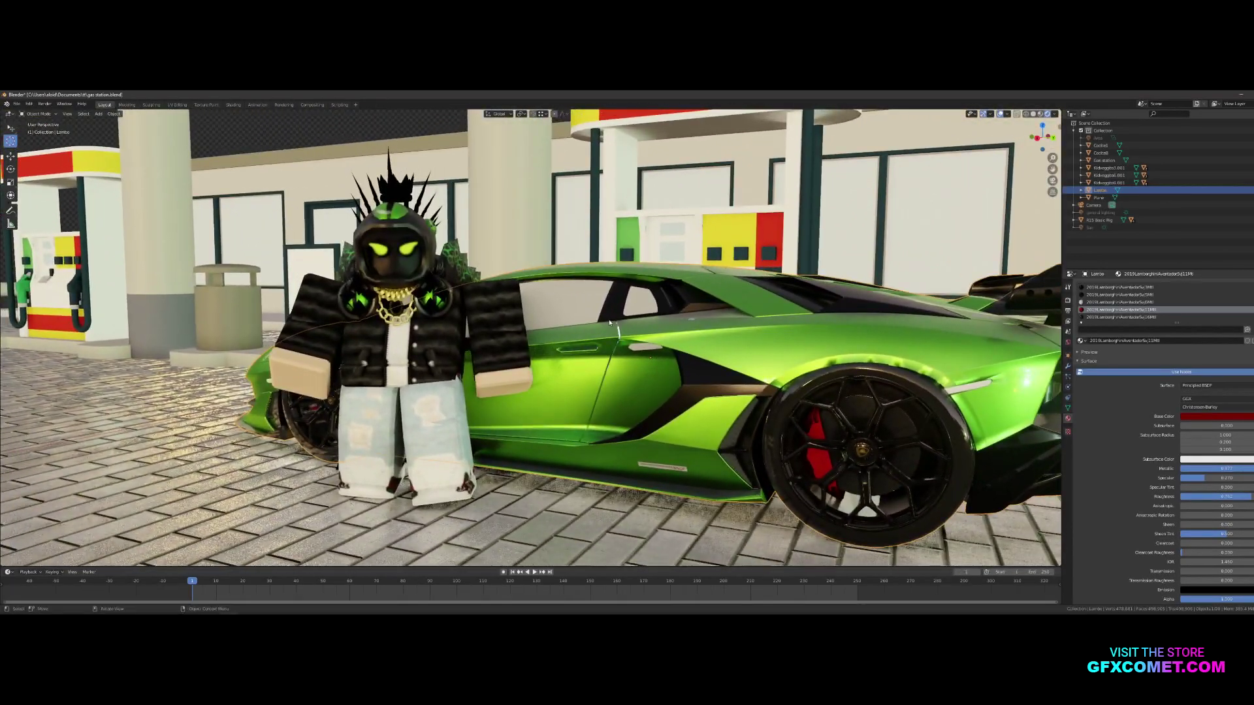
pyautogui.press('Tab')
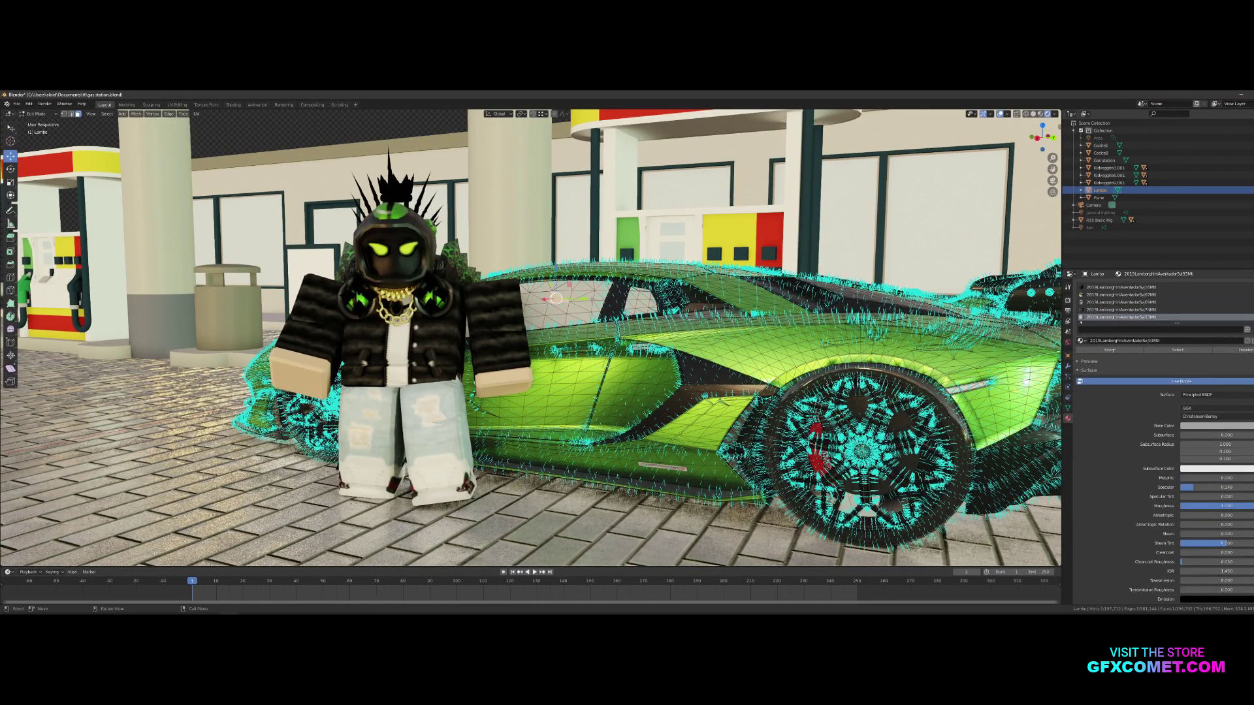
pyautogui.press('Tab')
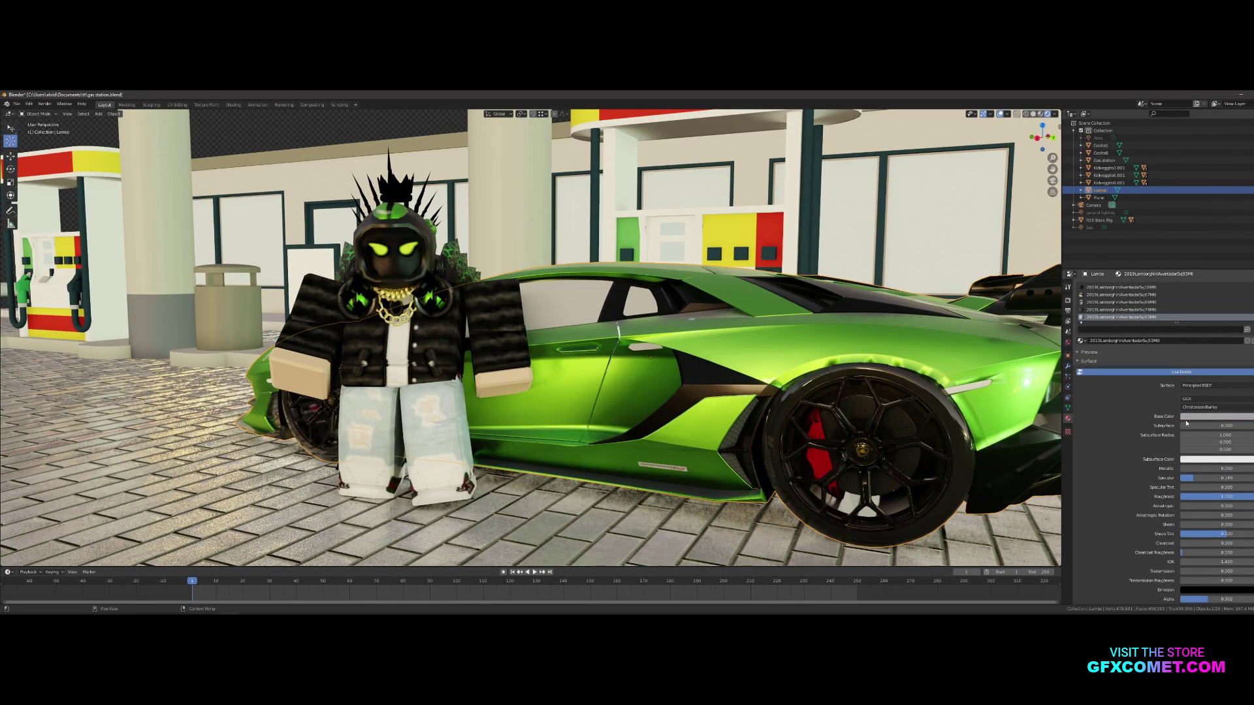
pyautogui.scroll(-2, 1118, 498)
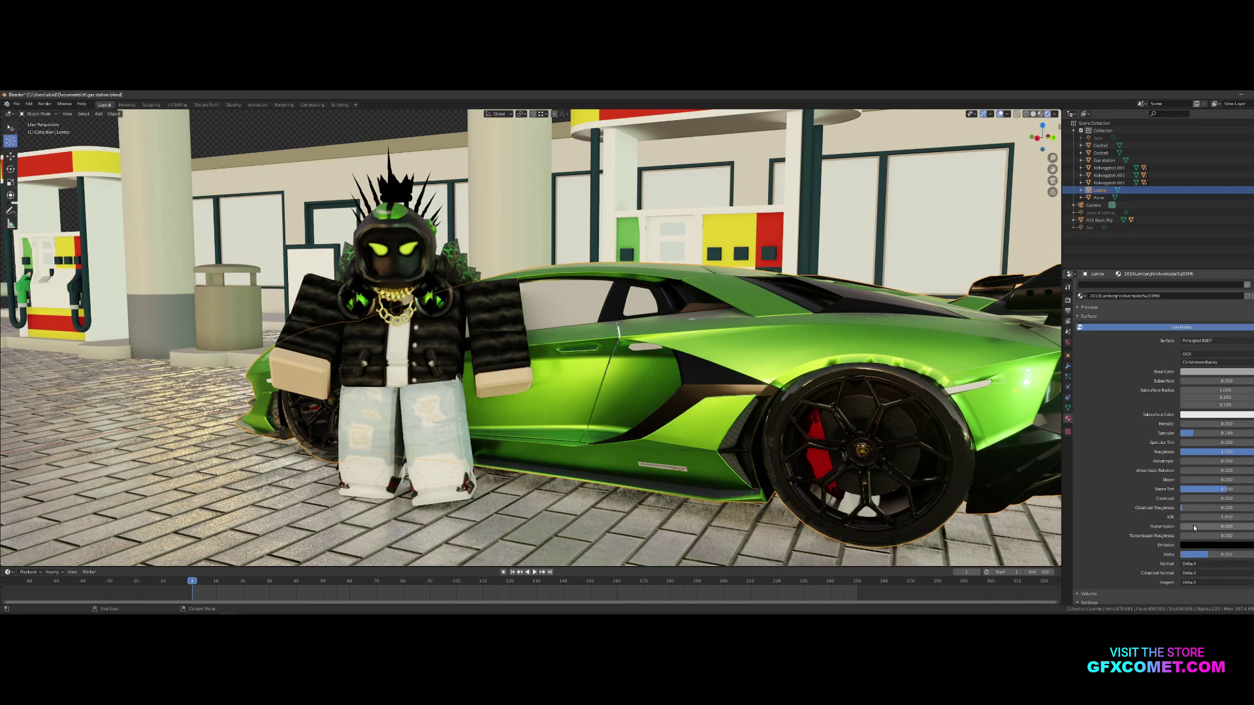
pyautogui.moveTo(1193, 526); pyautogui.dragTo(1219, 525)
pyautogui.scroll(-4, 1157, 507)
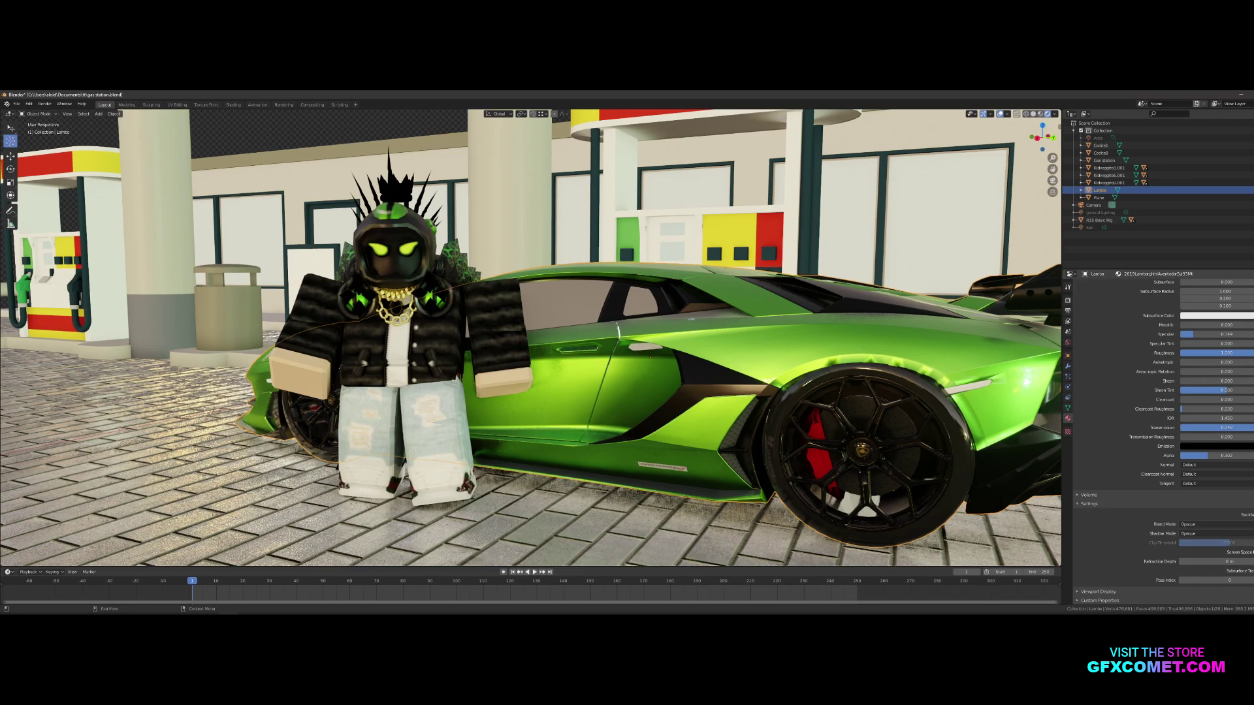
# Set both the blend mode and the shadow mode of the window glass material to Alpha Hashed
pyautogui.click(1205, 524)
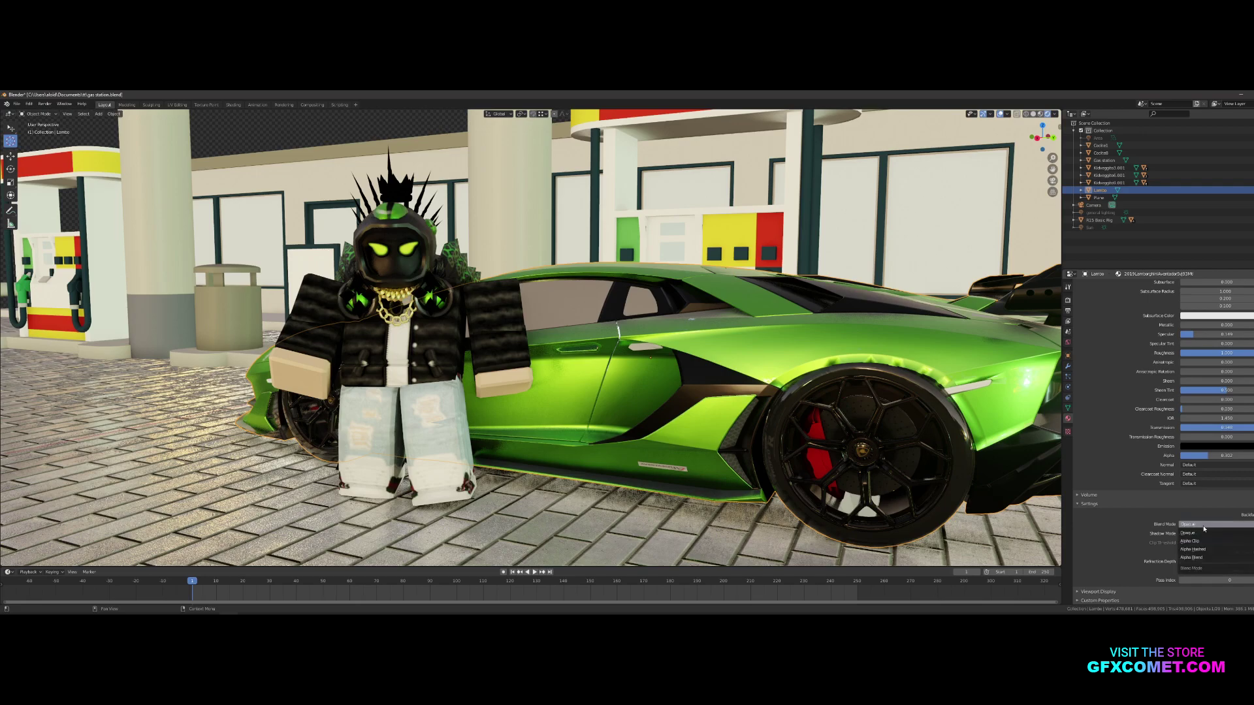
pyautogui.click(1208, 550)
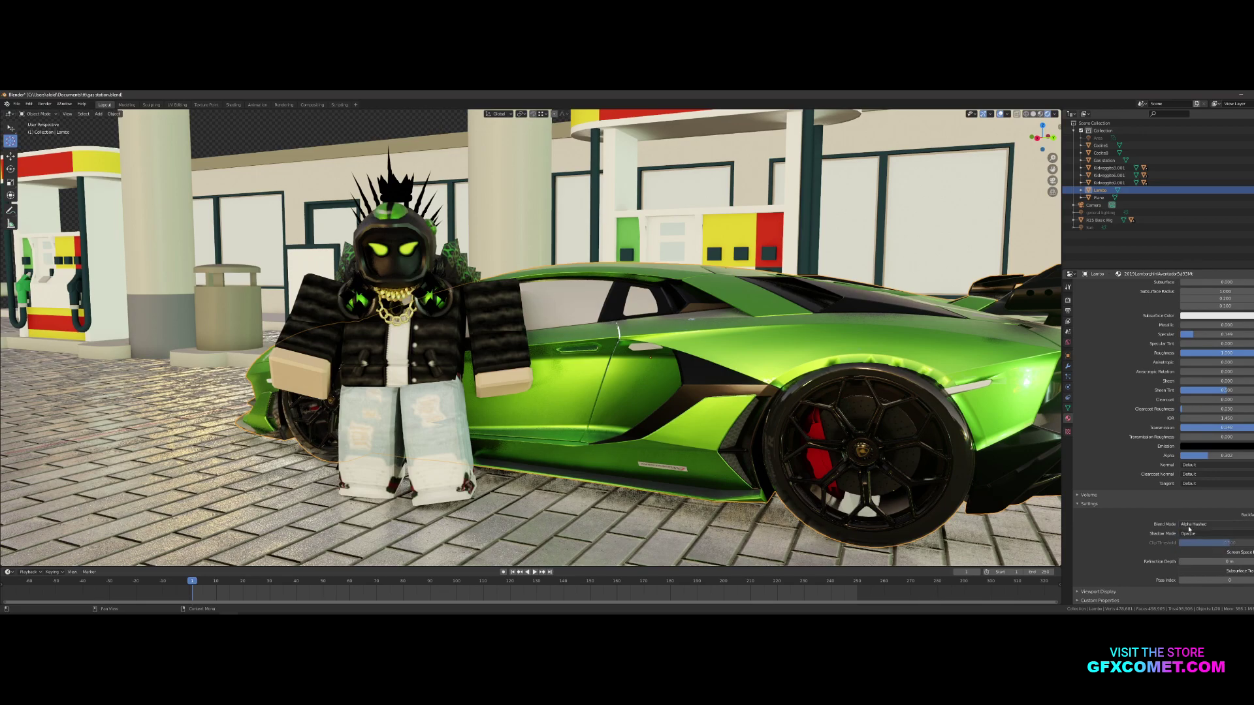
pyautogui.click(1192, 536)
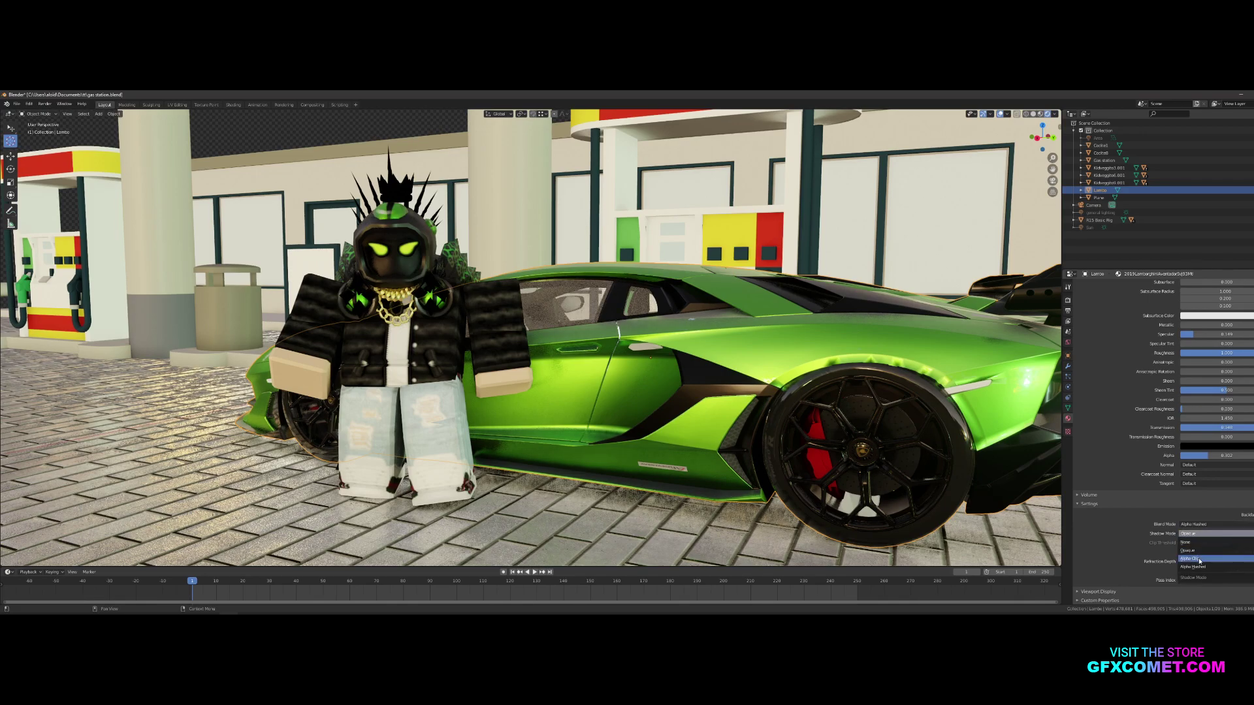
pyautogui.click(1199, 560)
pyautogui.click(1198, 534)
pyautogui.click(1202, 568)
# Examine the window glass up close and look around the steering wheel and dashboard inside the Lamborghini
pyautogui.hotkey('shift', '`')
pyautogui.press('w')
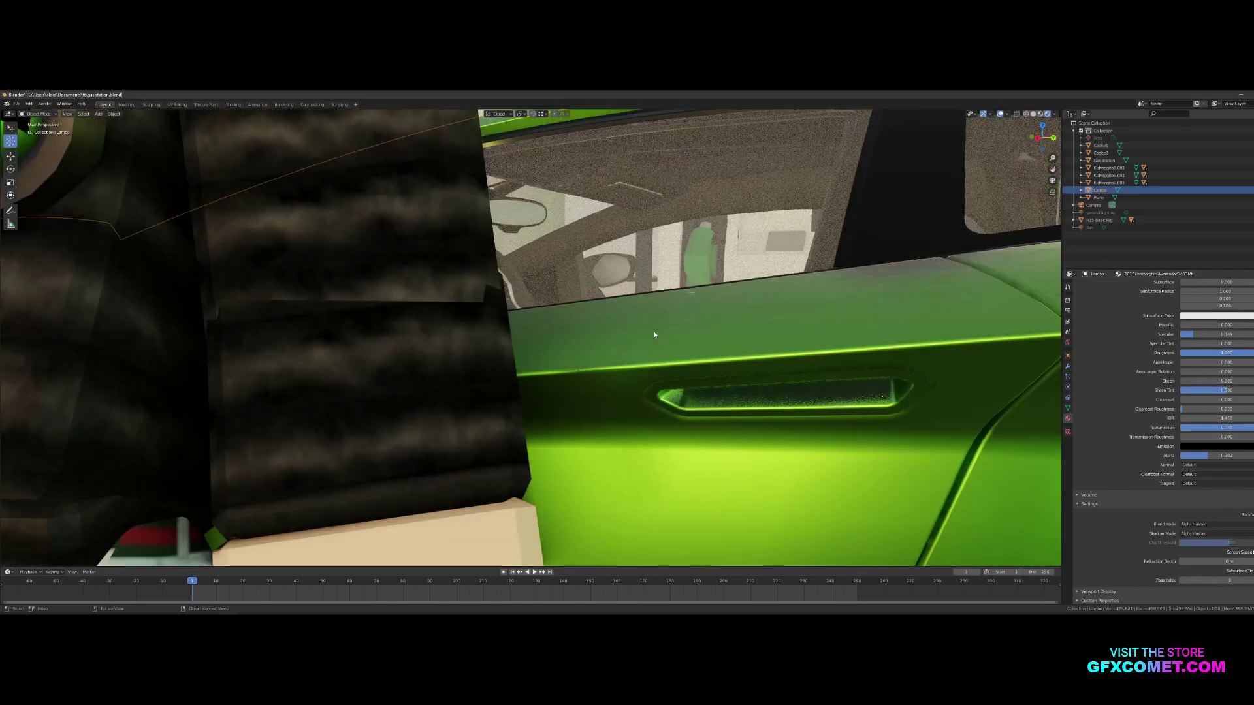
pyautogui.press('w')
pyautogui.press('s')
pyautogui.press('w')
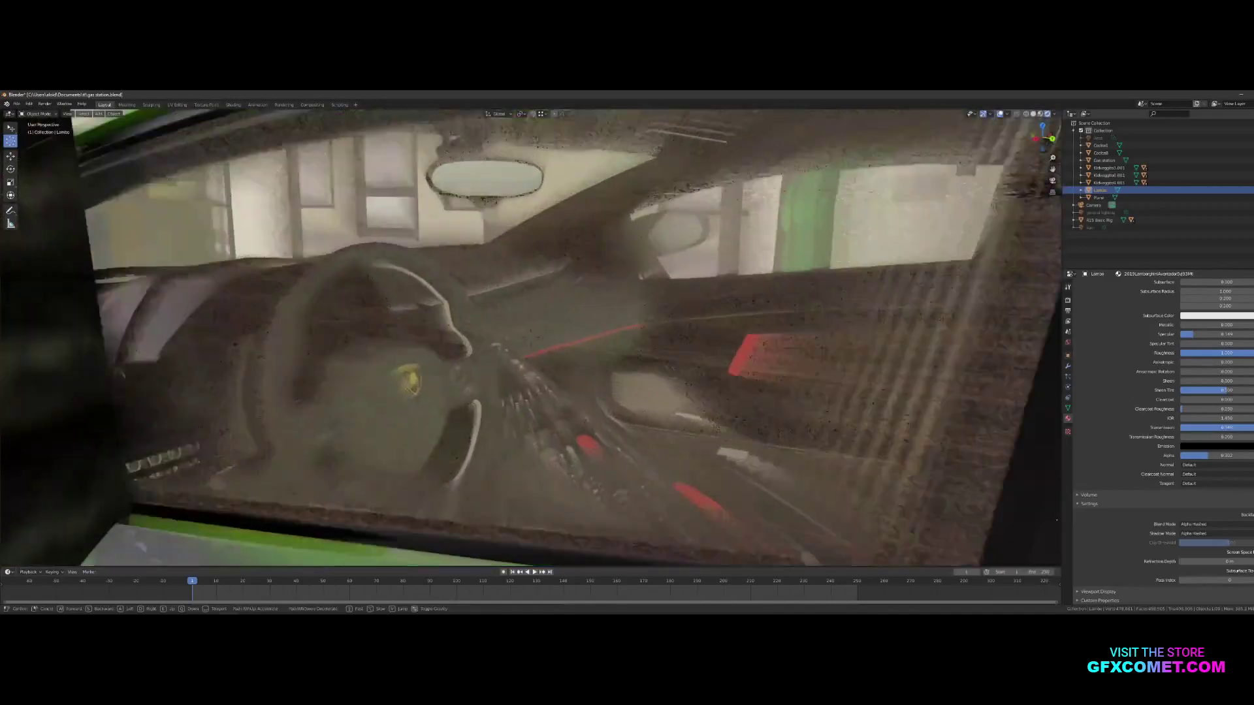
pyautogui.press('s')
pyautogui.press('w')
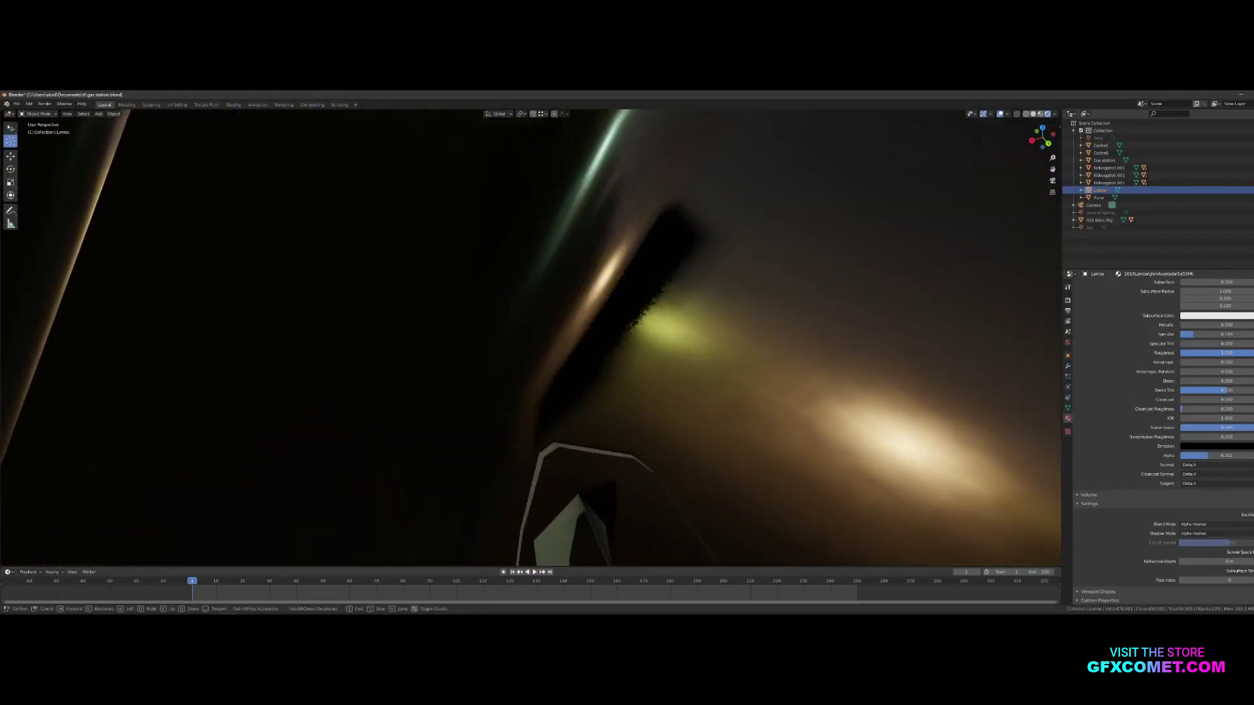
pyautogui.press('s')
pyautogui.press('s')
pyautogui.click(532, 340)
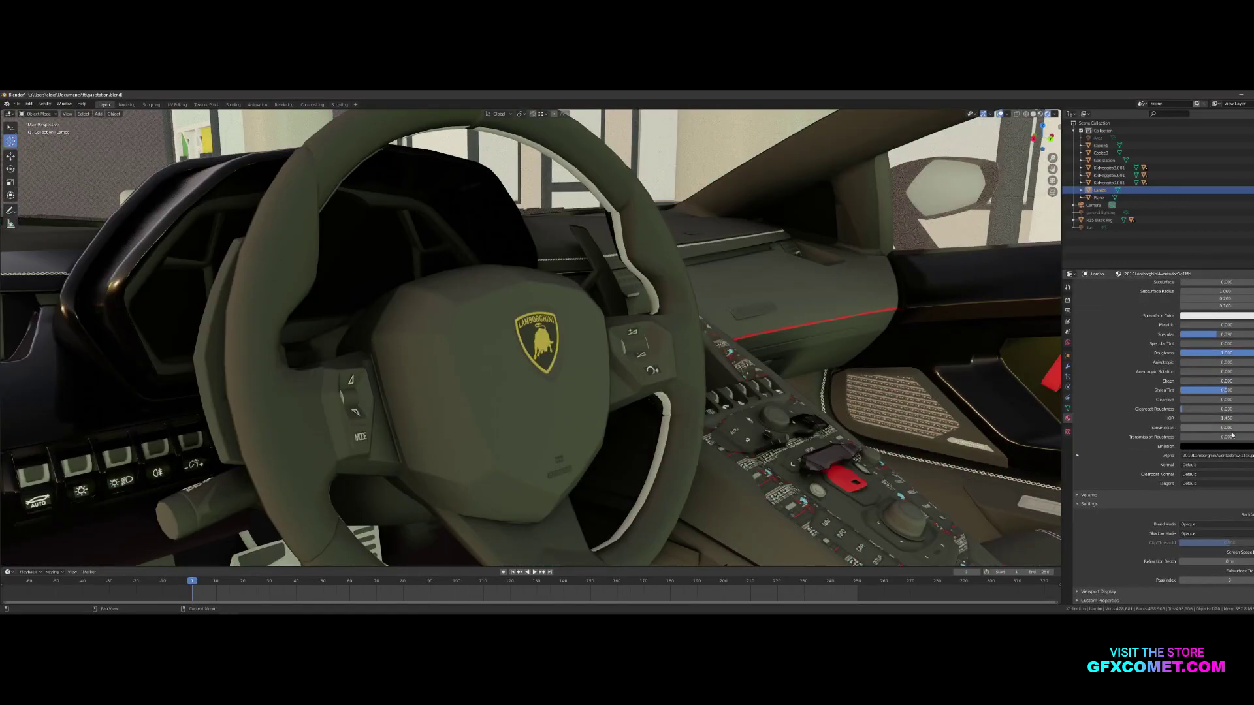
# Make the car's interior trim material metallic, adjusting its specular value and slightly lowering its roughness
pyautogui.scroll(3, 1214, 386)
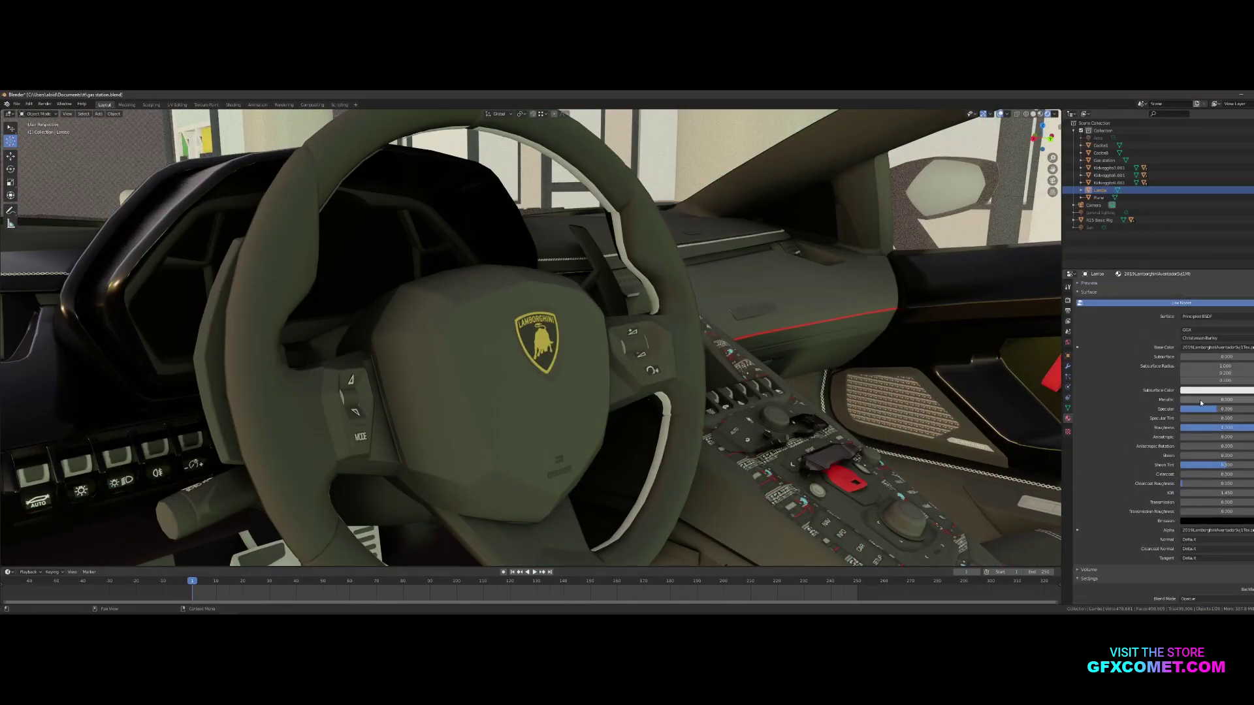
pyautogui.moveTo(1200, 399); pyautogui.dragTo(1251, 400)
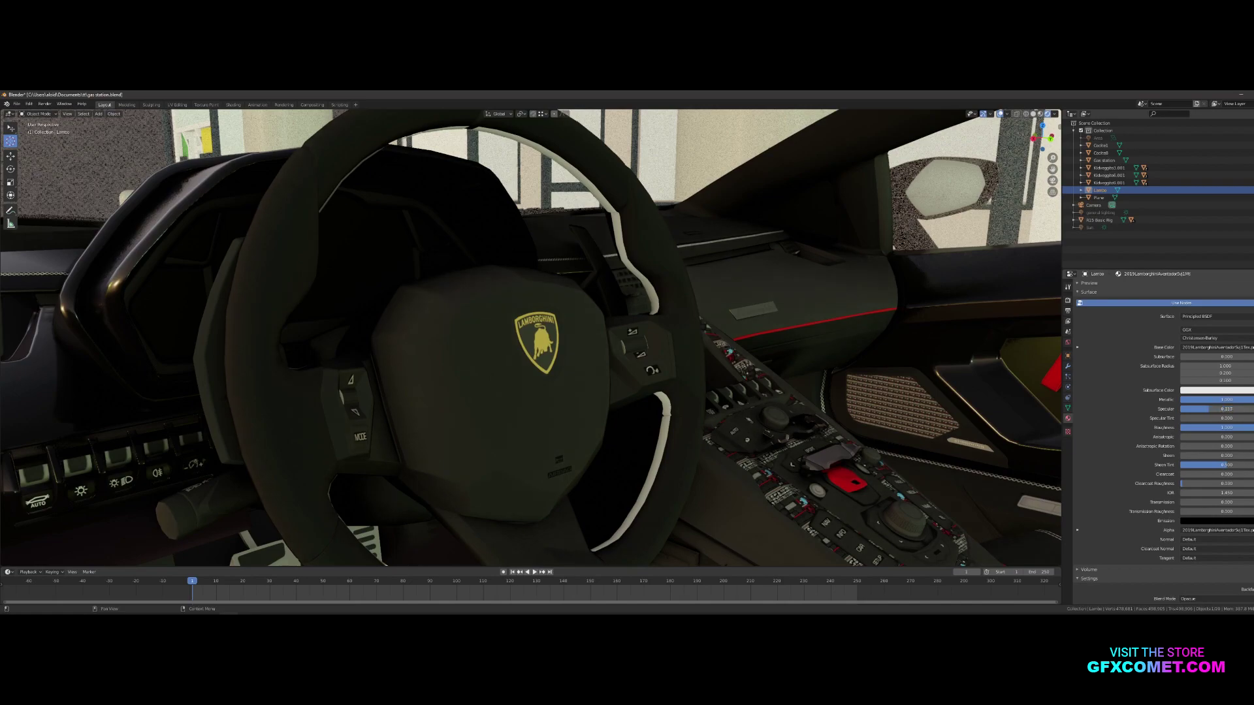
pyautogui.moveTo(1250, 428)
pyautogui.mouseDown()
pyautogui.moveTo(1183, 427)
pyautogui.moveTo(1251, 428)
pyautogui.mouseUp()
# Look over the seats and pick the steering wheel's emblem to check its material
pyautogui.hotkey('shift', '`')
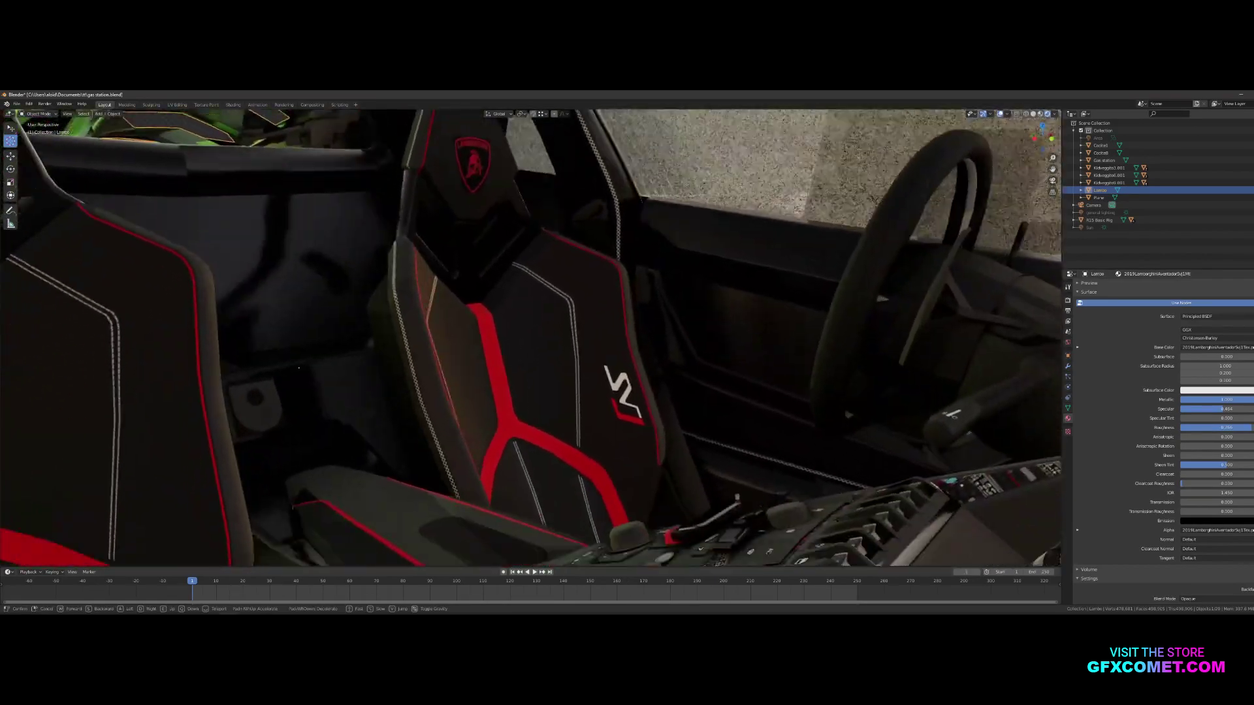
pyautogui.press('w')
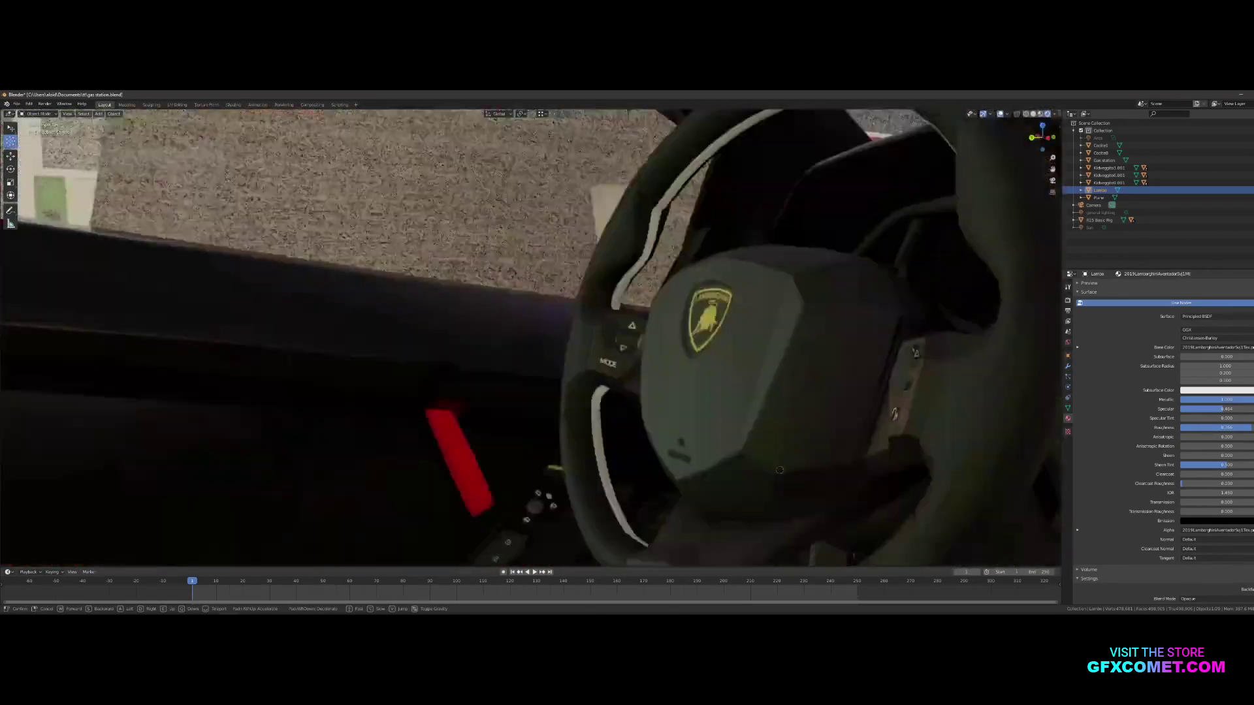
pyautogui.press('Return')
pyautogui.press('Tab')
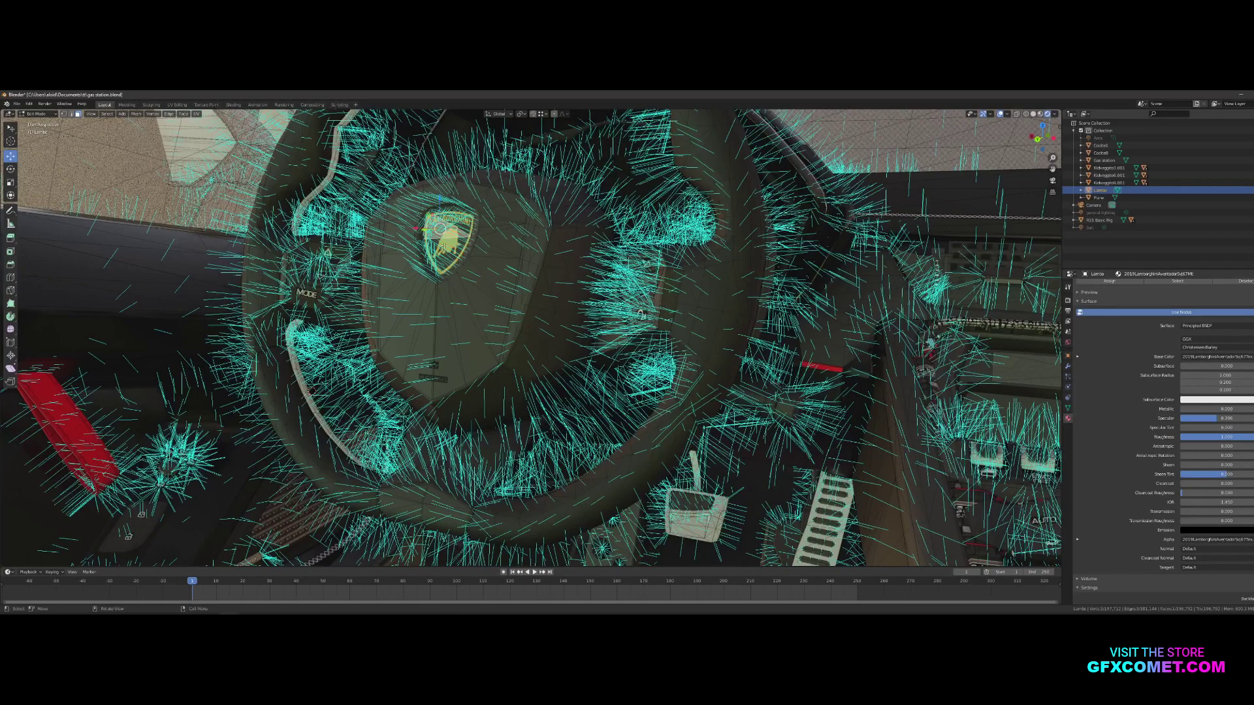
pyautogui.press('Tab')
# Check the materials around the pedals, centre console and red start button by picking faces on them
pyautogui.hotkey('shift', '`')
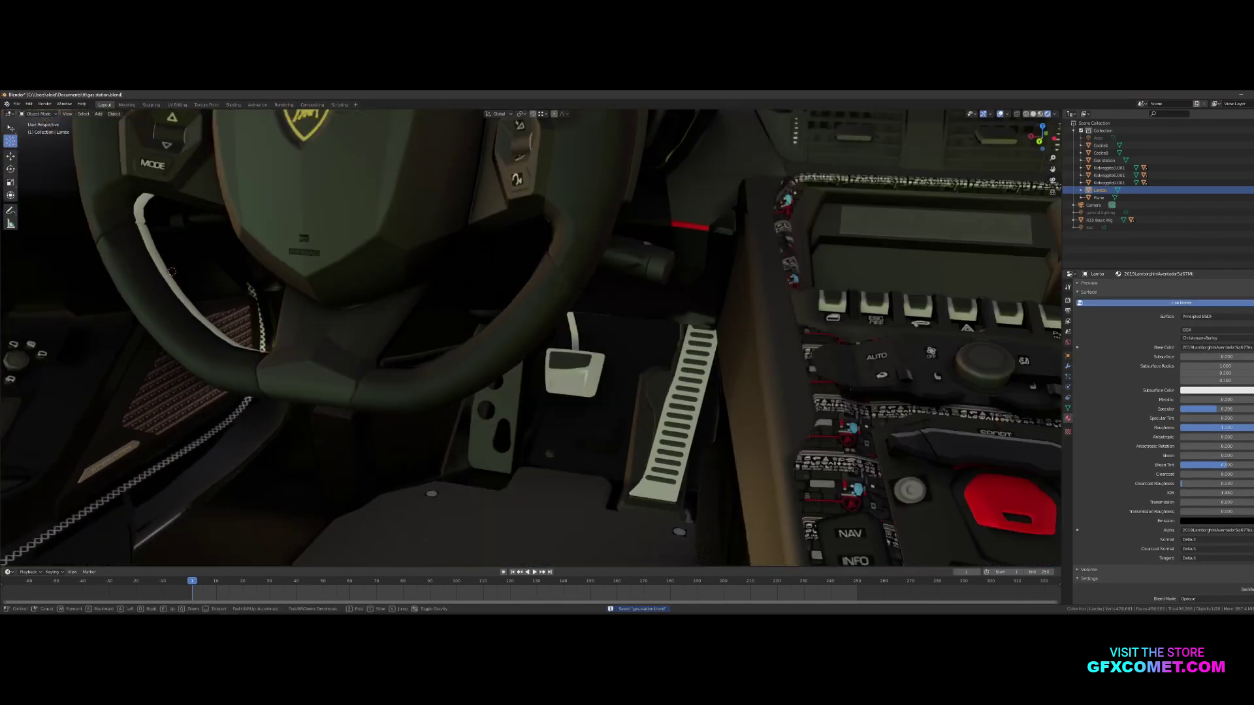
pyautogui.click(544, 369)
pyautogui.press('Tab')
pyautogui.press('Tab')
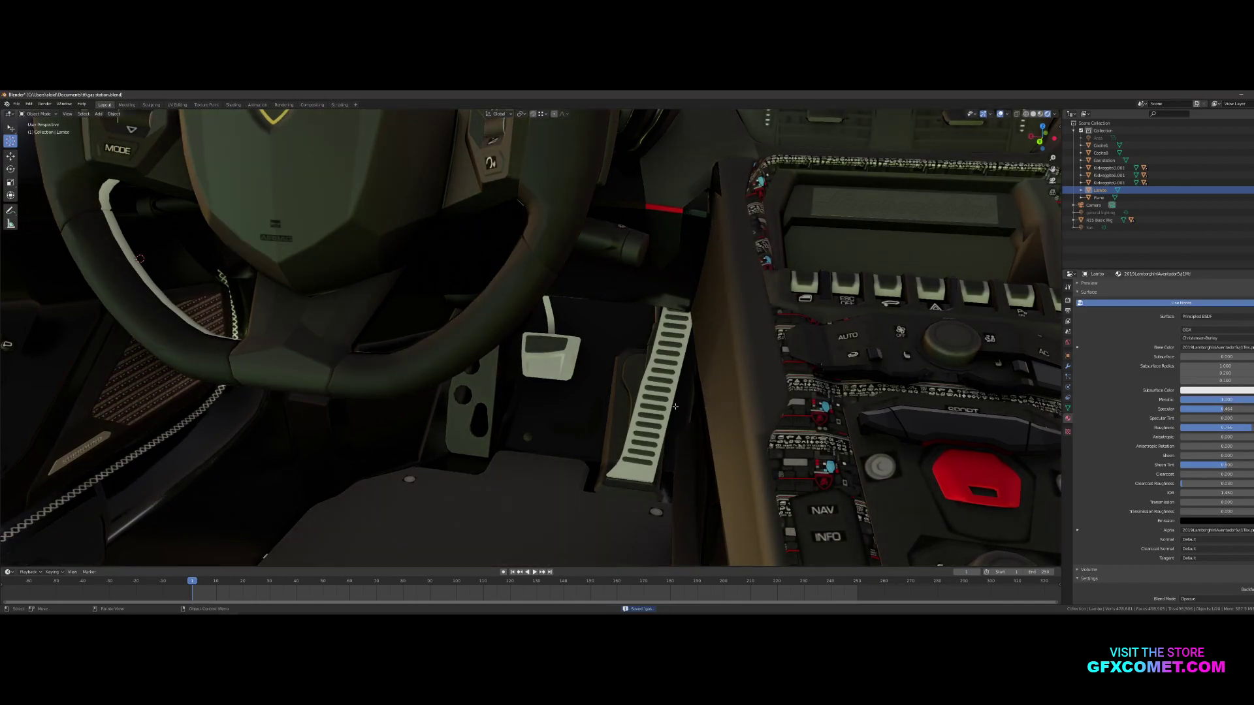
pyautogui.press('Tab')
pyautogui.click(808, 416)
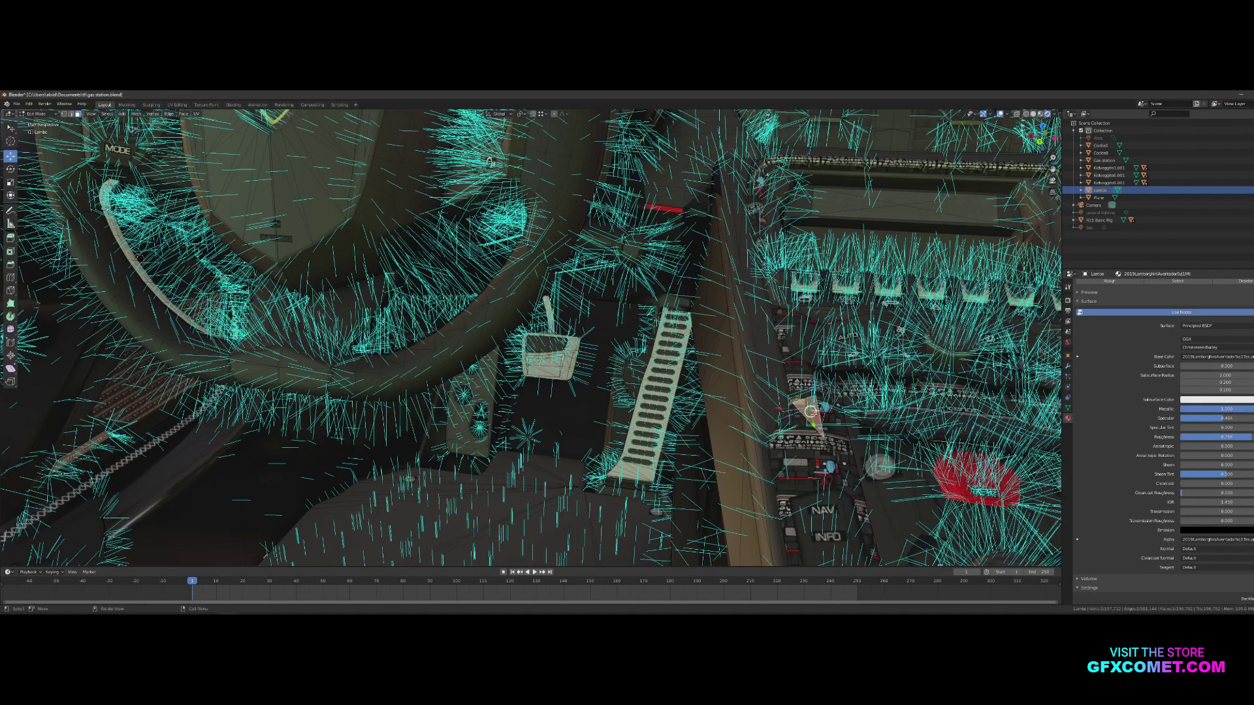
pyautogui.press('Tab')
pyautogui.moveTo(487, 339); pyautogui.dragTo(531, 340, button='middle')
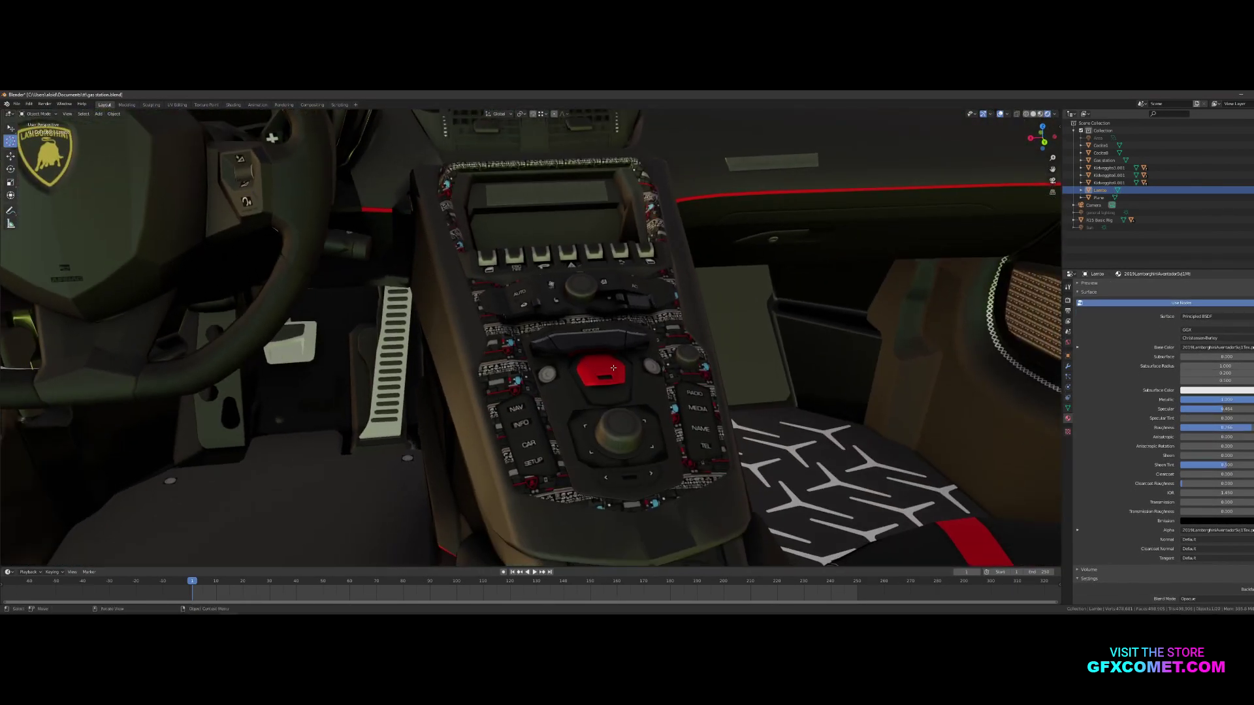
pyautogui.press('Tab')
pyautogui.press('Tab')
# Raise the render and viewport sample counts while viewing the side window from the driver's seat
pyautogui.hotkey('shift', '`')
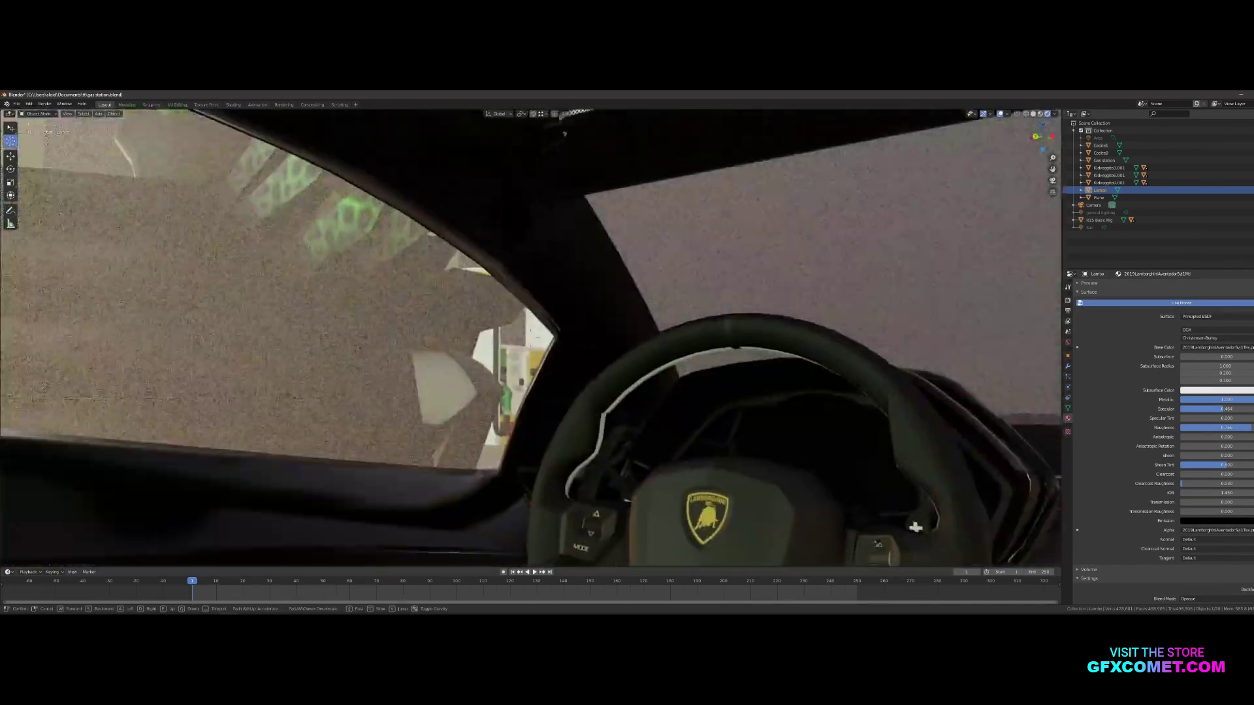
pyautogui.click(530, 337)
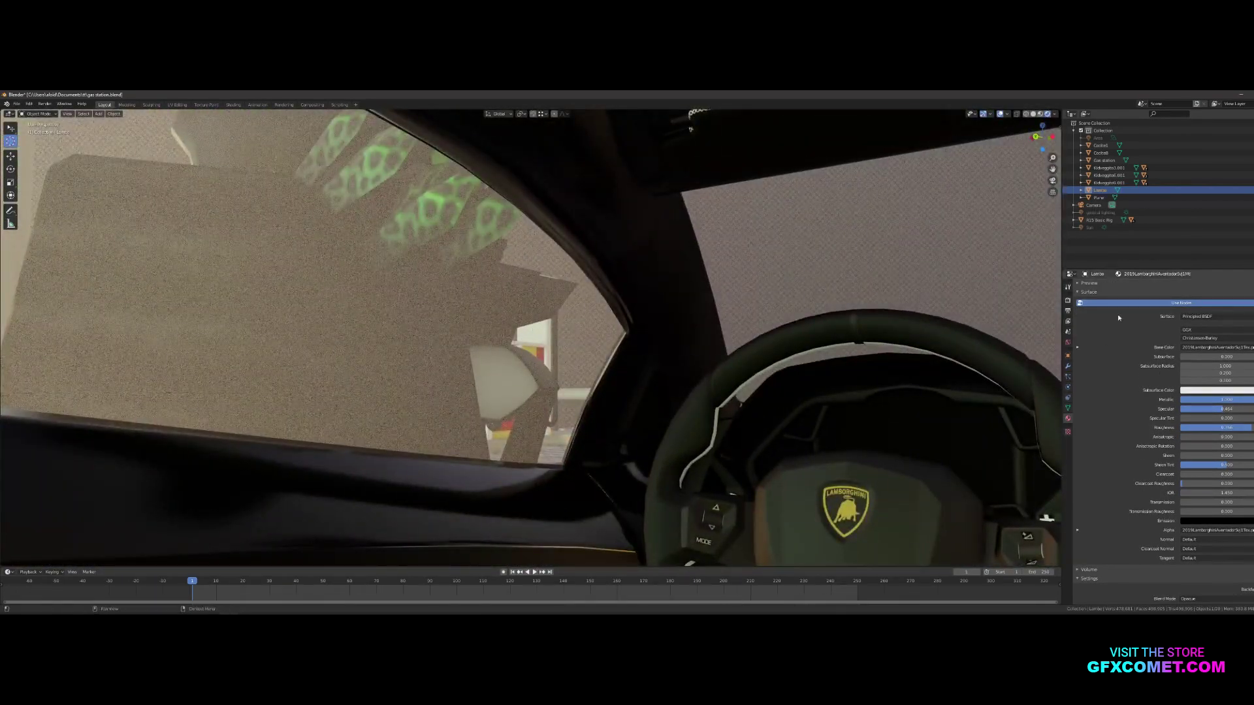
pyautogui.click(1069, 301)
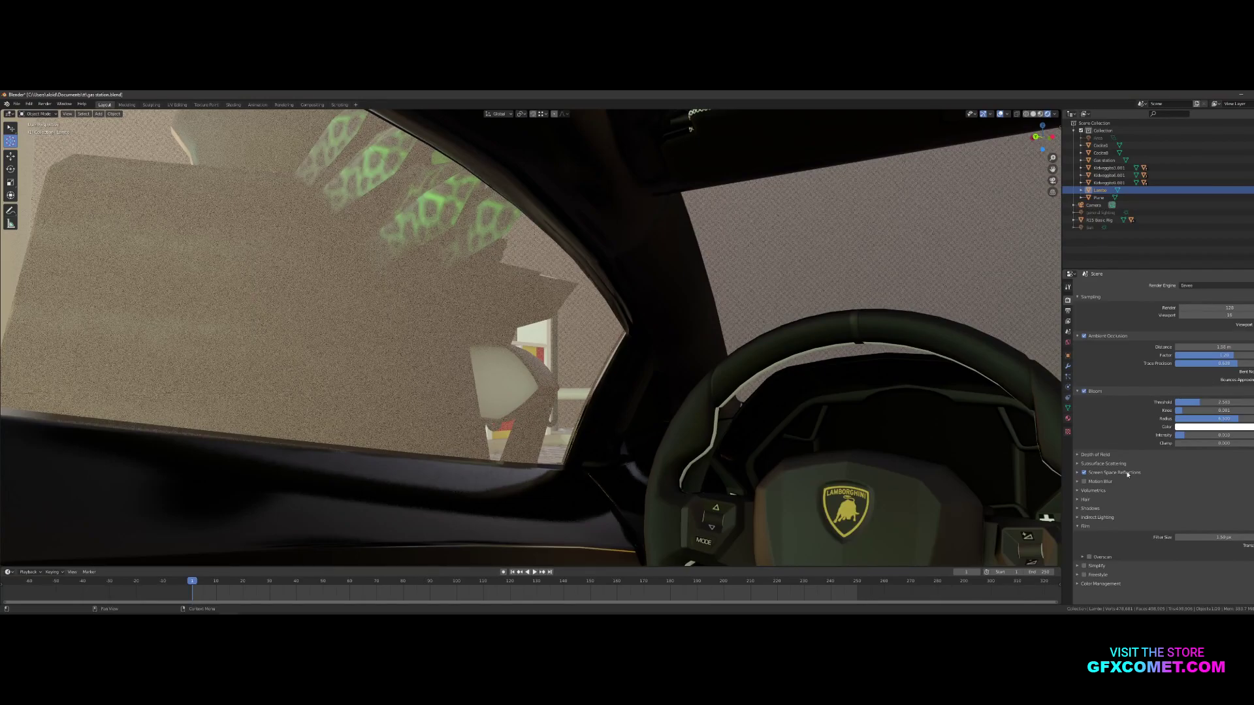
pyautogui.moveTo(1217, 307); pyautogui.dragTo(1250, 314)
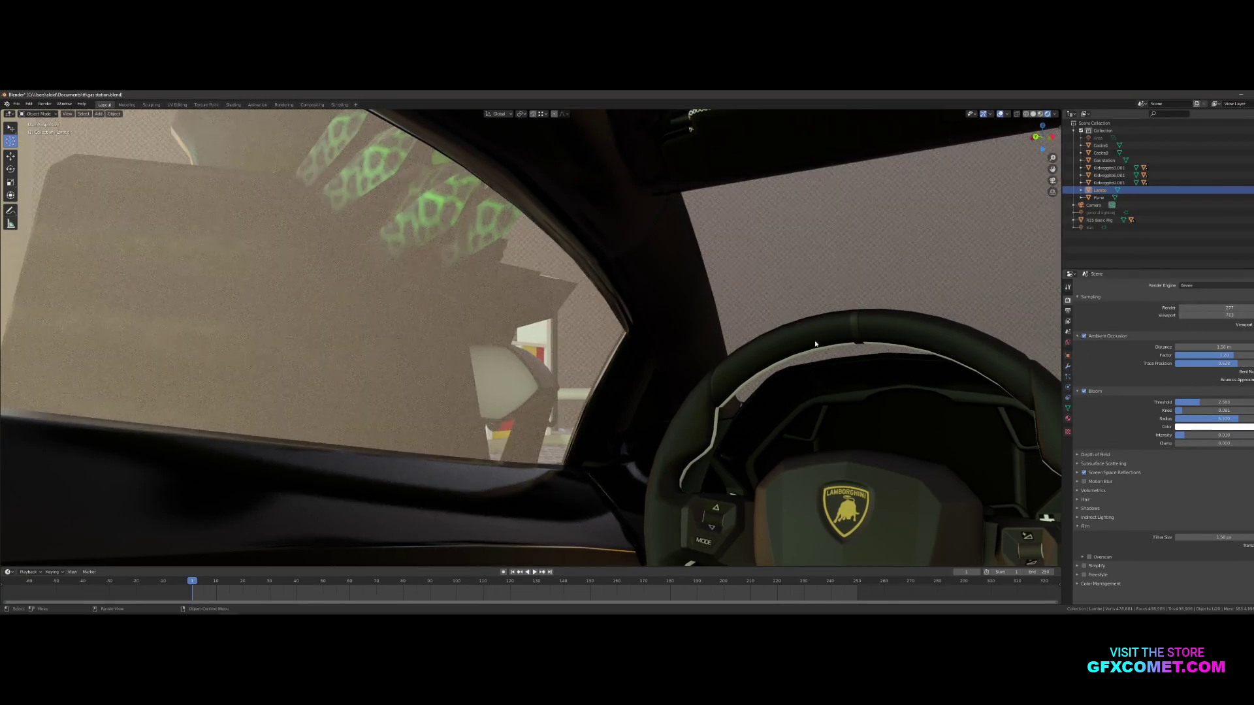
# Set the window glass material's metallic value to 1.000 and check the side window from inside the cabin
pyautogui.press('Tab')
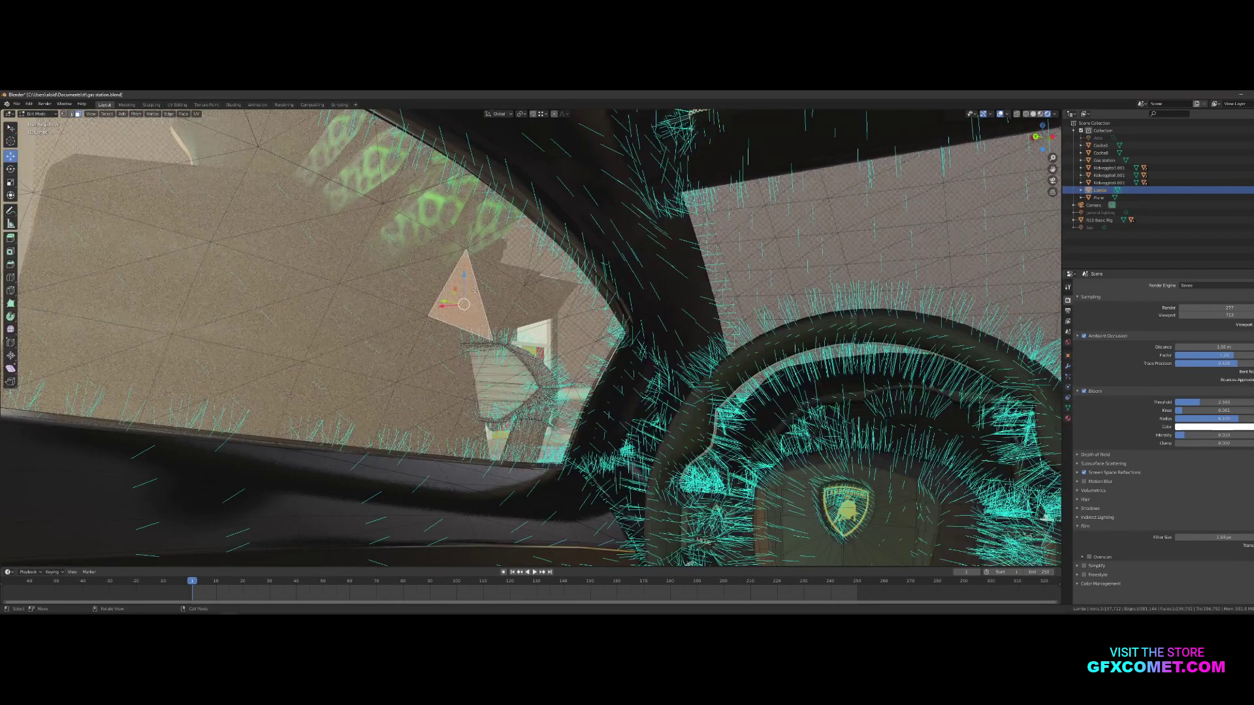
pyautogui.press('Tab')
pyautogui.click(1068, 420)
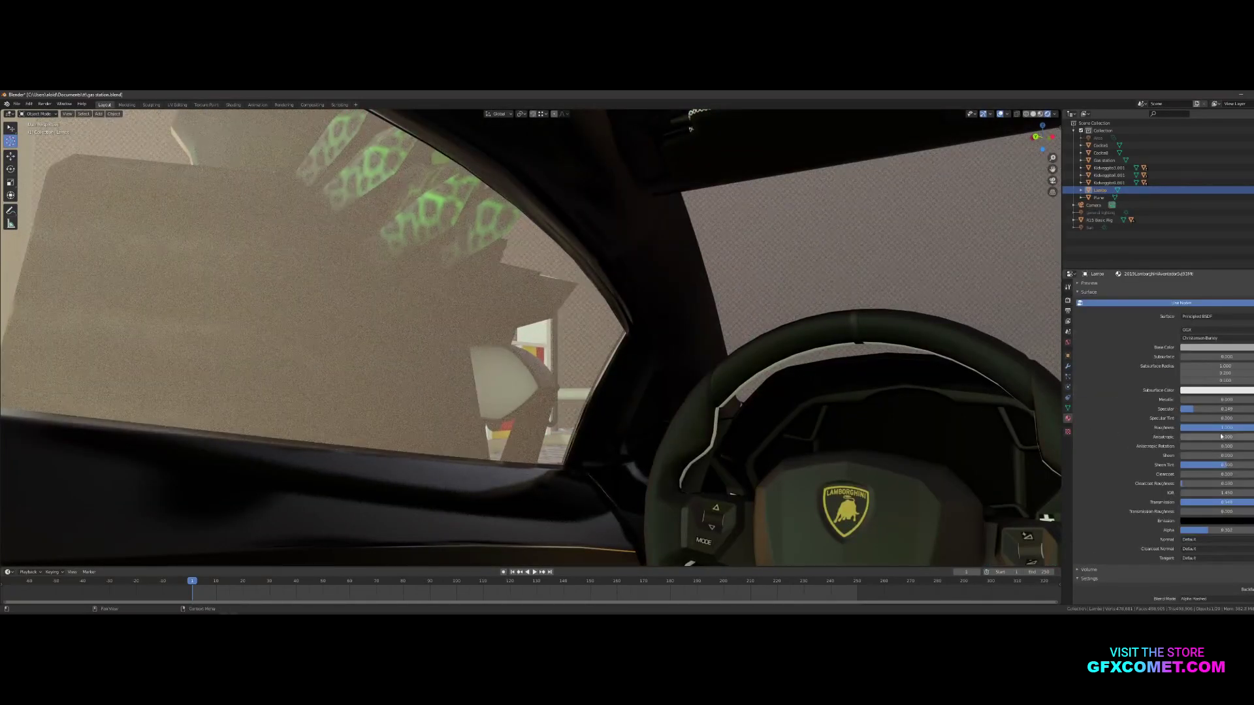
pyautogui.moveTo(1204, 399); pyautogui.dragTo(1244, 399)
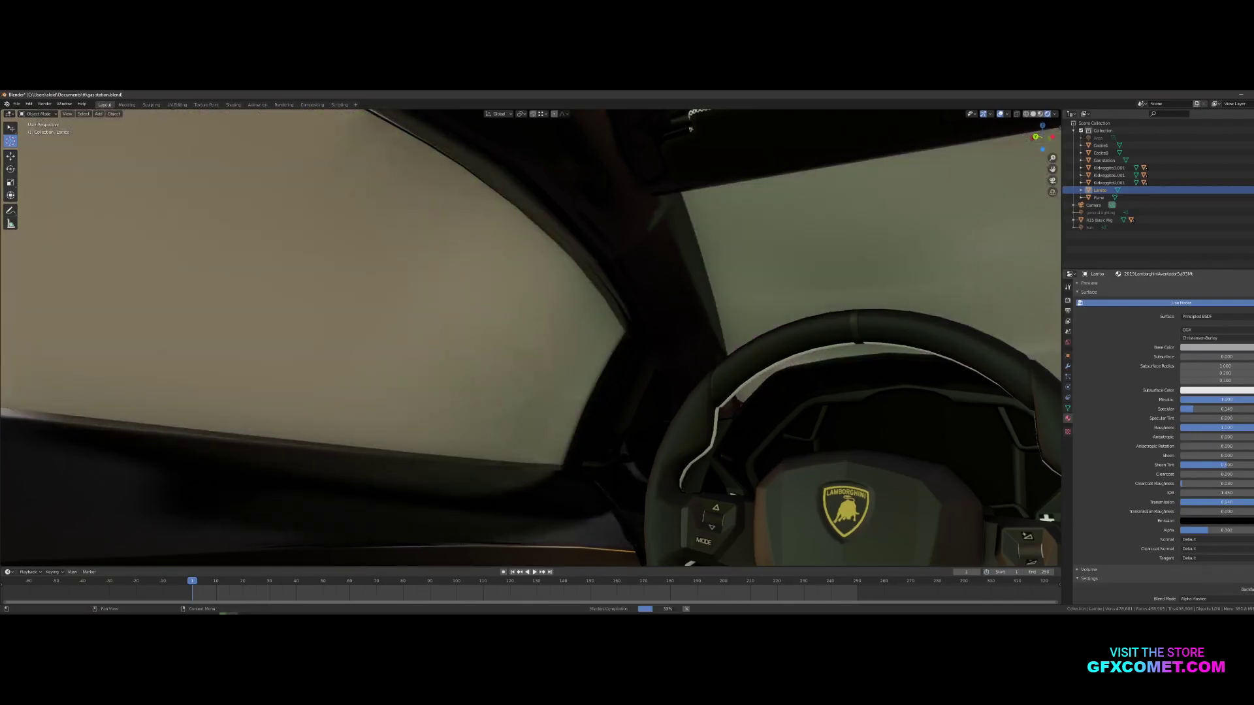
pyautogui.hotkey('shift', '`')
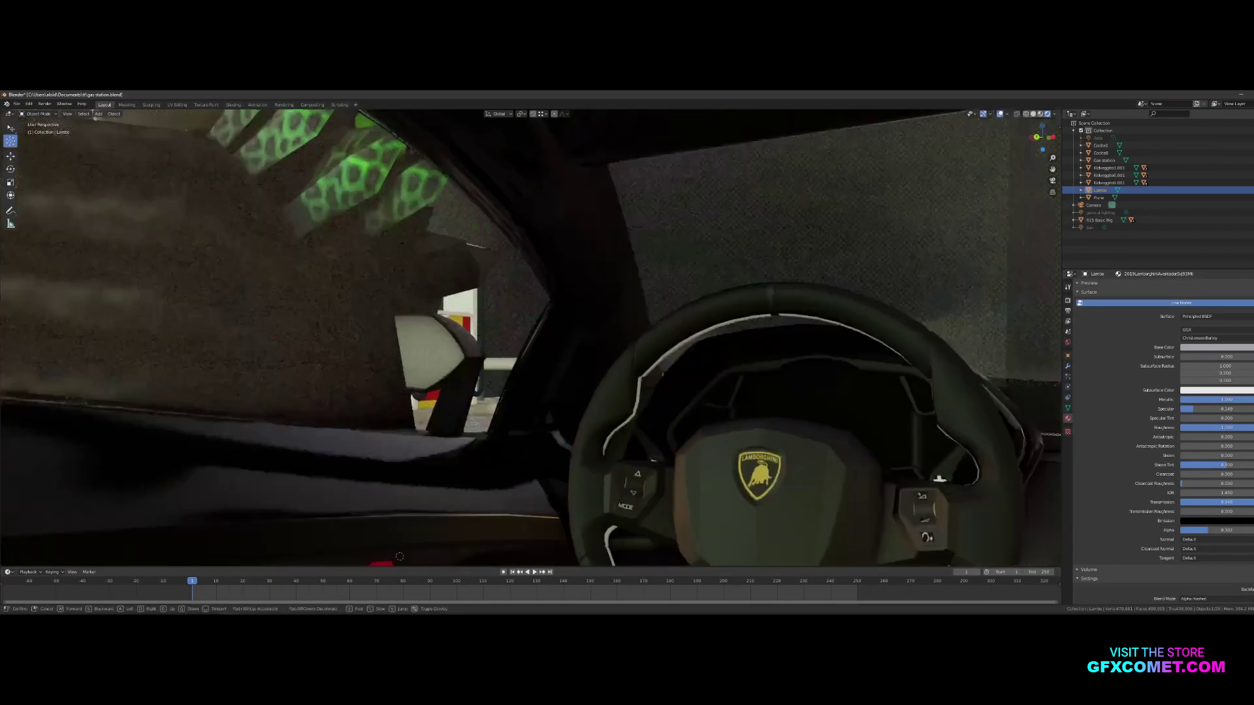
pyautogui.press('d')
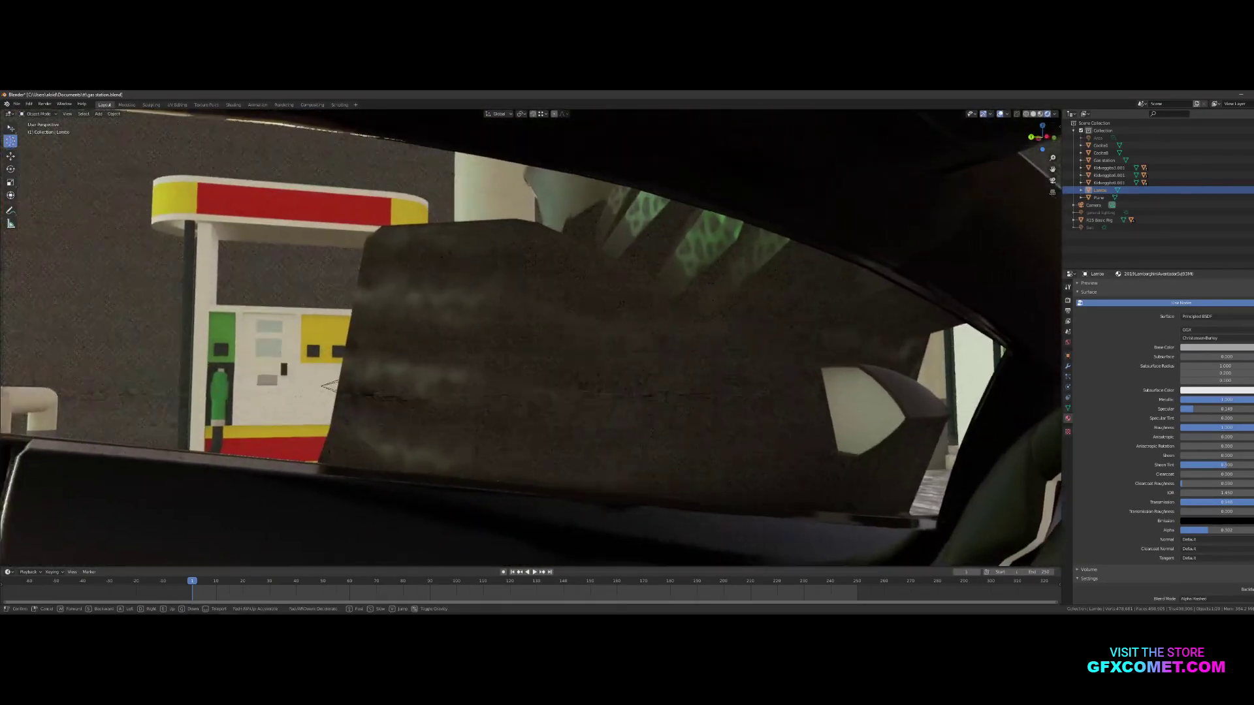
pyautogui.press('w')
pyautogui.press('s')
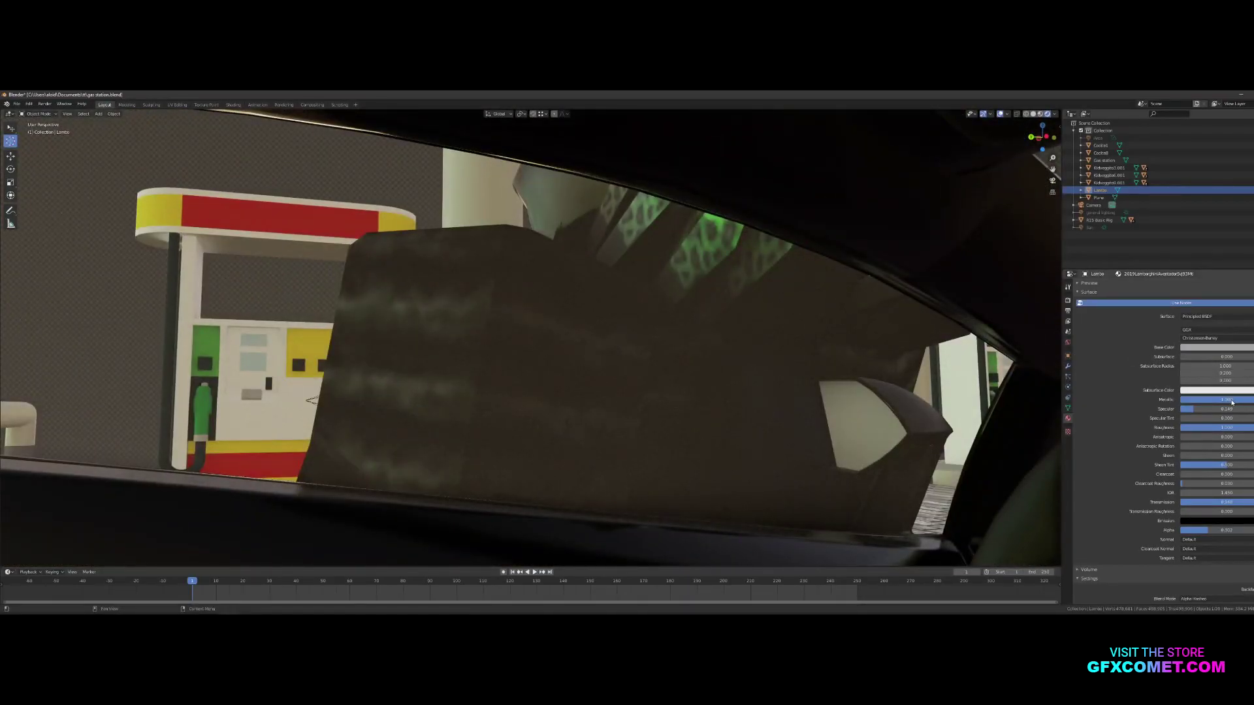
# Set the glass material's metallic, specular and roughness values to 0 and view the windows around the cabin
pyautogui.moveTo(1232, 403); pyautogui.dragTo(1182, 430)
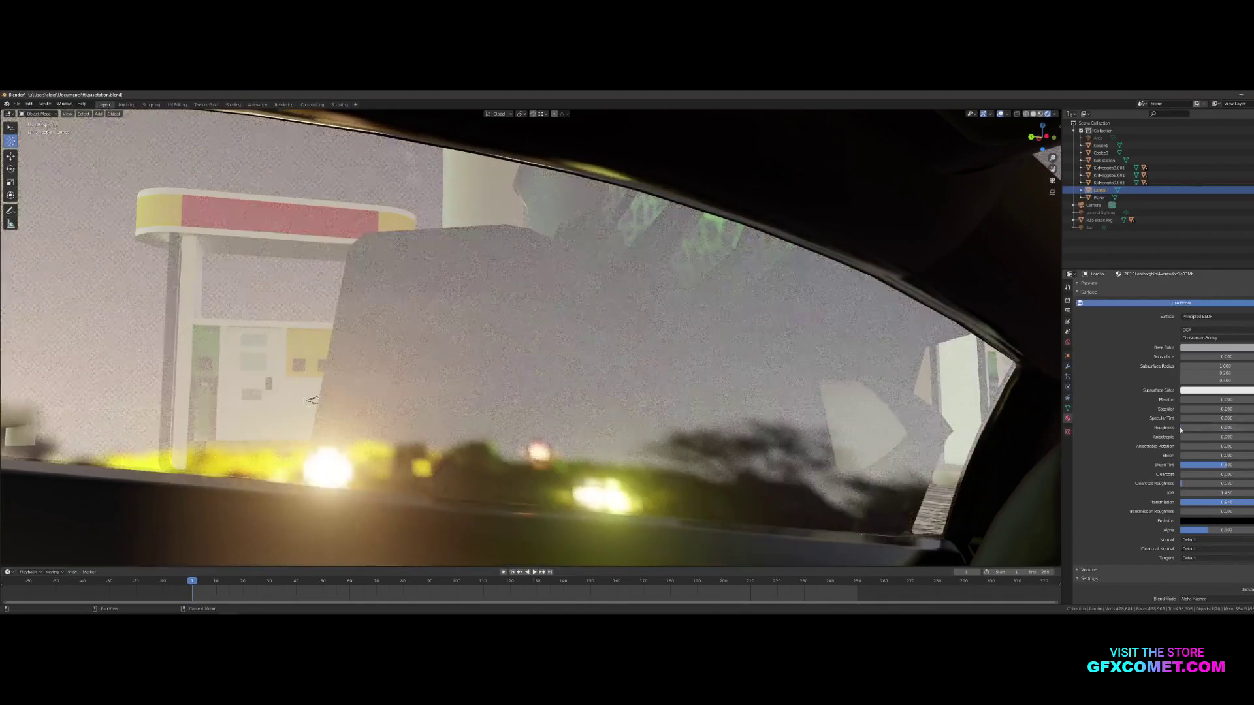
pyautogui.hotkey('shift', '`')
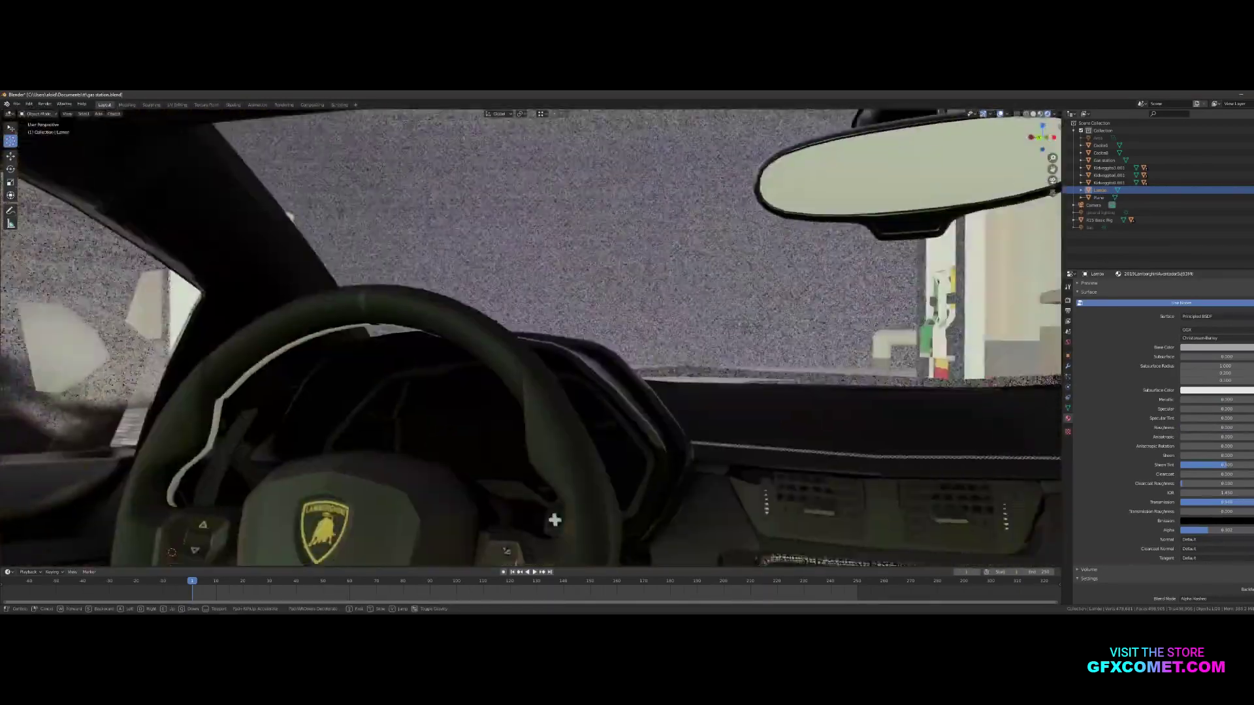
pyautogui.press('w')
pyautogui.press('s')
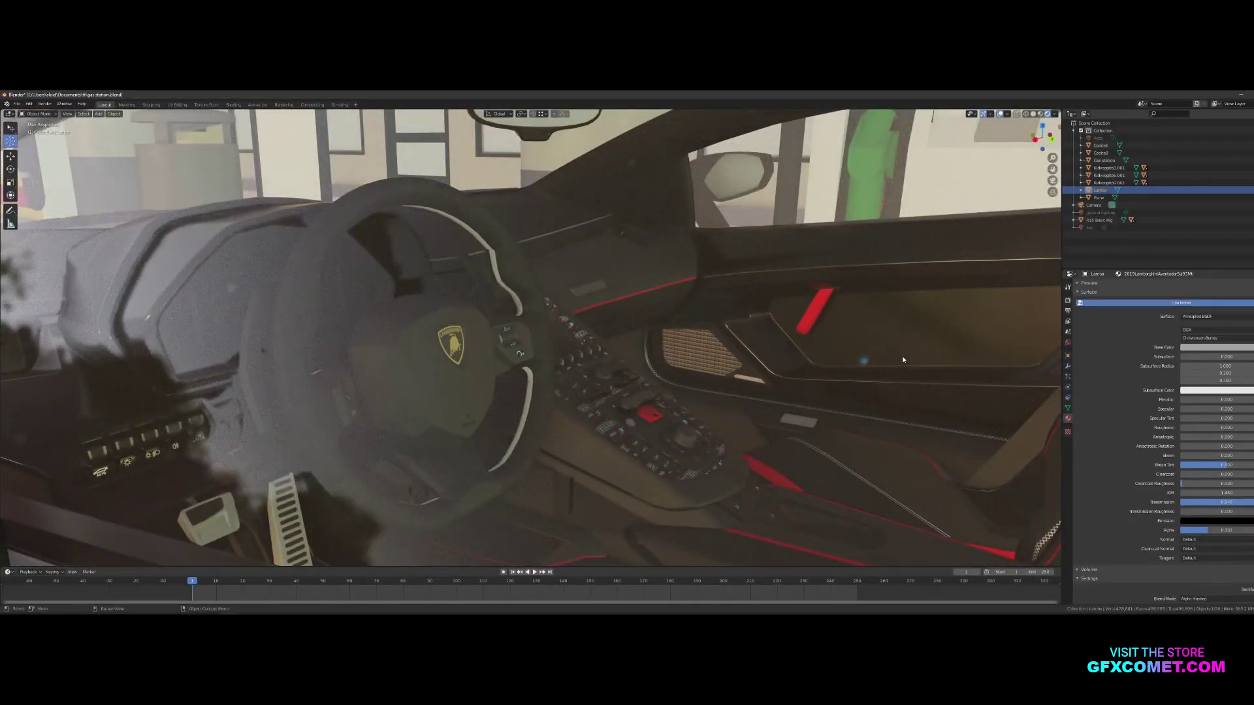
# Raise the glass's metallic value, set its specular to 1.000, and save the file while viewing the car from outside
pyautogui.hotkey('shift', '`')
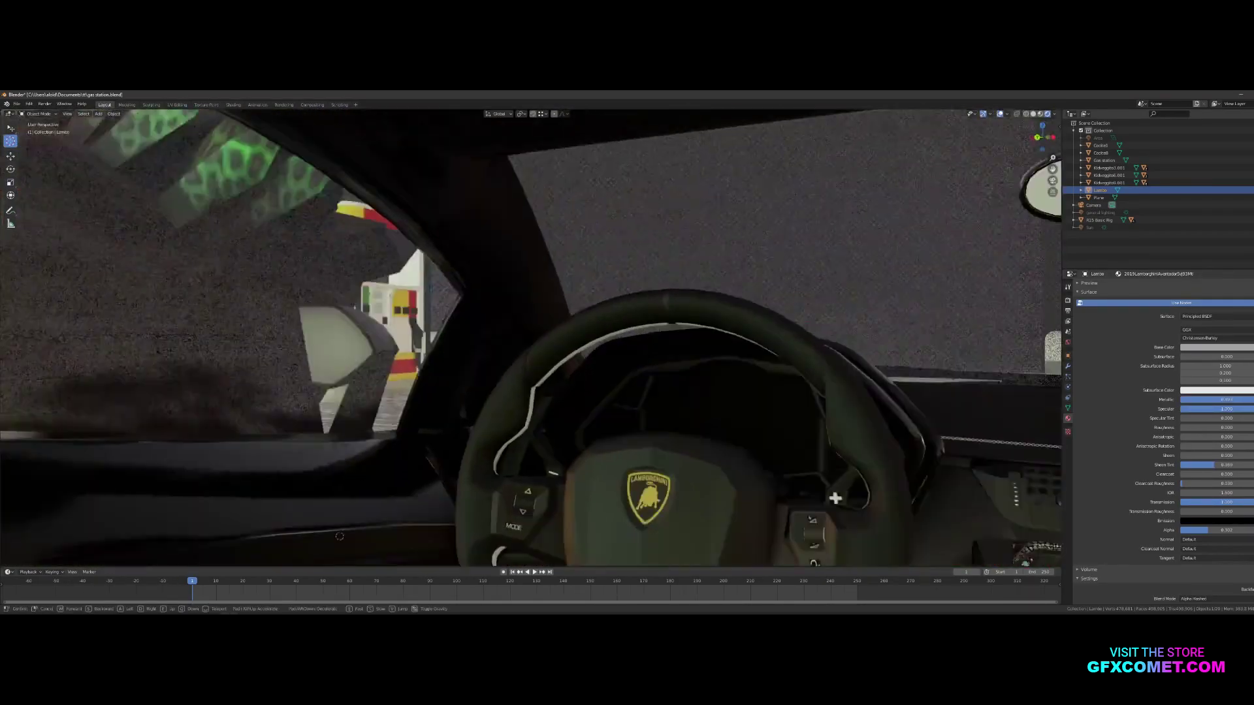
pyautogui.press('w')
pyautogui.press('s')
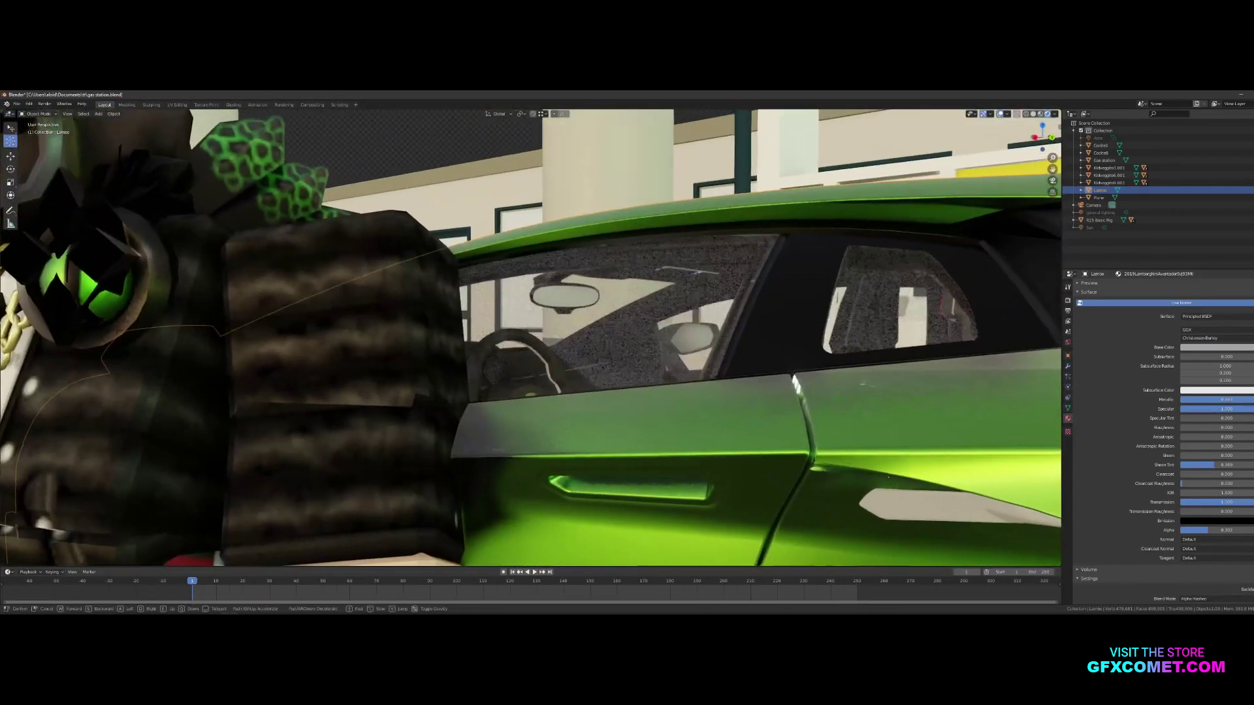
pyautogui.click(570, 333)
pyautogui.hotkey('ctrl', 's')
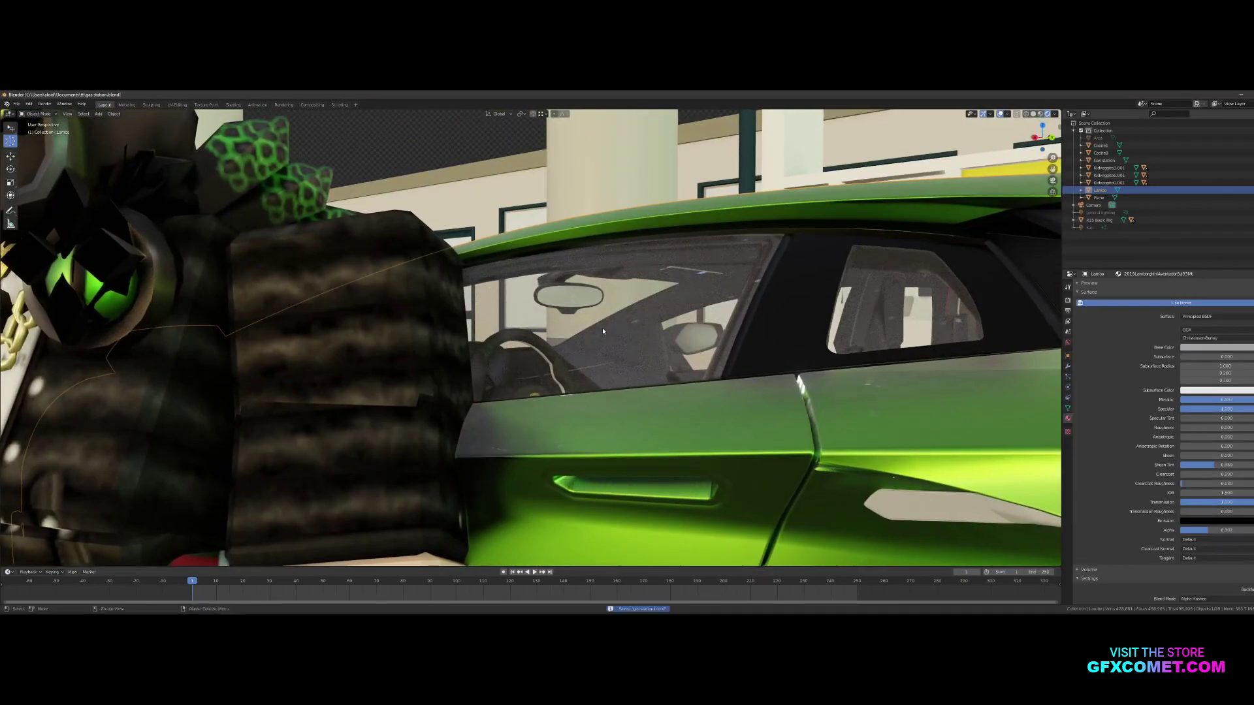
# Set the window glass's base color to black while viewing the interior through the driver's window
pyautogui.hotkey('shift', '`')
pyautogui.press('w')
pyautogui.click(636, 404)
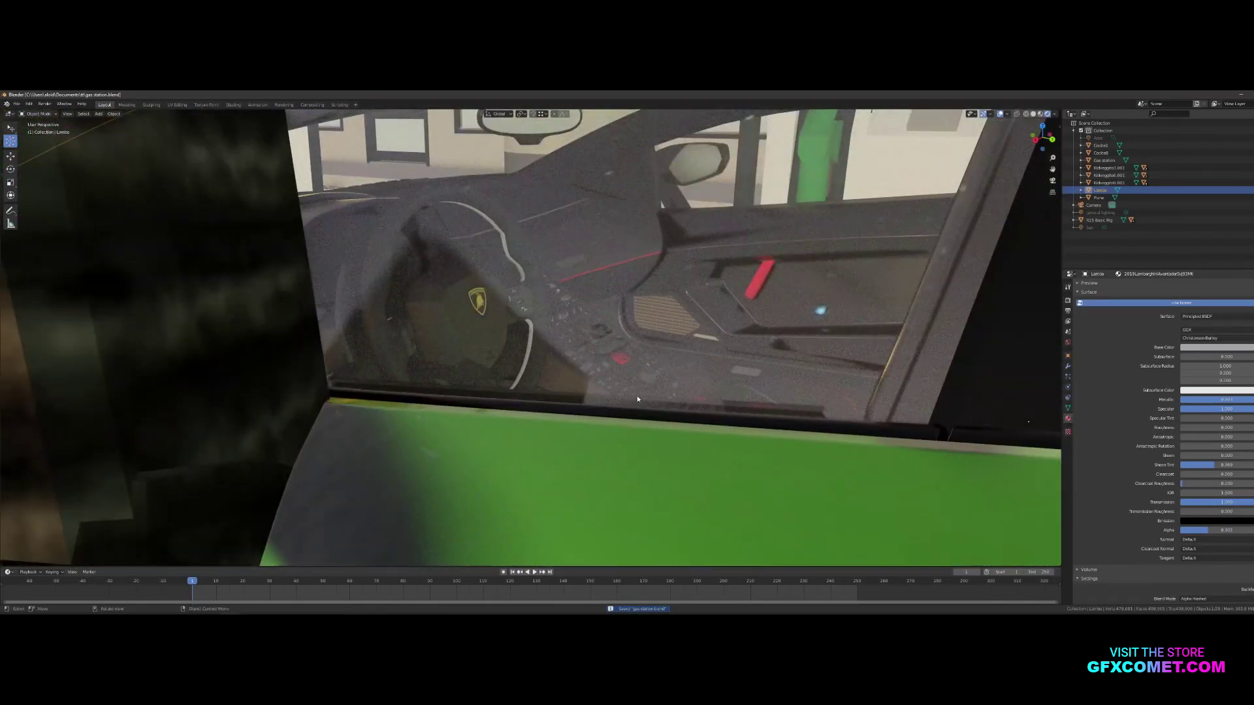
pyautogui.hotkey('shift', '`')
pyautogui.click(534, 355)
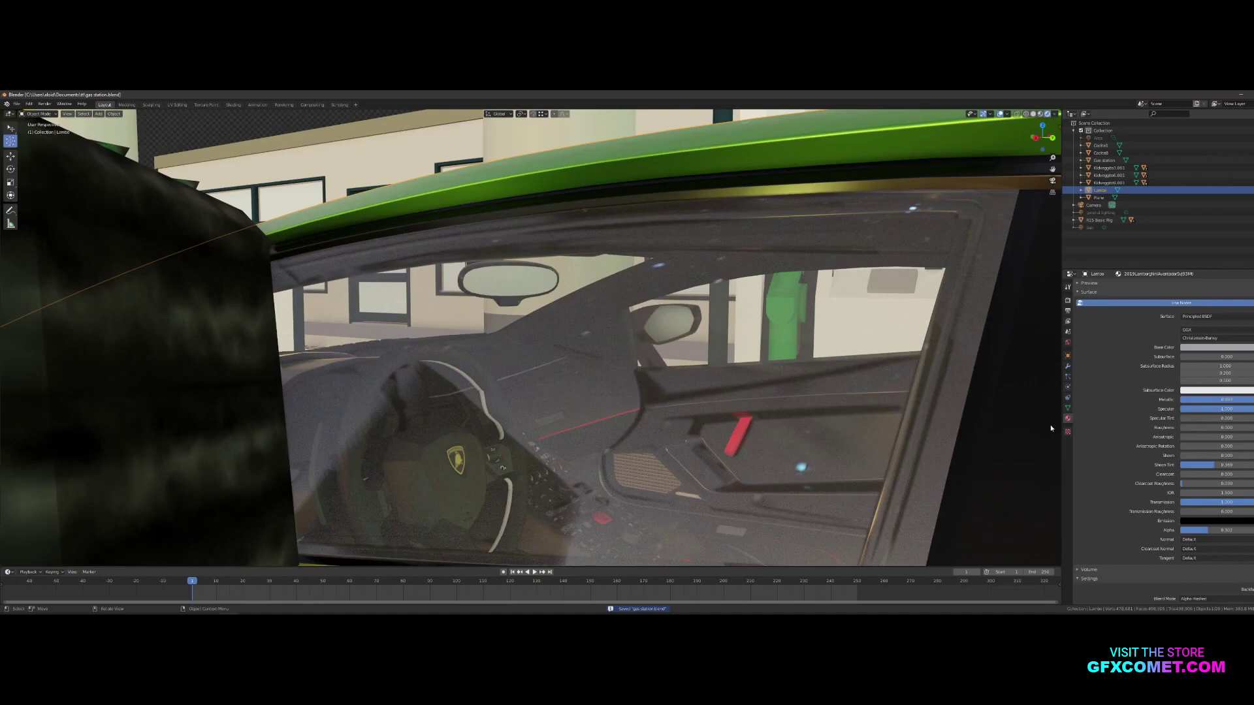
pyautogui.click(1190, 347)
pyautogui.moveTo(1239, 329); pyautogui.dragTo(1208, 328)
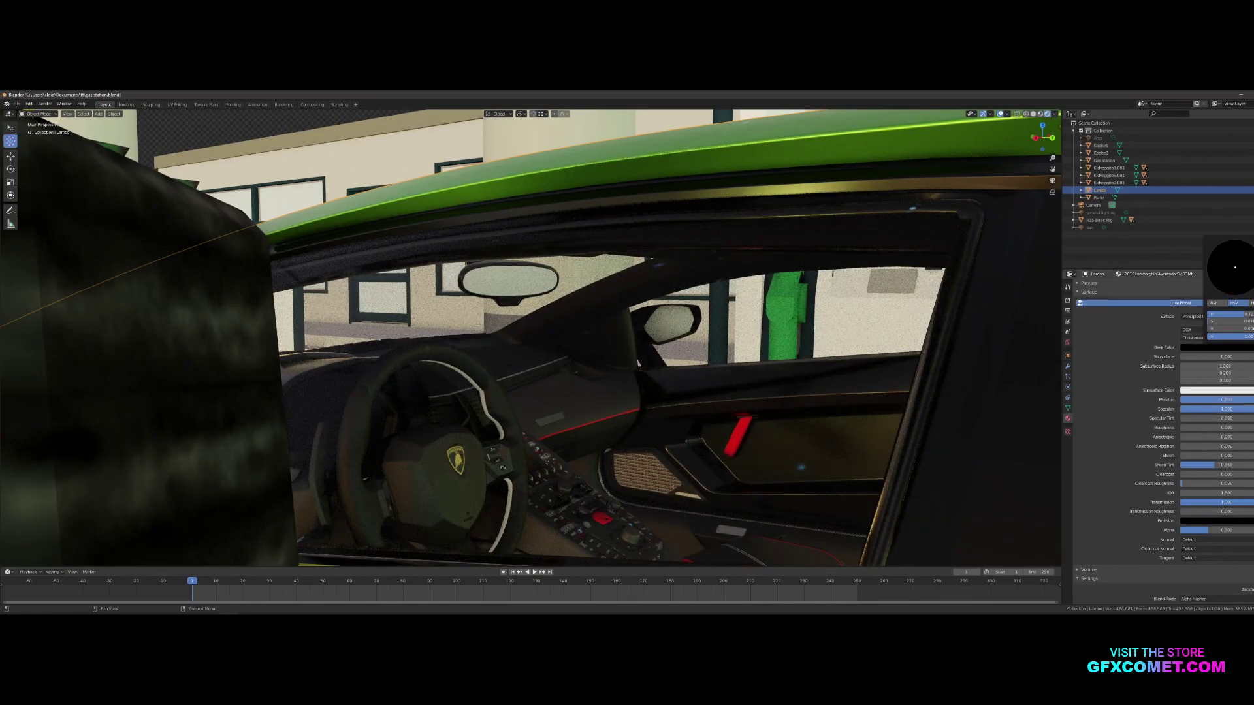
# Examine the side windows and the cabin through the glass from near and far outside the car
pyautogui.hotkey('shift', '`')
pyautogui.press('s')
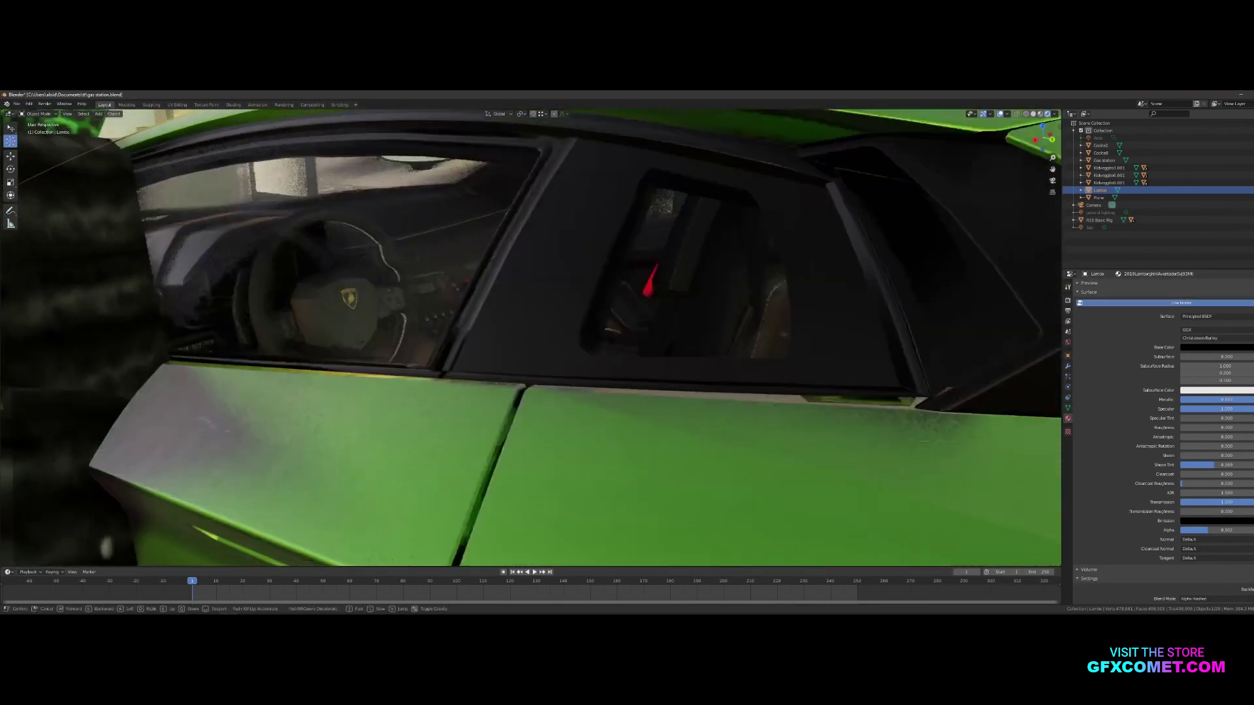
pyautogui.press('w')
pyautogui.press('s')
pyautogui.press('w')
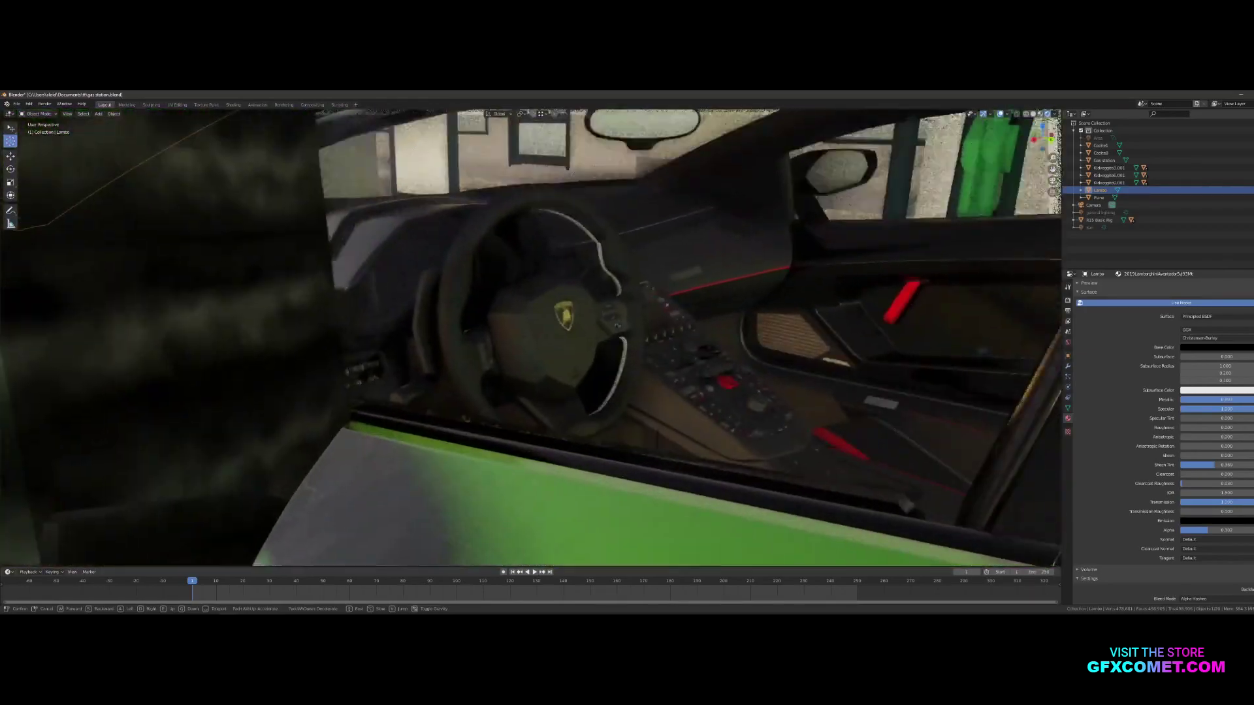
pyautogui.press('s')
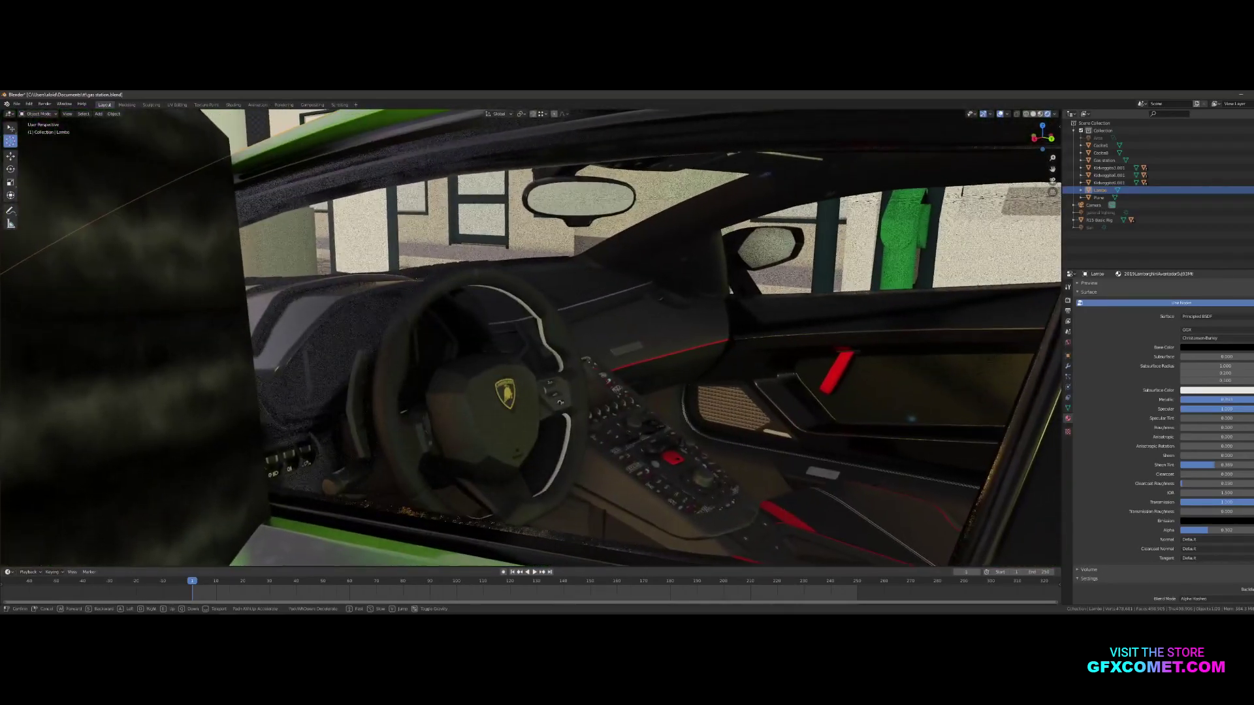
pyautogui.click(1036, 340)
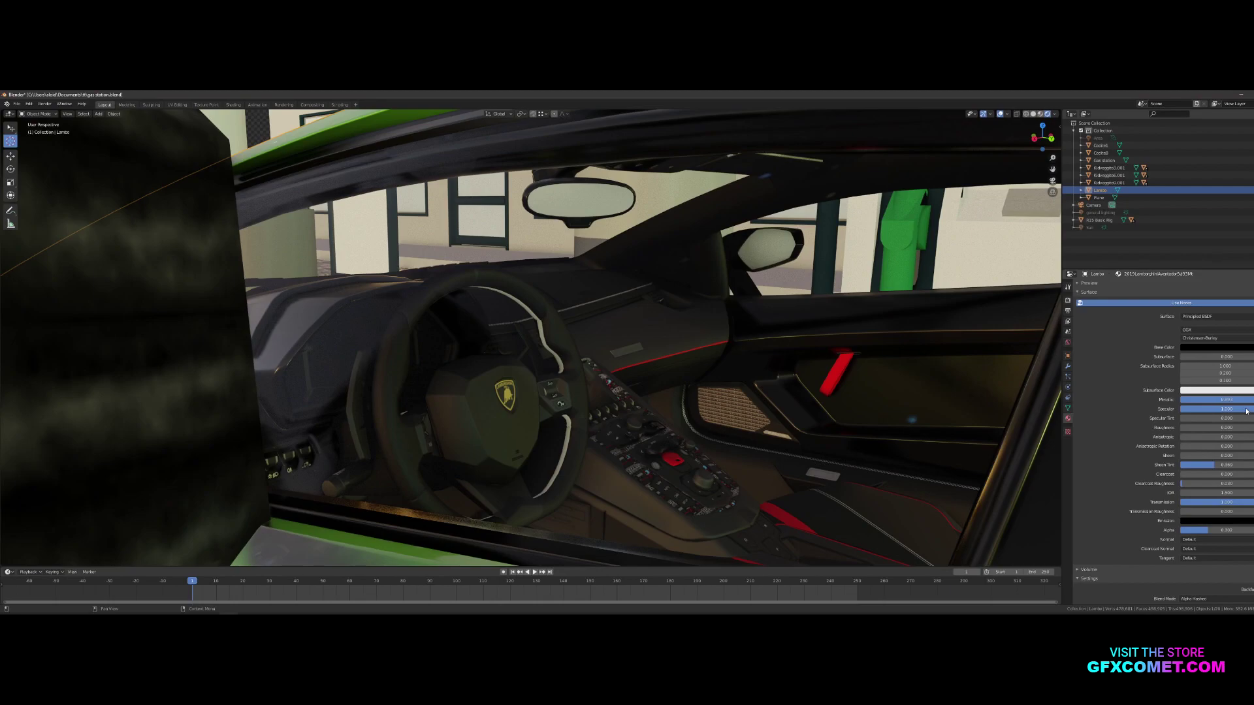
# Lower the glass material's metallic value, raise its roughness close to full, and adjust its IOR
pyautogui.moveTo(1246, 411); pyautogui.dragTo(1190, 400)
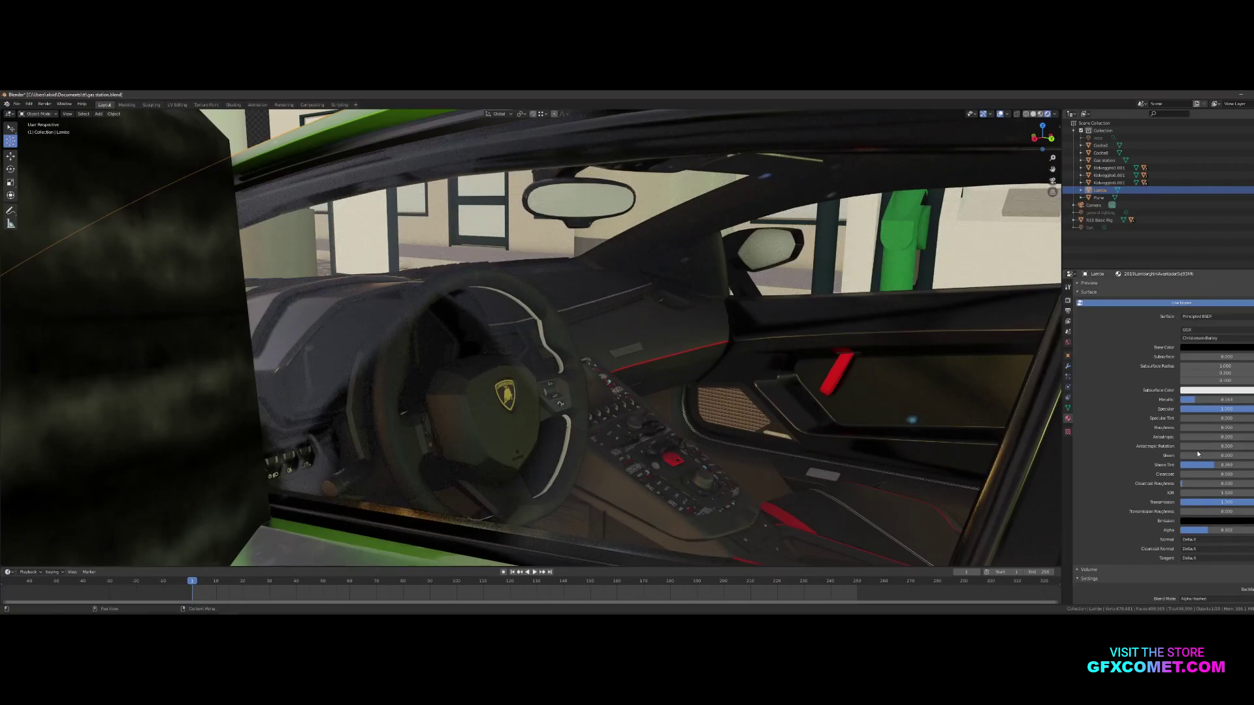
pyautogui.moveTo(1213, 428); pyautogui.dragTo(1247, 428)
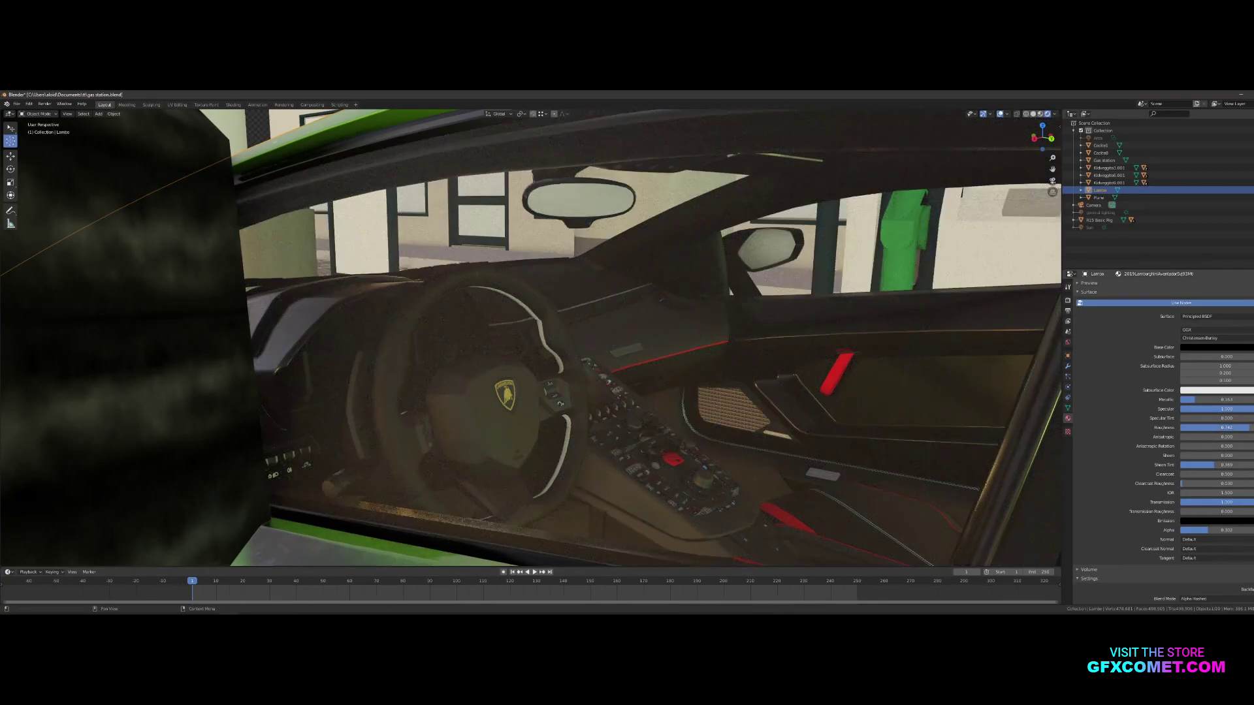
pyautogui.moveTo(1251, 428); pyautogui.dragTo(1253, 429)
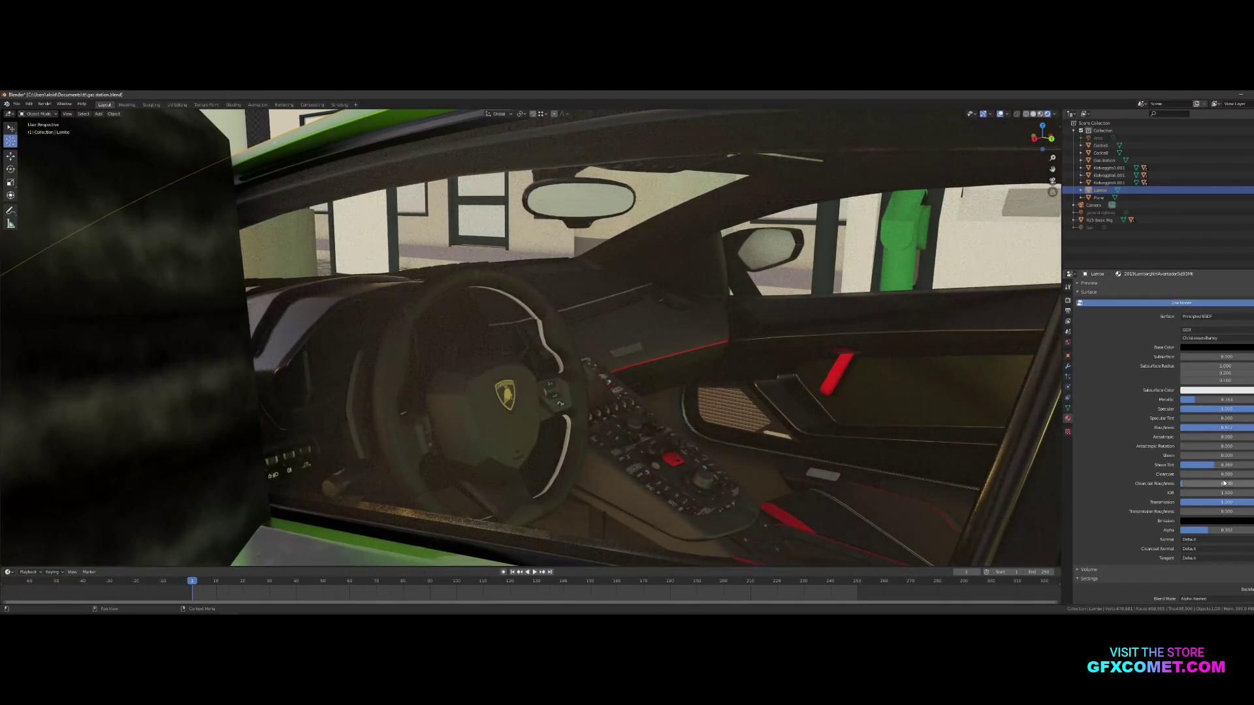
pyautogui.moveTo(1213, 492); pyautogui.dragTo(1221, 493)
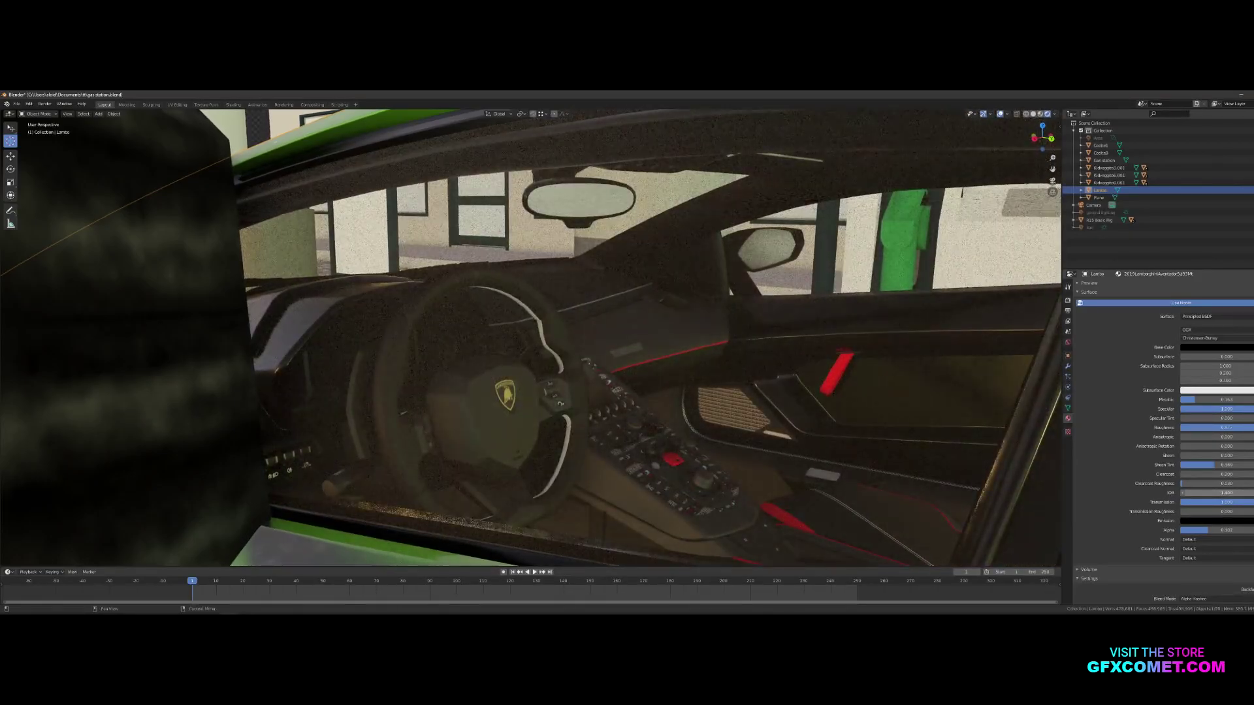
# Save the file and look over the side windows, the character and the rear of the car
pyautogui.hotkey('shift', '`')
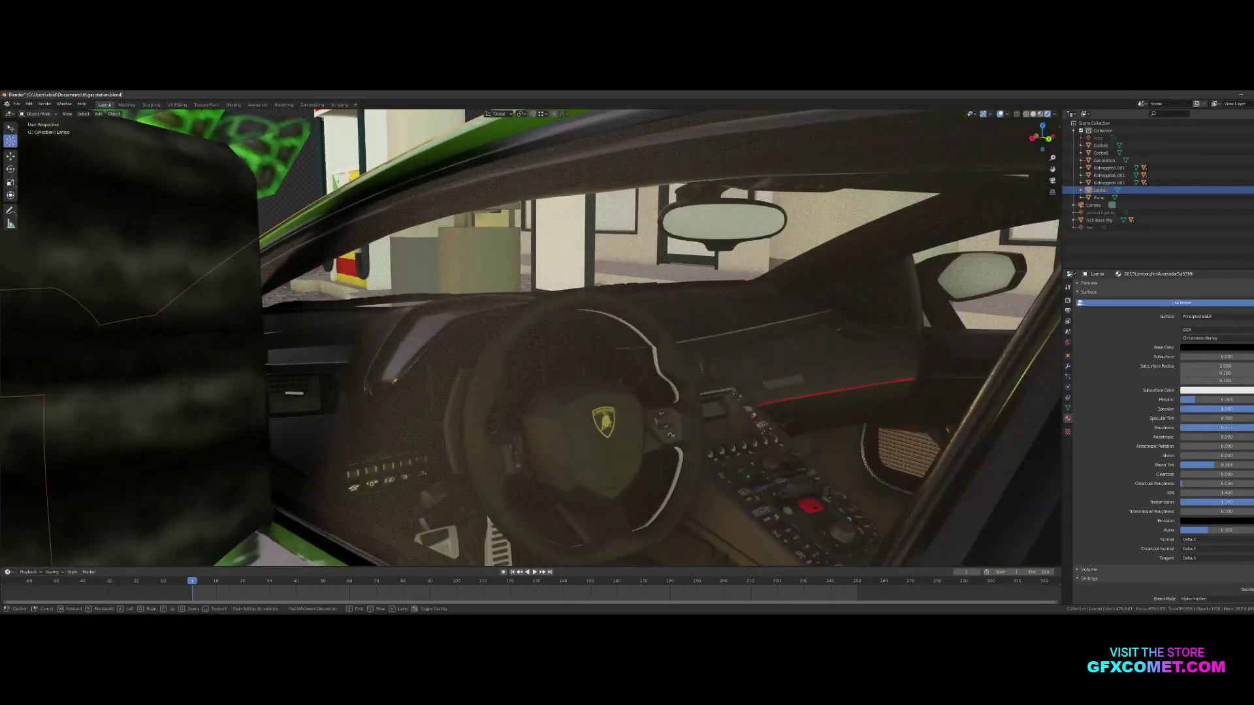
pyautogui.hotkey('shift', '`')
pyautogui.press('s')
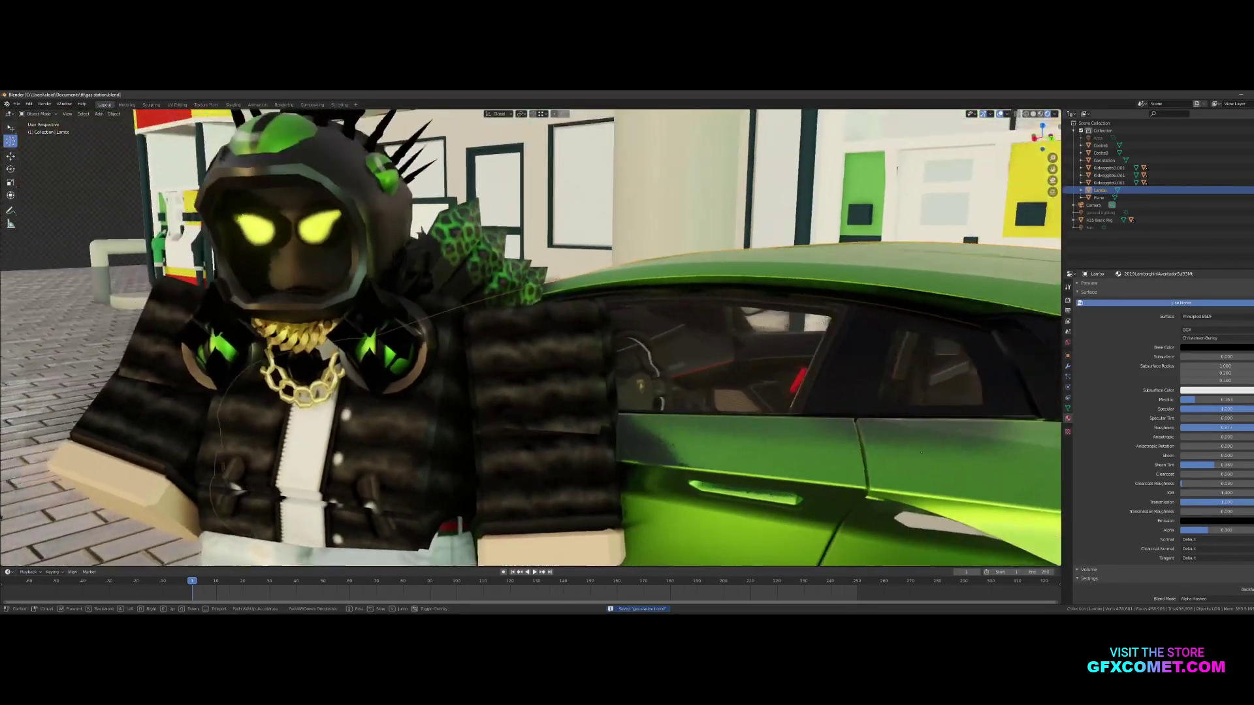
pyautogui.press('w')
pyautogui.press('d')
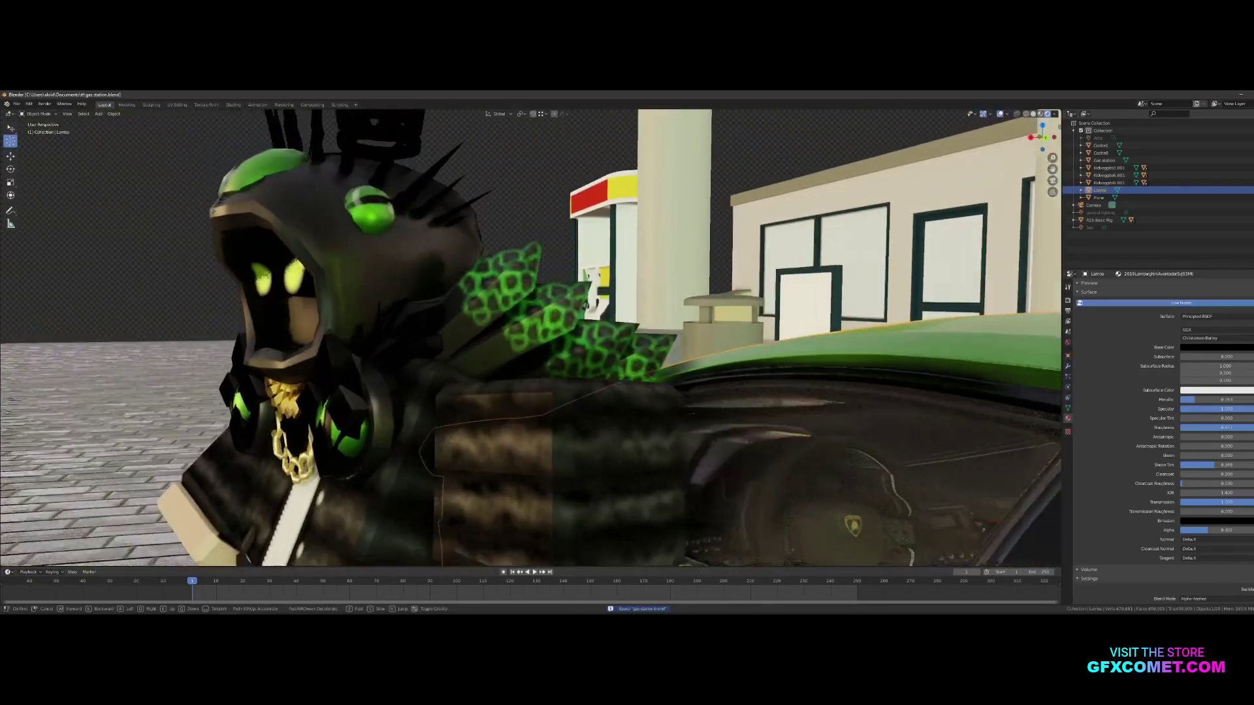
pyautogui.press('s')
pyautogui.press('s')
pyautogui.press('d')
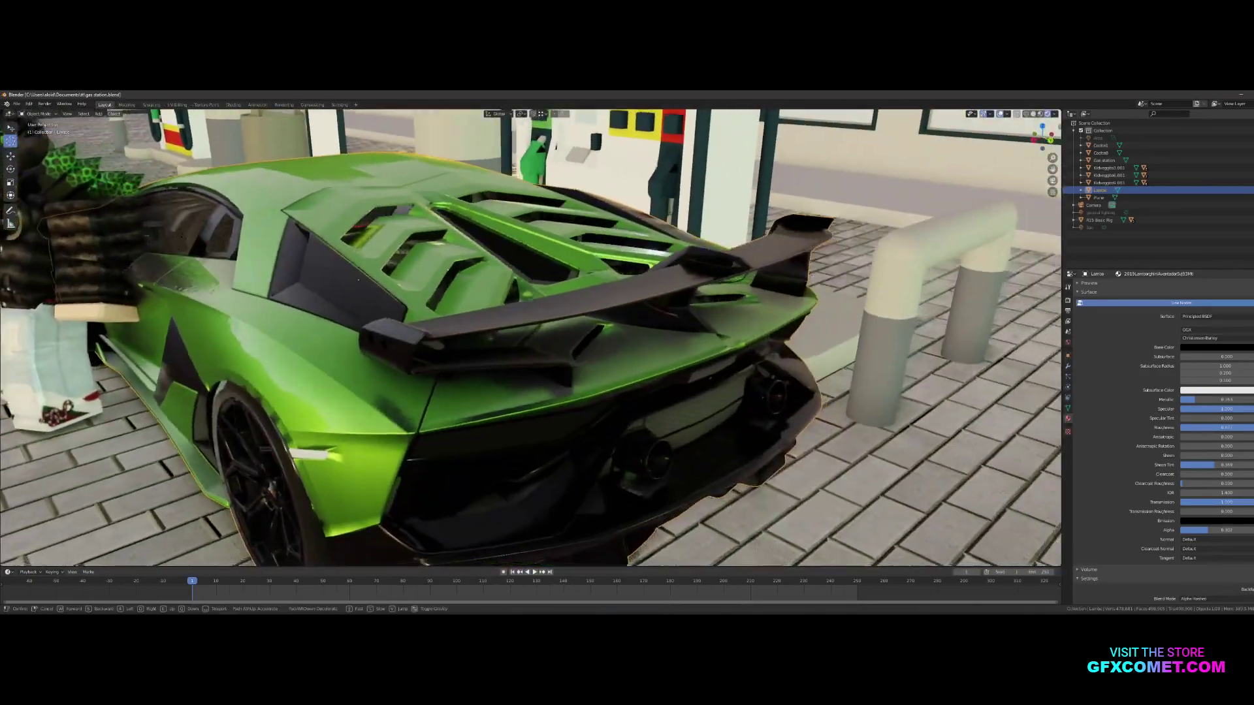
# Inspect the rear bumper, exhausts, diffuser and front of the car in a non-rendered viewport shading
pyautogui.press('w')
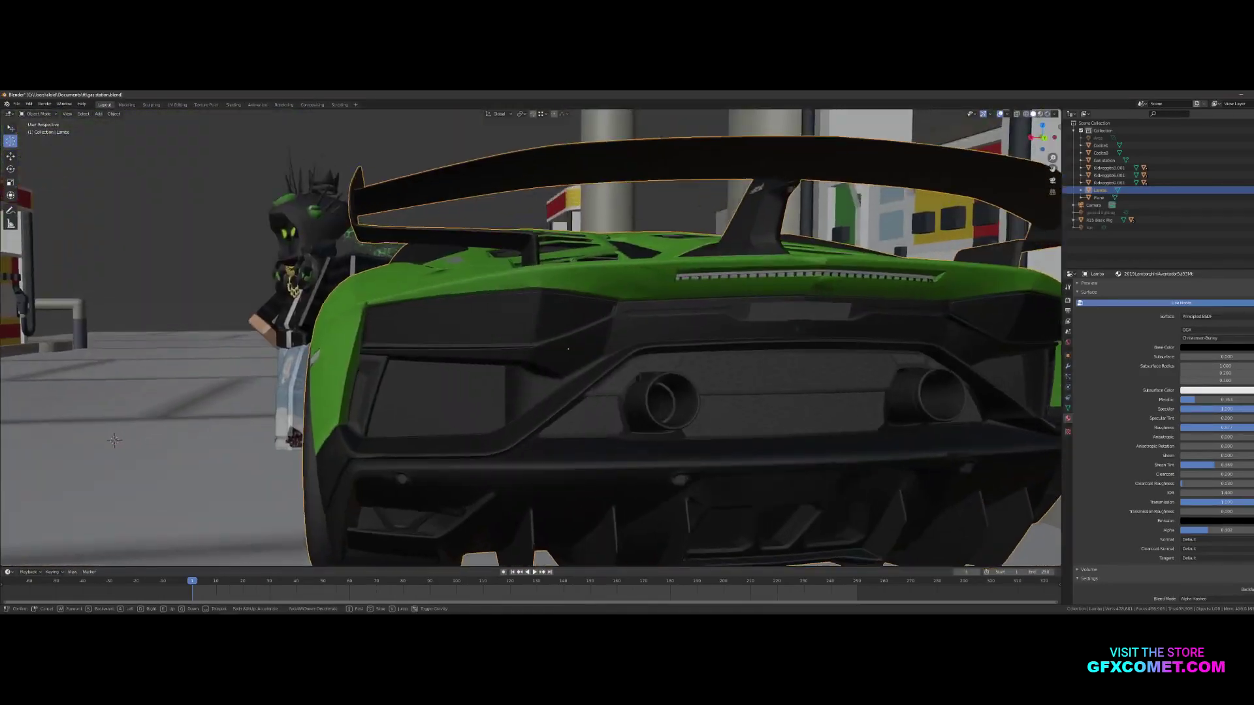
pyautogui.press('w')
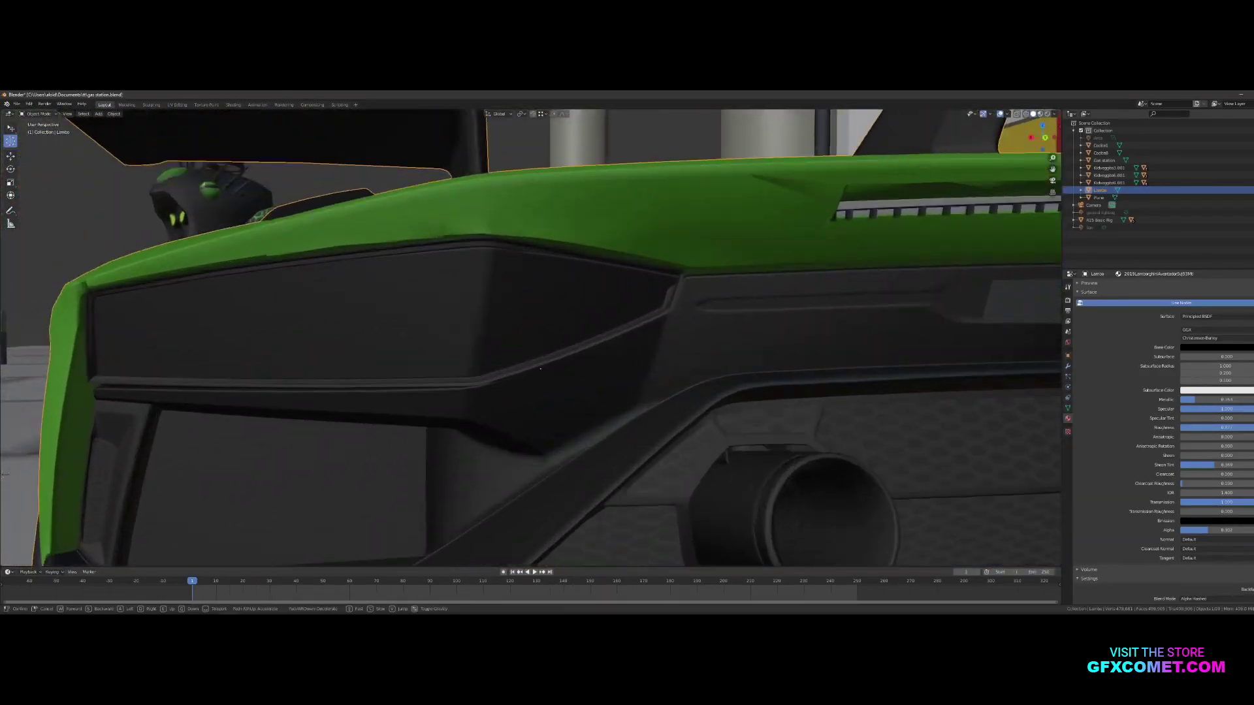
pyautogui.press('s')
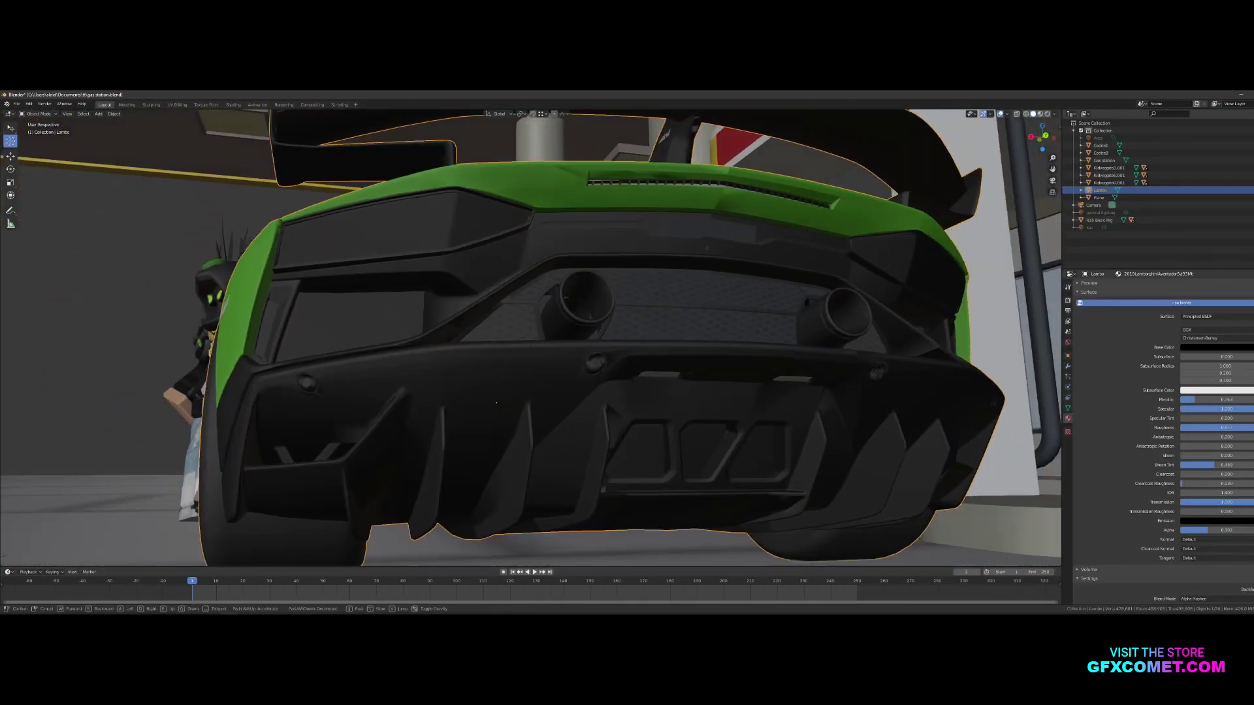
pyautogui.press('w')
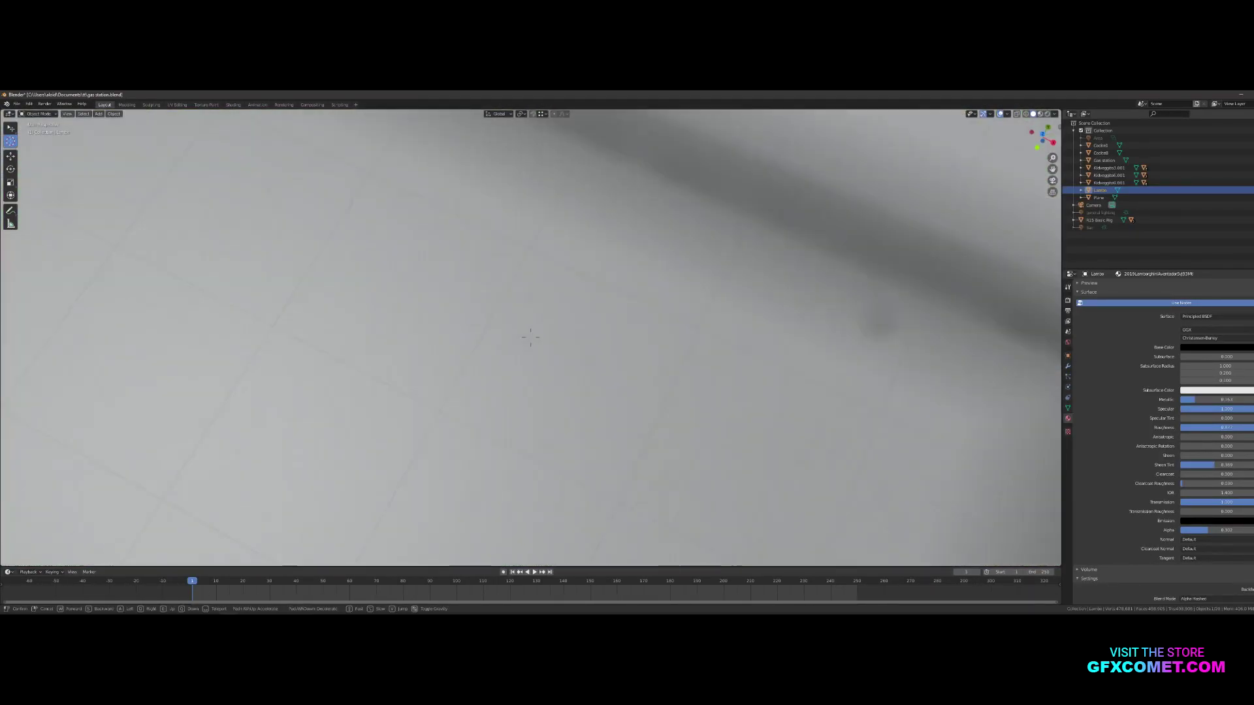
pyautogui.press('s')
pyautogui.press('d')
pyautogui.click(907, 154)
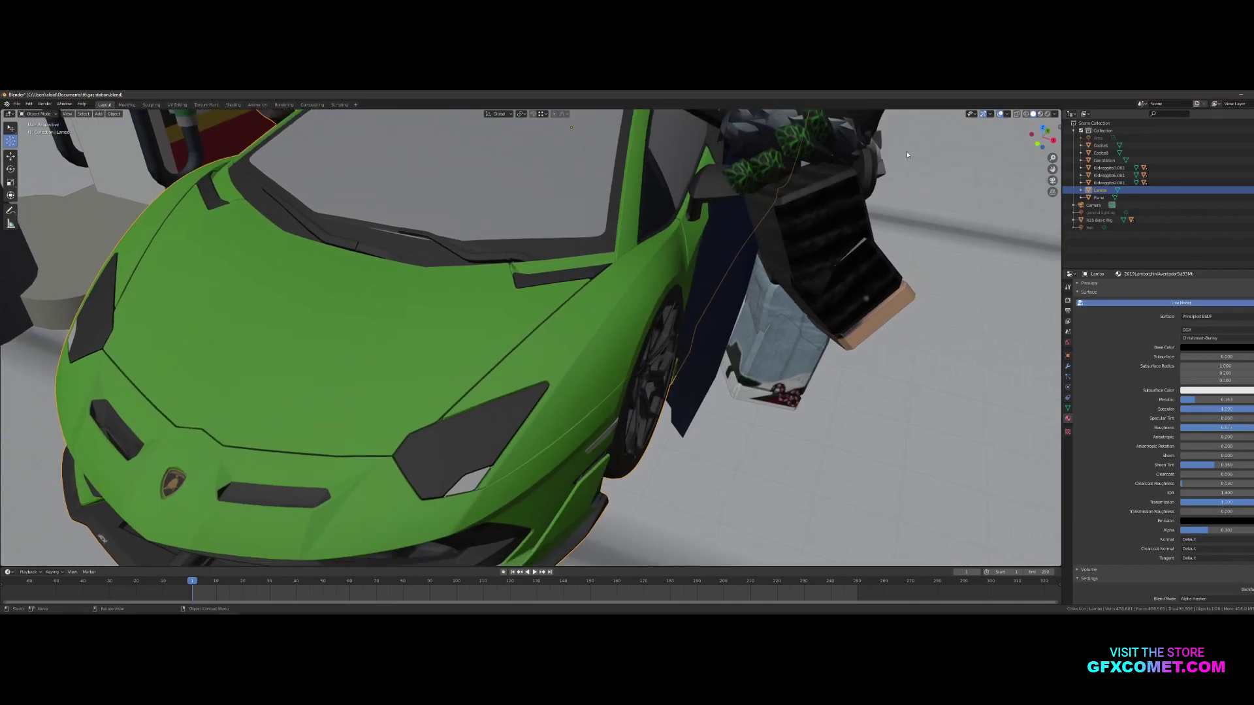
# Return the viewport to rendered shading and check the material on the car's front end in edit mode
pyautogui.click(1047, 116)
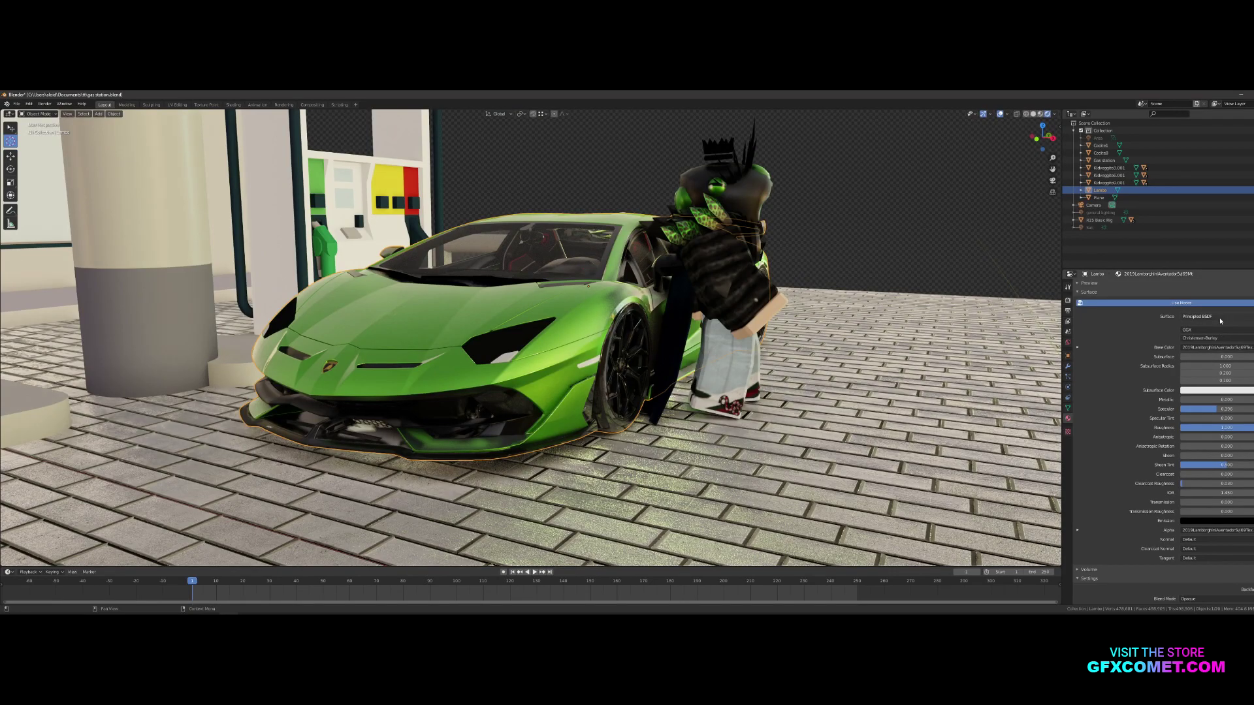
pyautogui.press('Tab')
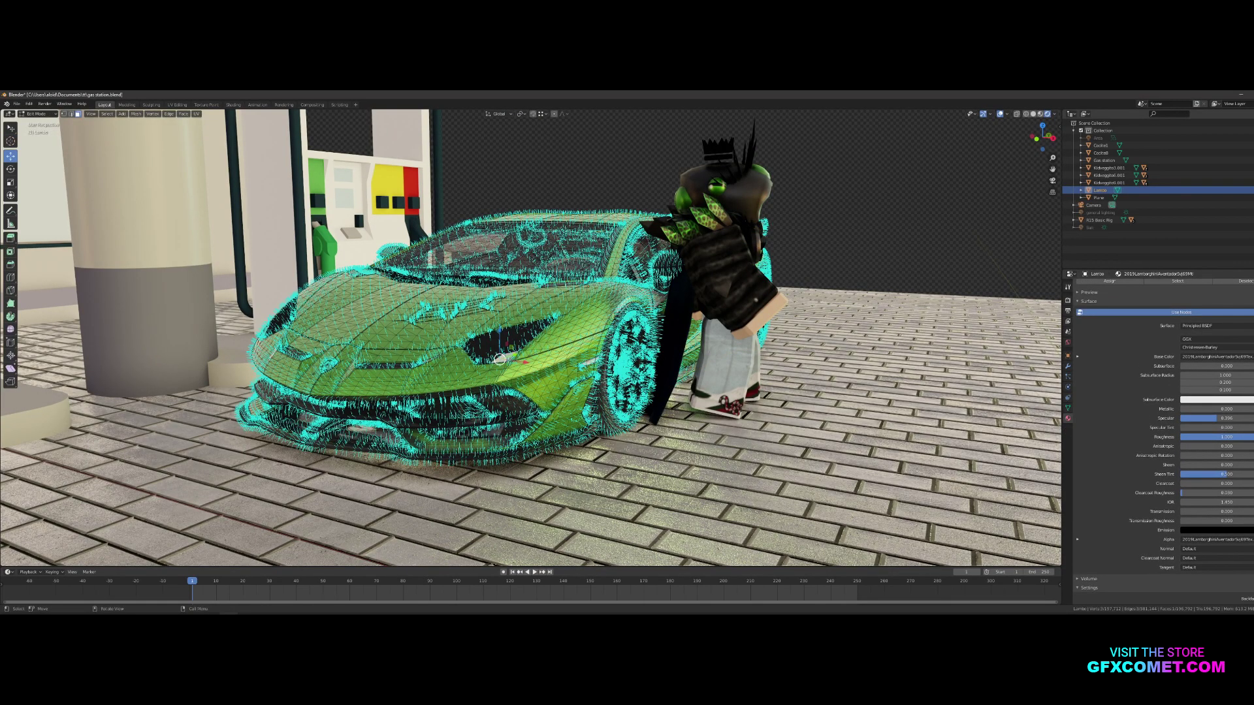
pyautogui.press('Tab')
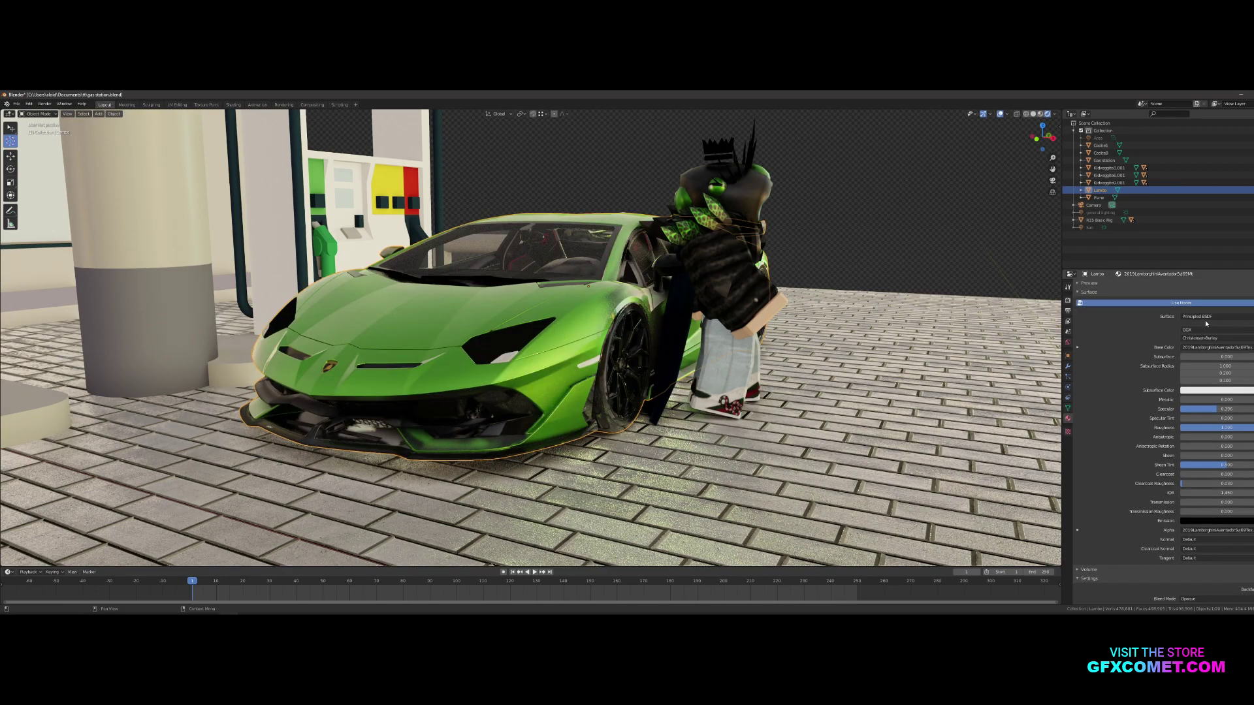
# Change the surface of the car's selected light material to a white Emission shader and raise its strength sharply
pyautogui.click(1215, 316)
pyautogui.click(1206, 367)
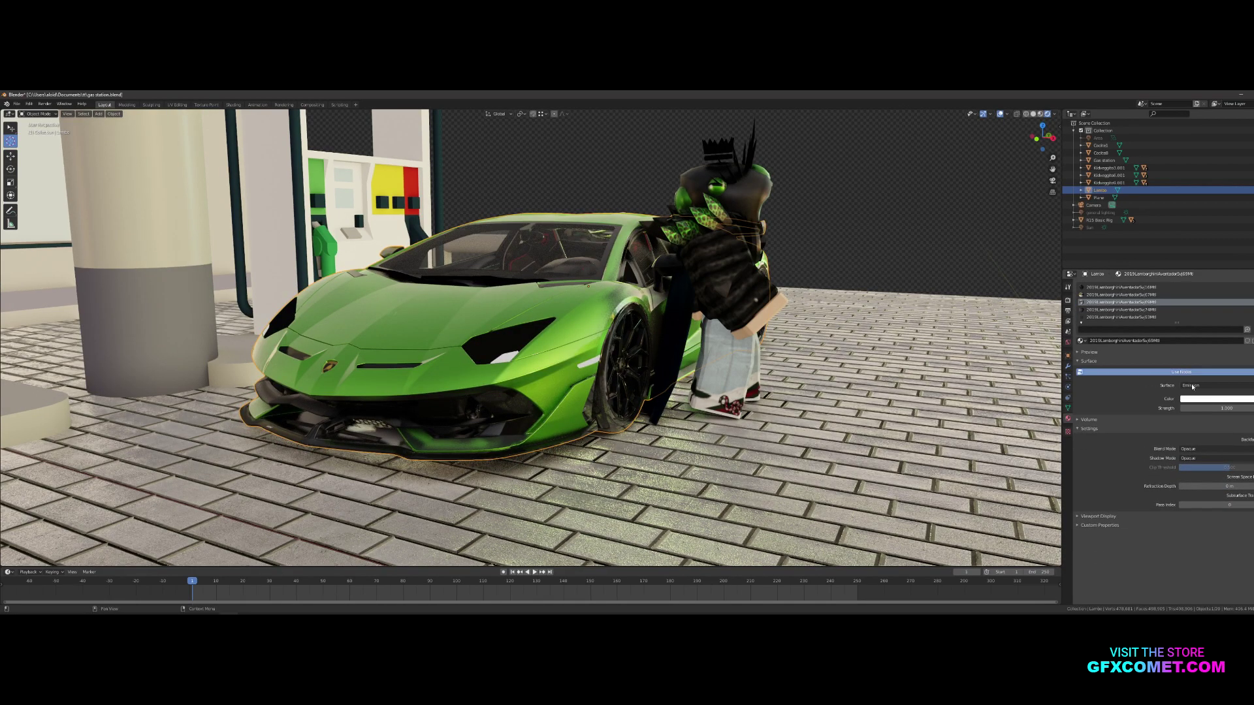
pyautogui.moveTo(1202, 408); pyautogui.dragTo(1231, 408)
# Examine the car's glowing lights, side windows and interior, and the character standing beside the car
pyautogui.hotkey('shift', '`')
pyautogui.press('d')
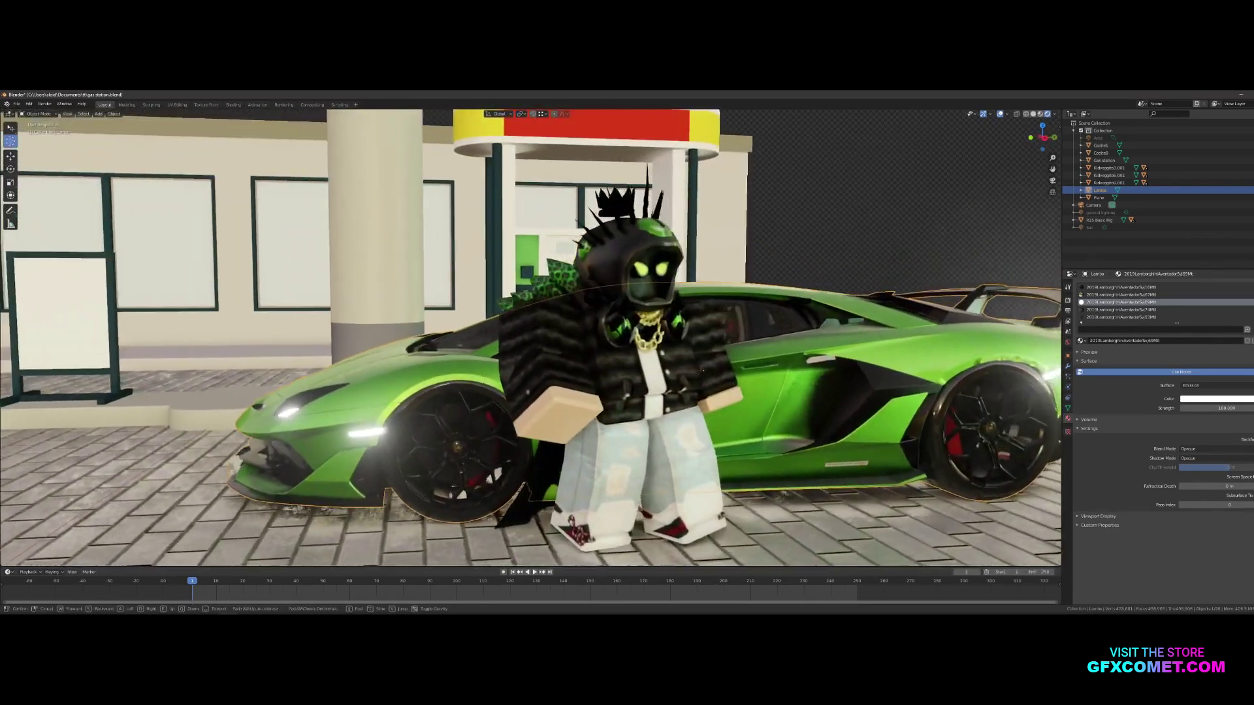
pyautogui.press('d')
pyautogui.press('w')
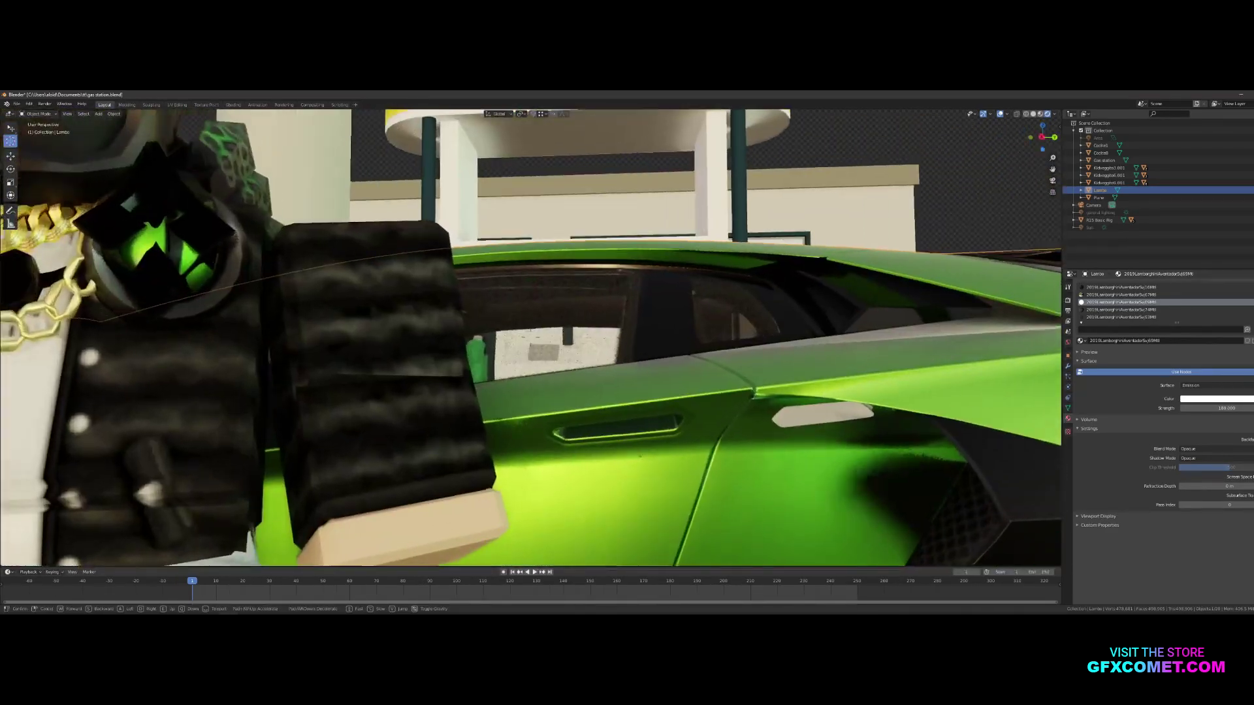
pyautogui.press('w')
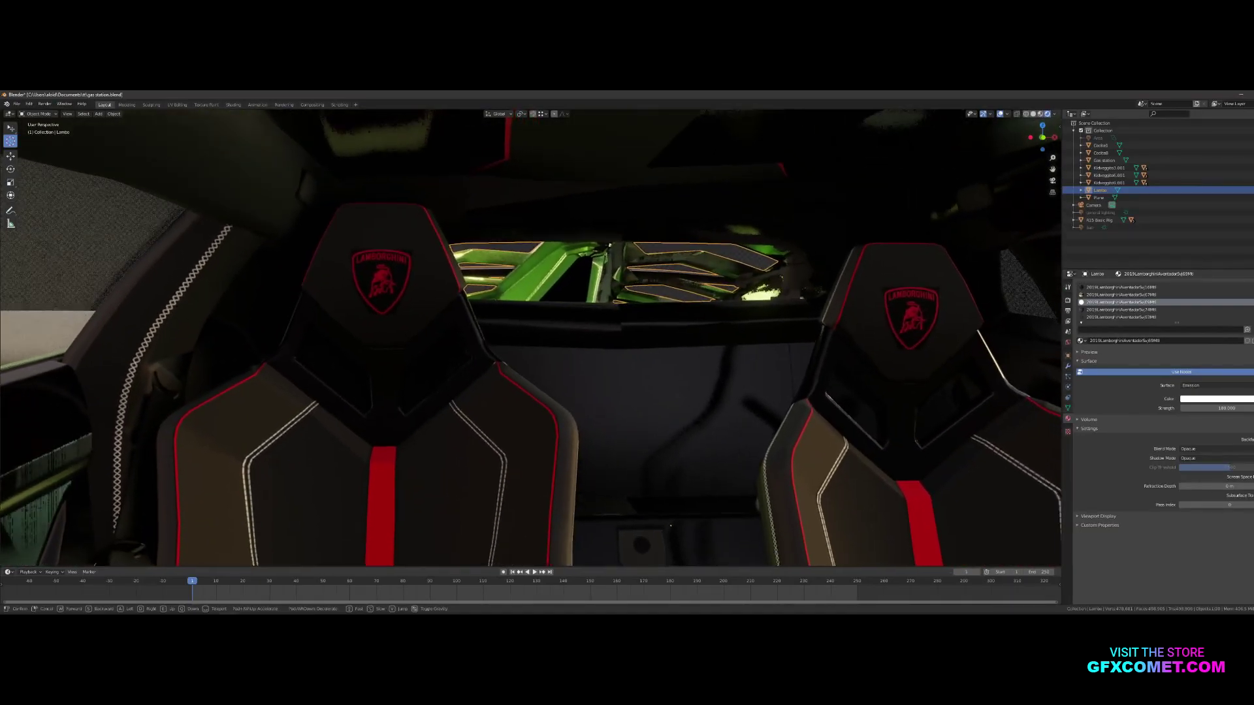
pyautogui.press('s')
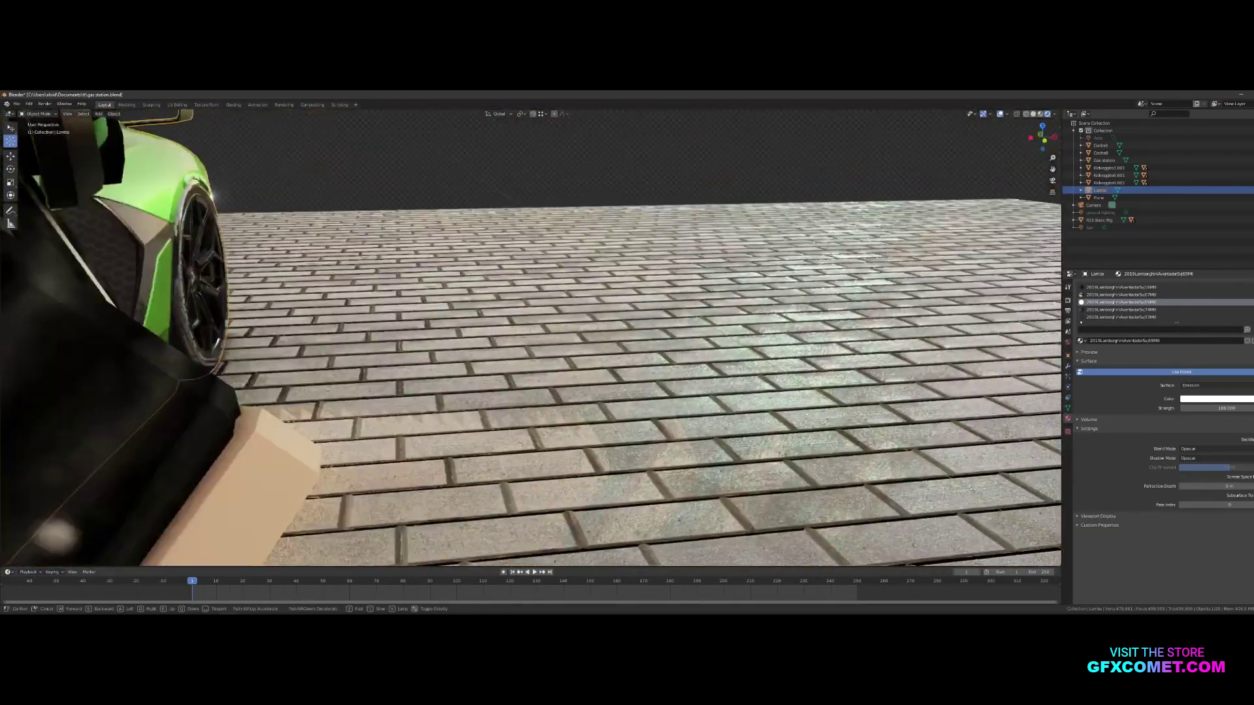
pyautogui.press('s')
pyautogui.press('w')
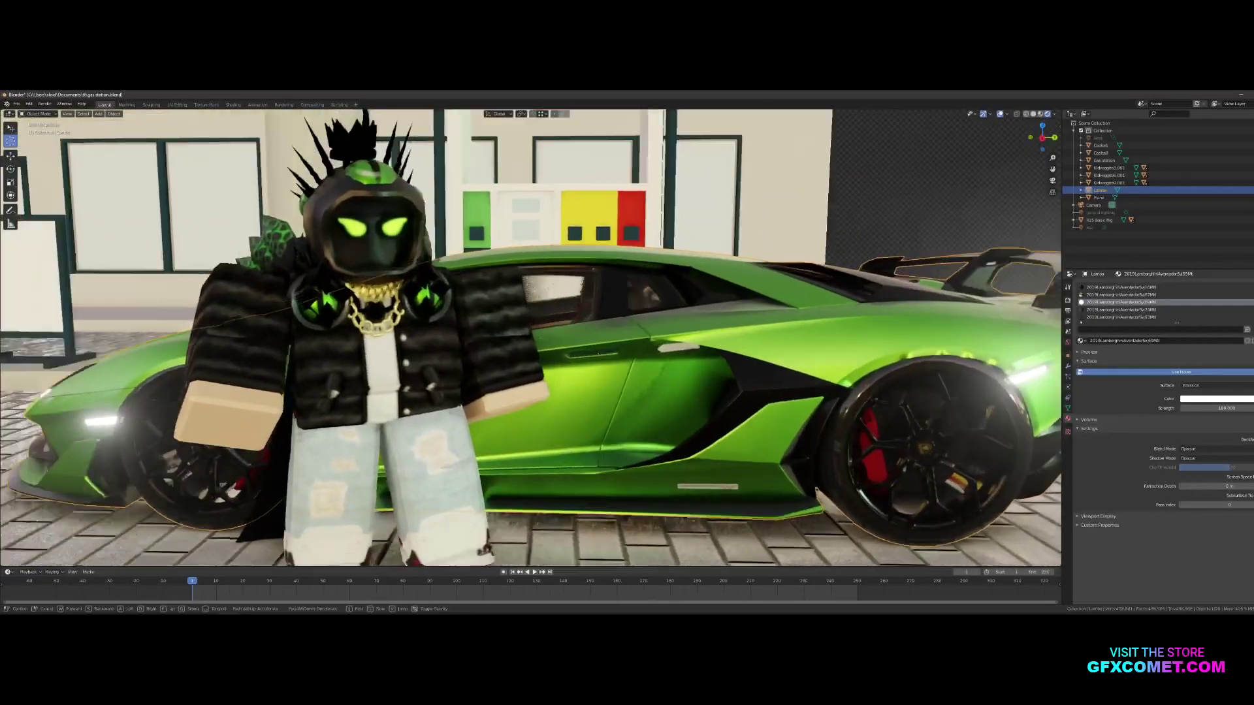
pyautogui.press('s')
pyautogui.click(392, 250)
# Raise the metallic and specular values of the gas station's pillar material and adjust its roughness for a metal finish
pyautogui.click(392, 250)
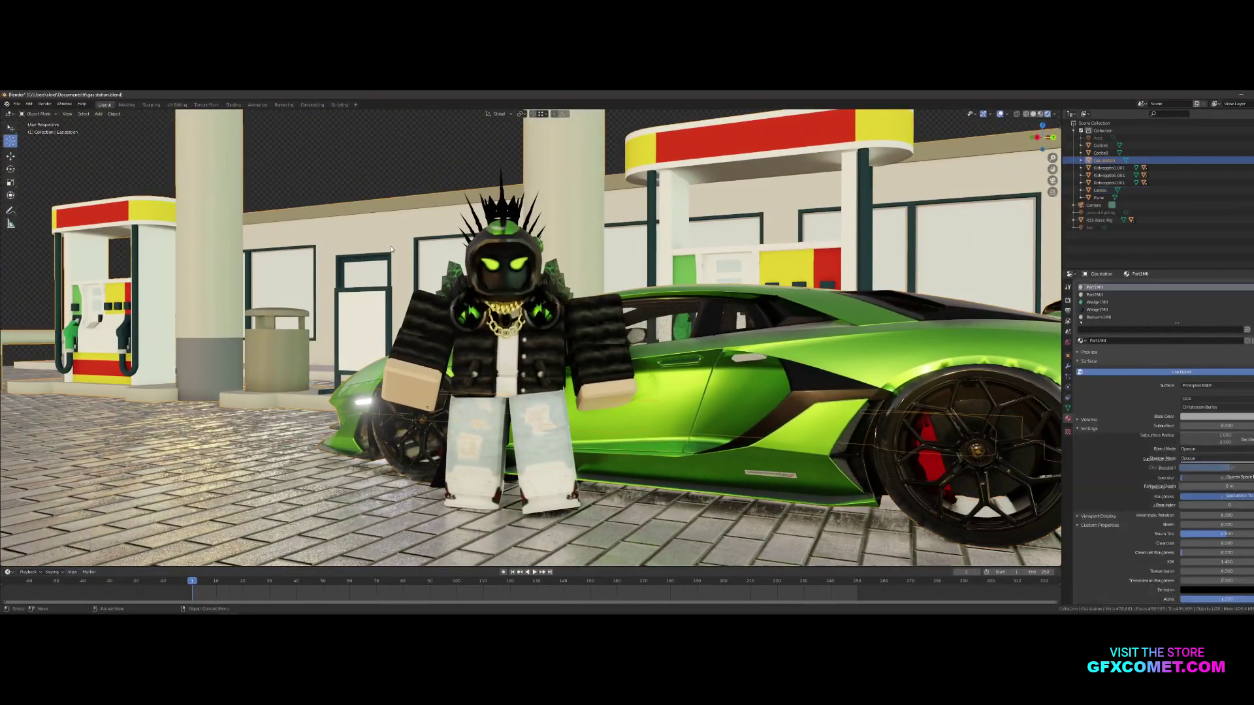
pyautogui.press('Tab')
pyautogui.click(327, 274)
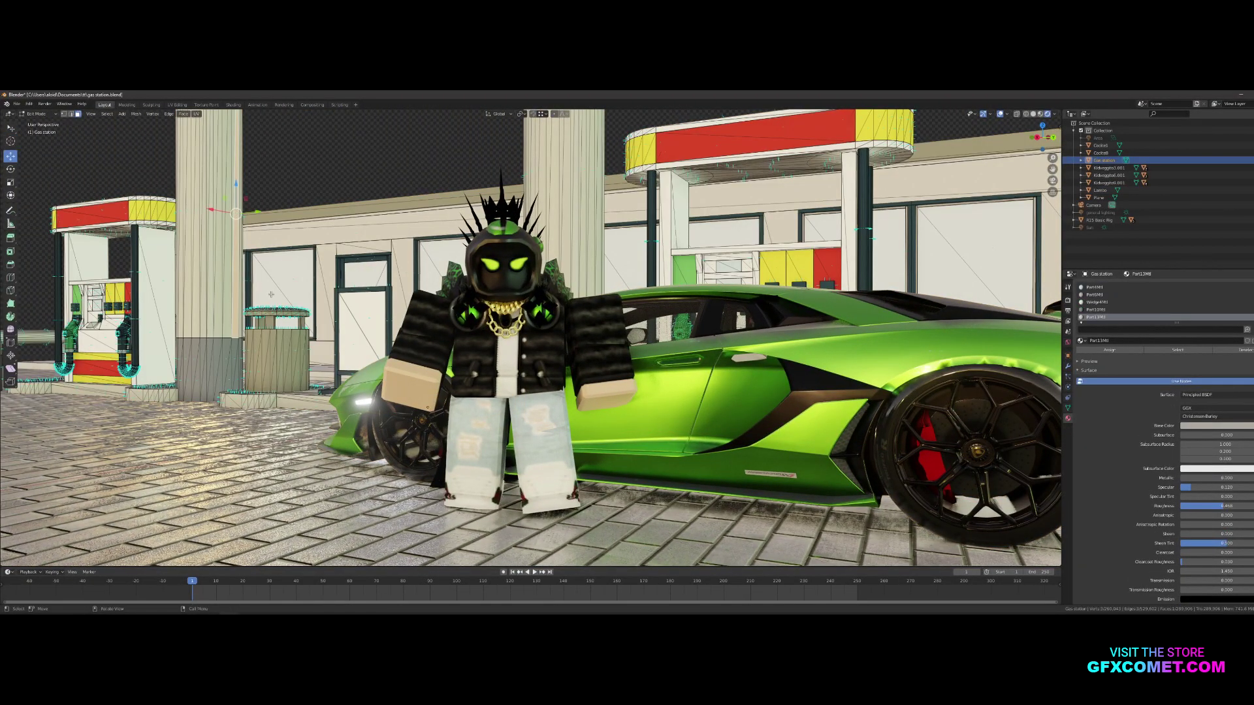
pyautogui.press('Tab')
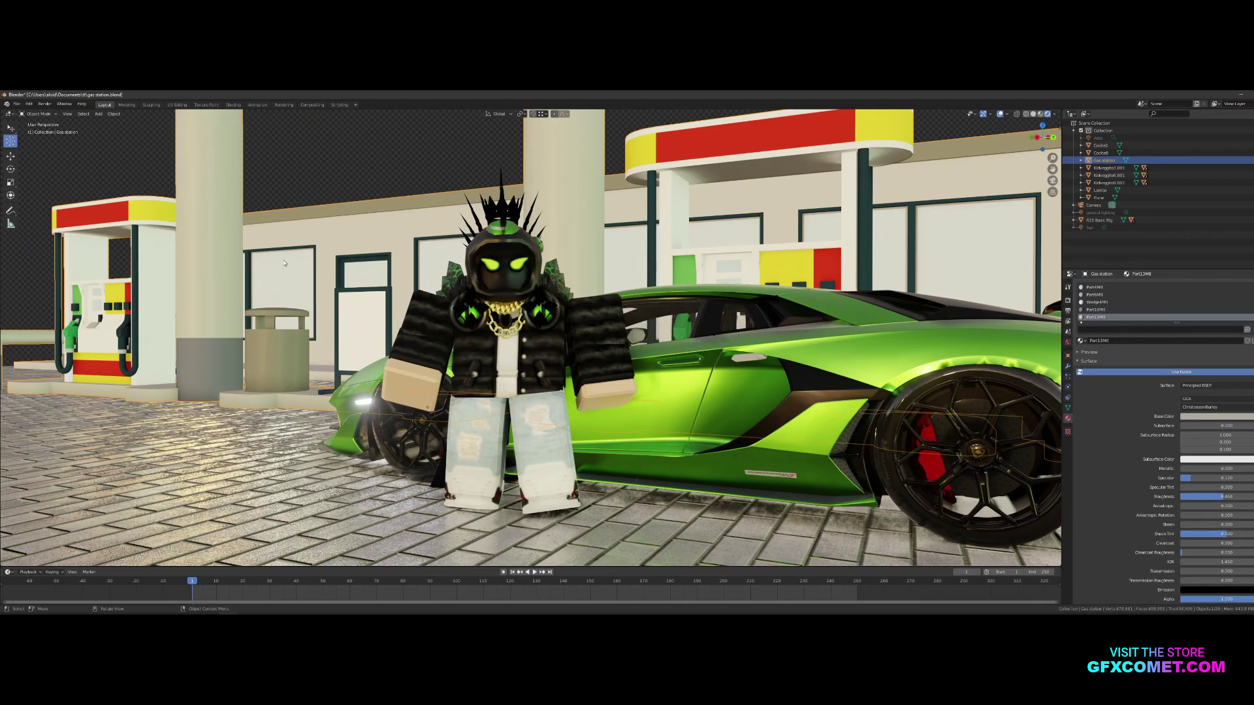
pyautogui.moveTo(1215, 469); pyautogui.dragTo(1202, 469)
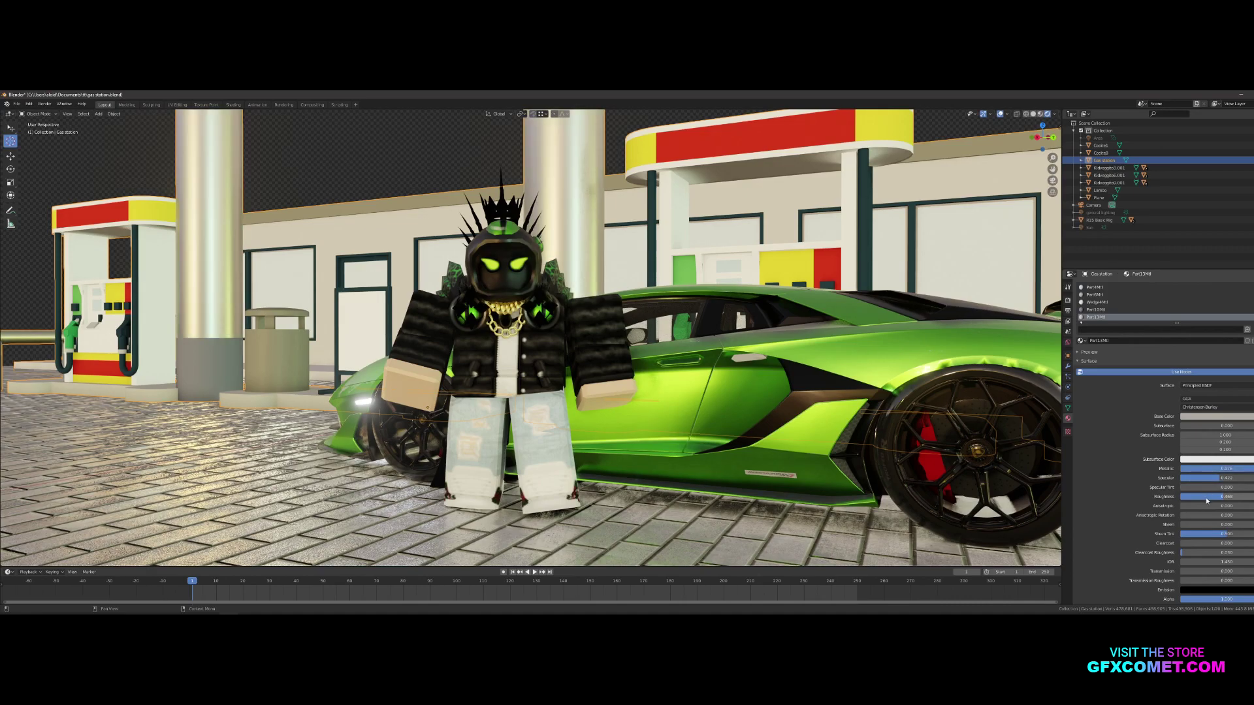
pyautogui.moveTo(1205, 497); pyautogui.dragTo(1225, 496)
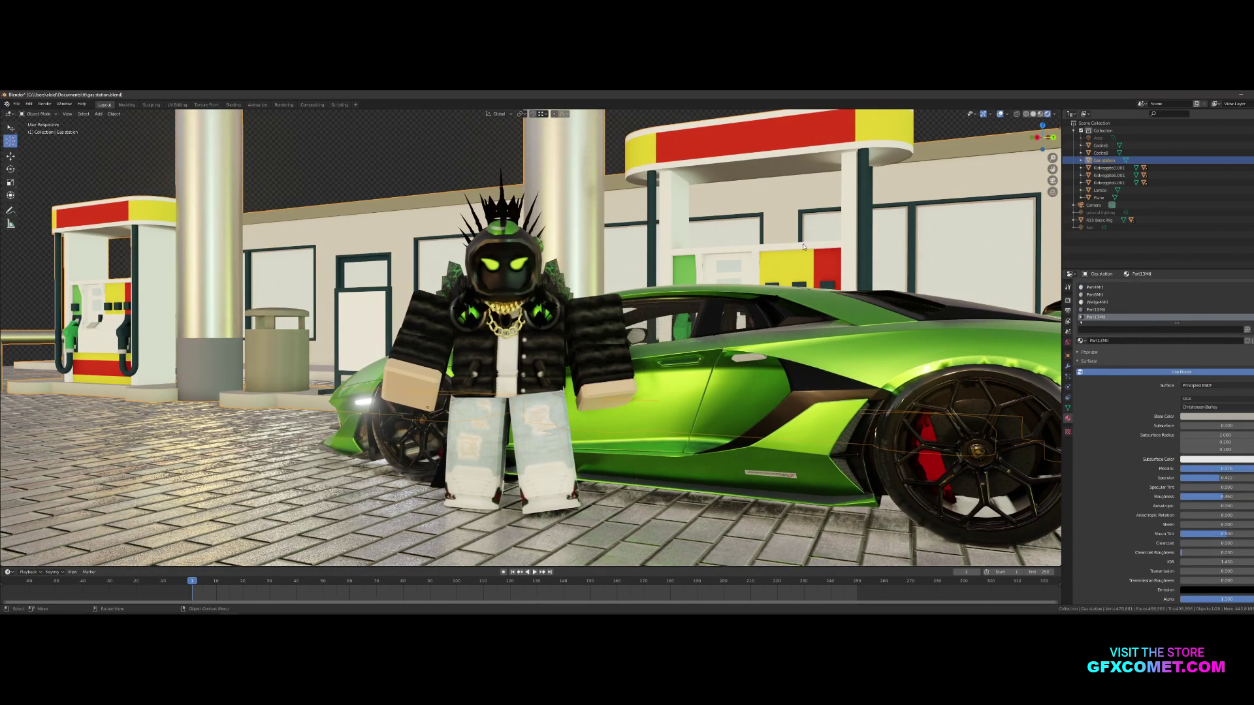
# Pick another gas station material near the fuel pump, raise its metallic and specular values, and lower its roughness
pyautogui.press('Tab')
pyautogui.press('Tab')
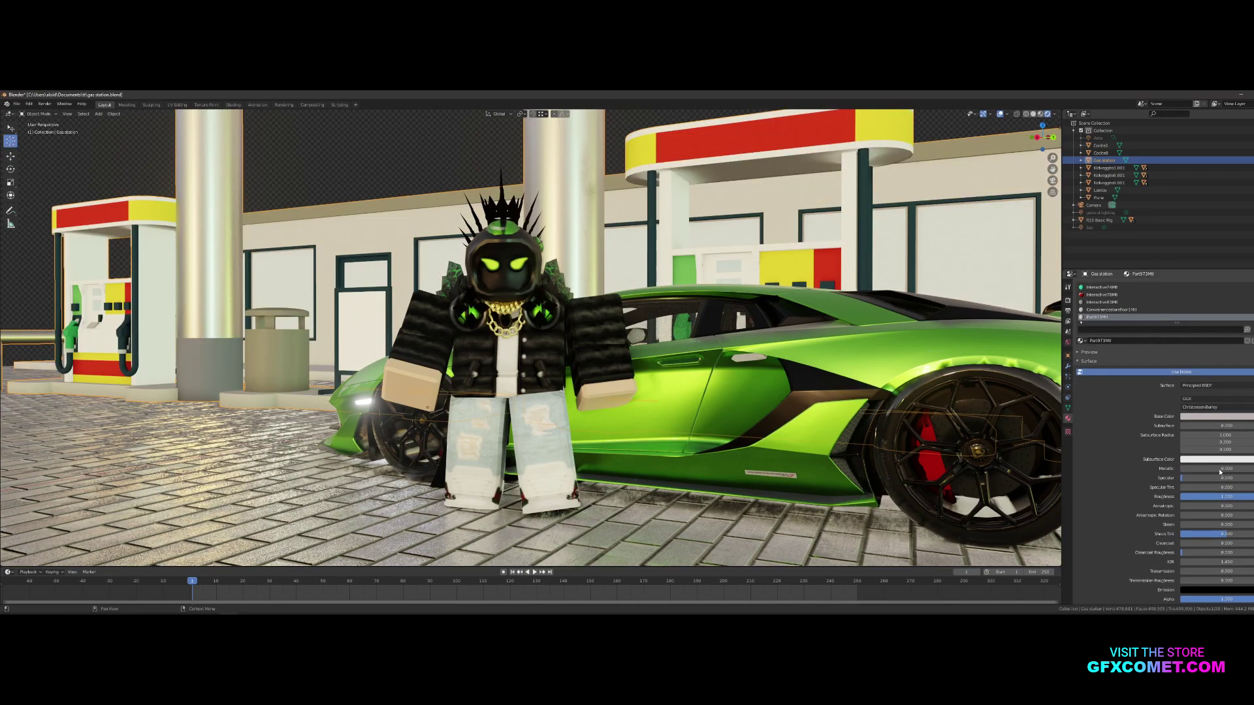
pyautogui.moveTo(1200, 468); pyautogui.dragTo(1215, 497)
# Pick out the material of the shop's window panes, and rename the car's window glass material to WINDOW
pyautogui.hotkey('shift', '`')
pyautogui.press('s')
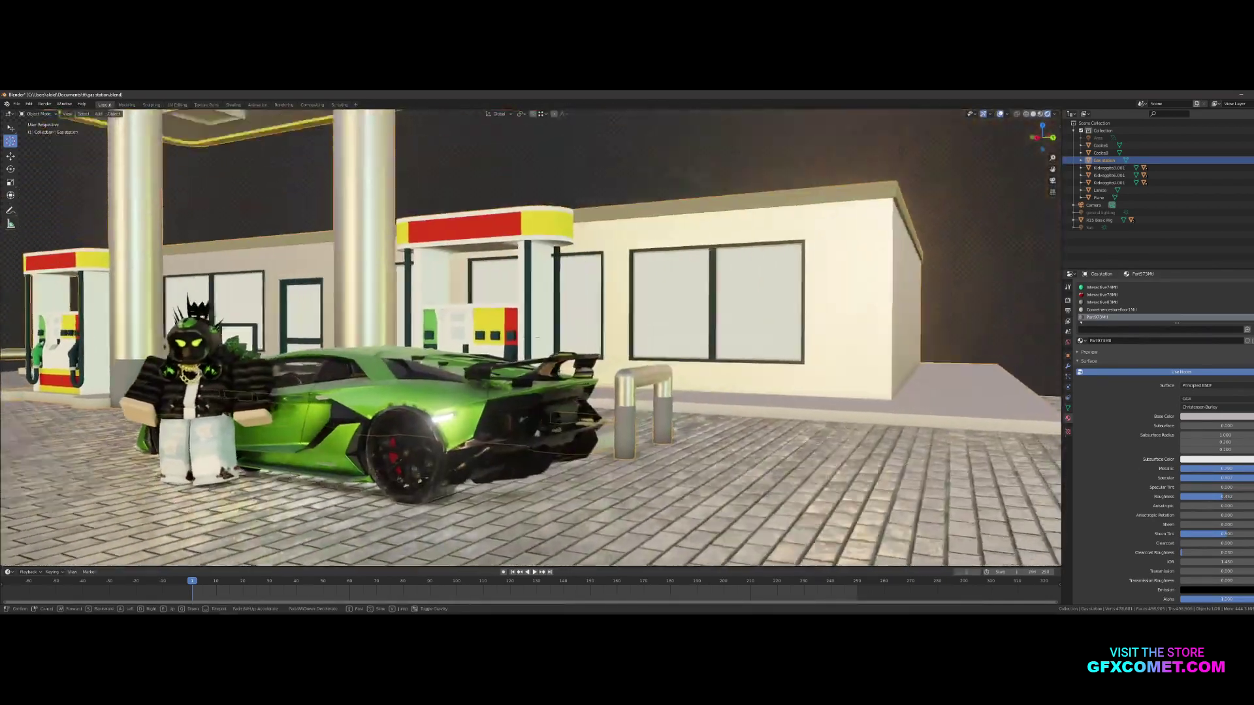
pyautogui.press('w')
pyautogui.press('a')
pyautogui.press('s')
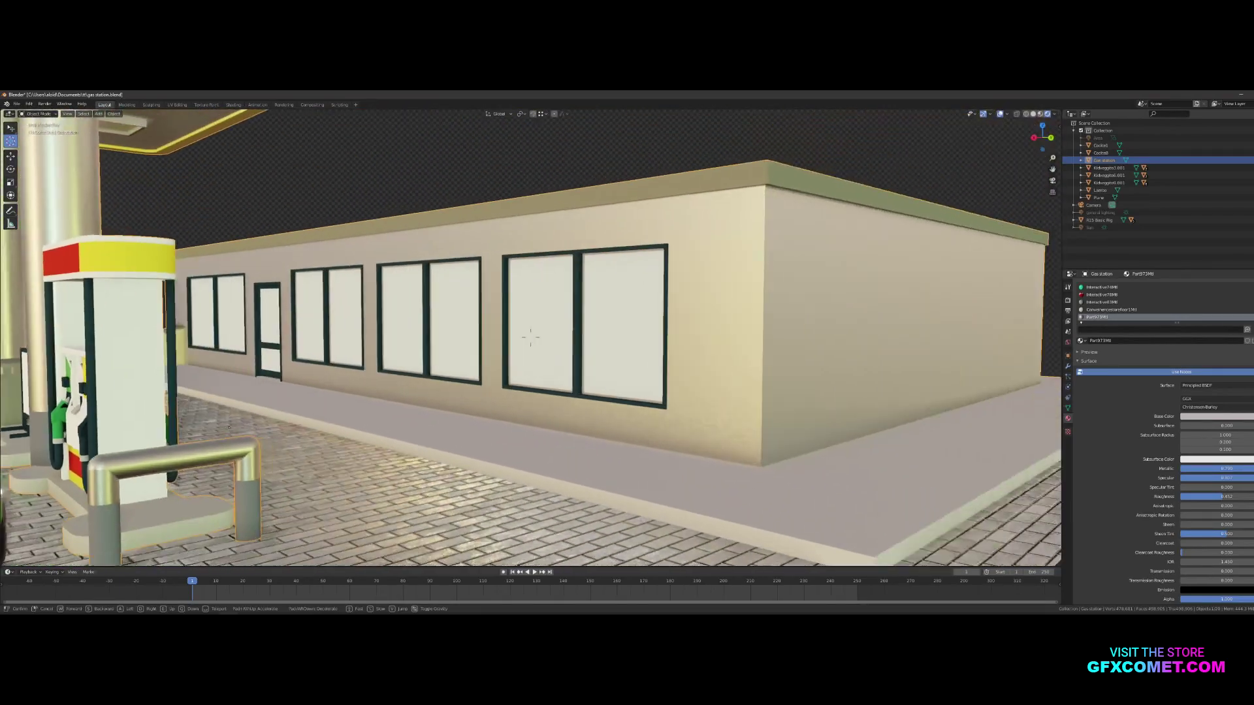
pyautogui.click(530, 337)
pyautogui.press('Tab')
pyautogui.click(534, 324)
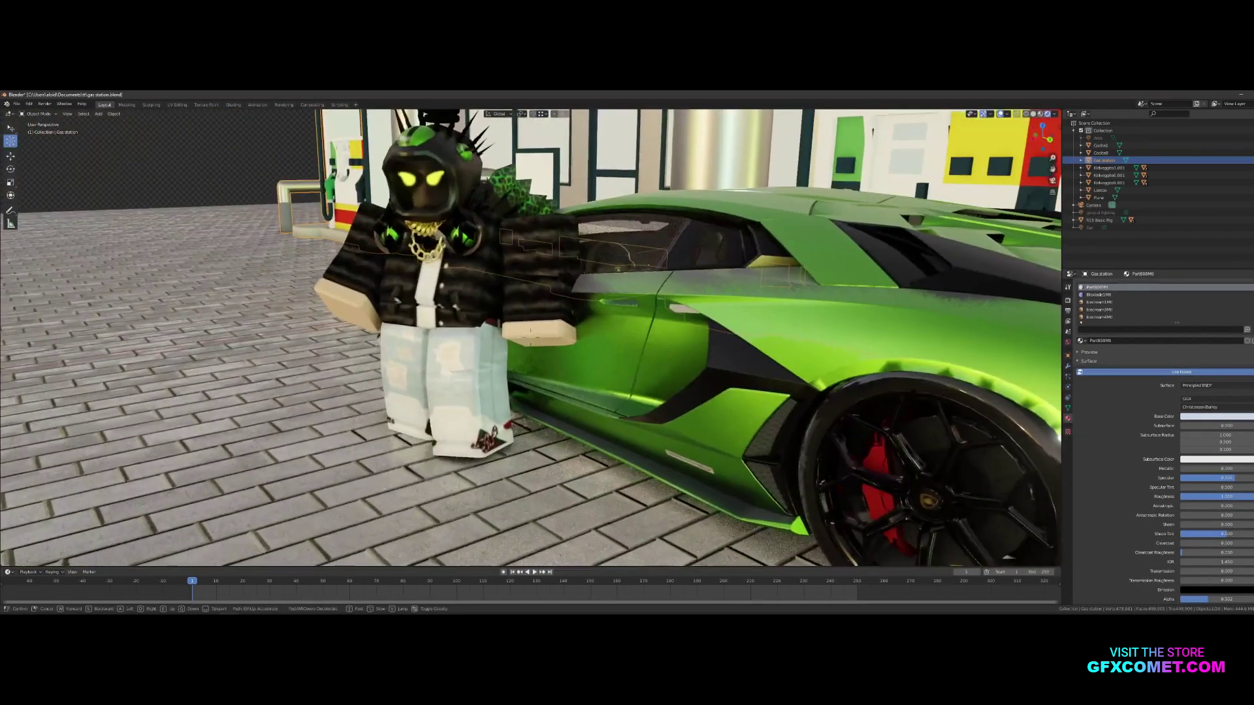
pyautogui.press('Tab')
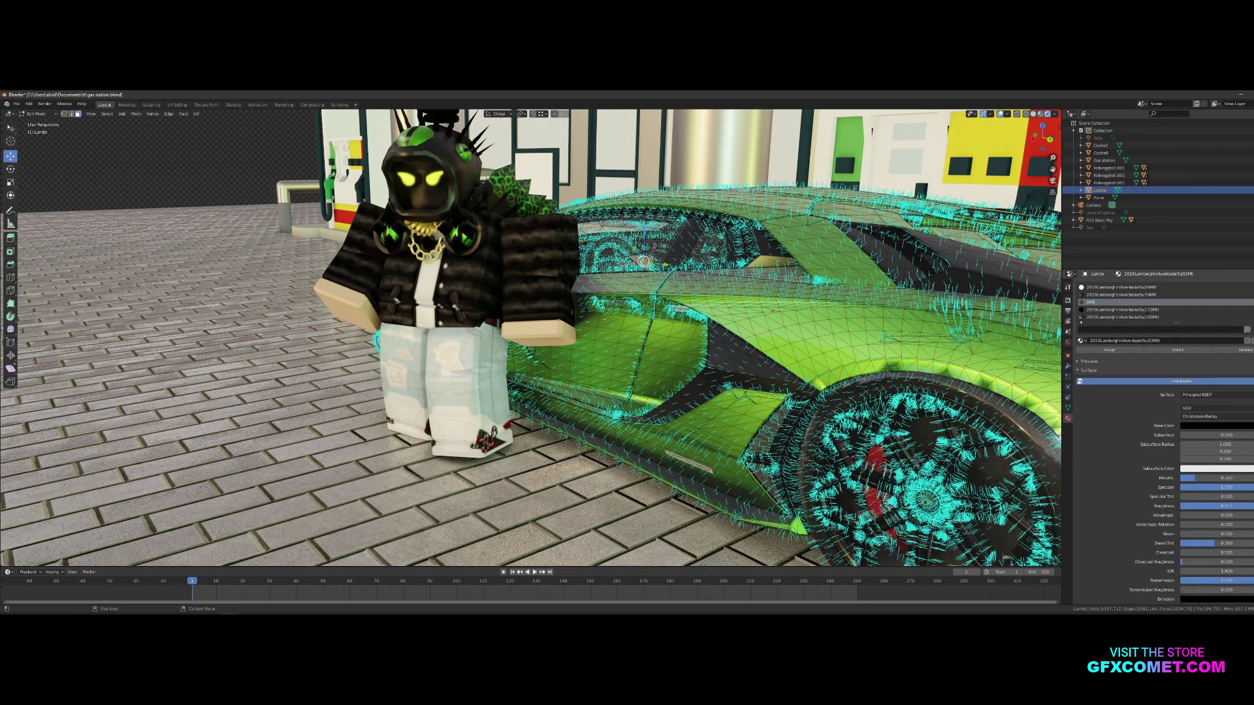
# Select the shop's window pane faces and replace their material with the existing WINDOW glass material
pyautogui.hotkey('shift', '`')
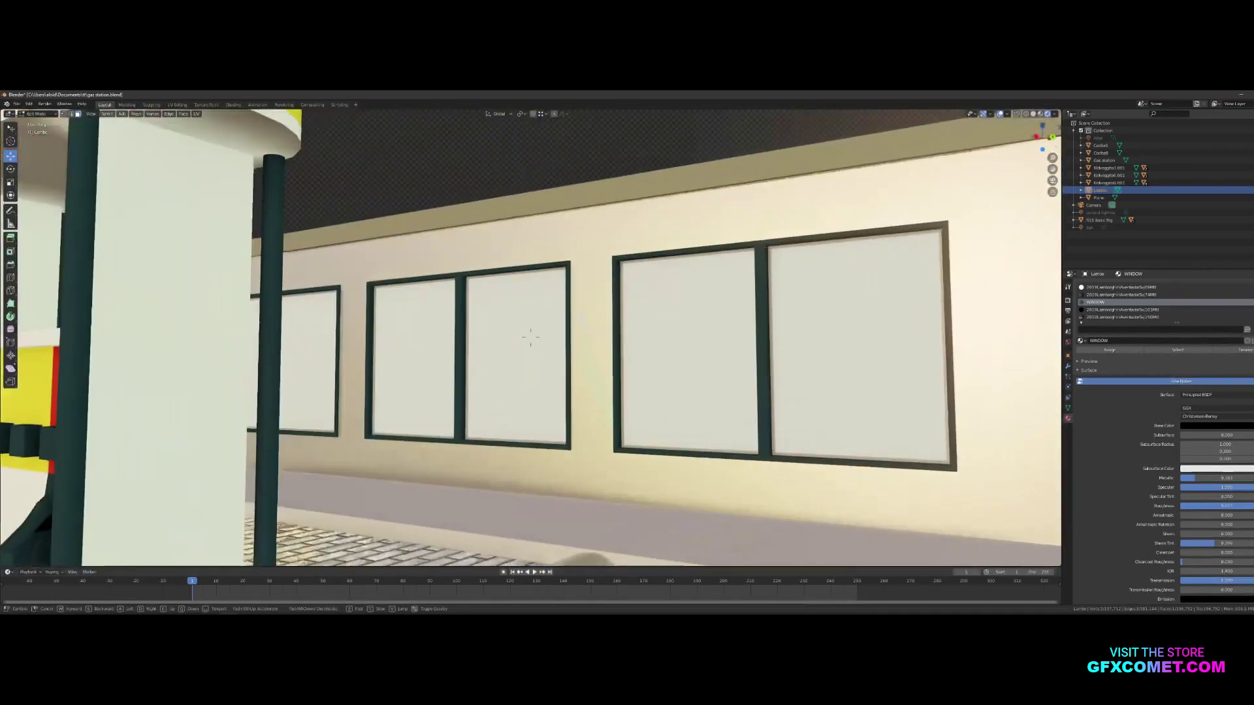
pyautogui.press('Tab')
pyautogui.click(671, 374)
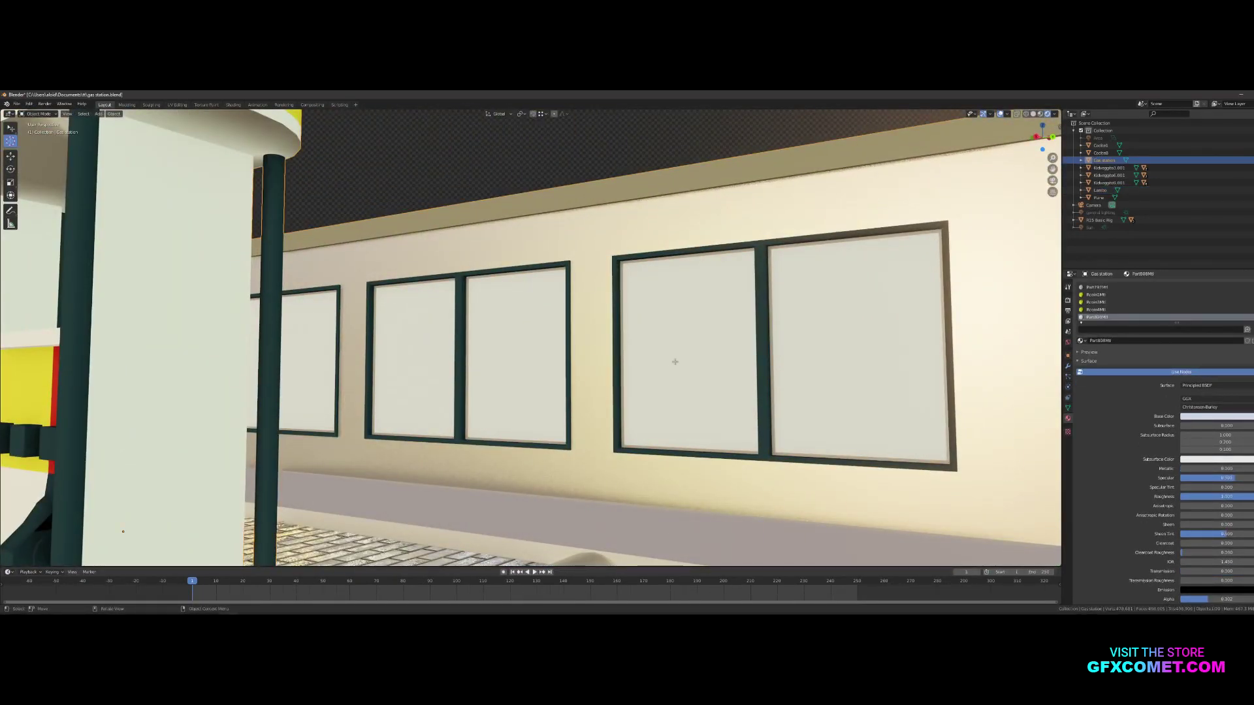
pyautogui.press('Tab')
pyautogui.press('Tab')
pyautogui.press('Tab')
pyautogui.click(1196, 351)
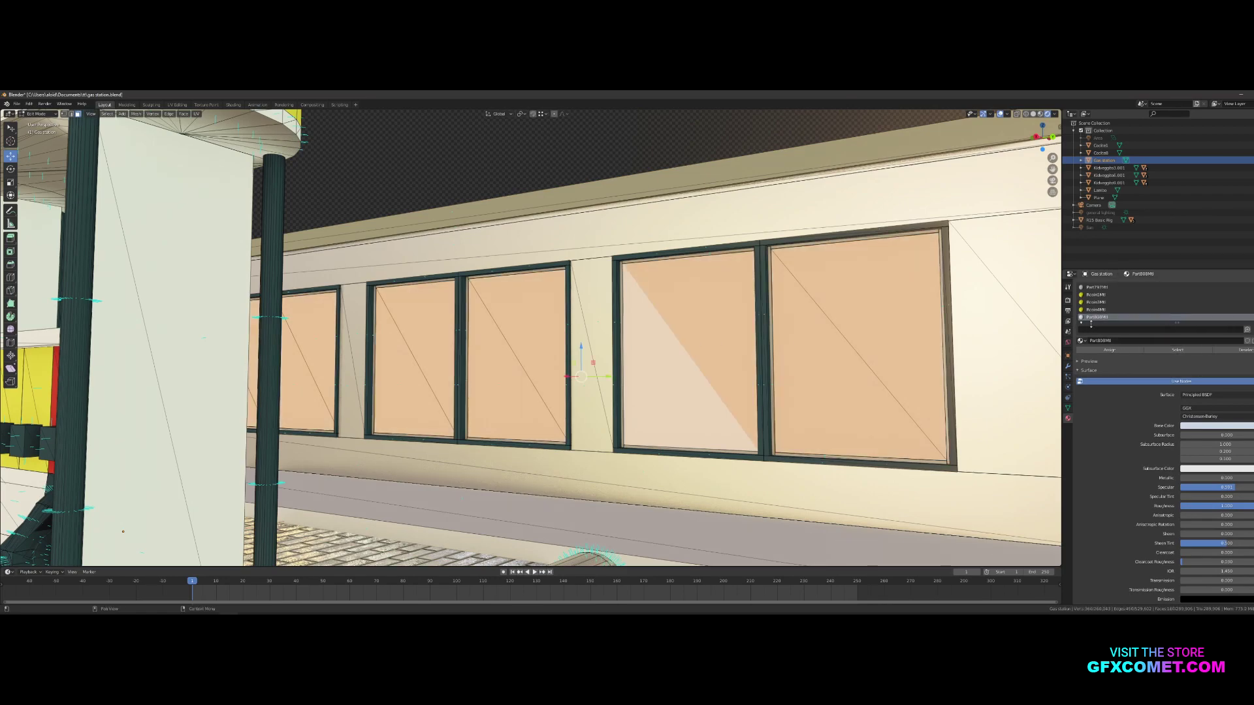
pyautogui.click(1081, 340)
pyautogui.write('window')
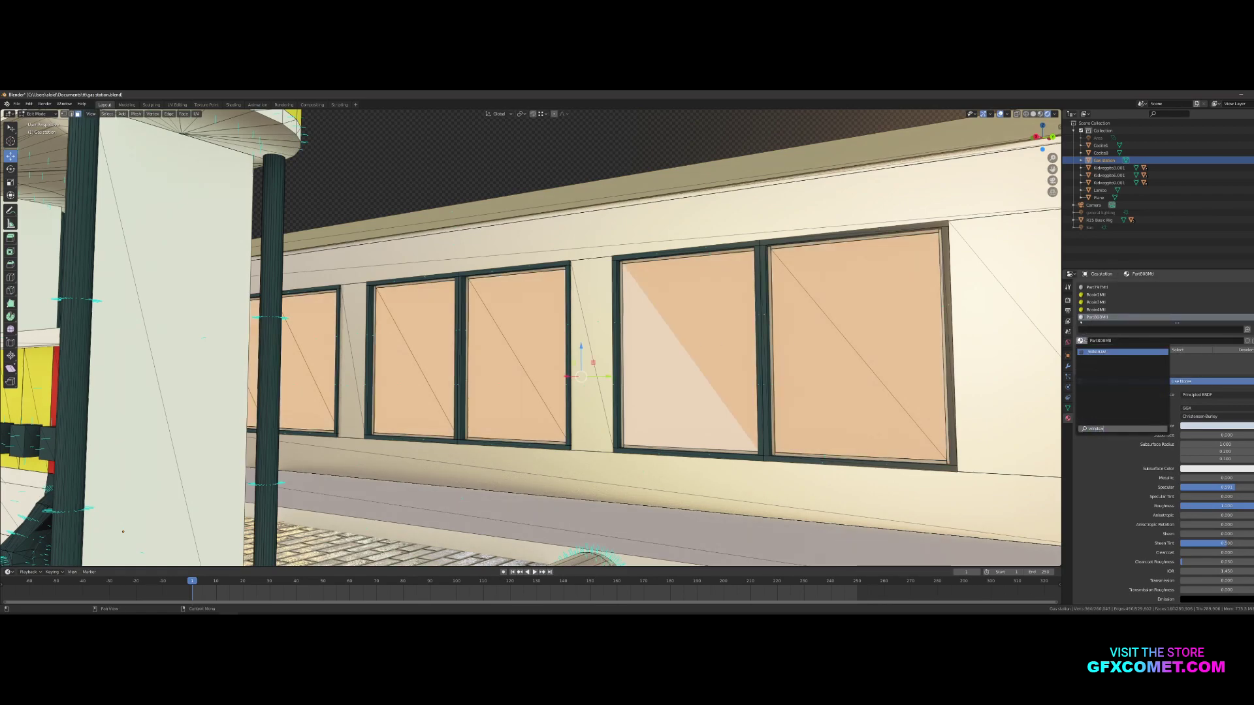
pyautogui.click(1104, 353)
pyautogui.press('Tab')
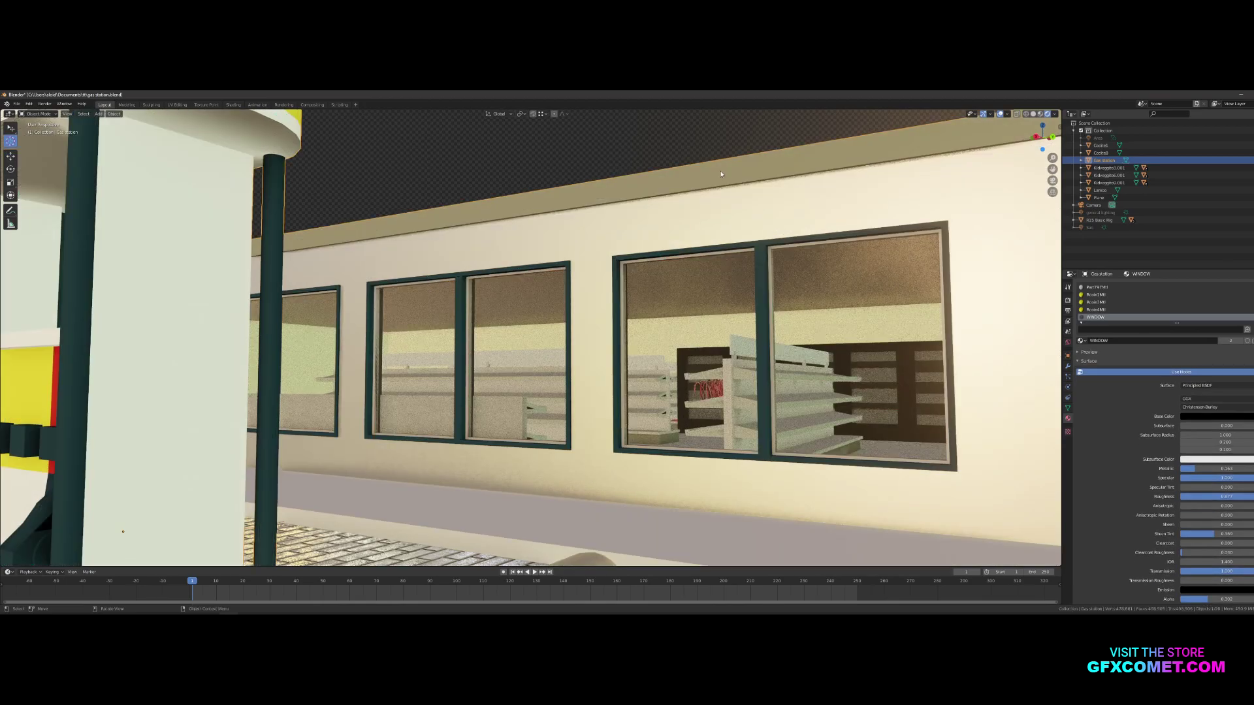
# Select the trash can beside the fuel pumps and adjust its material into a shiny, reflective metal
pyautogui.hotkey('shift', '`')
pyautogui.press('s')
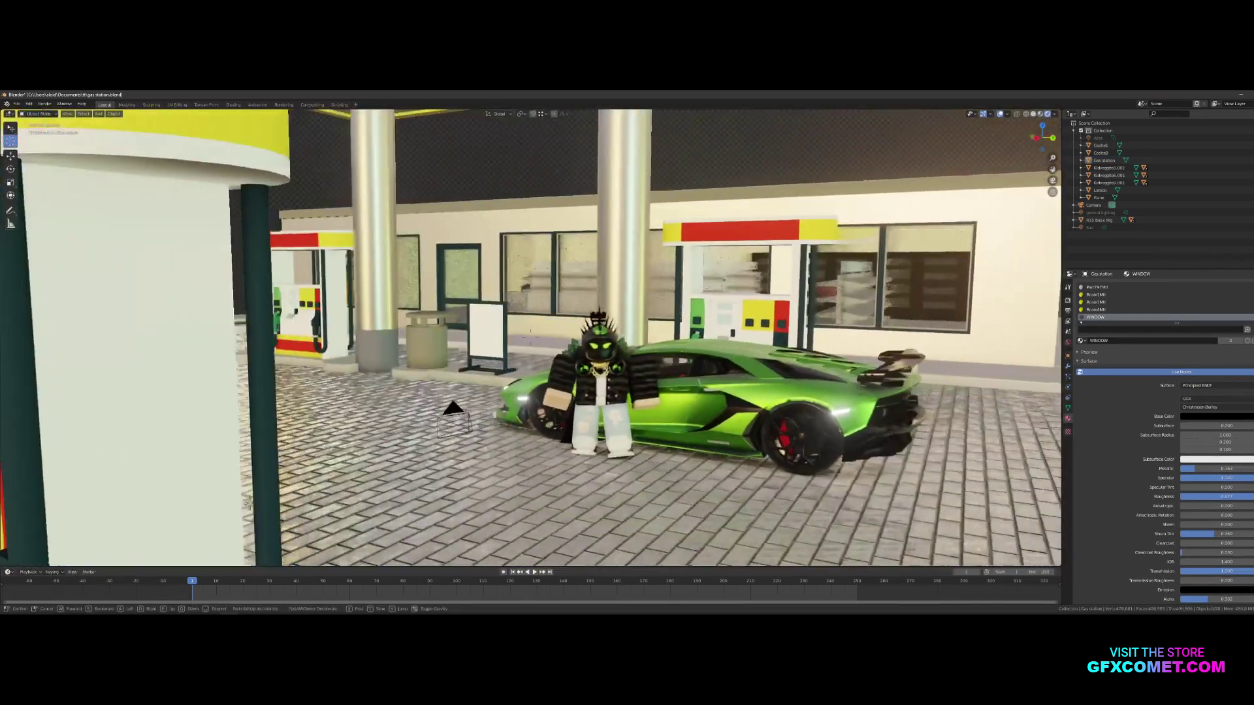
pyautogui.press('w')
pyautogui.press('s')
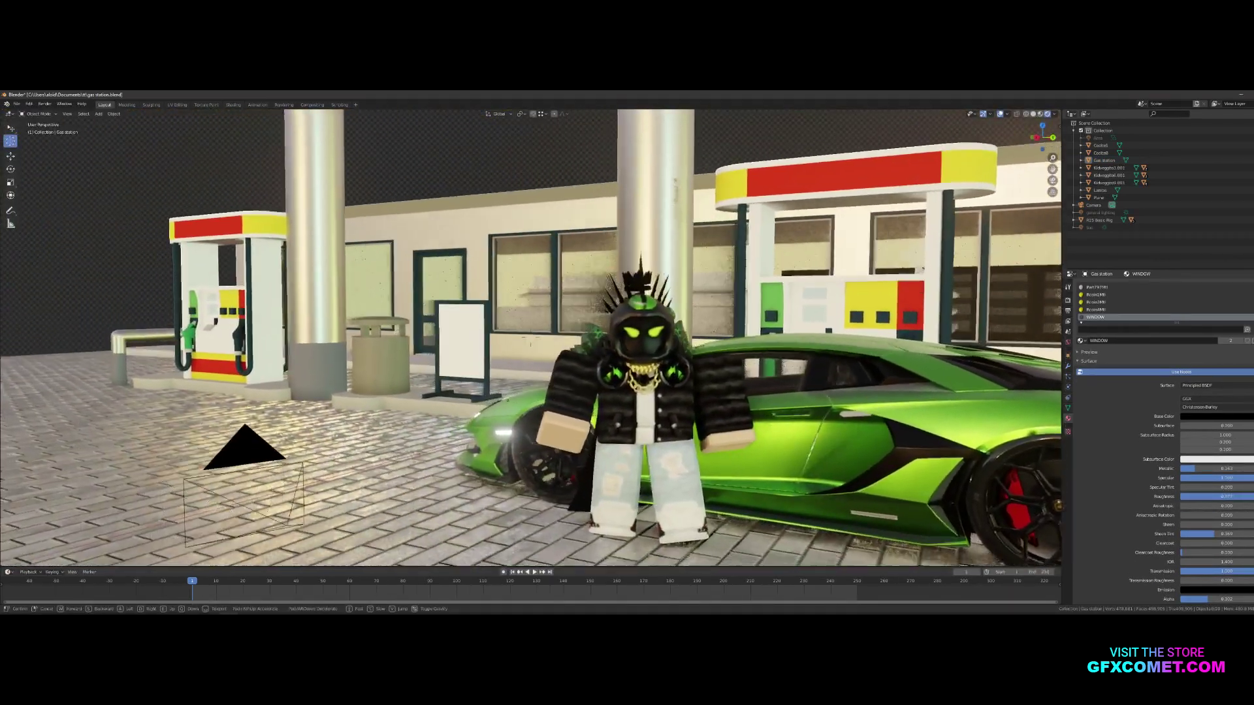
pyautogui.press('w')
pyautogui.click(679, 363)
pyautogui.press('Tab')
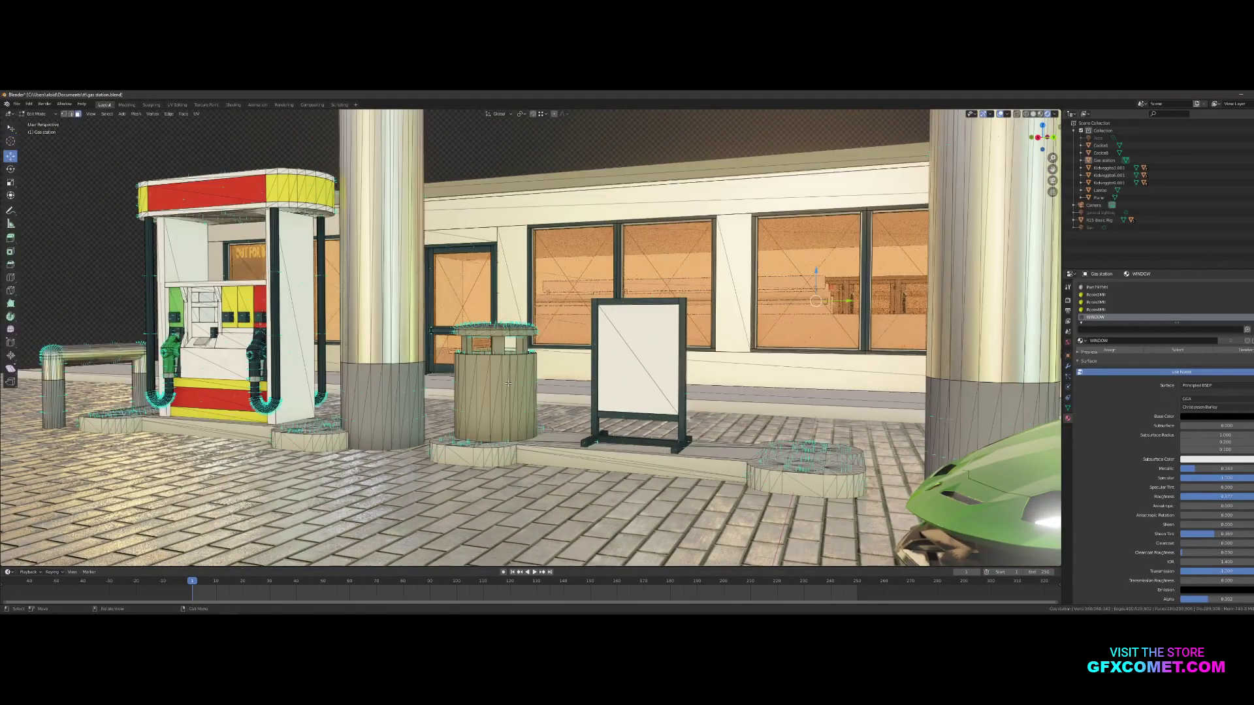
pyautogui.click(509, 380)
pyautogui.press('Tab')
pyautogui.moveTo(1210, 478); pyautogui.dragTo(1183, 477)
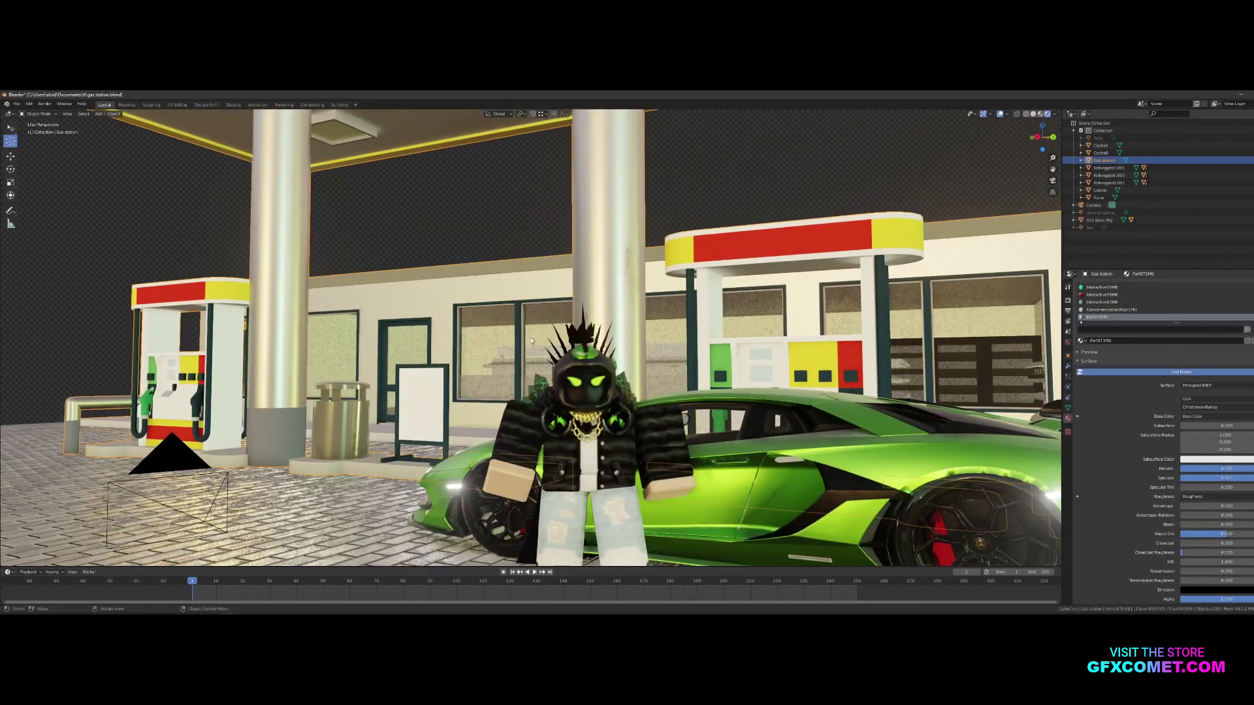
# Pick the white fuel pump material and adjust its metallic, specular and roughness values for a reflective finish
pyautogui.press('Tab')
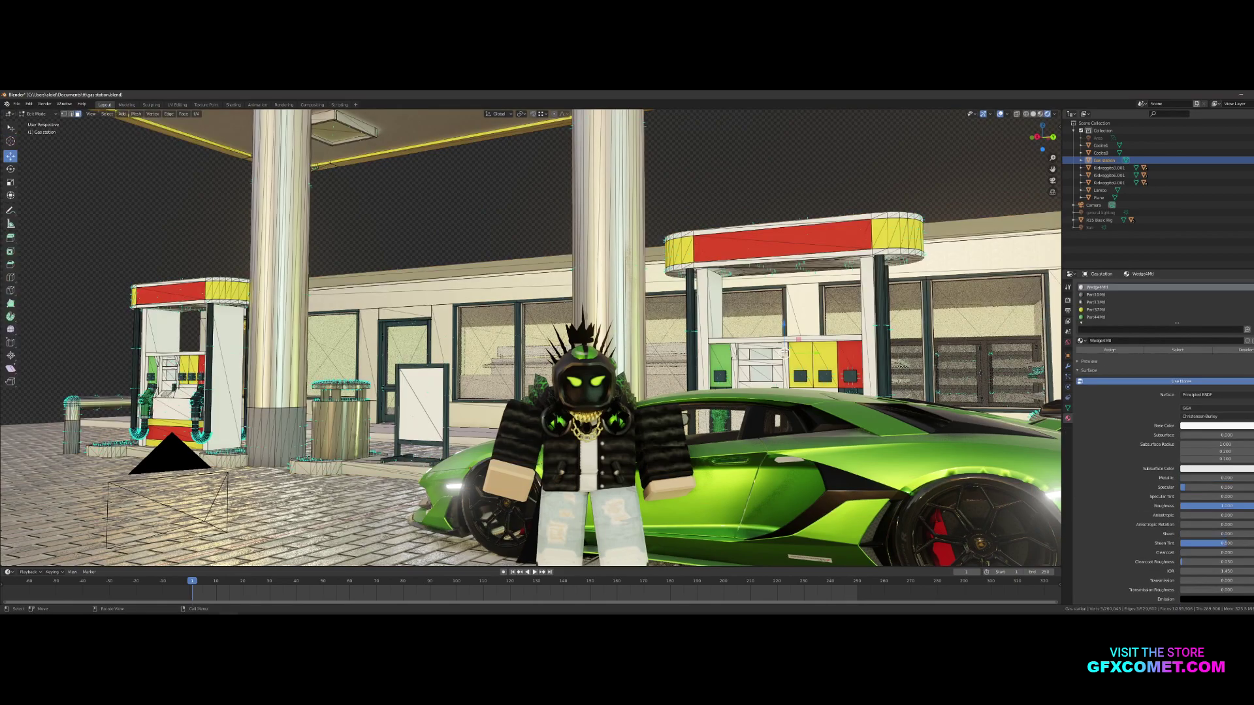
pyautogui.press('Tab')
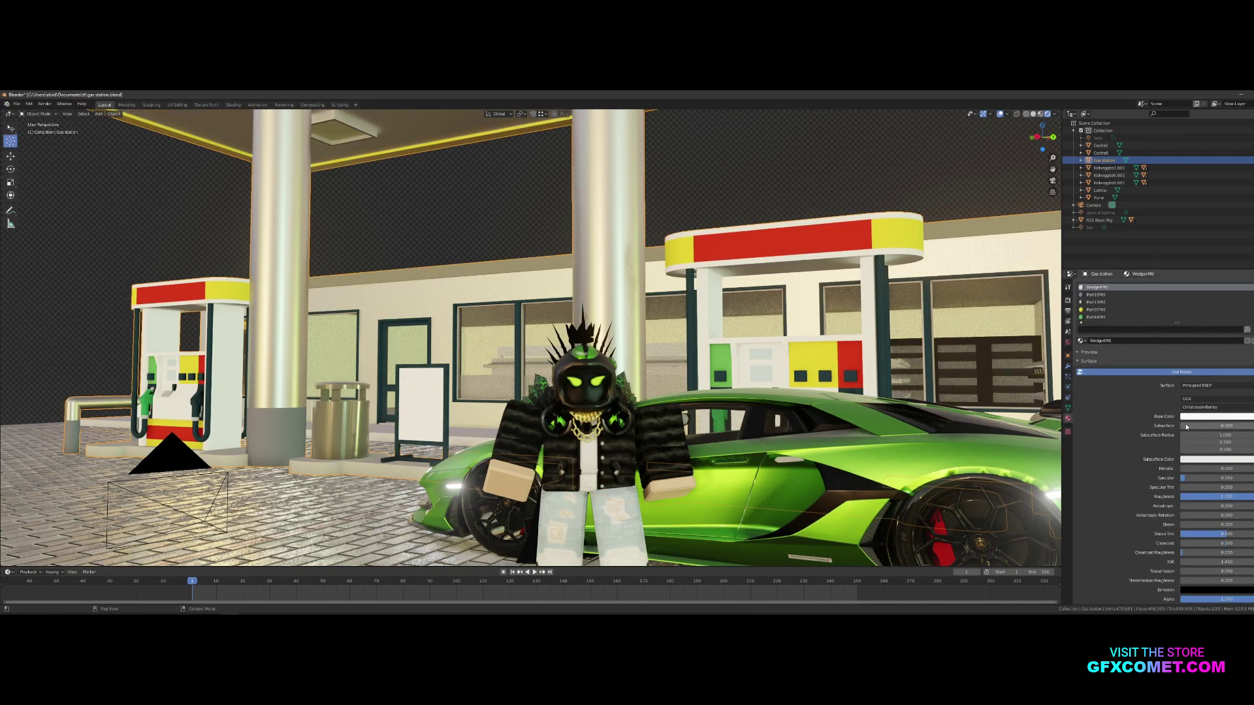
pyautogui.moveTo(1228, 478); pyautogui.dragTo(1176, 497)
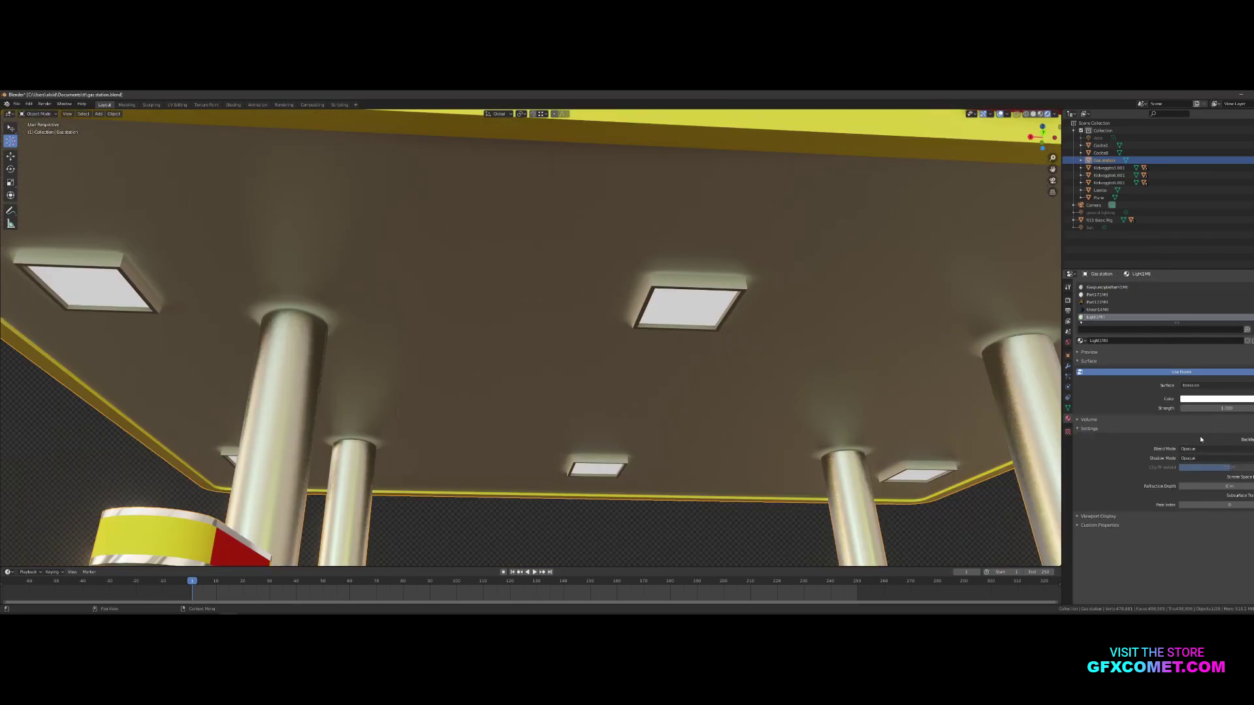
# Raise the emission strength of the canopy ceiling lights and change their colour to a warm orange-yellow
pyautogui.moveTo(1207, 408); pyautogui.dragTo(1253, 408)
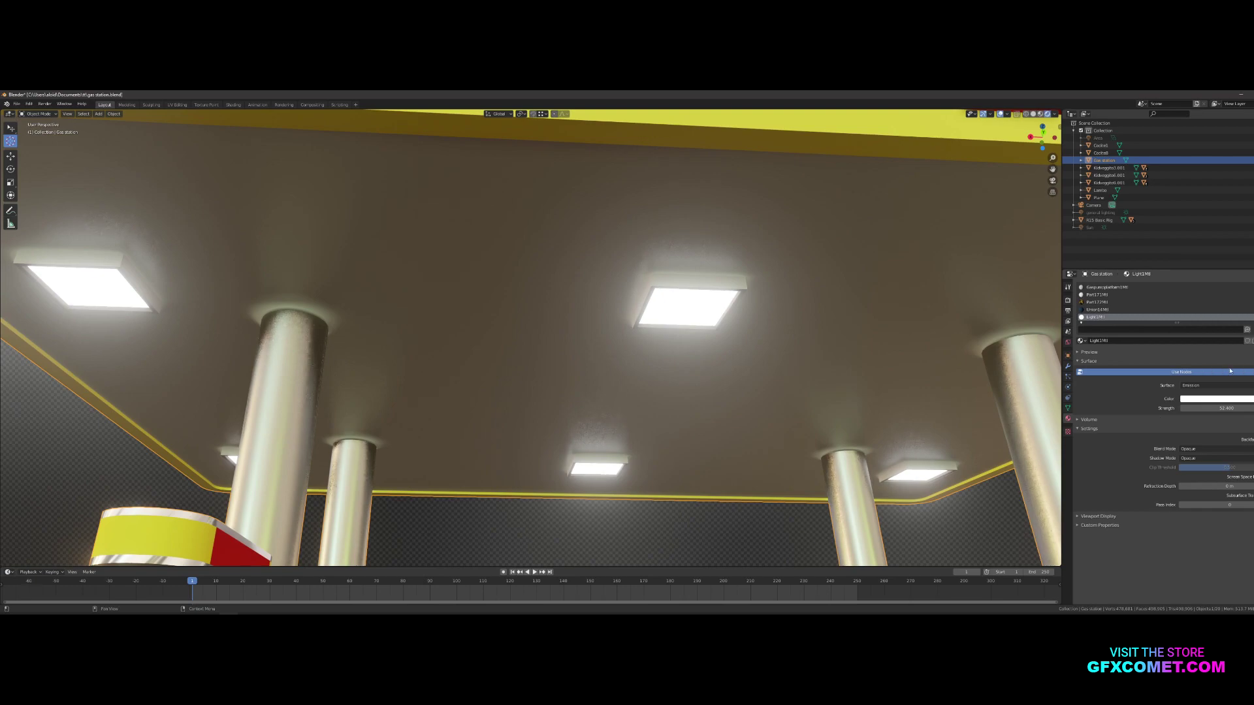
pyautogui.click(1228, 399)
pyautogui.click(1218, 336)
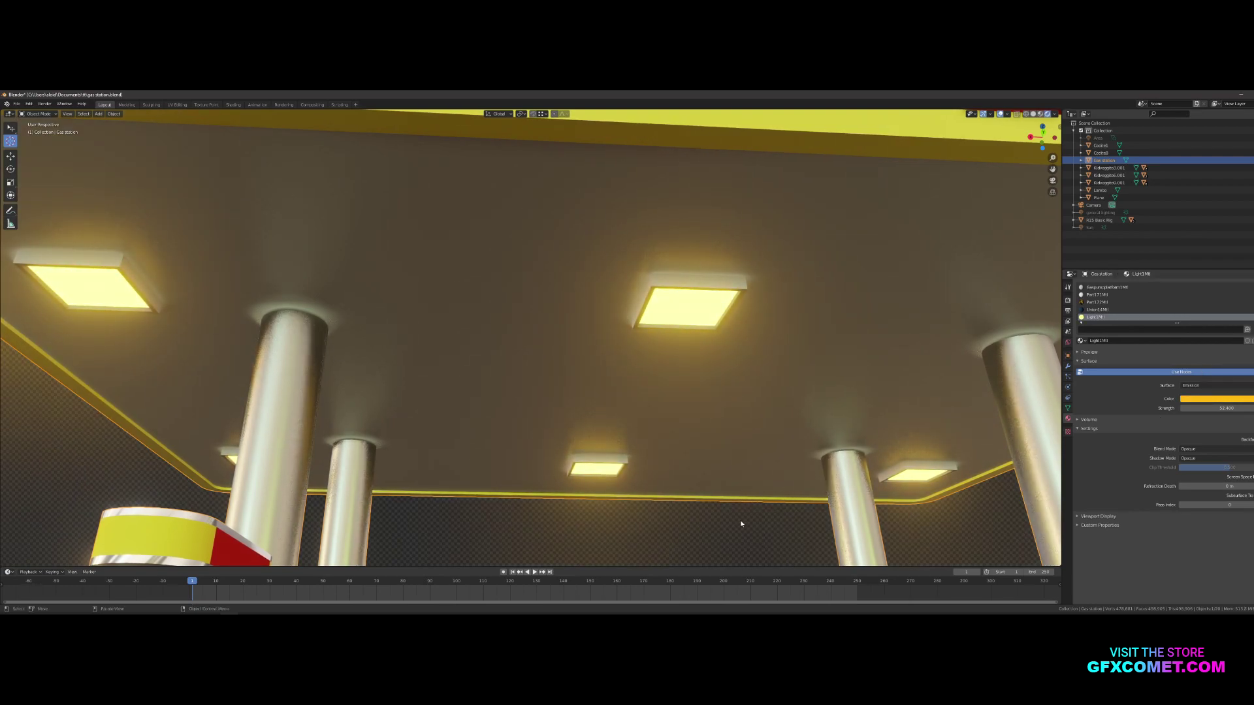
# Reposition the scene camera to frame the character standing beside the Lamborghini with the fuel pump behind
pyautogui.hotkey('shift', '`')
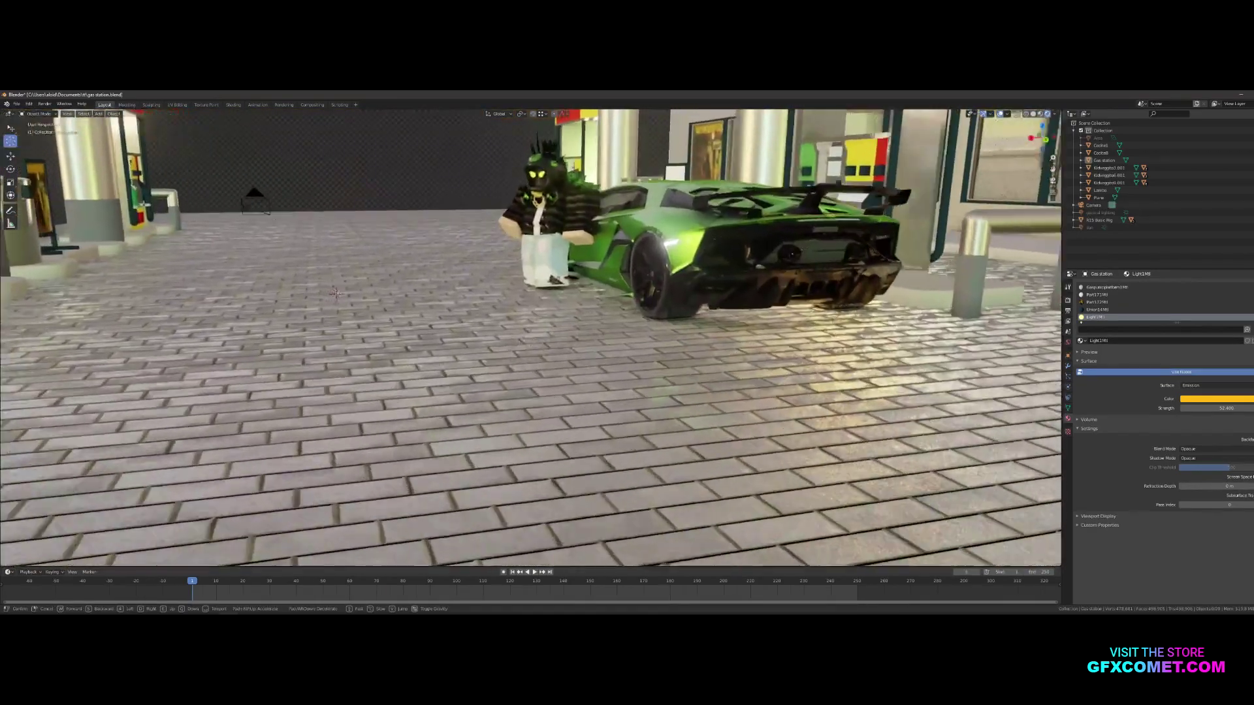
pyautogui.press('w')
pyautogui.press('a')
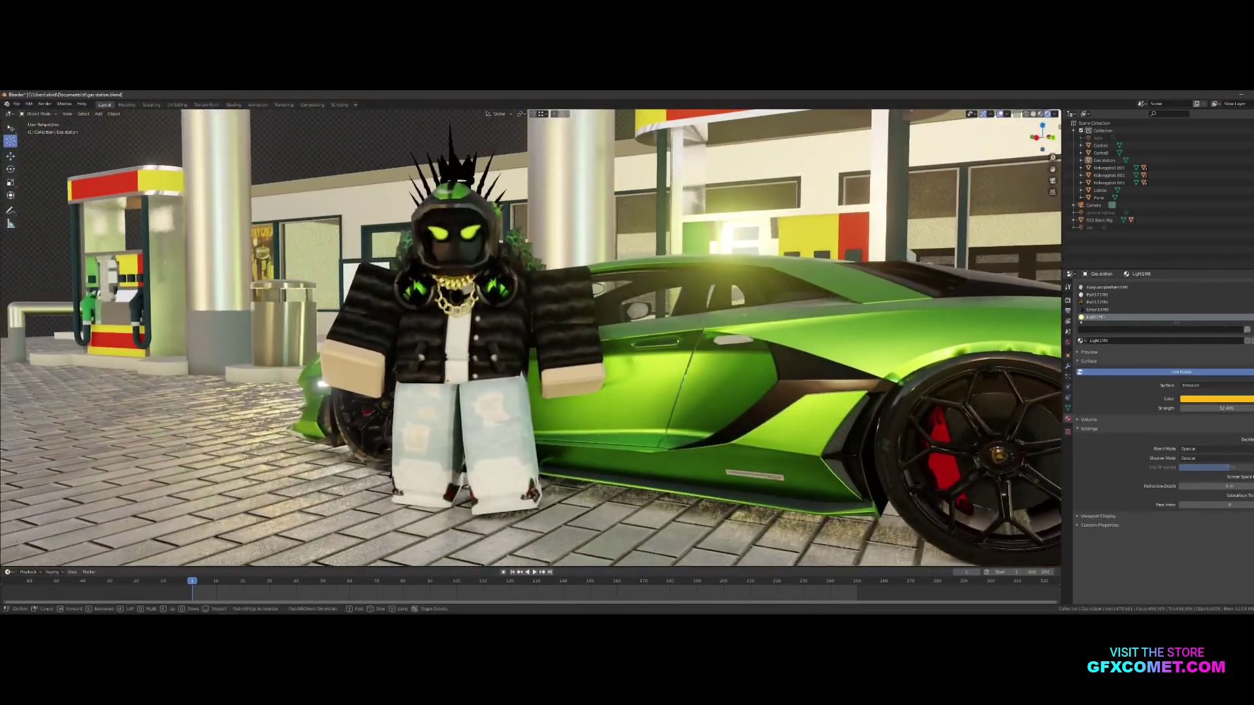
pyautogui.click(532, 344)
pyautogui.press('KP_0')
pyautogui.hotkey('shift', '`')
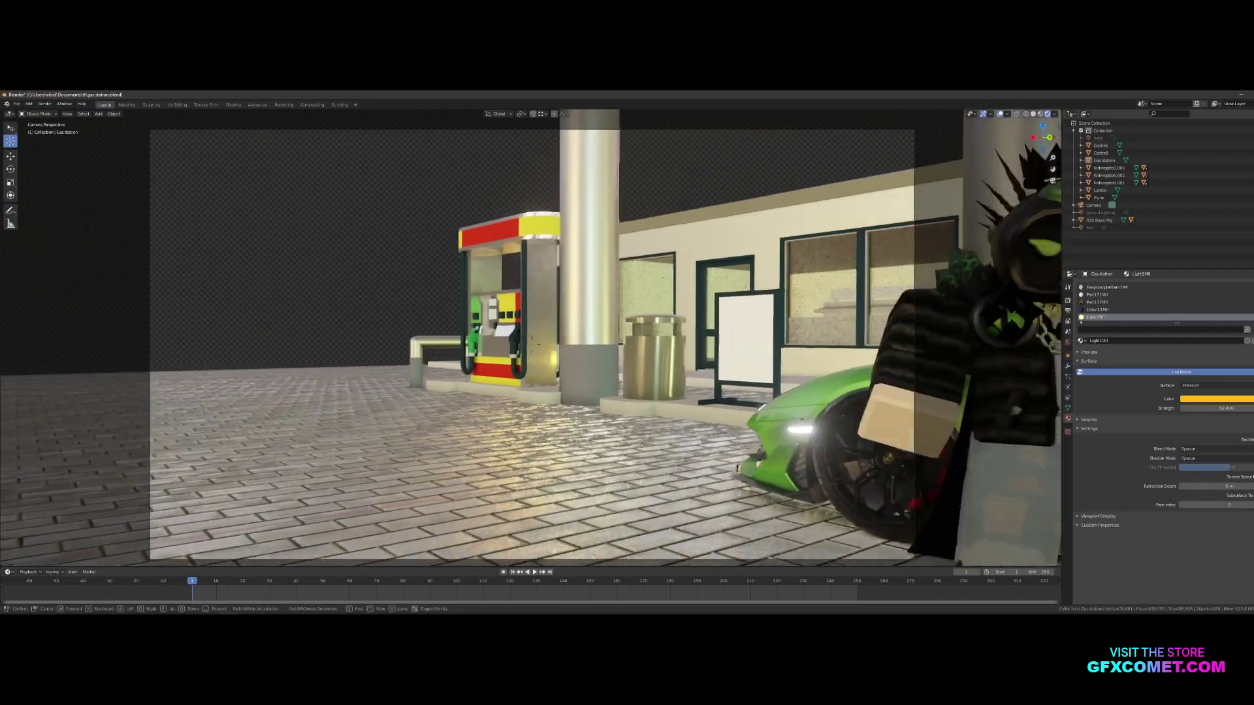
pyautogui.press('d')
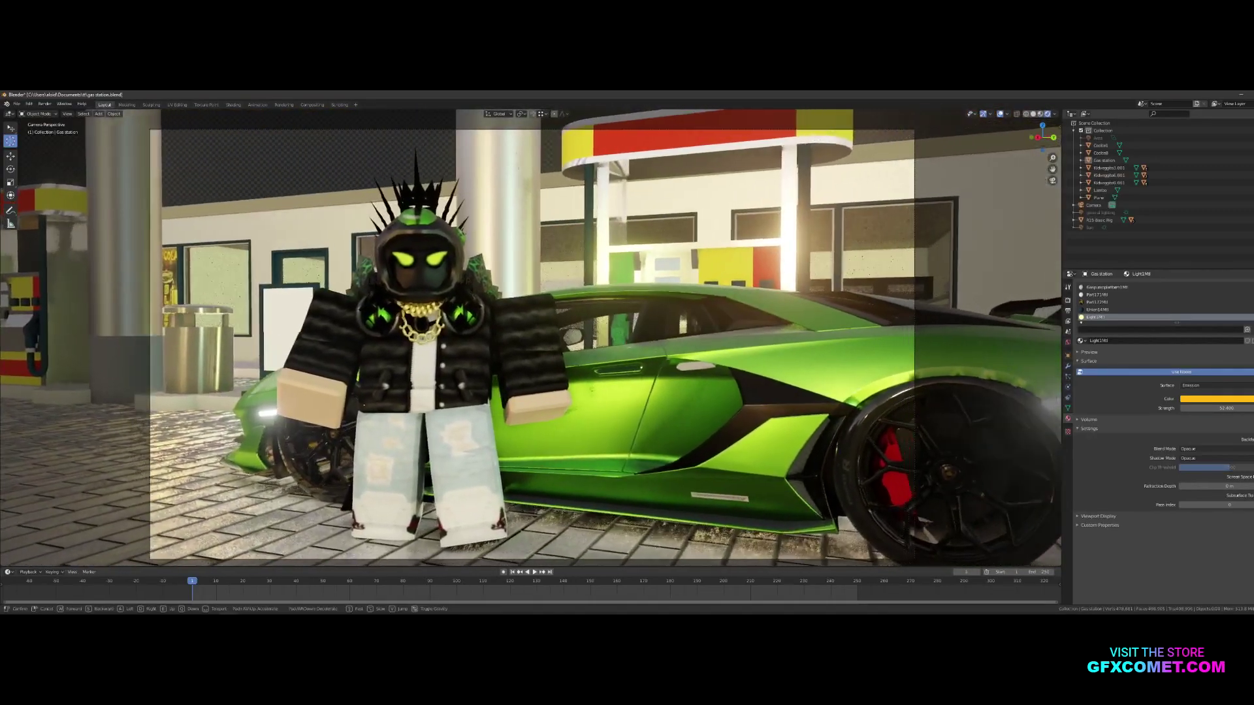
pyautogui.click(532, 344)
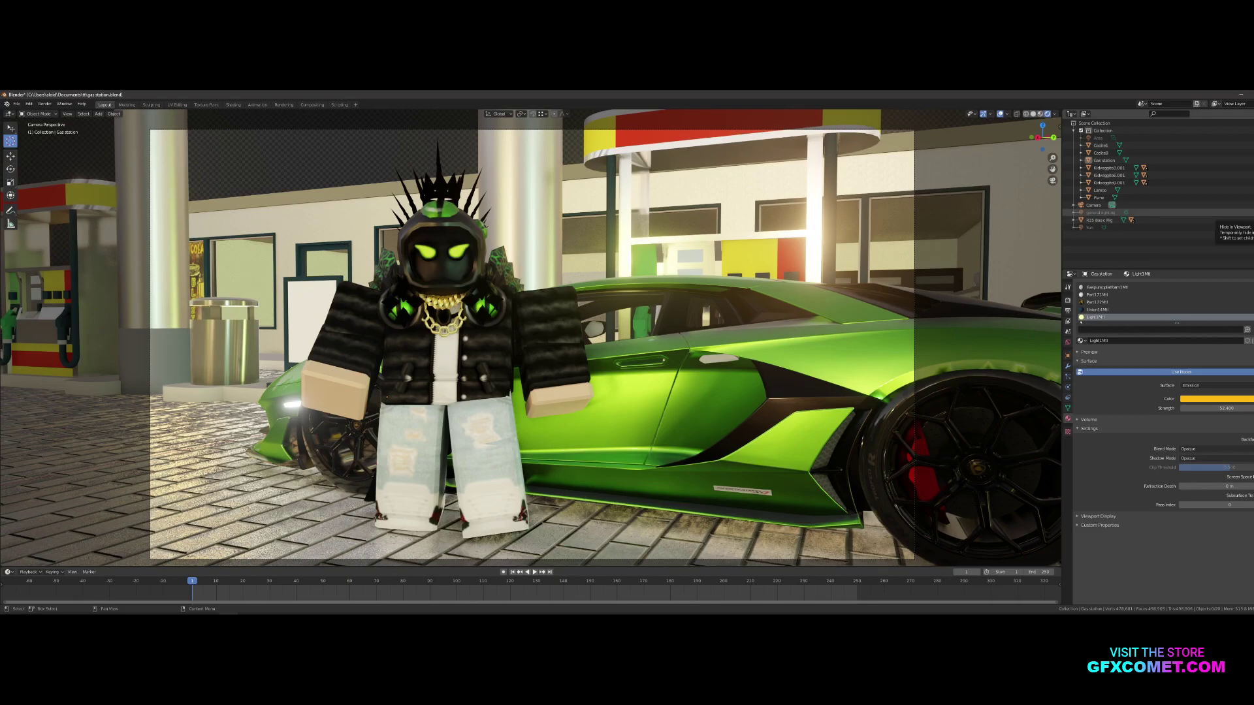
# Unhide the general lighting and the Sun, then tint the Sun light pale yellow and lower its strength
pyautogui.moveTo(1245, 213); pyautogui.dragTo(1245, 227)
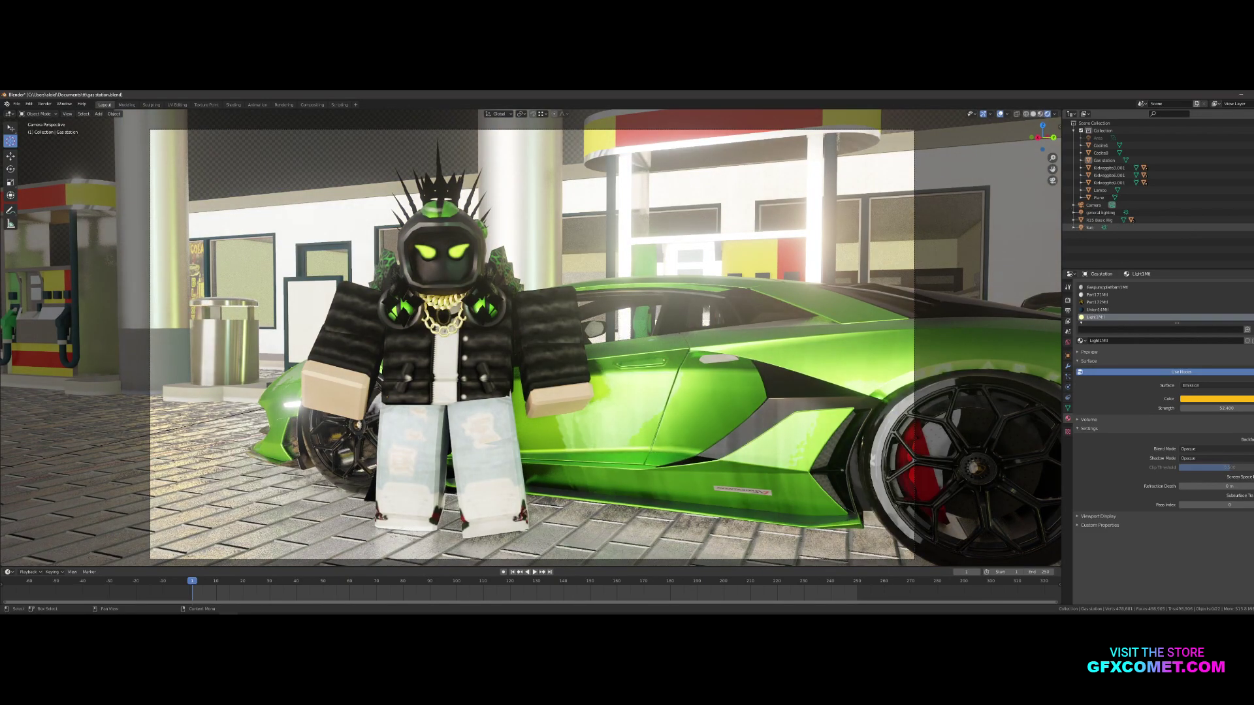
pyautogui.click(1089, 227)
pyautogui.click(1215, 326)
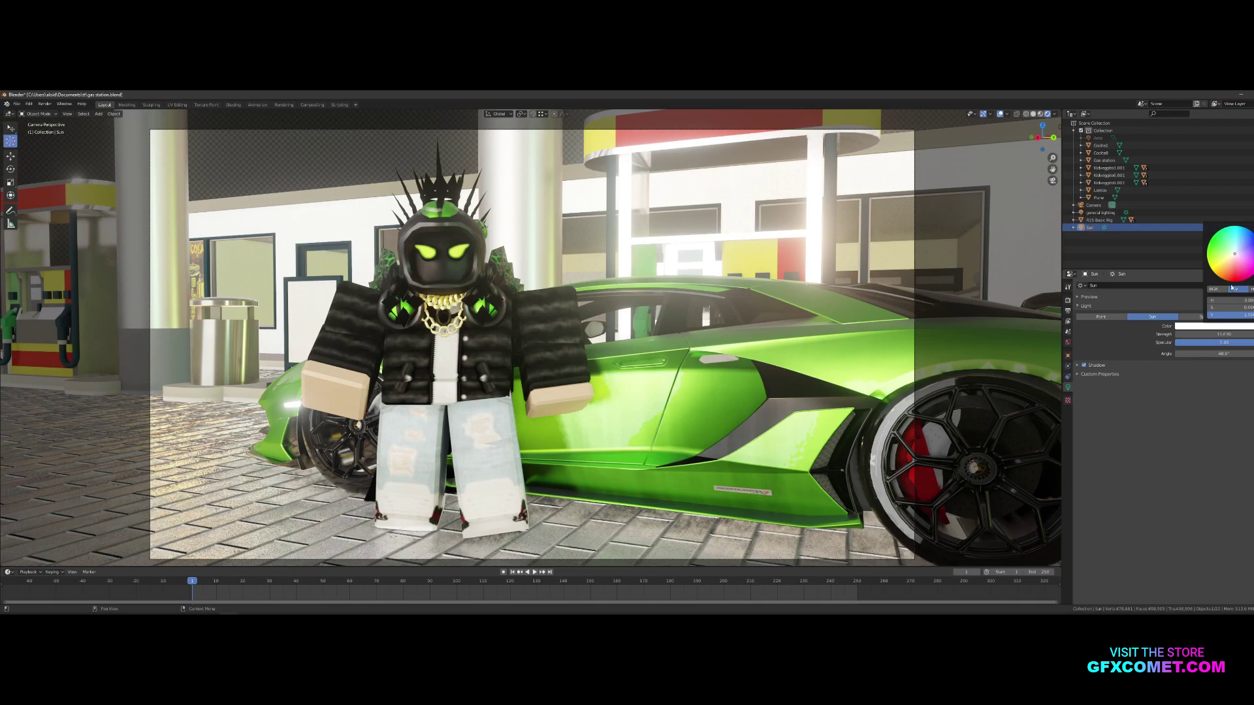
pyautogui.moveTo(1235, 254); pyautogui.dragTo(1228, 260)
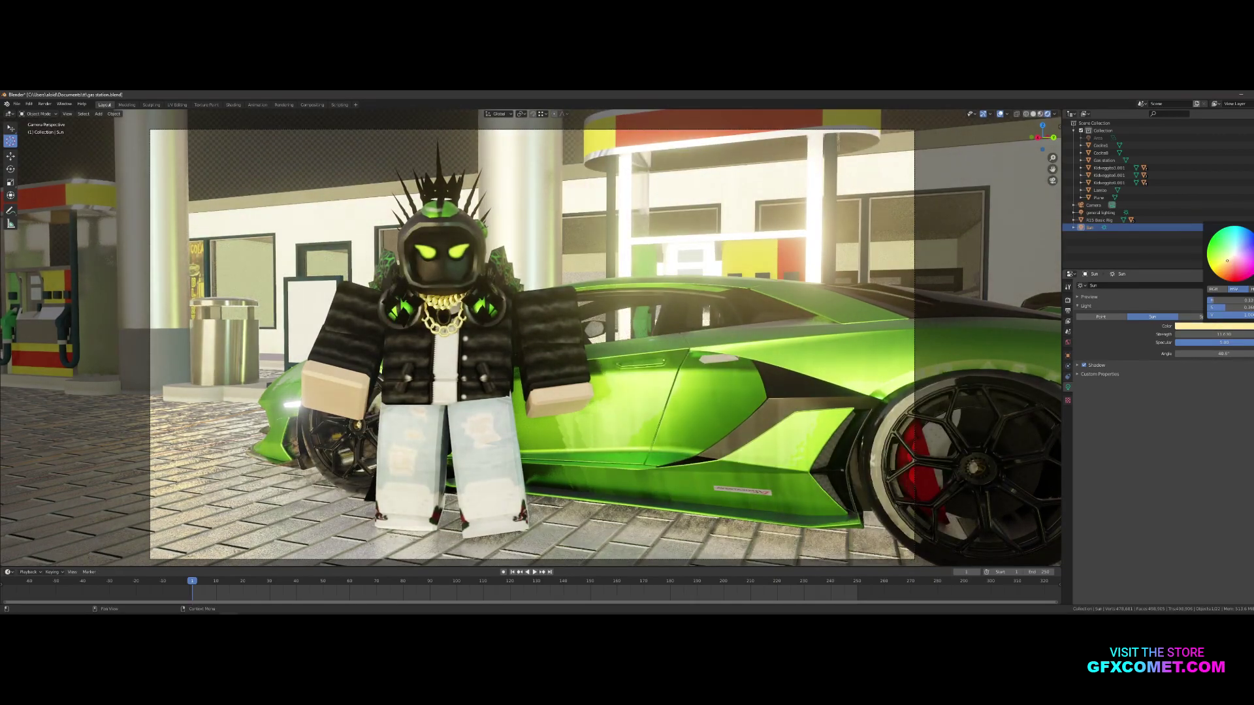
pyautogui.moveTo(1234, 334); pyautogui.dragTo(1213, 335)
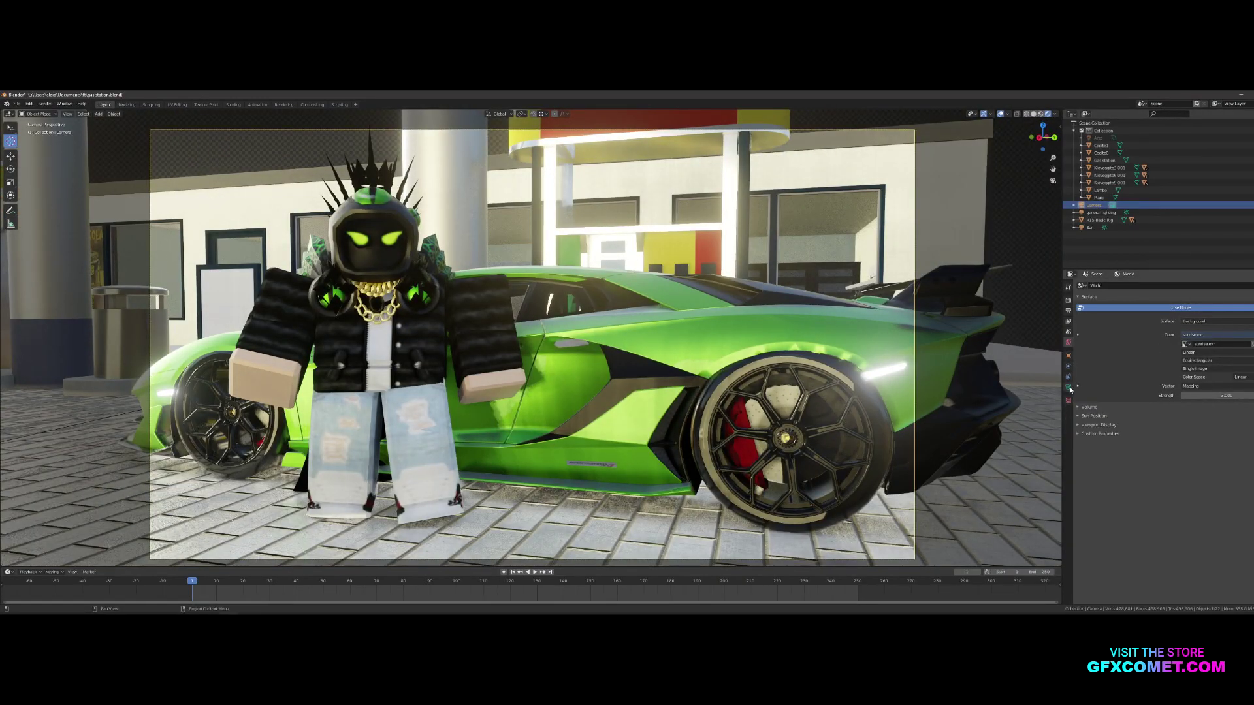
# Shorten the camera's focal length and move the camera closer to frame the character and the full side of the Lamborghini
pyautogui.click(1069, 387)
pyautogui.moveTo(1223, 321); pyautogui.dragTo(1202, 321)
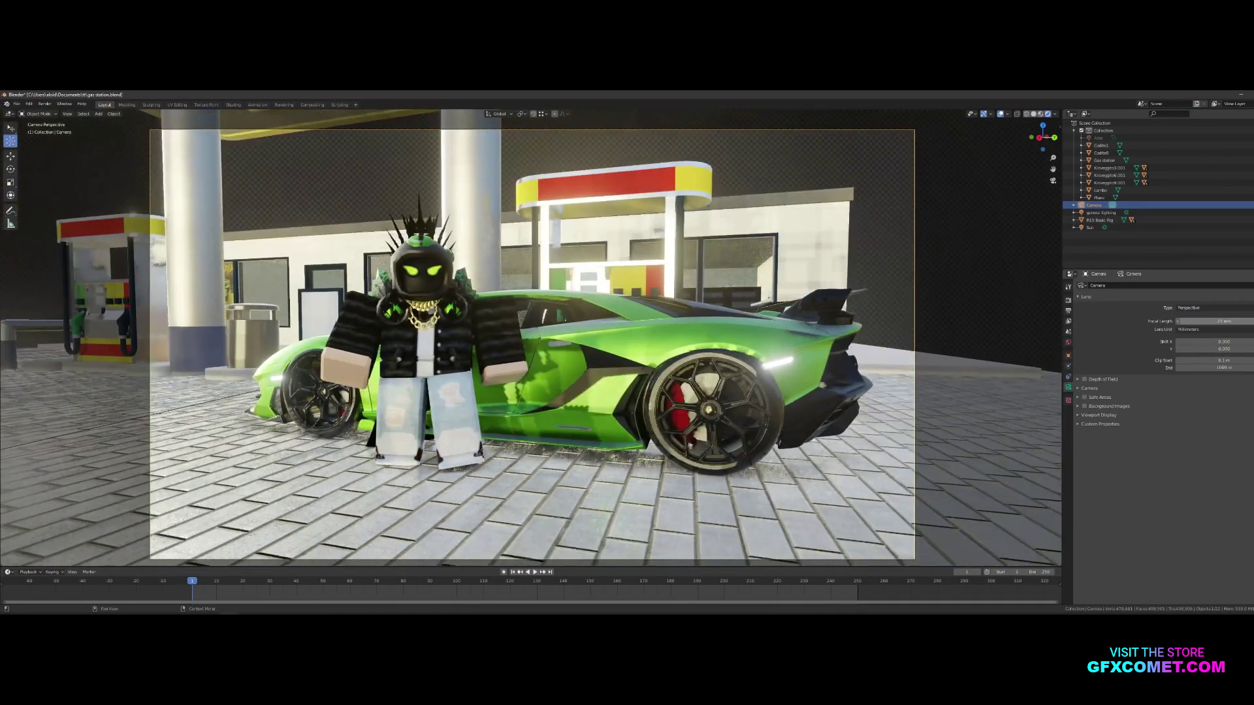
pyautogui.hotkey('shift', '`')
pyautogui.press('w')
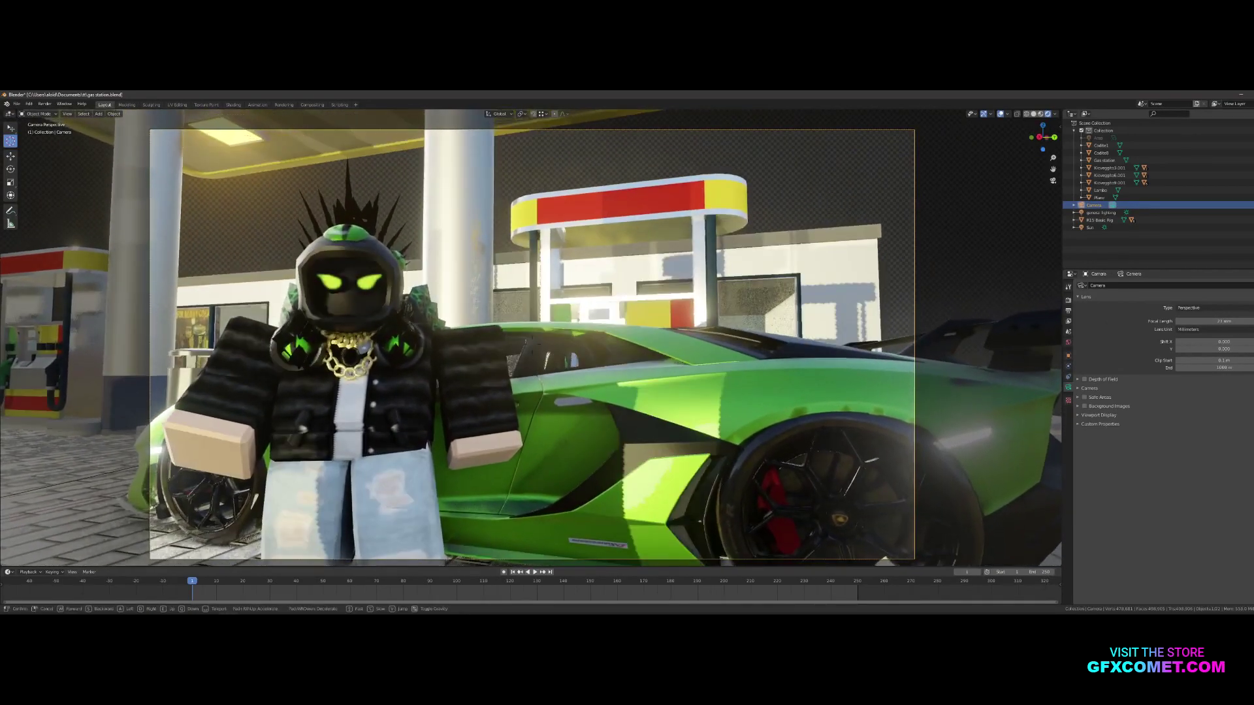
pyautogui.press('s')
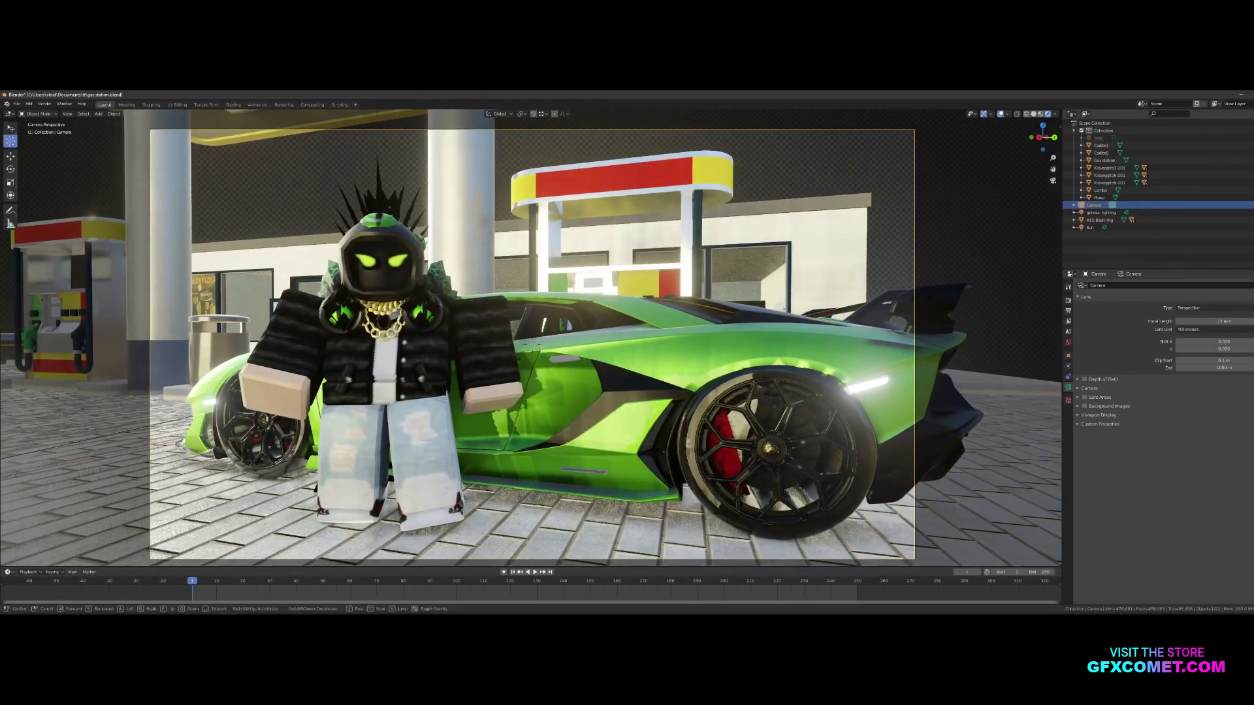
pyautogui.click(532, 341)
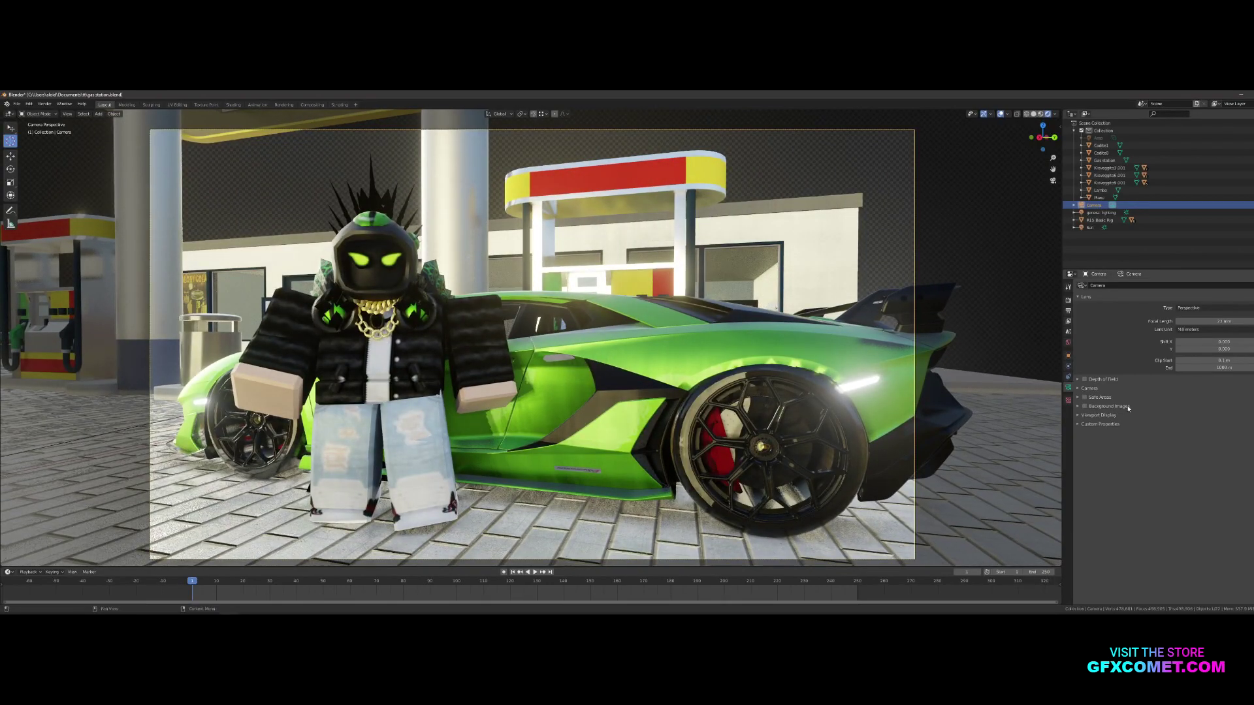
# Enable the camera's Center and Thirds composition guides and fine-tune the framing of the character and car against them
pyautogui.click(1094, 415)
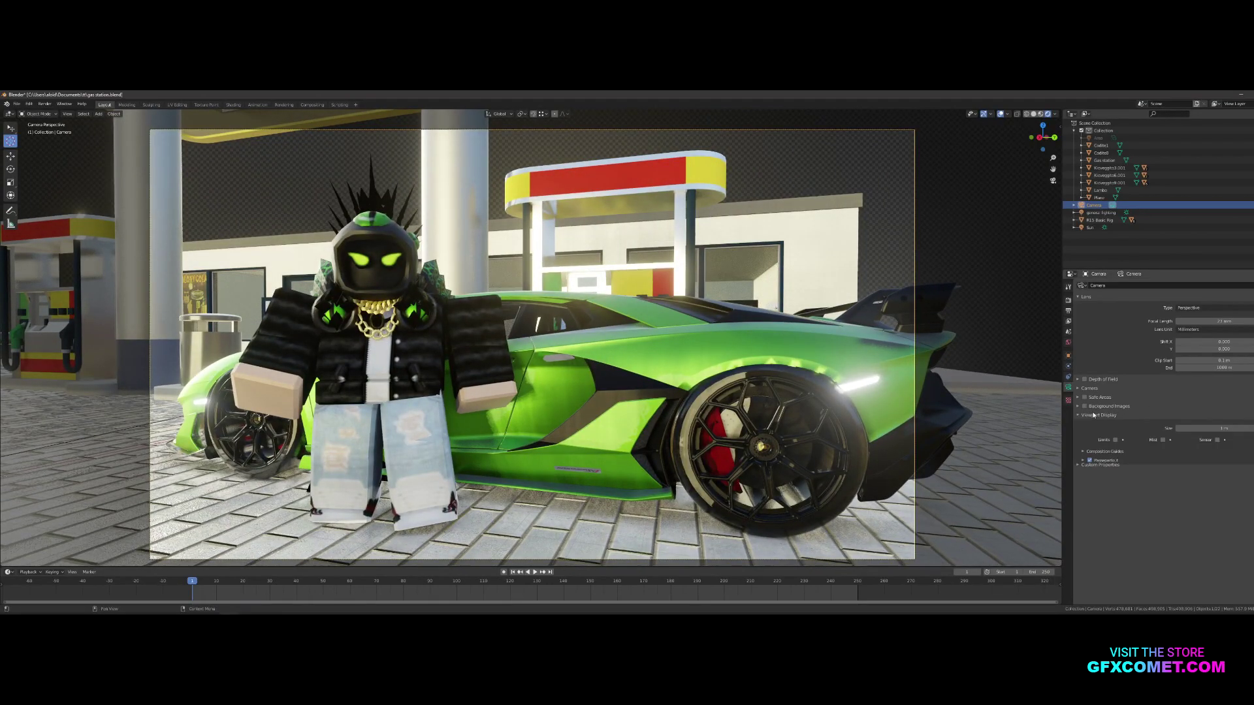
pyautogui.click(1110, 451)
pyautogui.click(1108, 463)
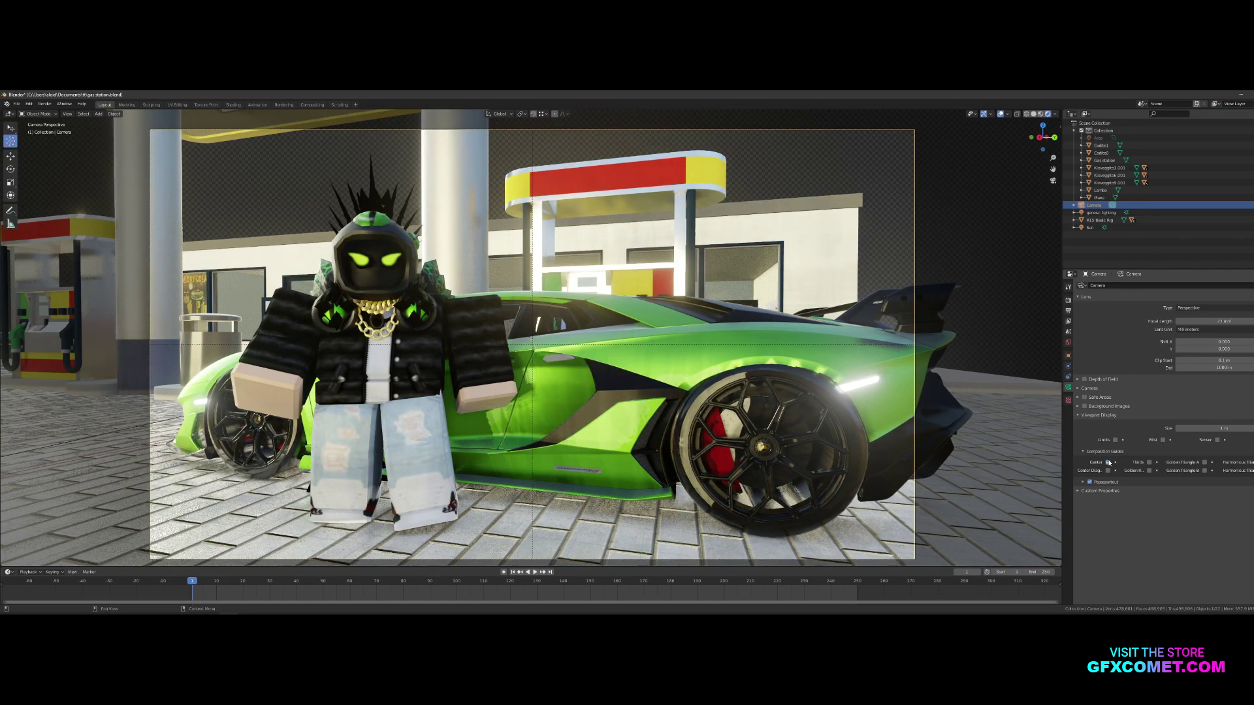
pyautogui.click(1109, 465)
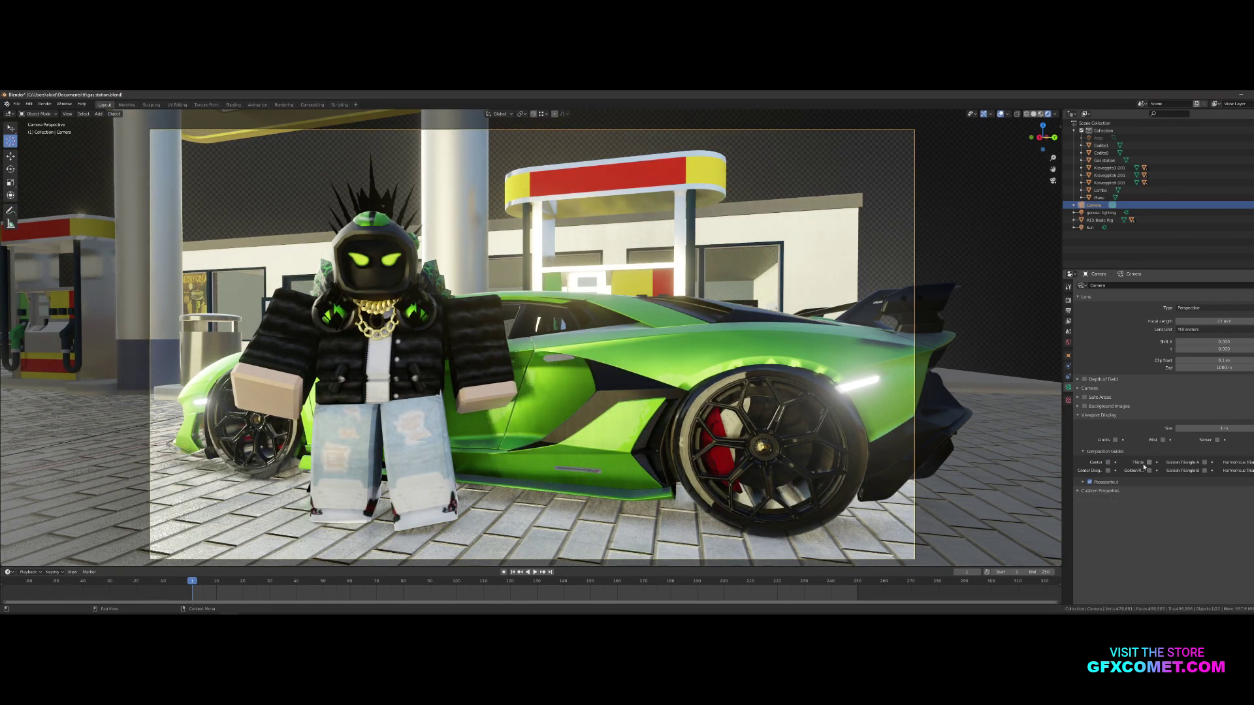
pyautogui.click(1149, 463)
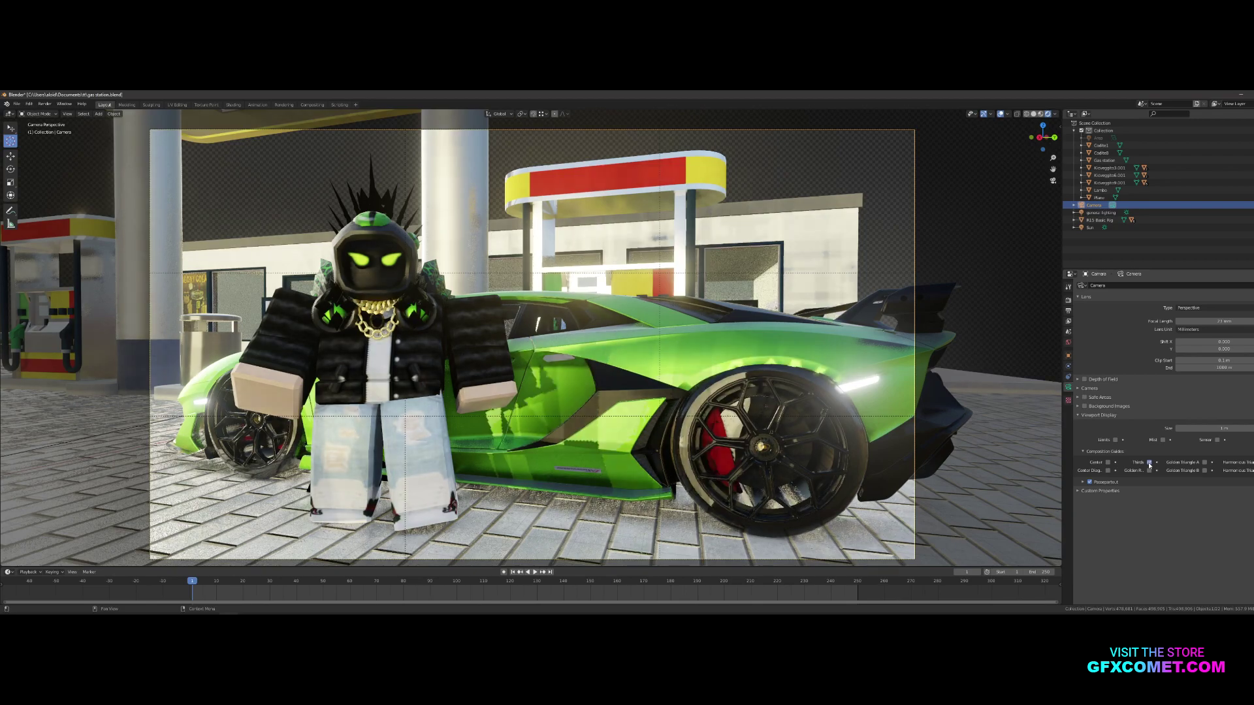
pyautogui.click(1108, 462)
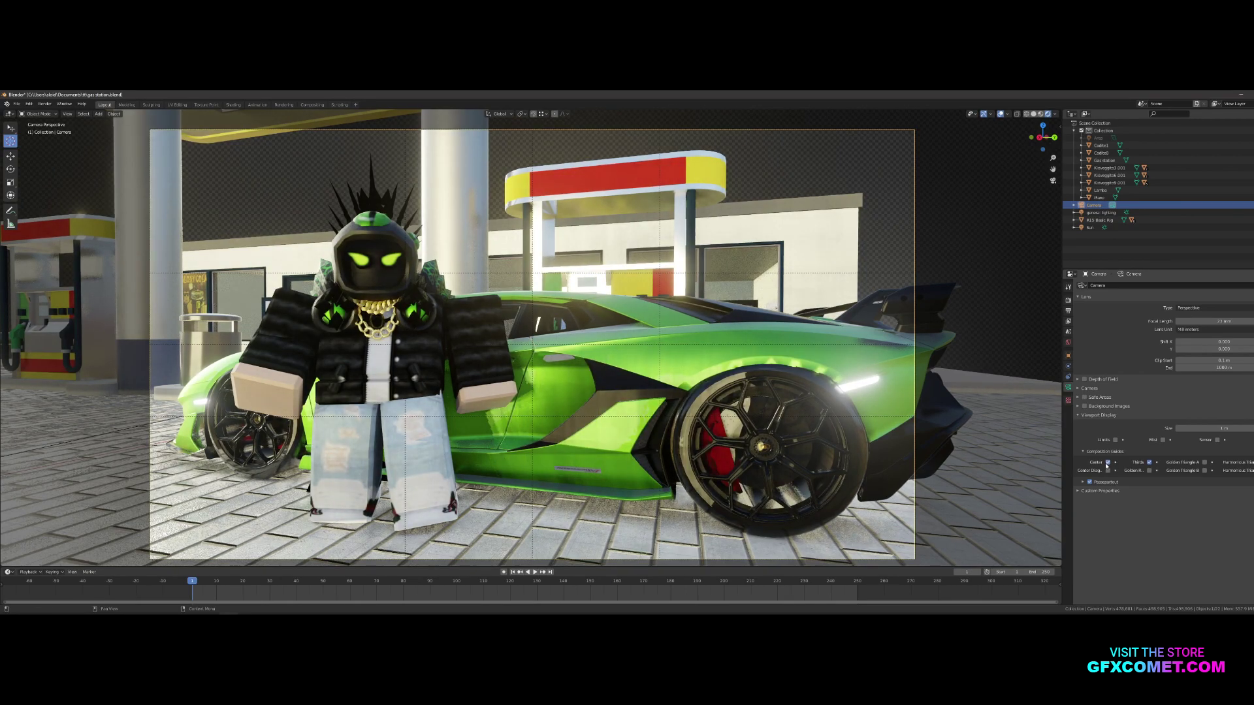
pyautogui.click(1150, 470)
pyautogui.click(1150, 471)
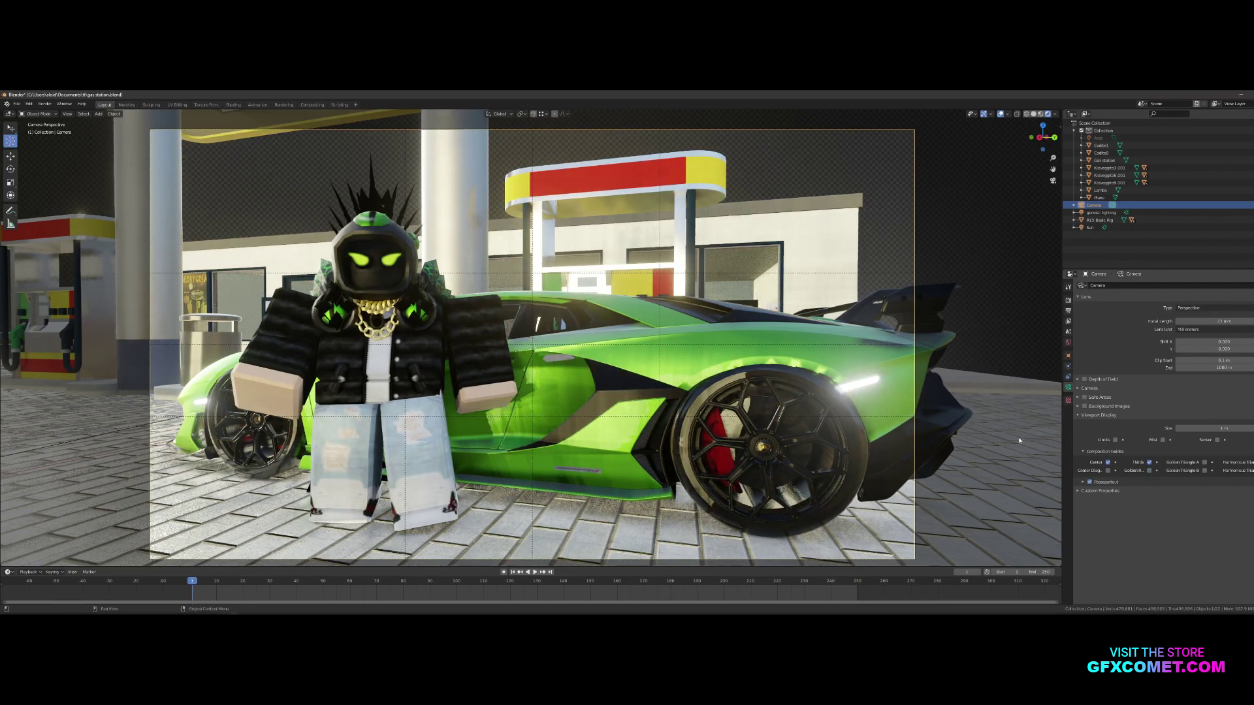
pyautogui.hotkey('shift', '`')
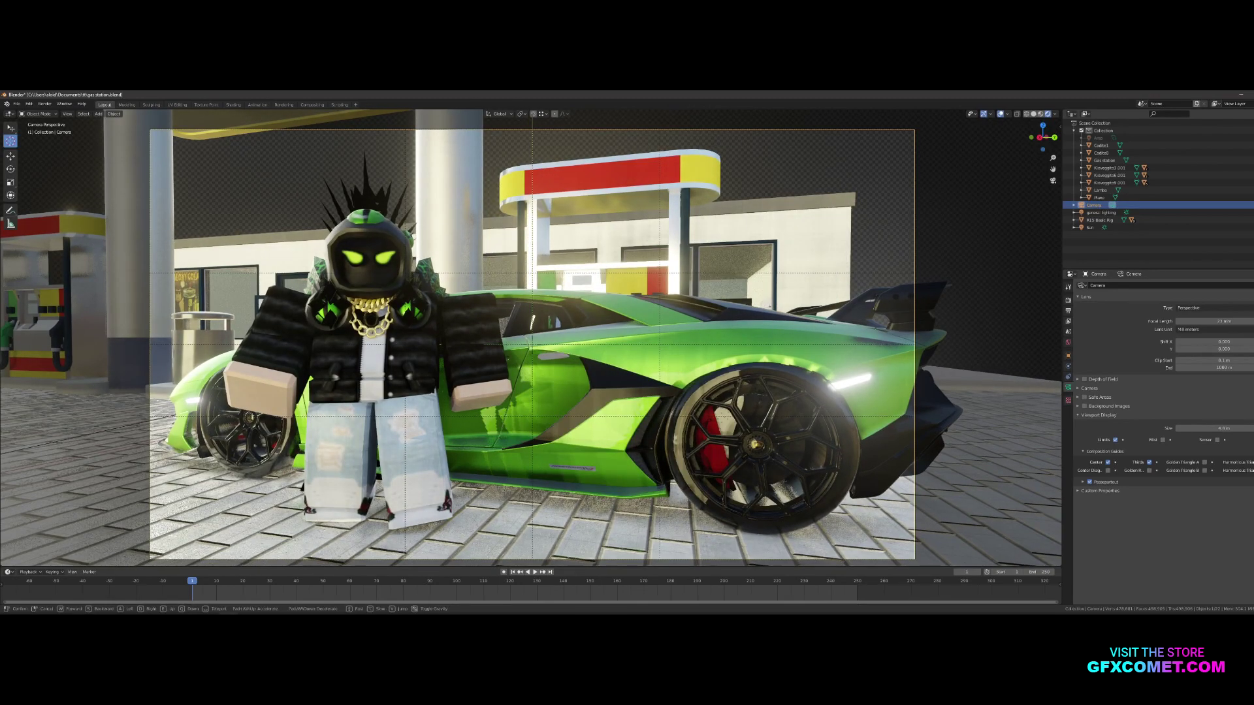
pyautogui.click(652, 243)
# Save the gas station file and render the camera view as an image
pyautogui.hotkey('ctrl', 's')
pyautogui.click(45, 104)
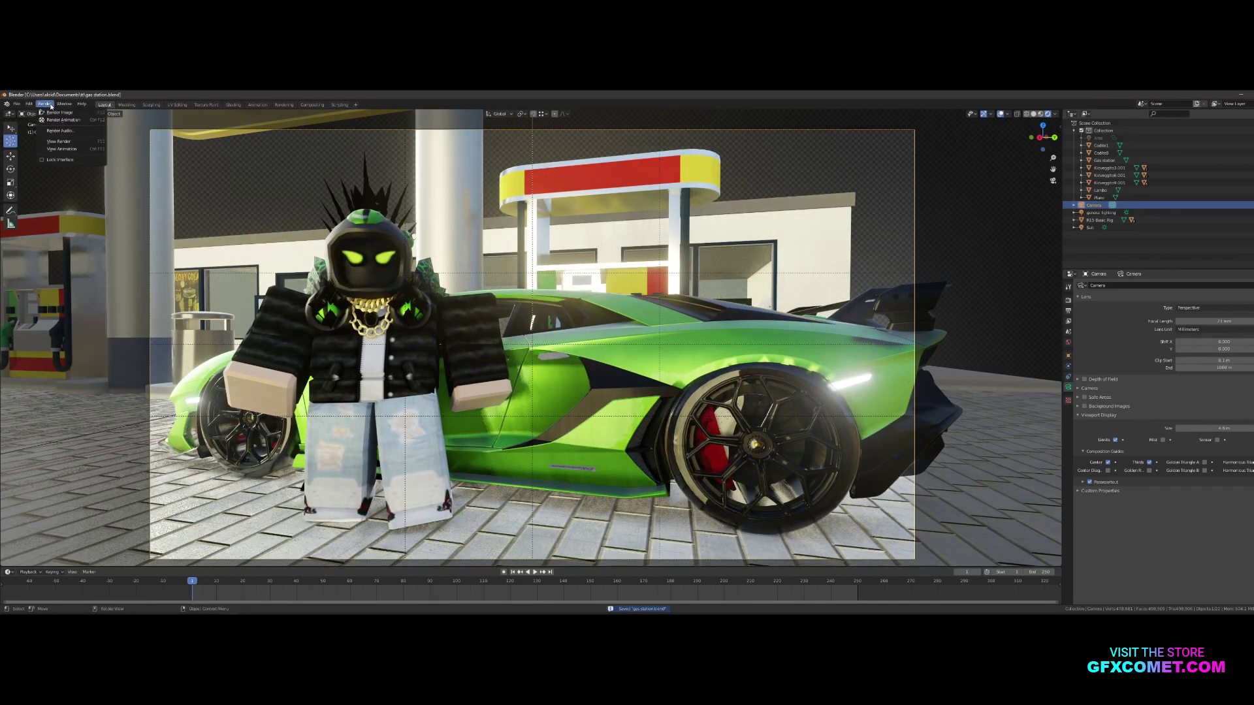
pyautogui.click(55, 113)
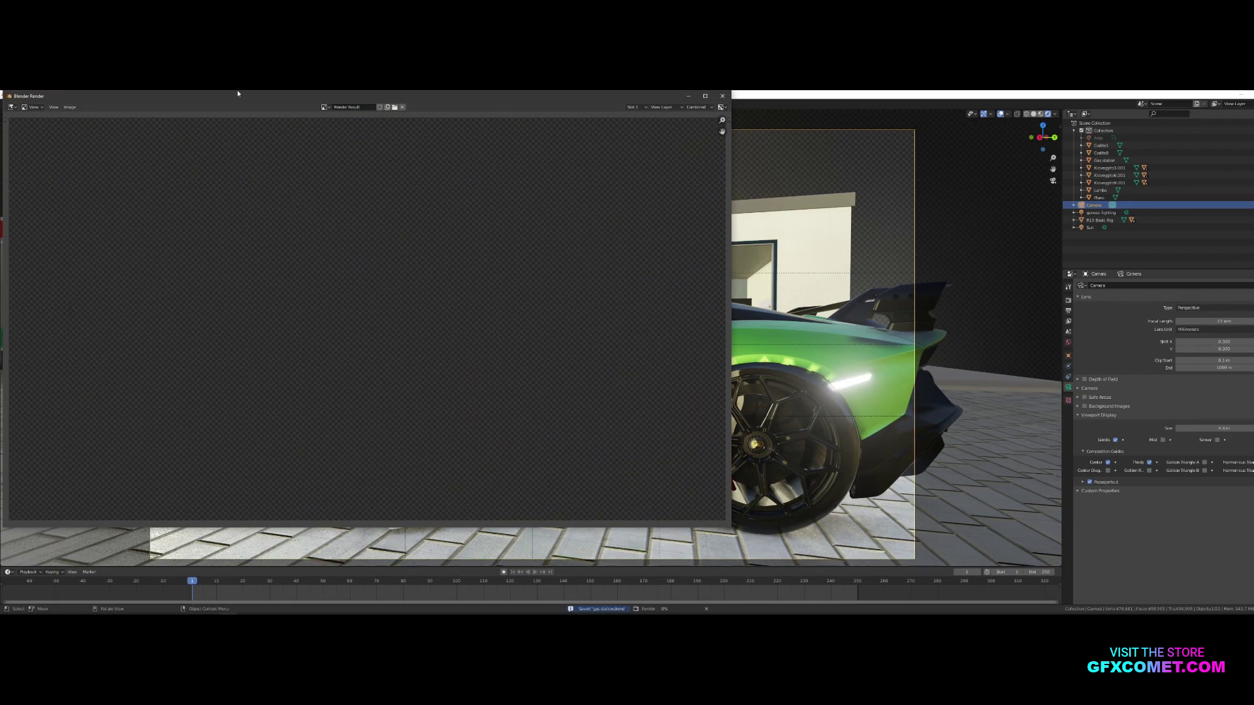